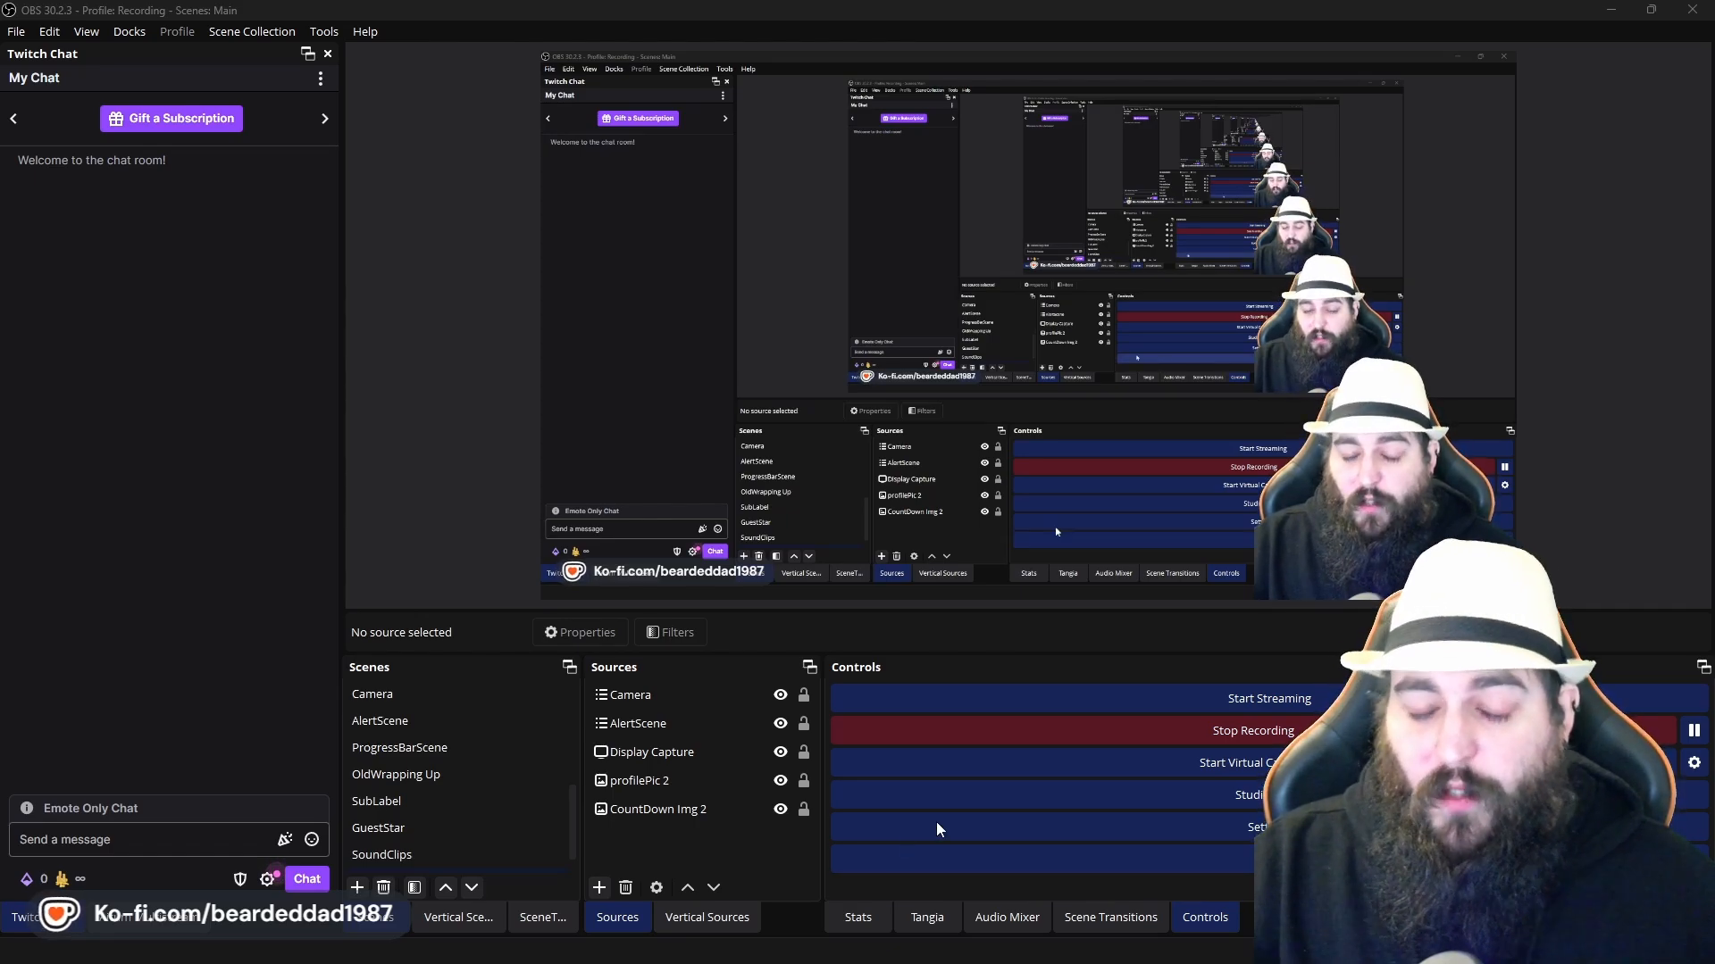
click(688, 845)
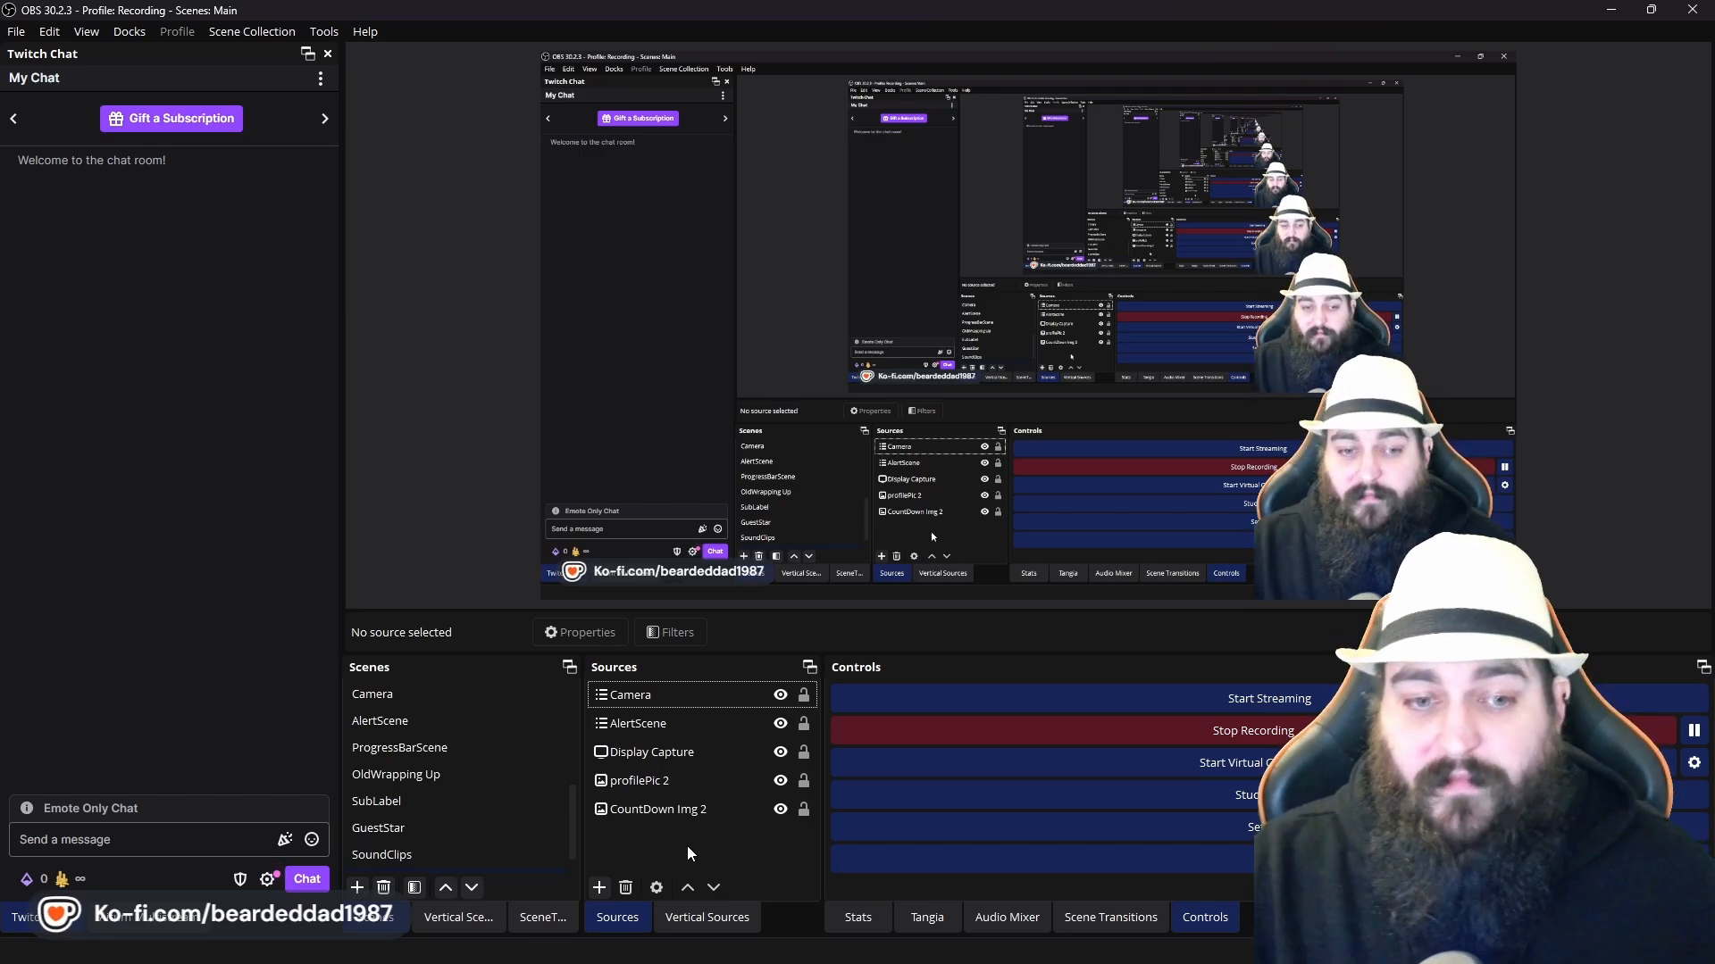
click(371, 723)
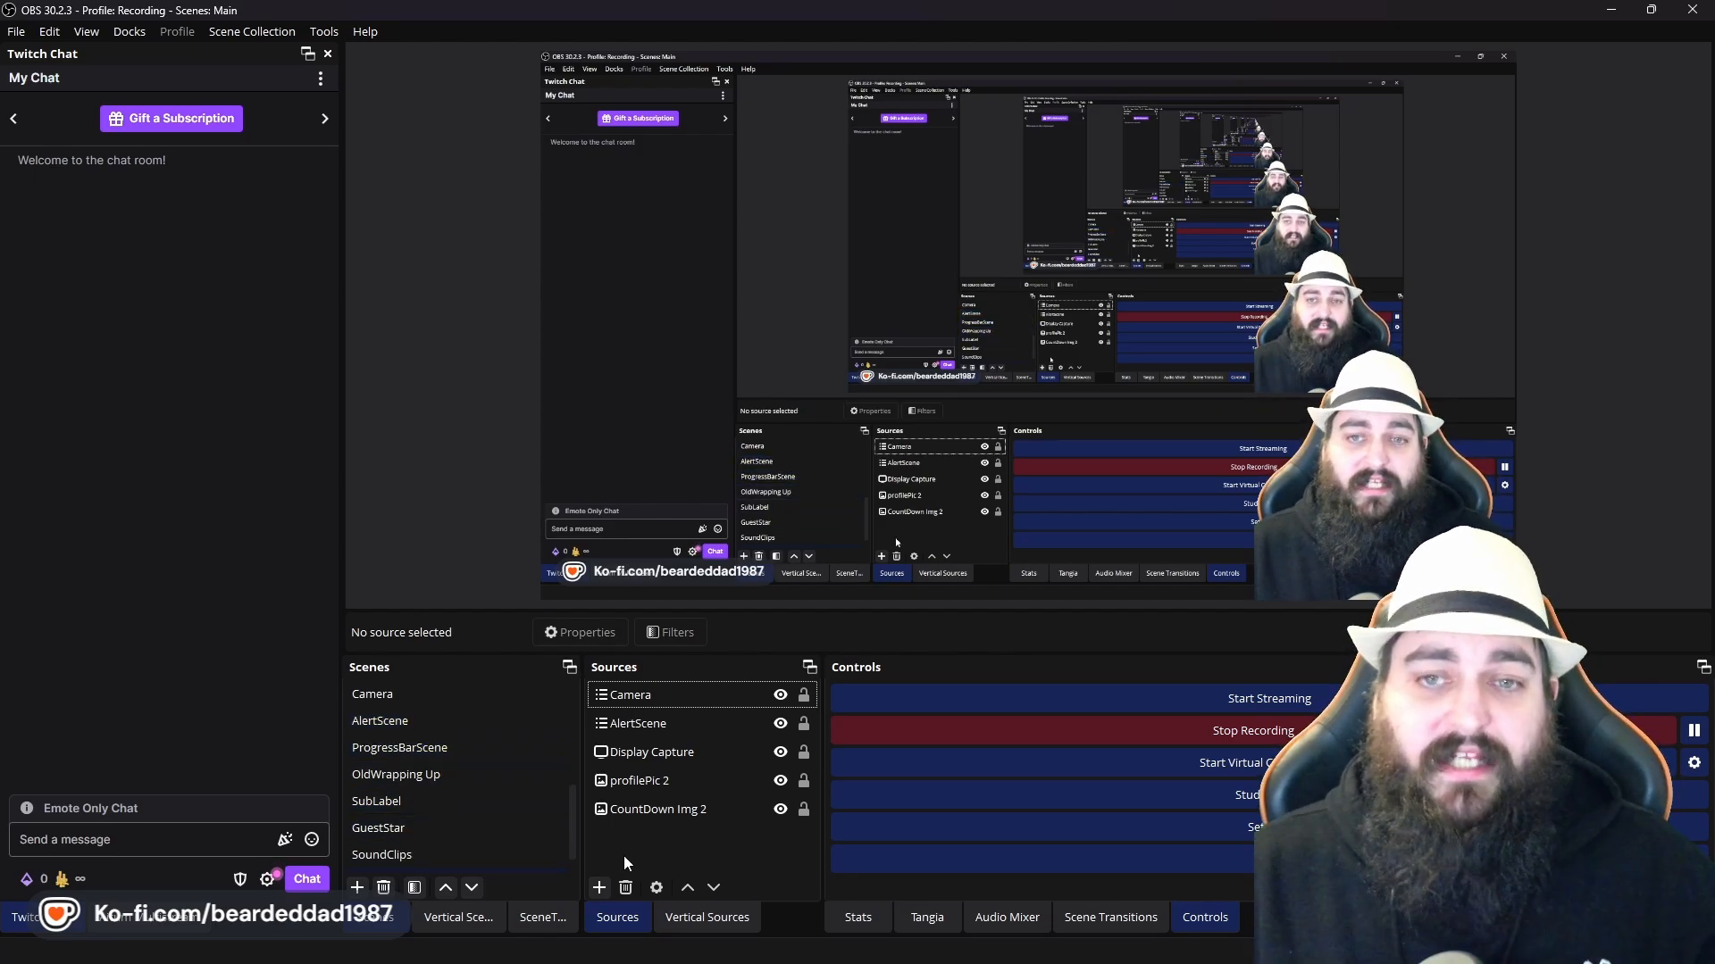
click(351, 725)
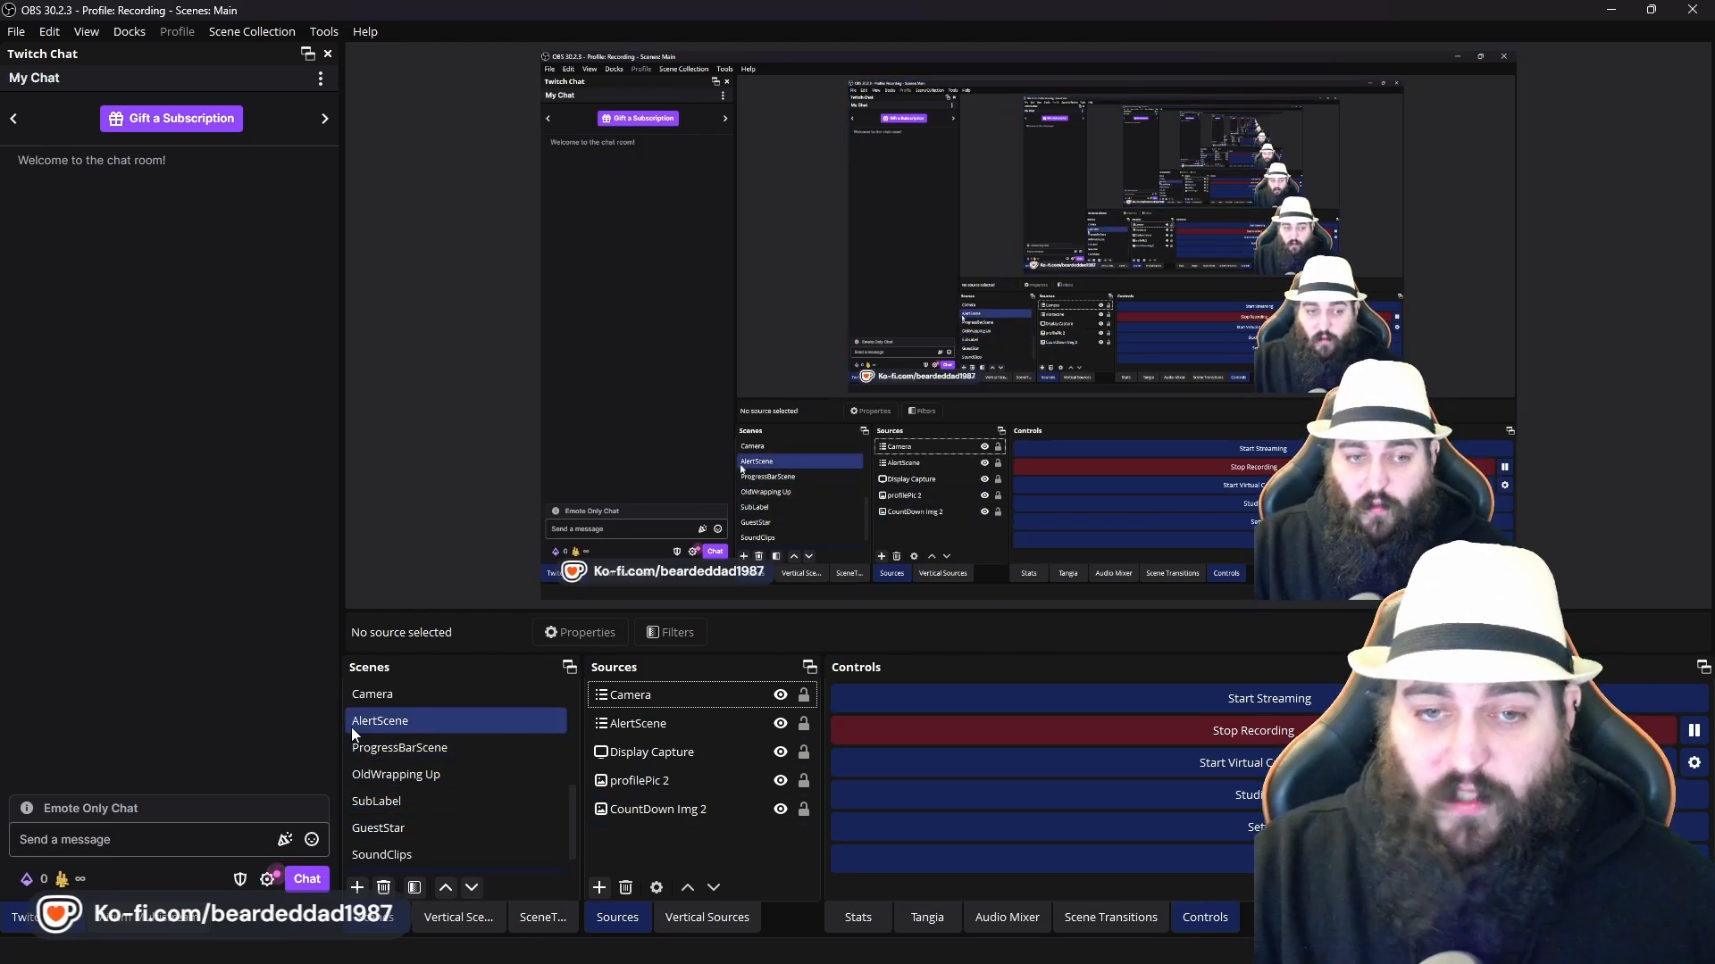
click(605, 725)
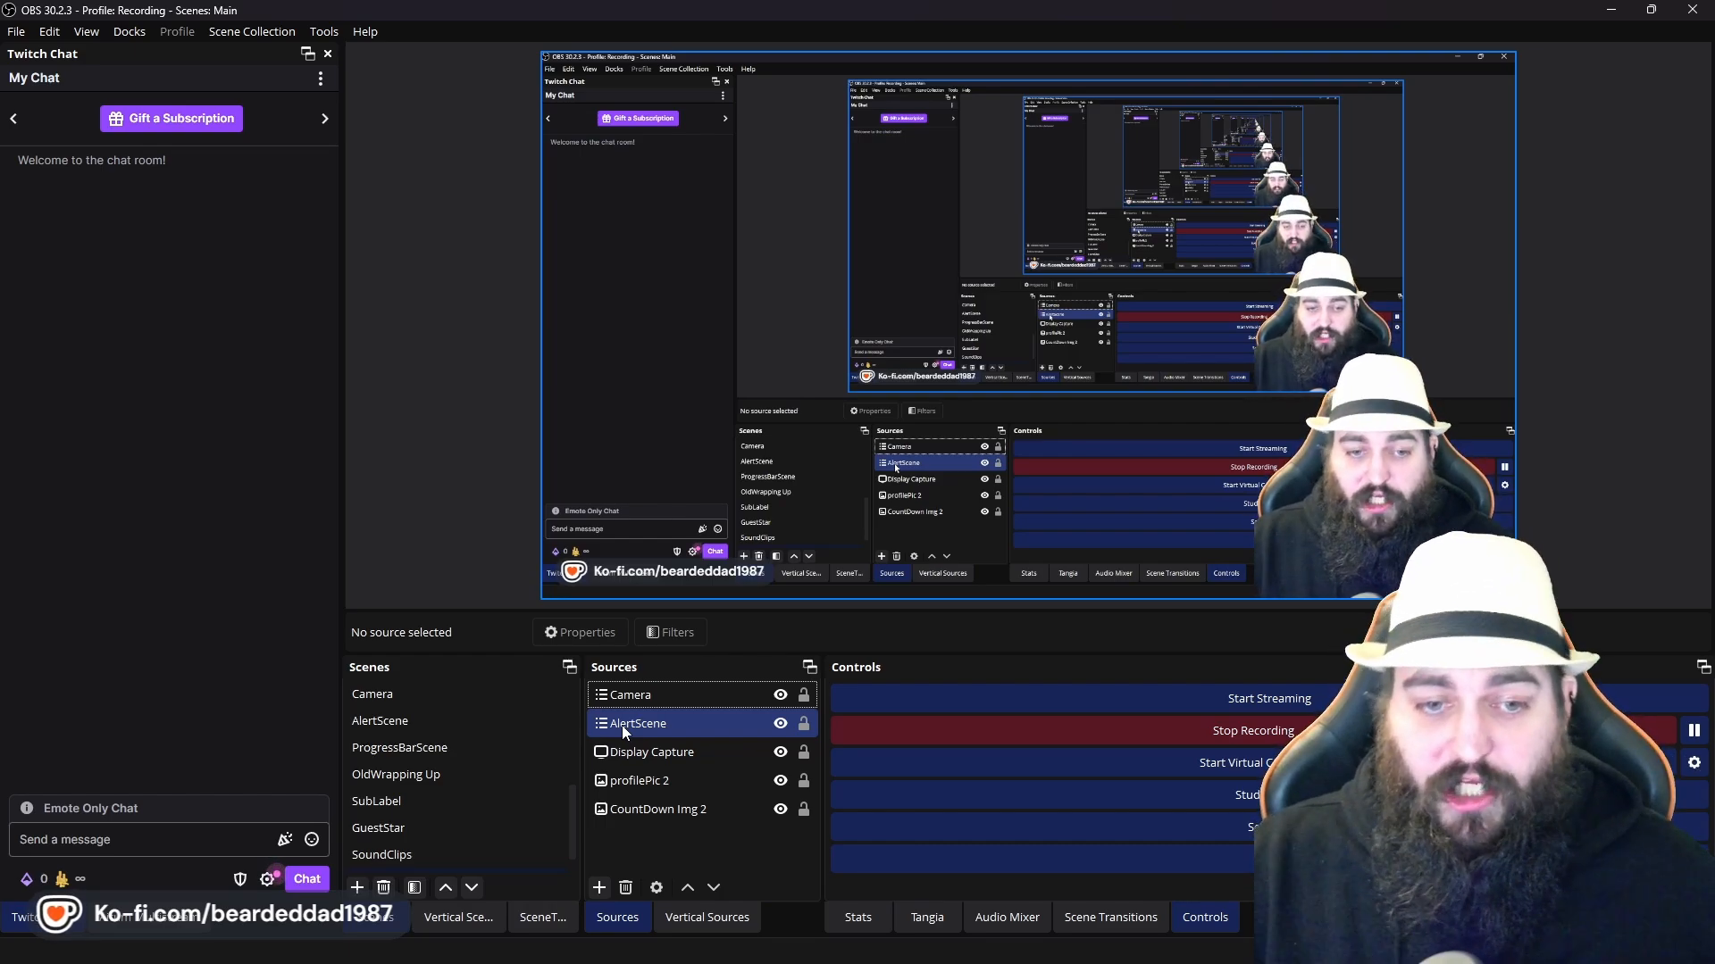
click(639, 832)
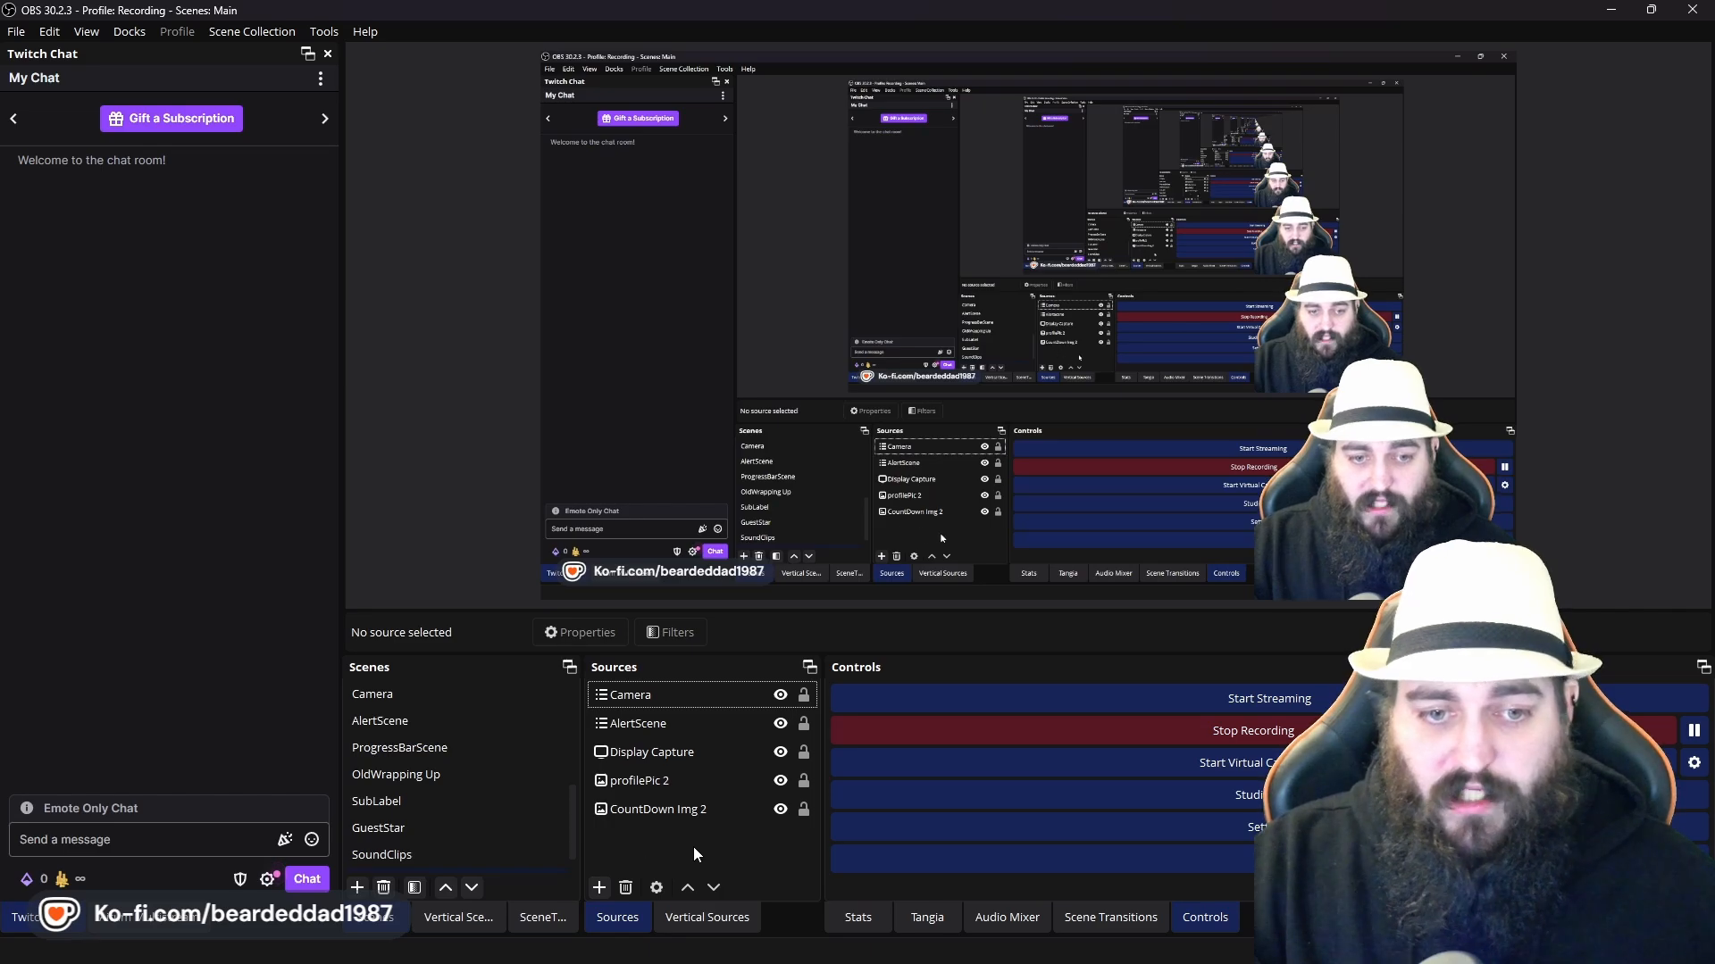
Add a new visible Media Source named TutBitSound to the current scene
click(600, 889)
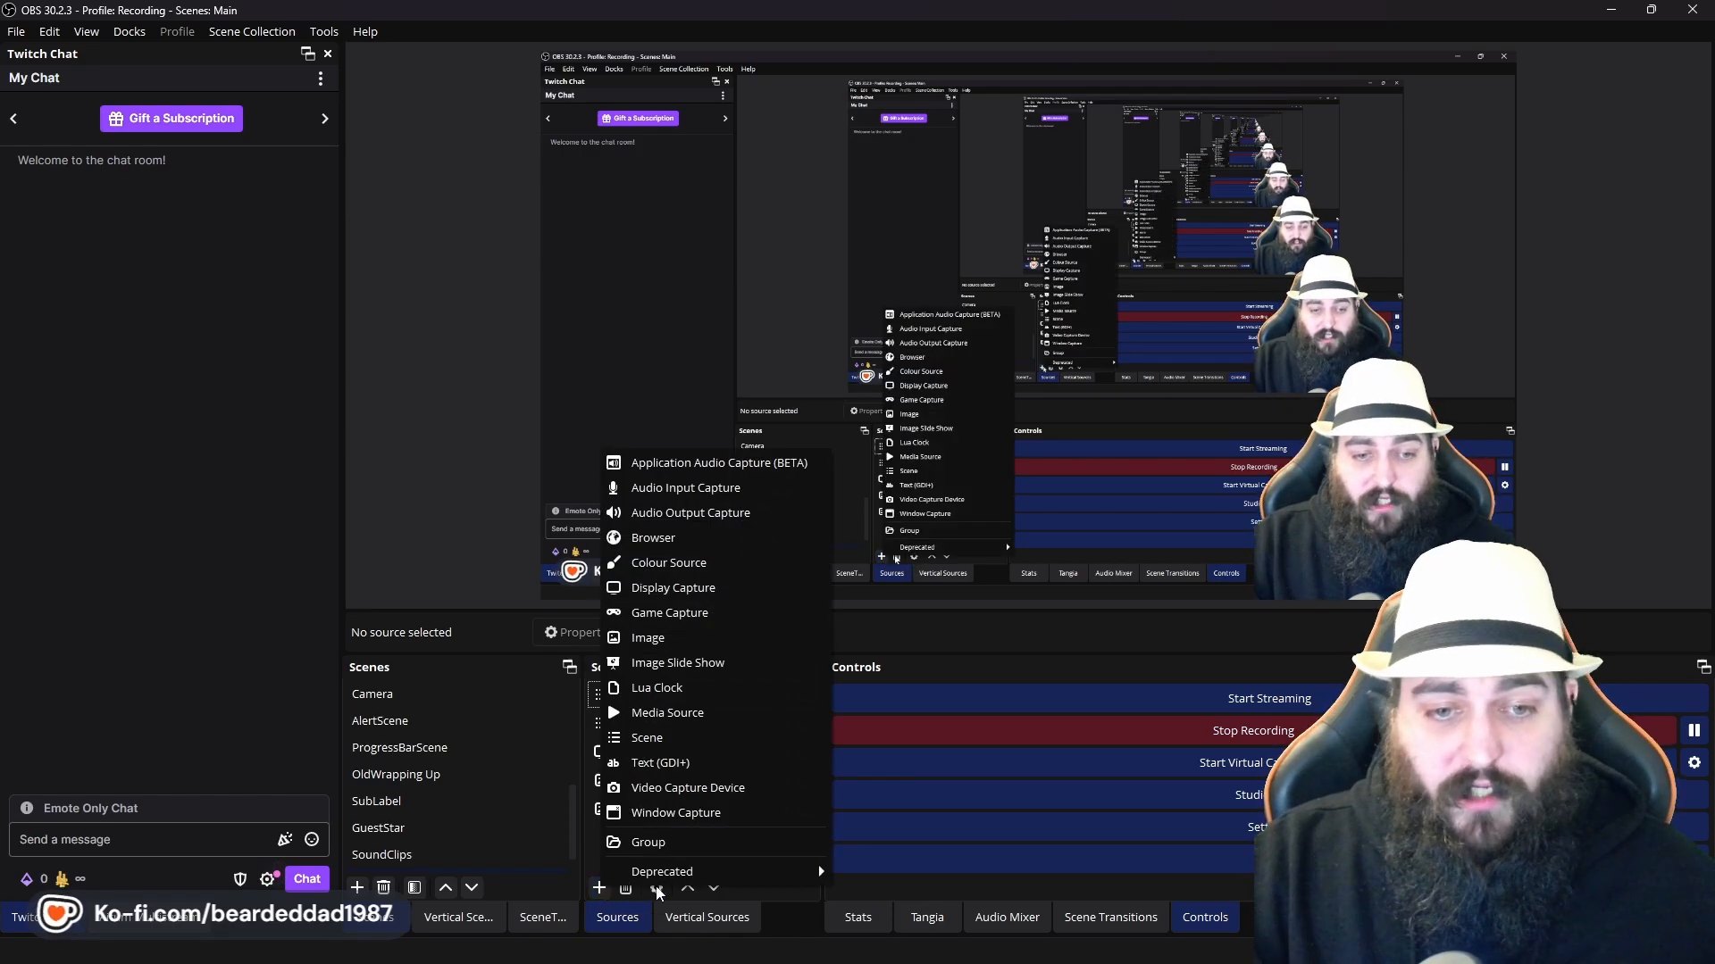
click(697, 720)
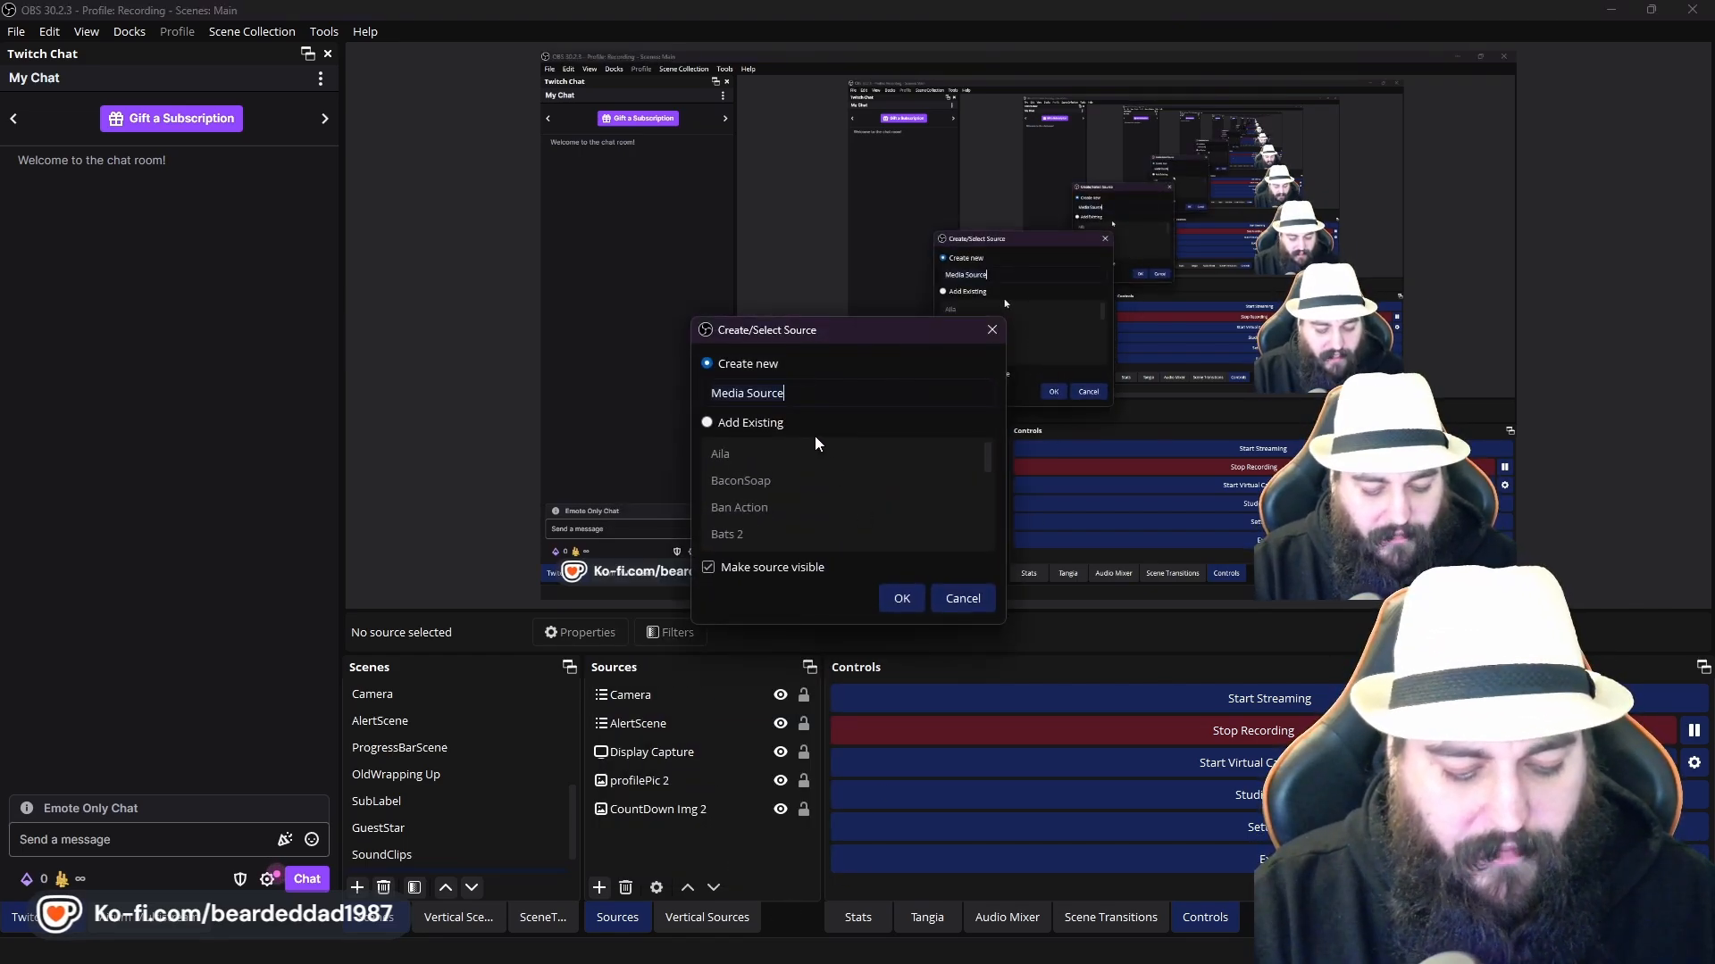
key(ctrl+a)
text(Tutorti)
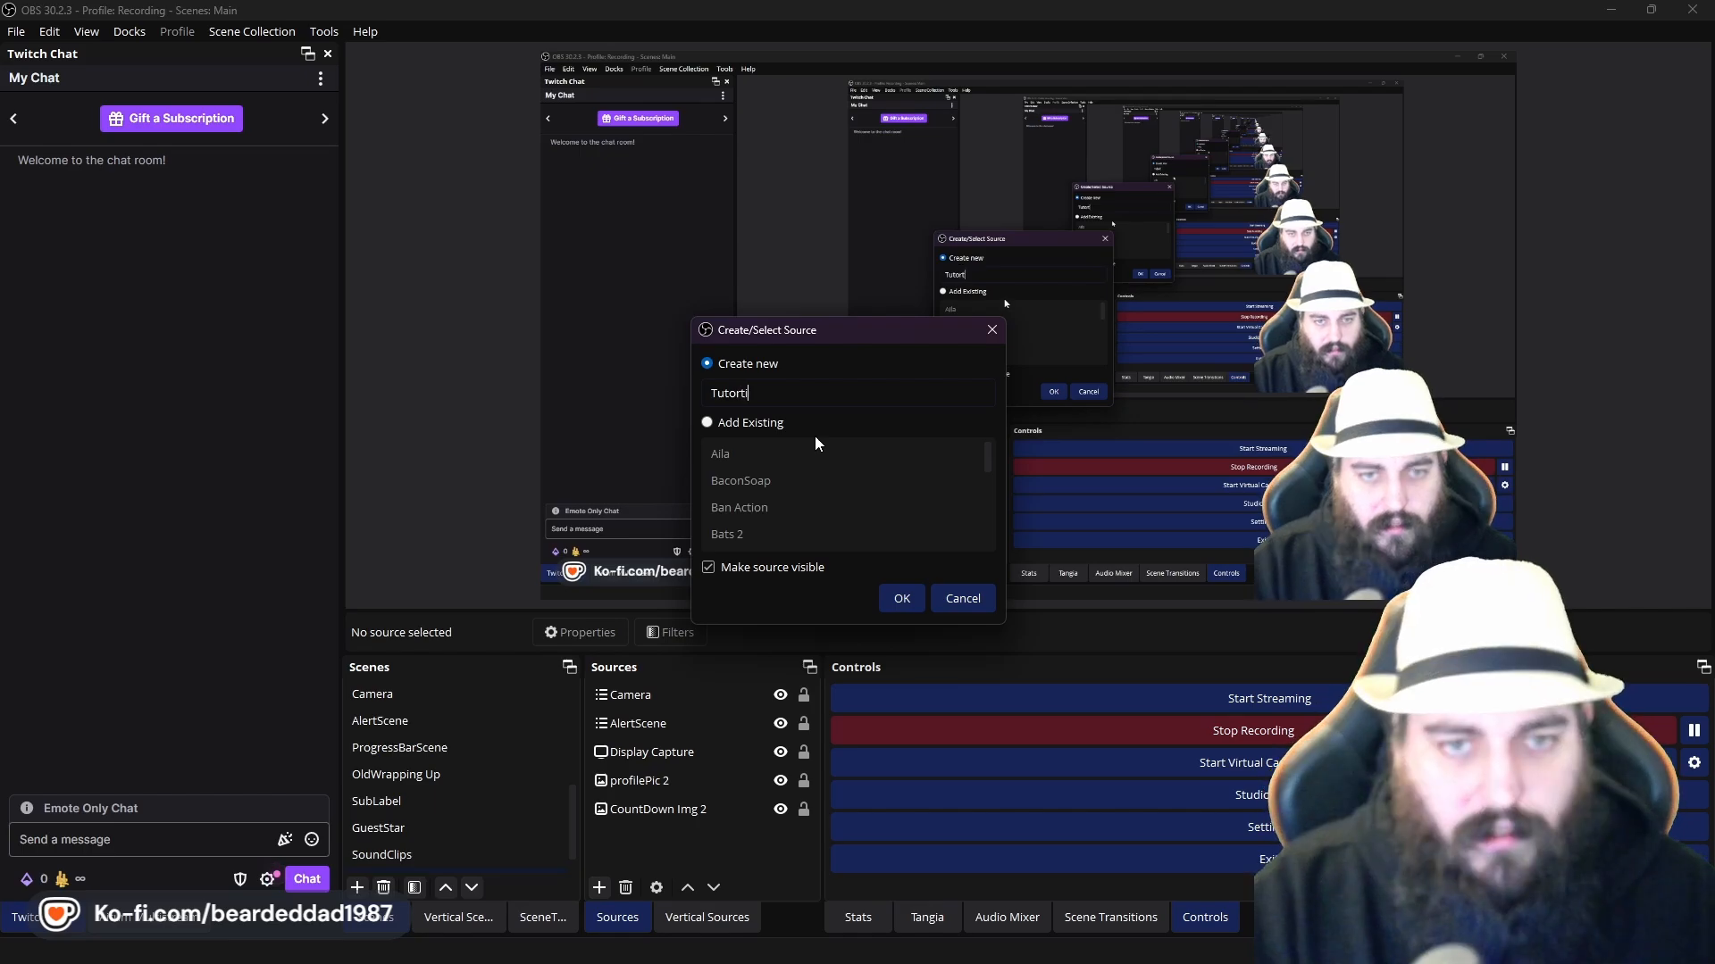
key(BackSpace)
key(BackSpace)
key(BackSpace)
key(BackSpace)
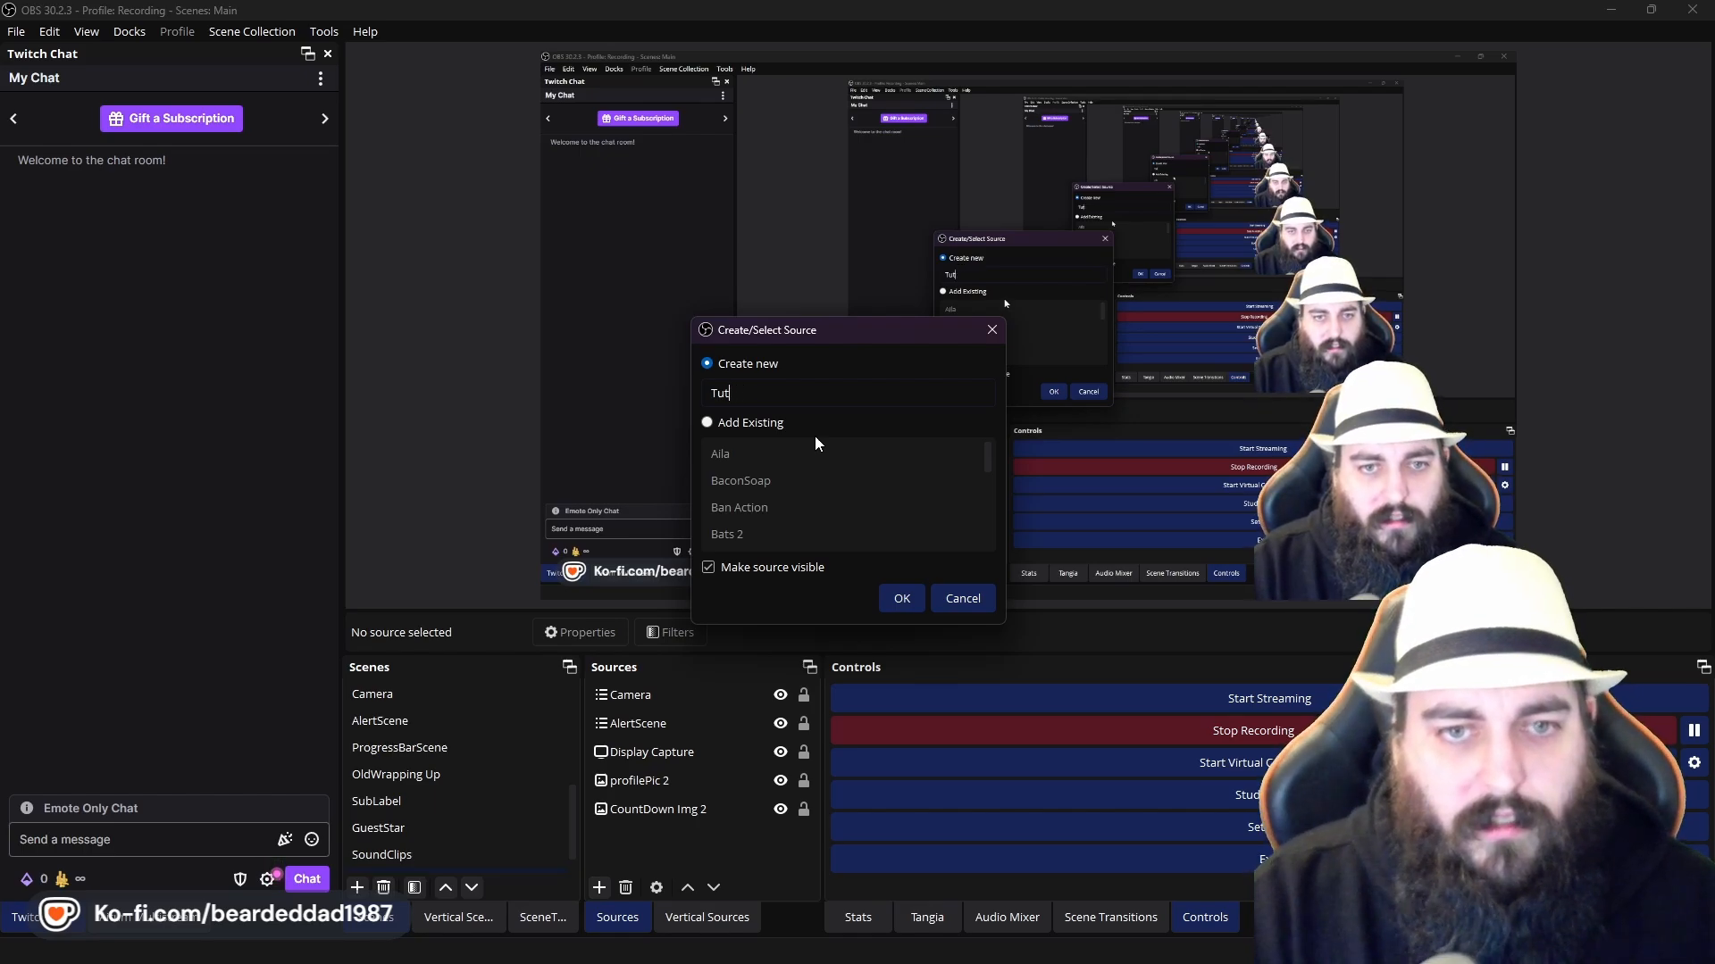
text(Bi)
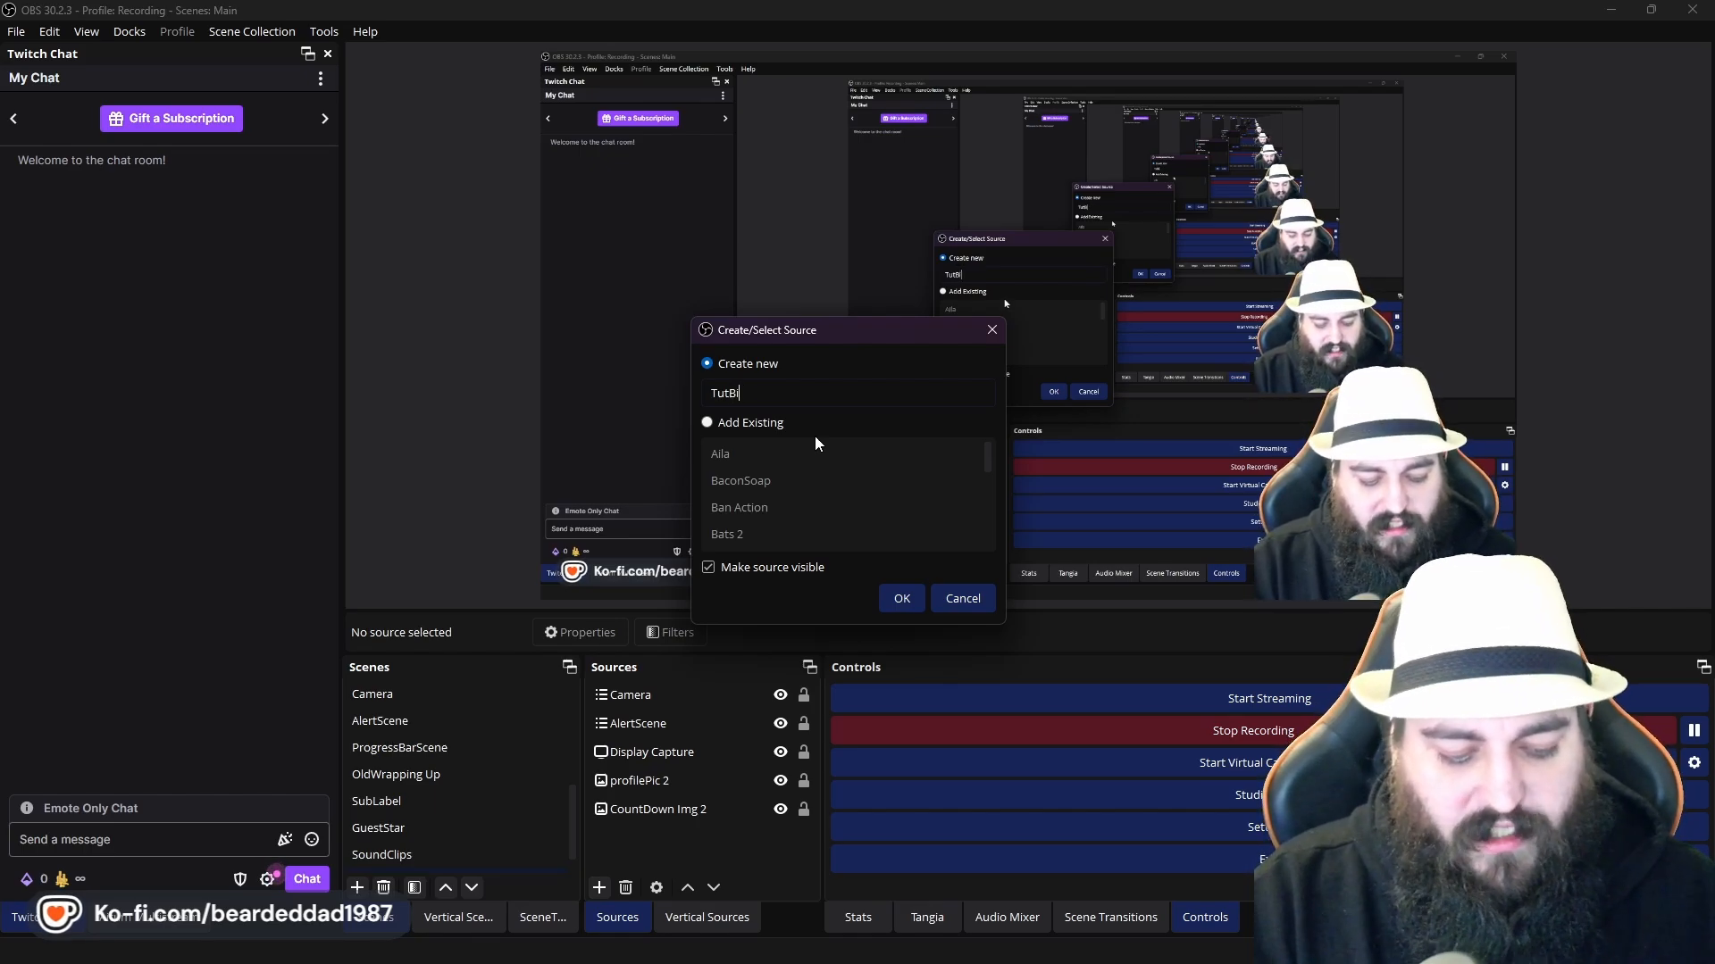
text(tSound)
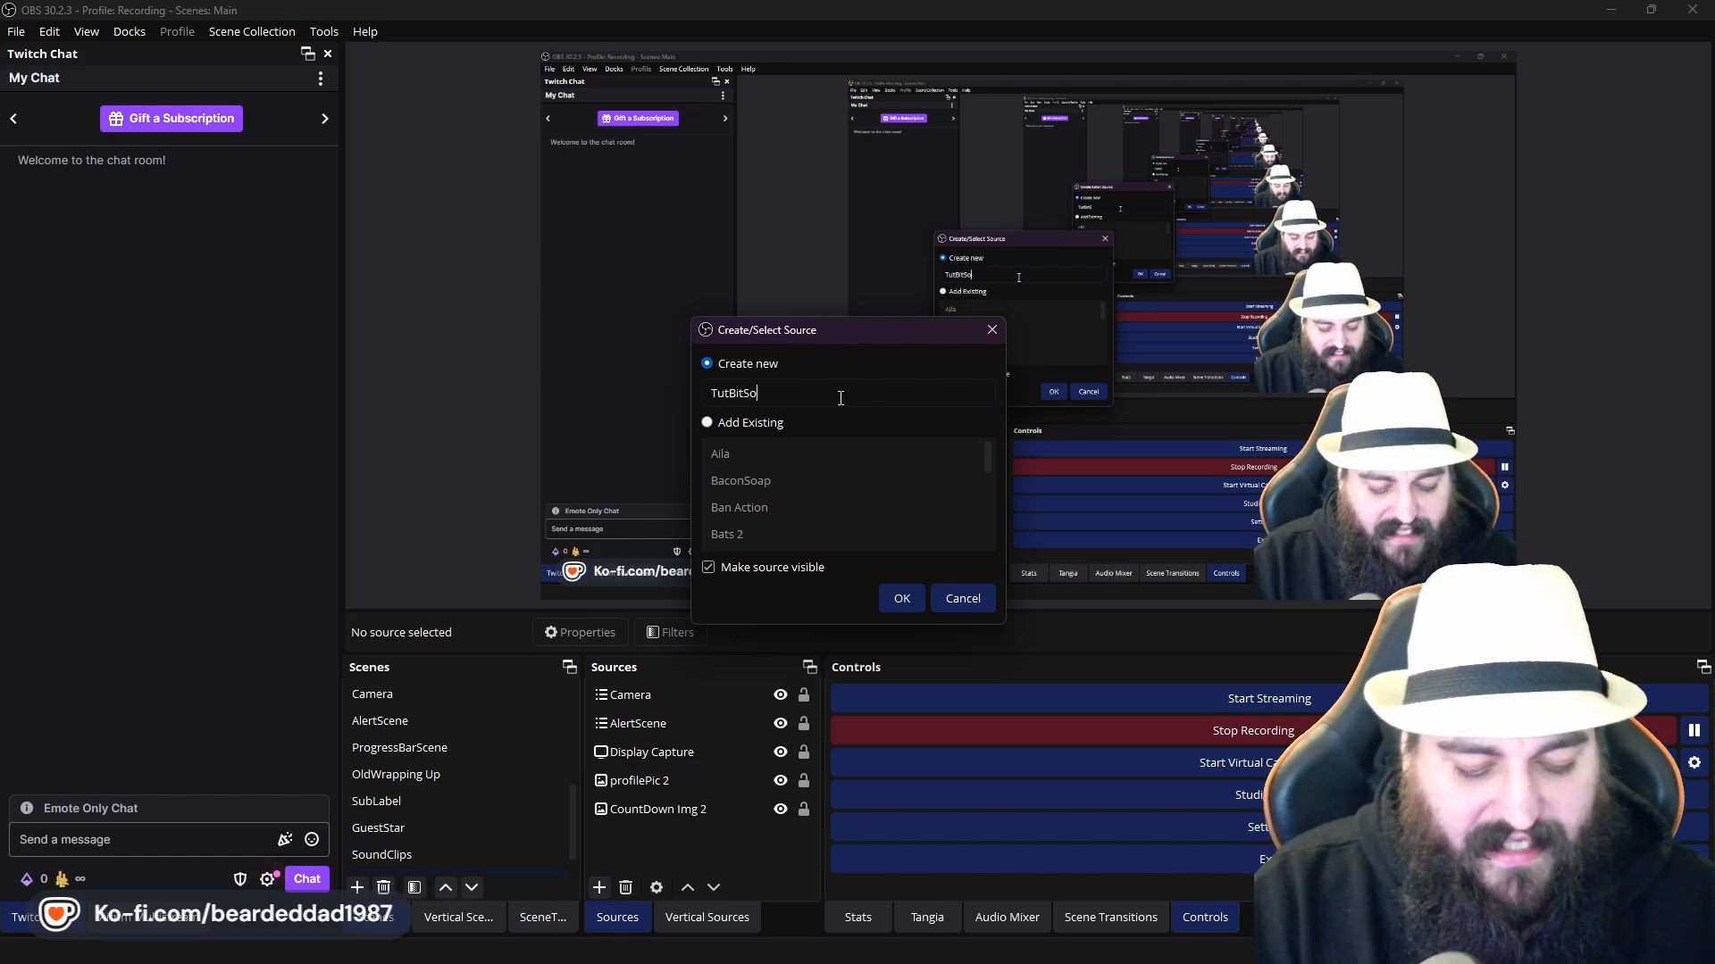
click(897, 592)
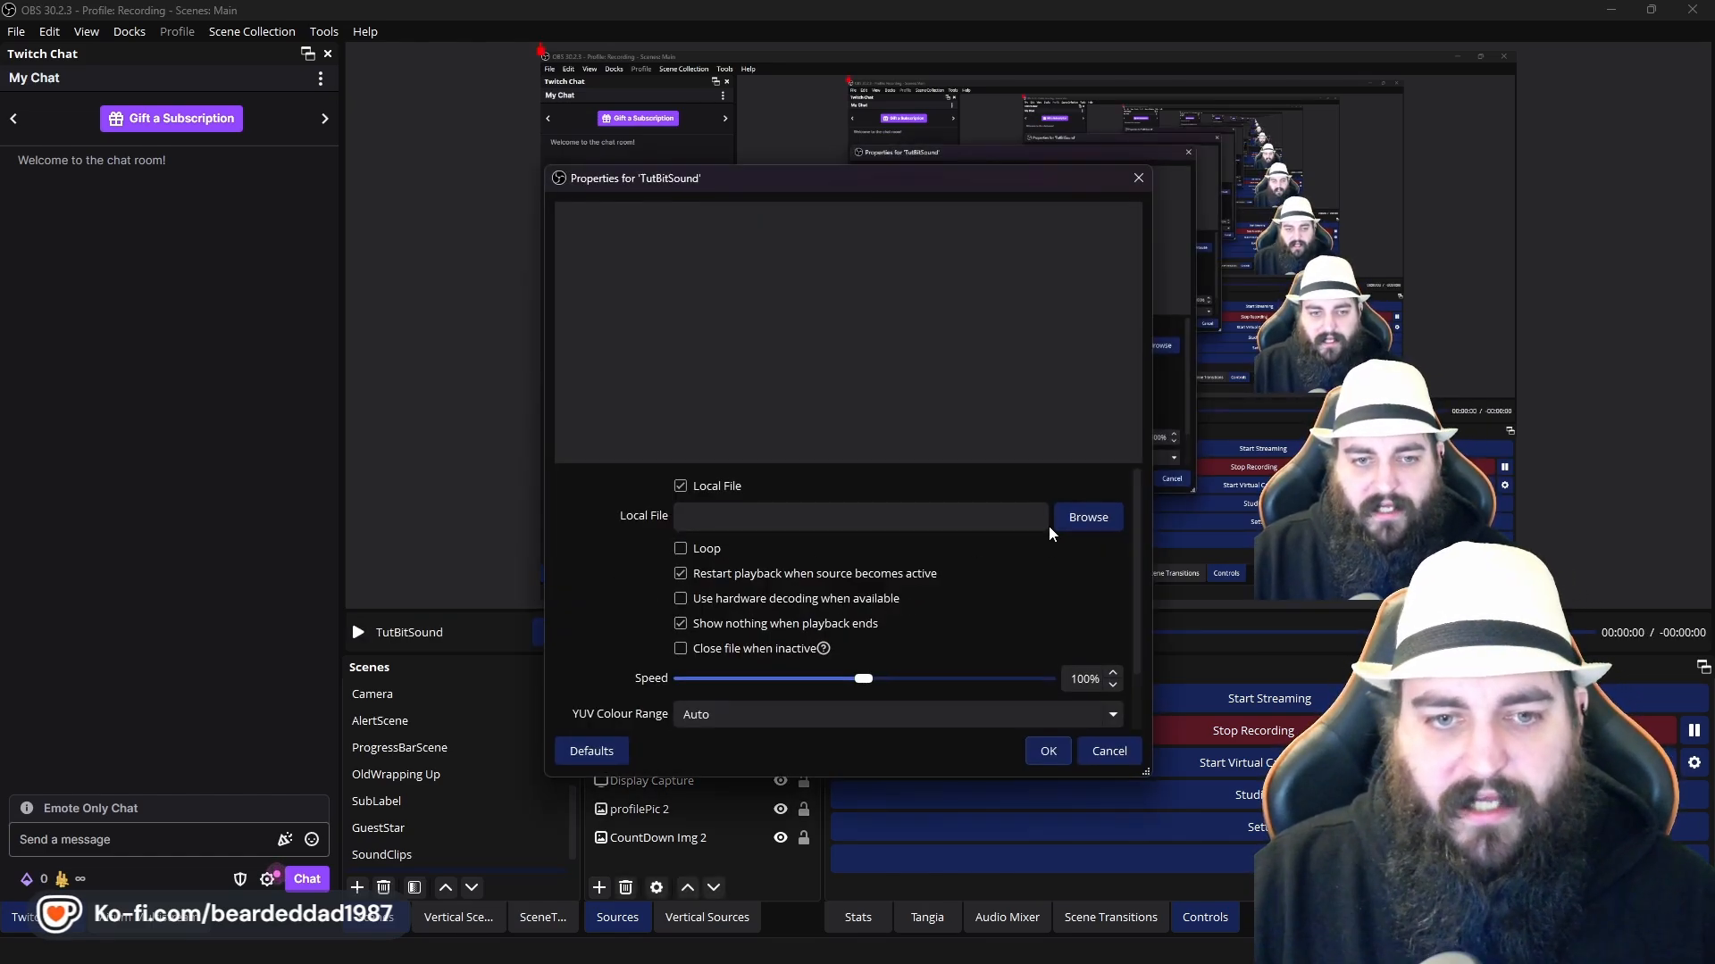
Assign the local file cash-register-kaching-sound-effect-hd.mp3 from the Tutorials folder to TutBitSound, without looping, and accept its properties
click(678, 487)
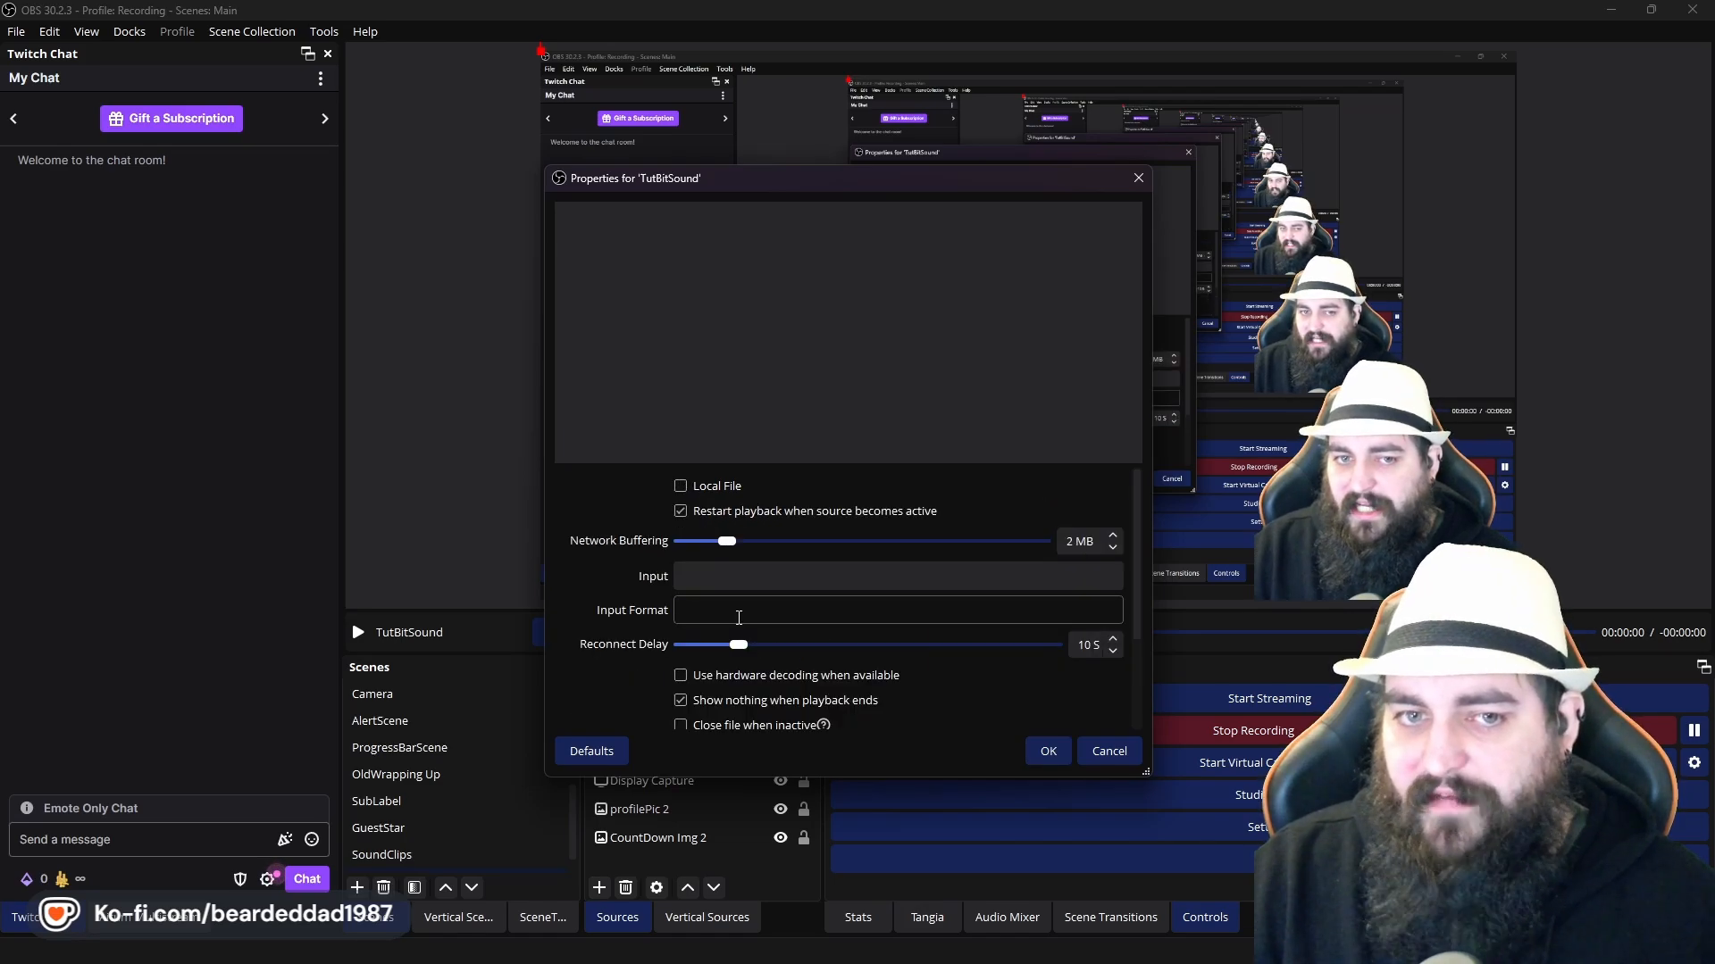
click(680, 487)
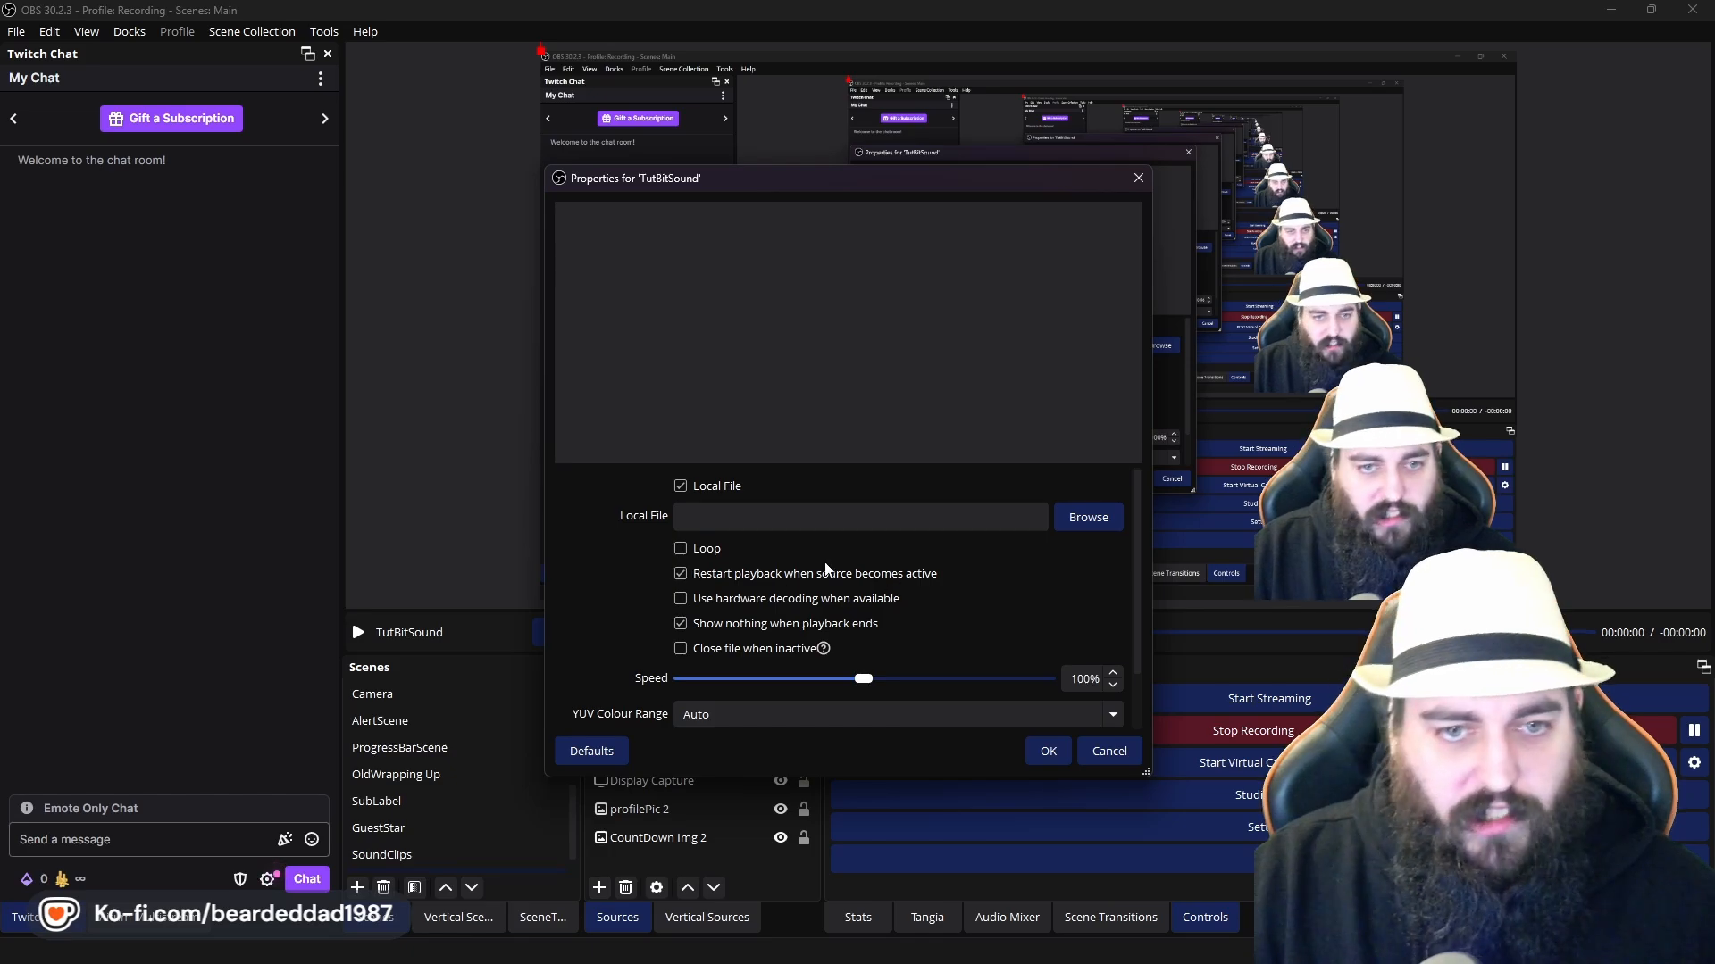
click(1086, 516)
drag(1104, 485, 1136, 75)
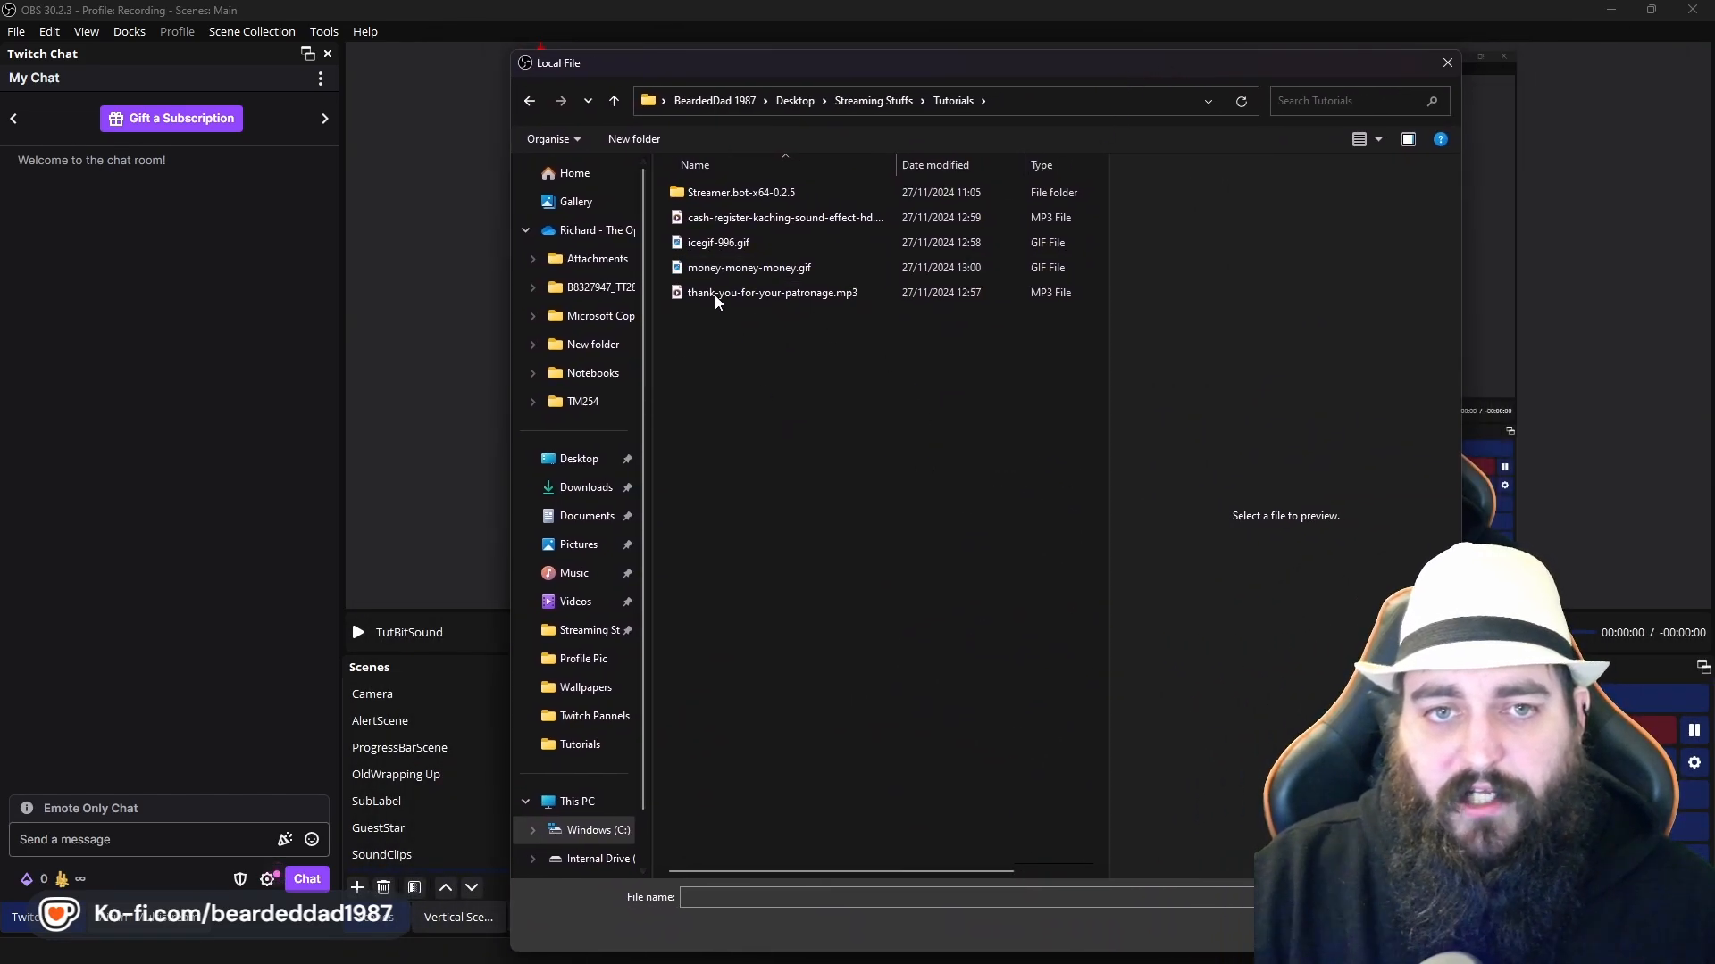
click(754, 270)
click(758, 218)
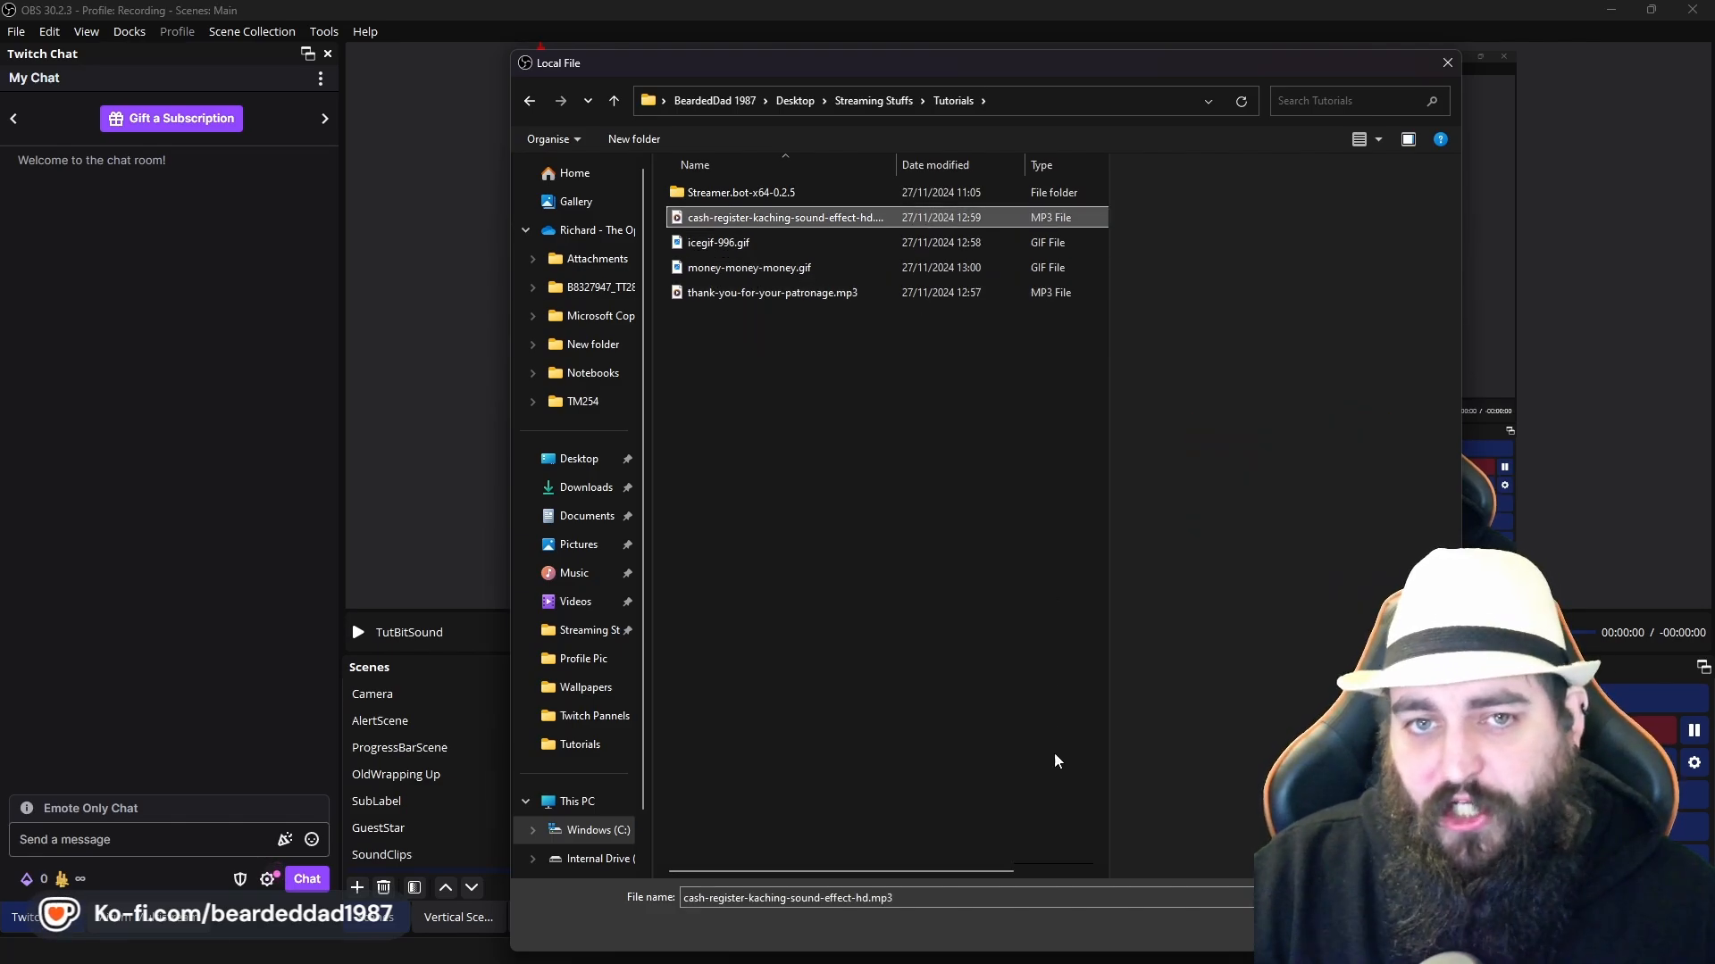
click(1294, 929)
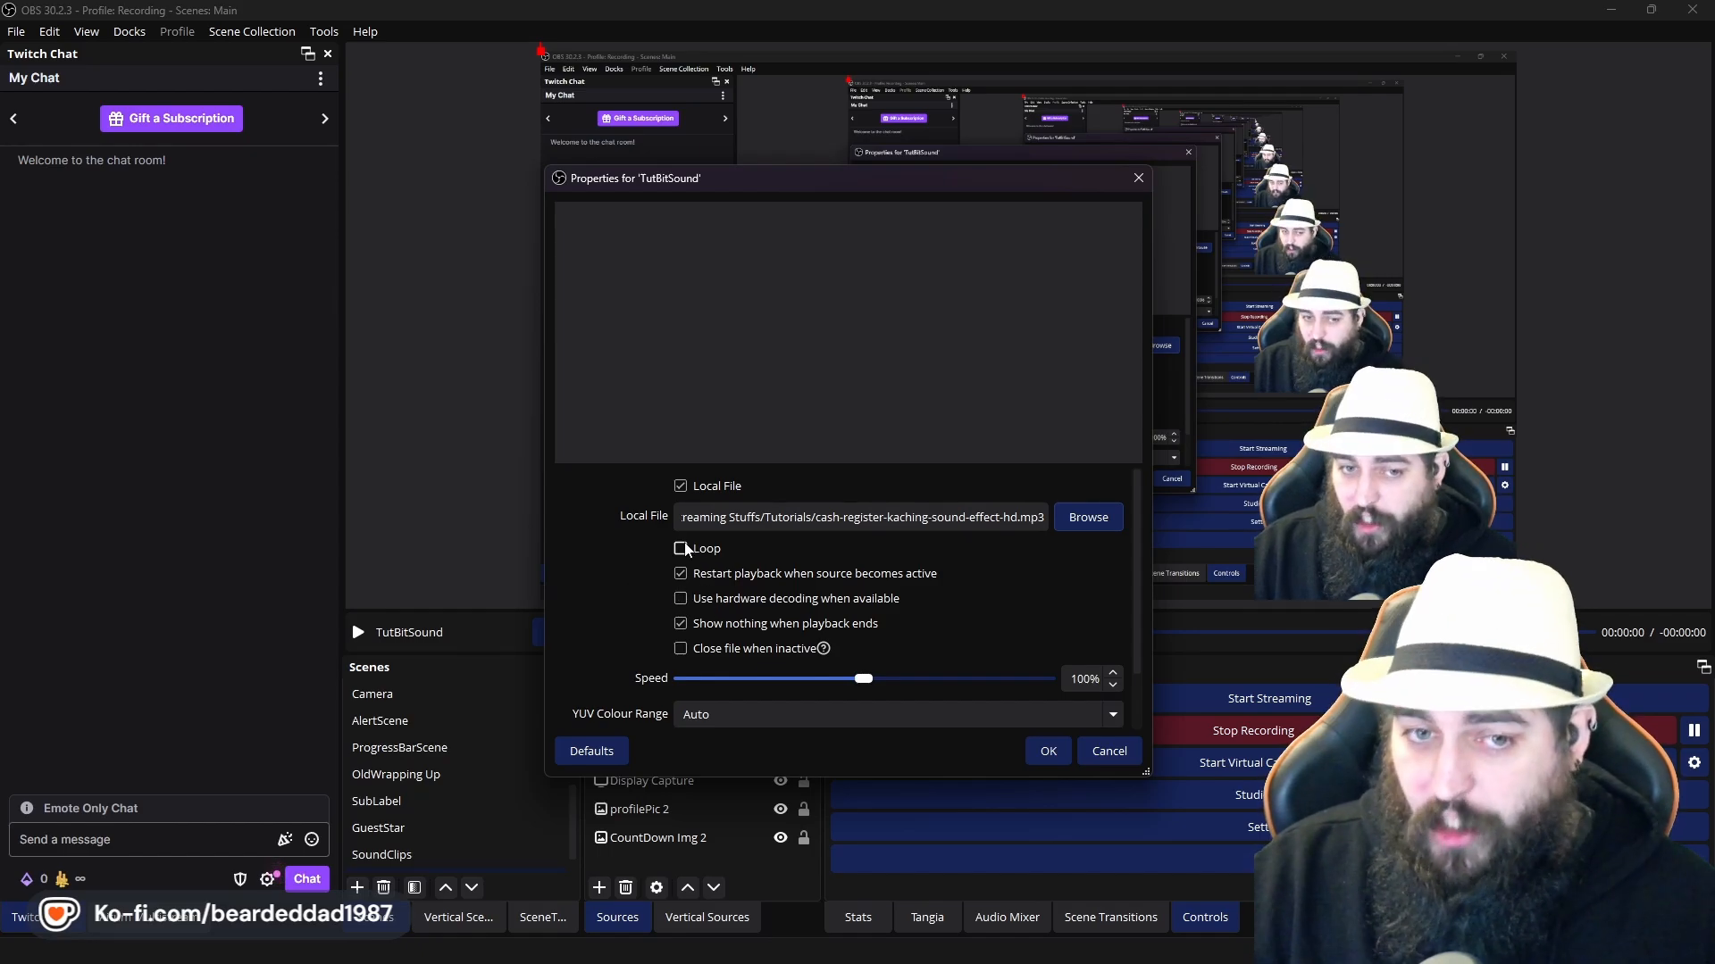
scroll(643, 705, down, 2)
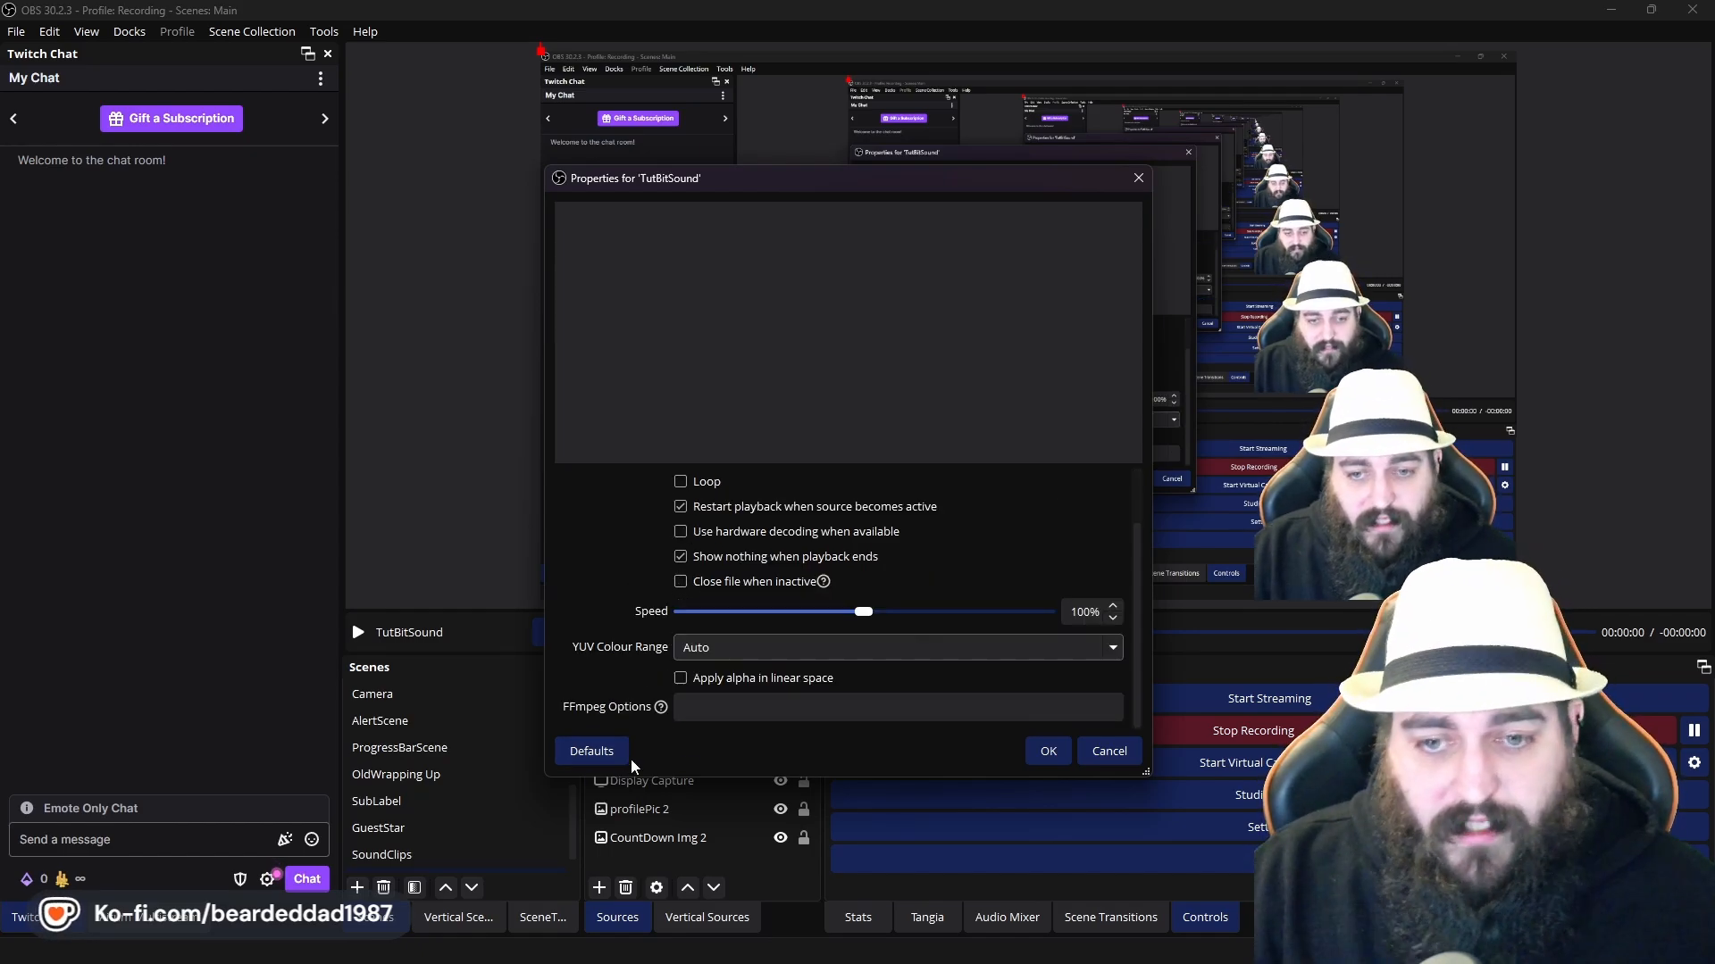
click(1049, 753)
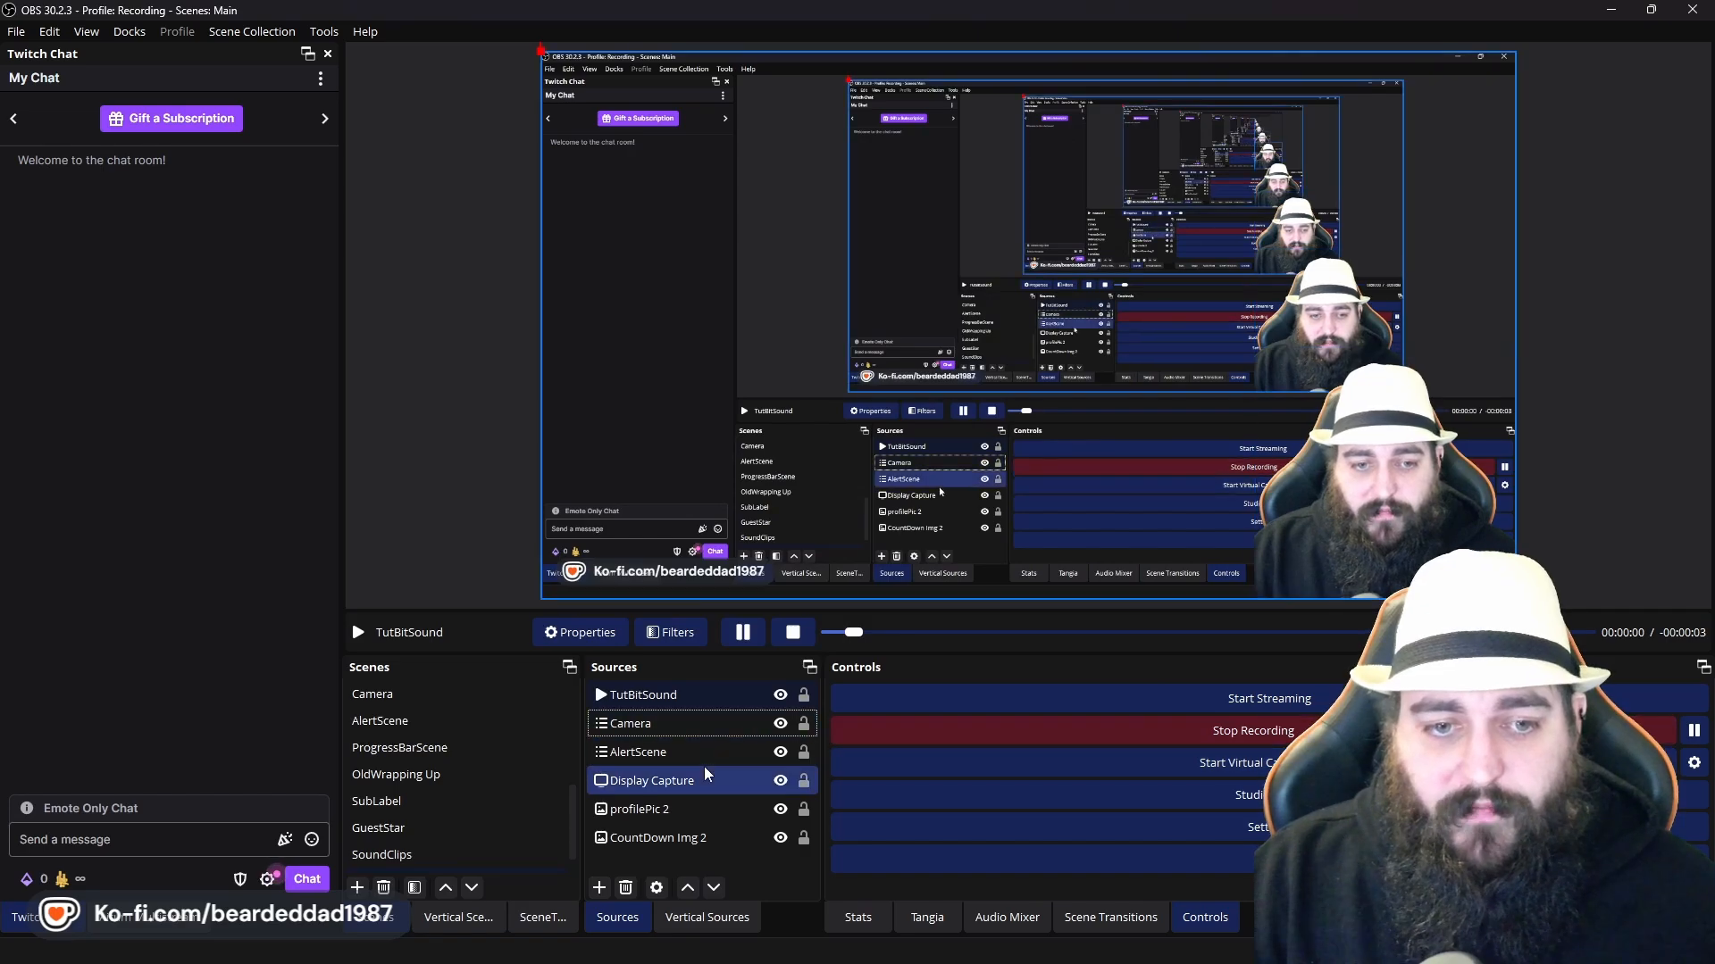
Set TutBitSound's audio monitoring to Monitor and Output, and replay the sound to test it
right_click(701, 694)
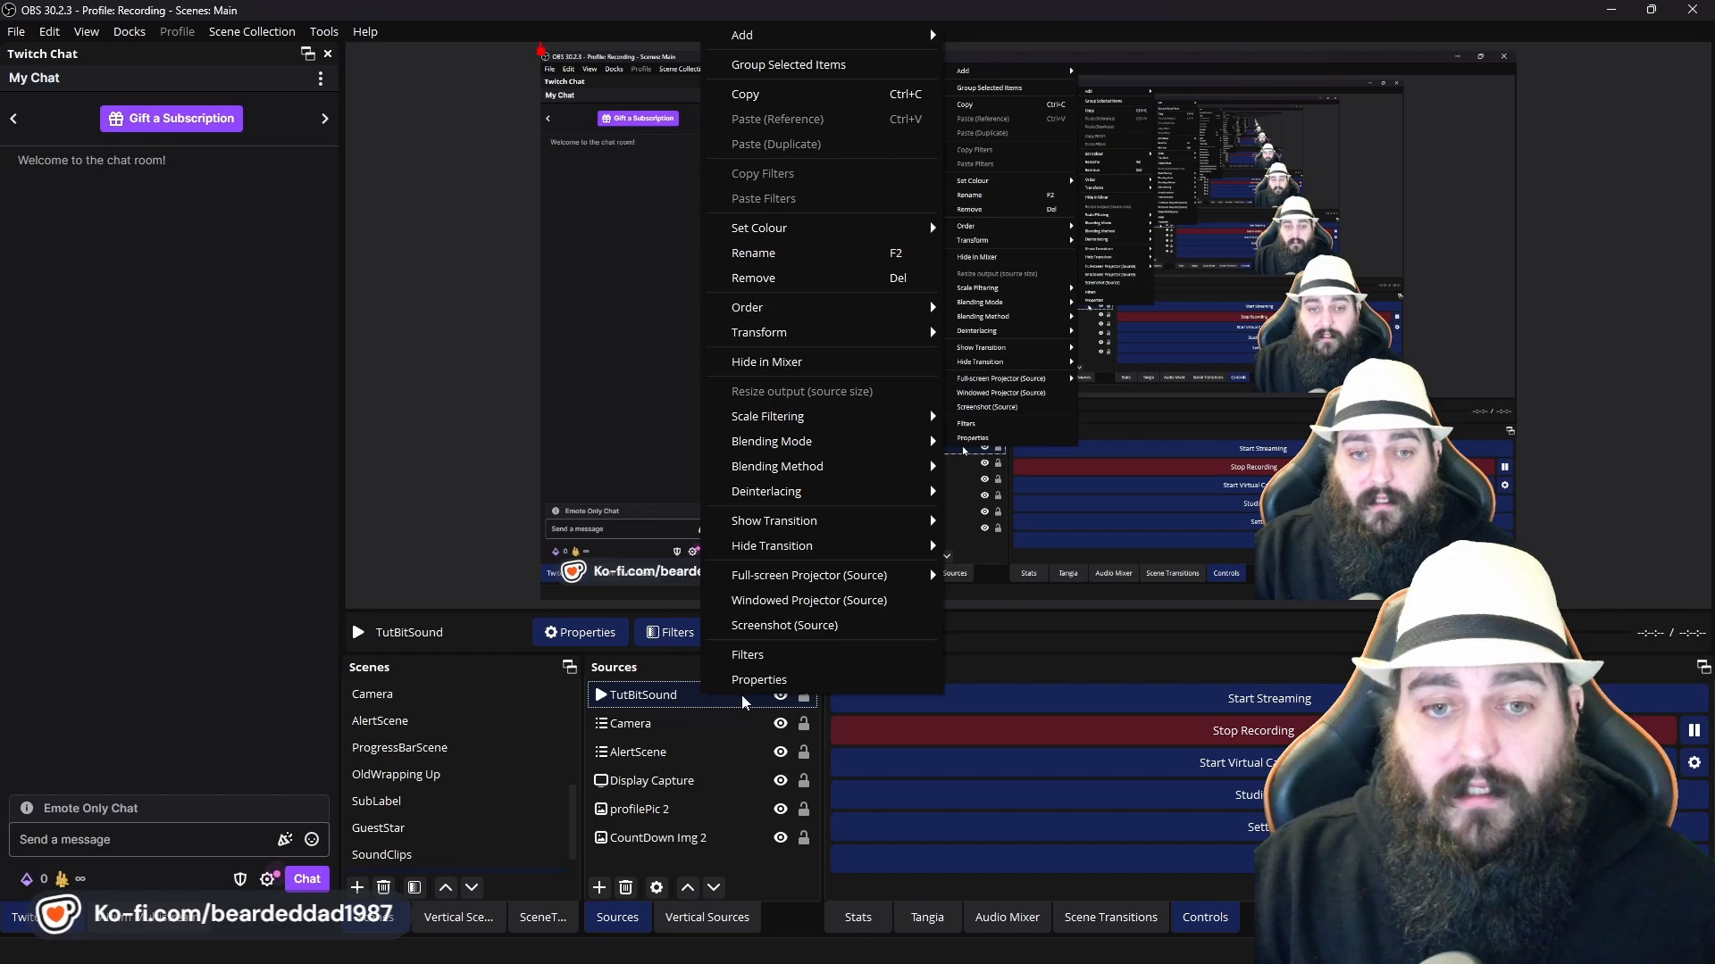
click(695, 695)
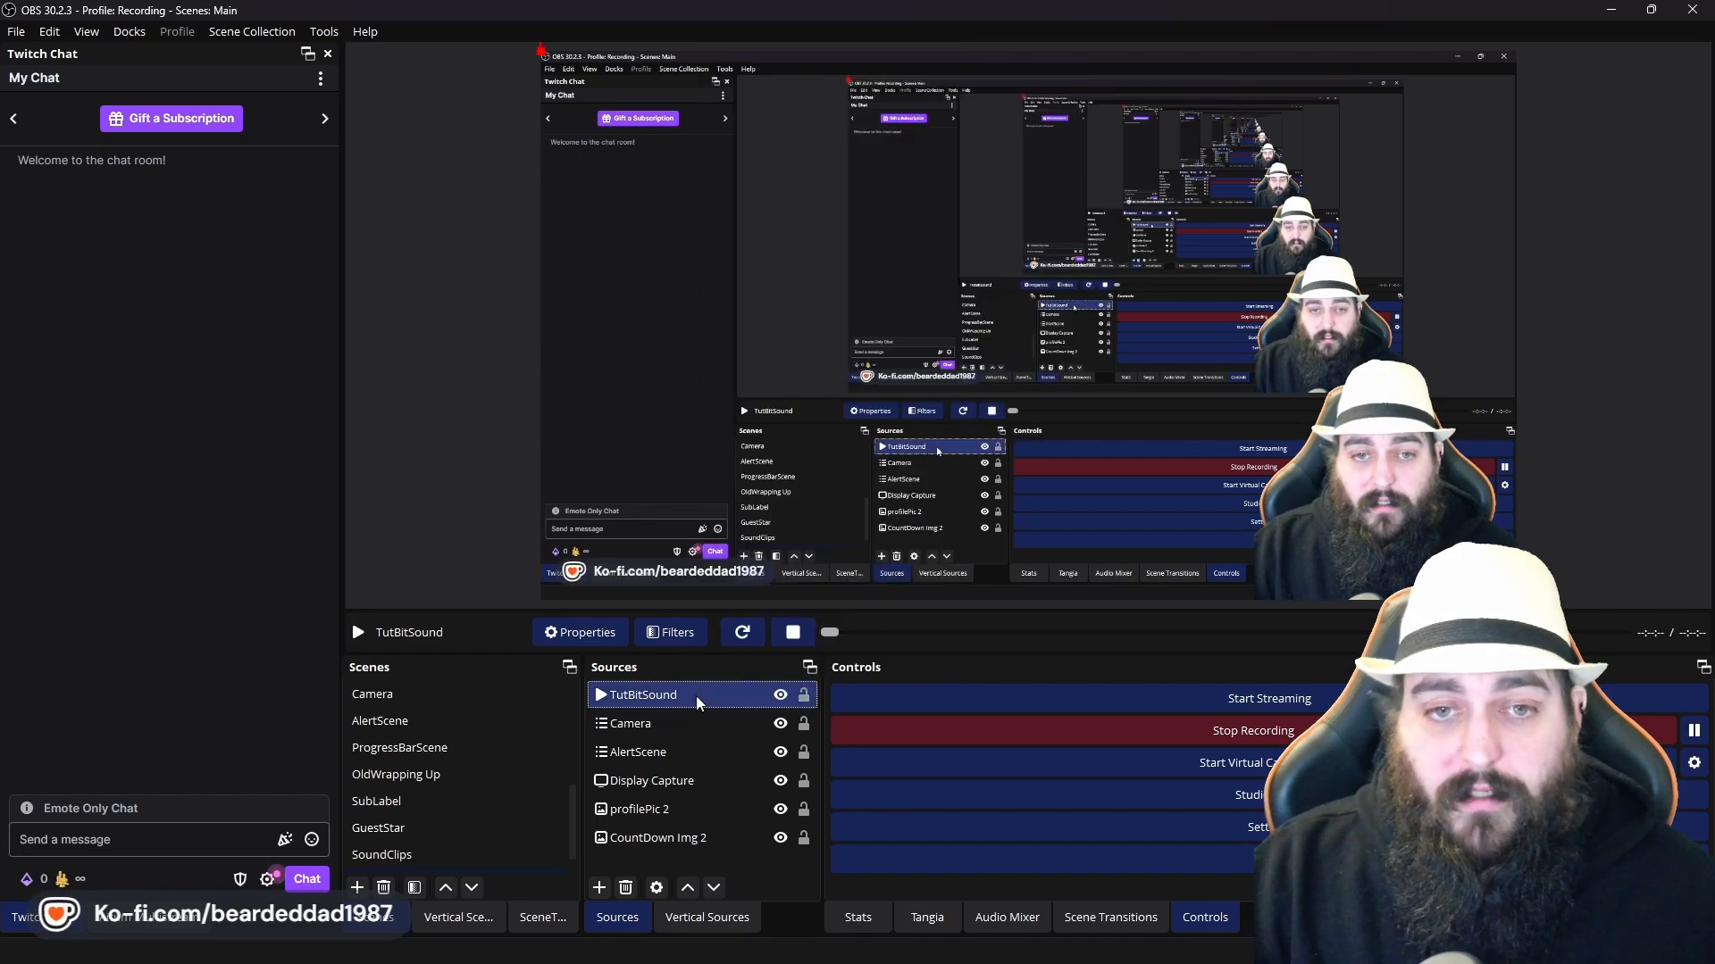
click(1025, 925)
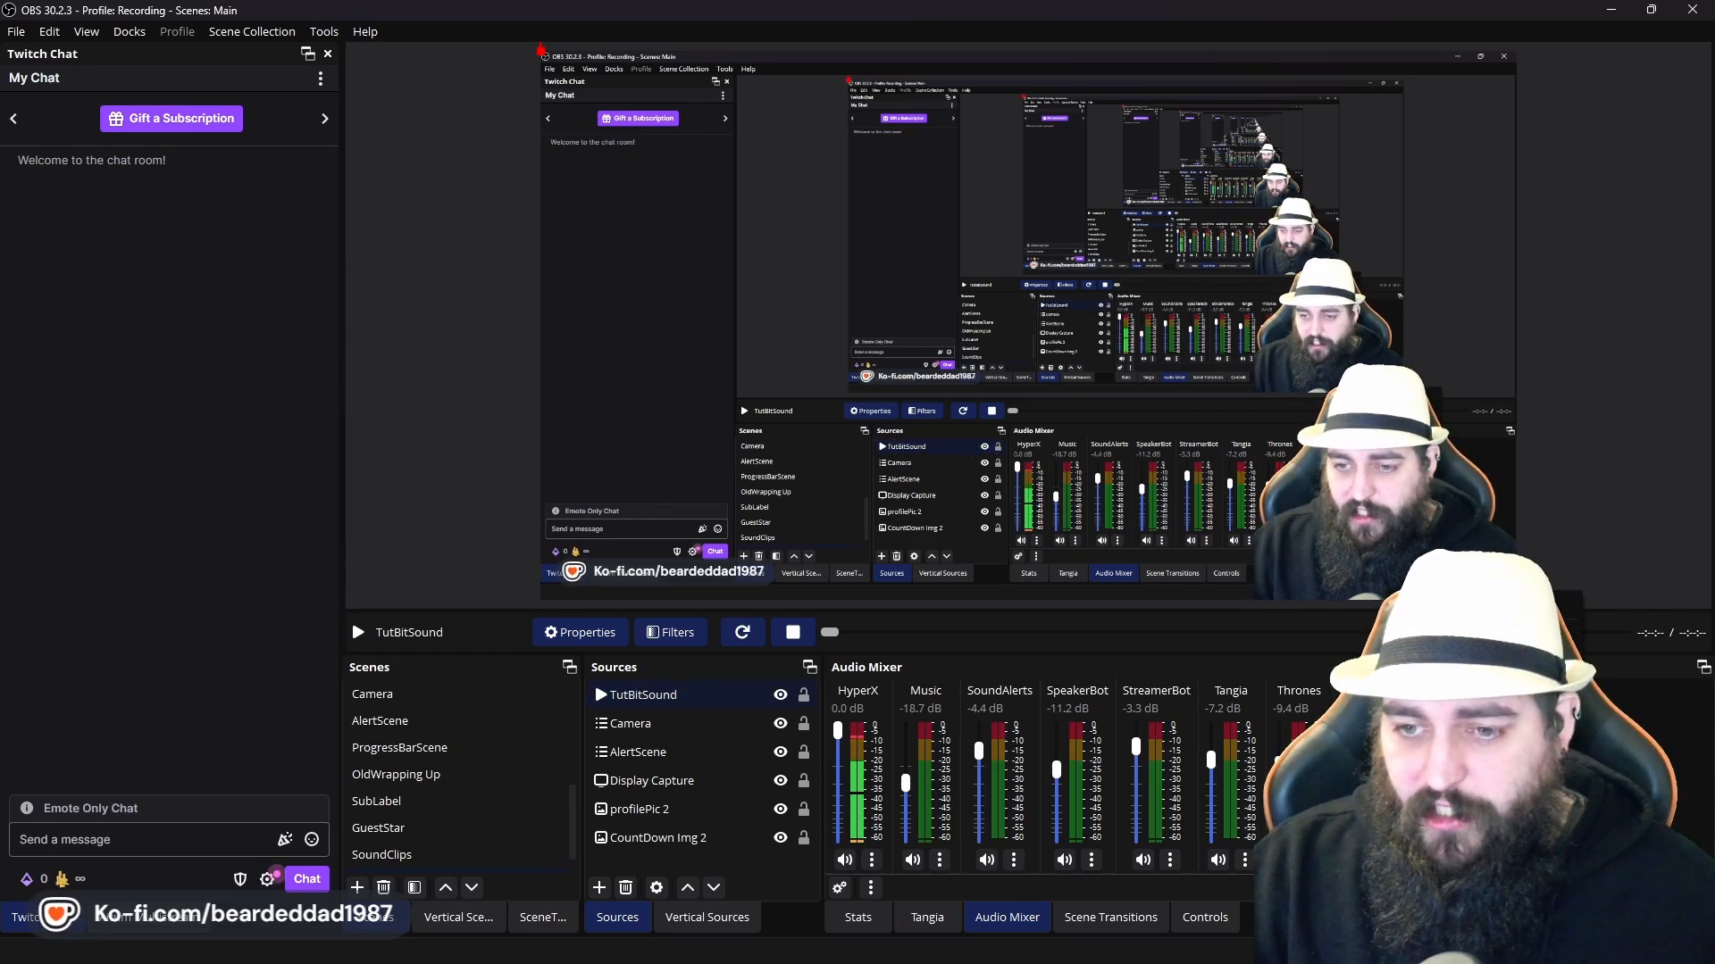
click(839, 888)
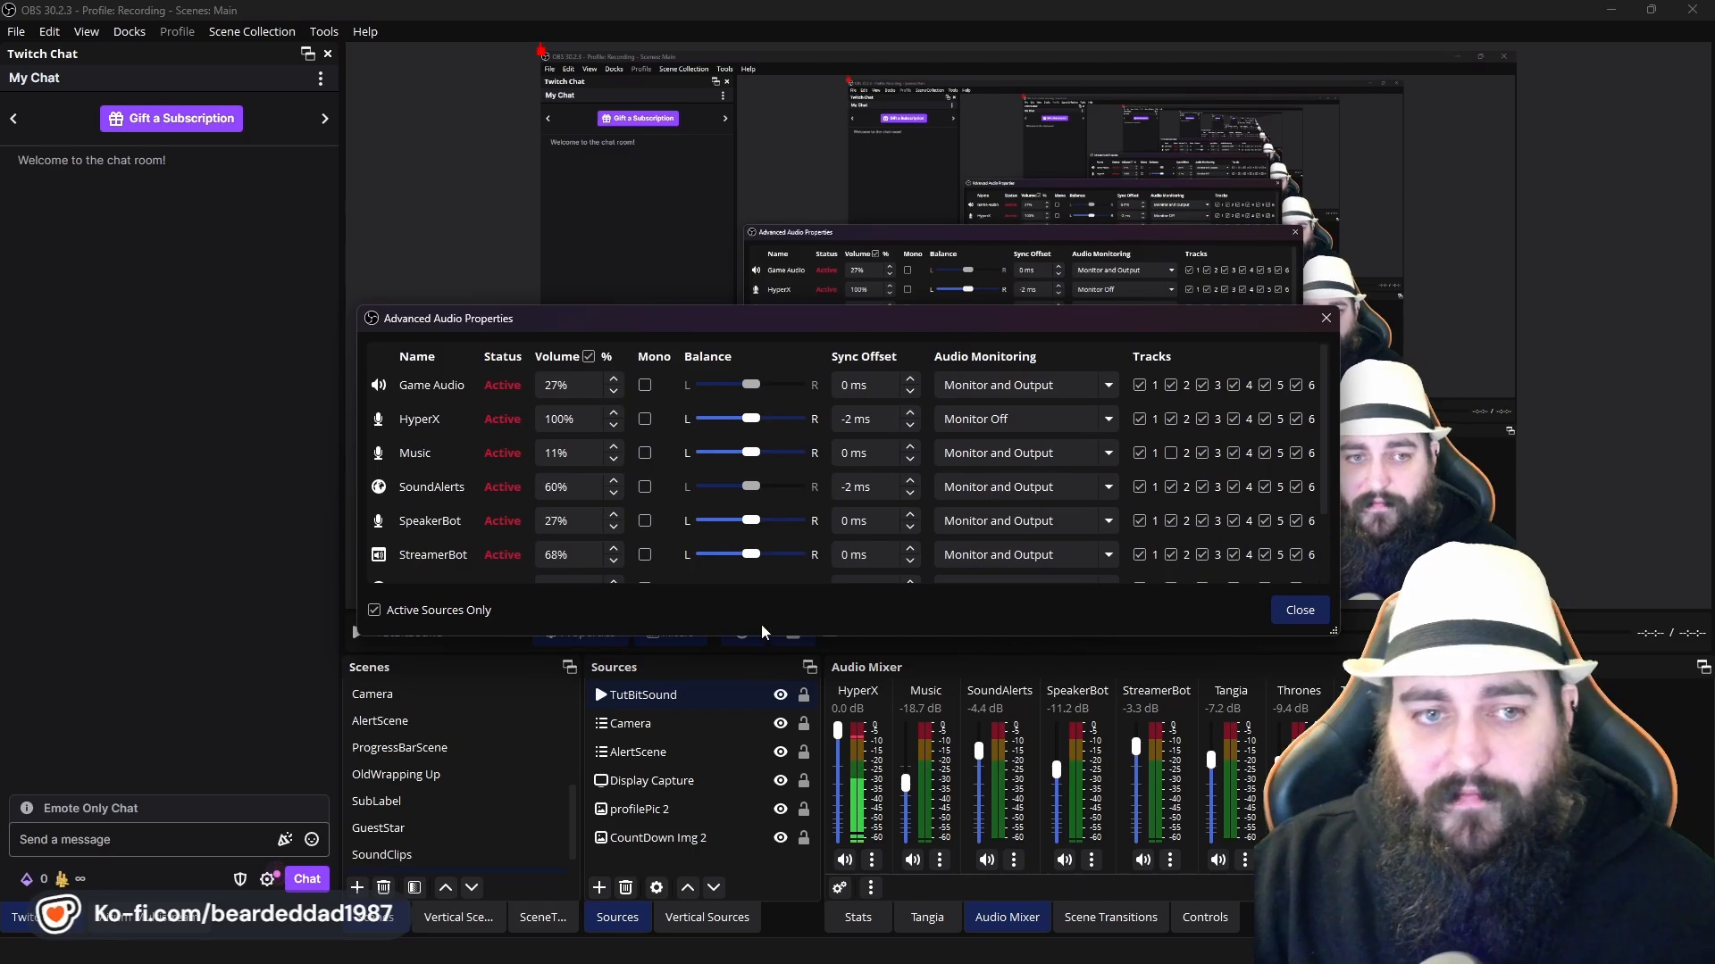
drag(776, 636, 824, 800)
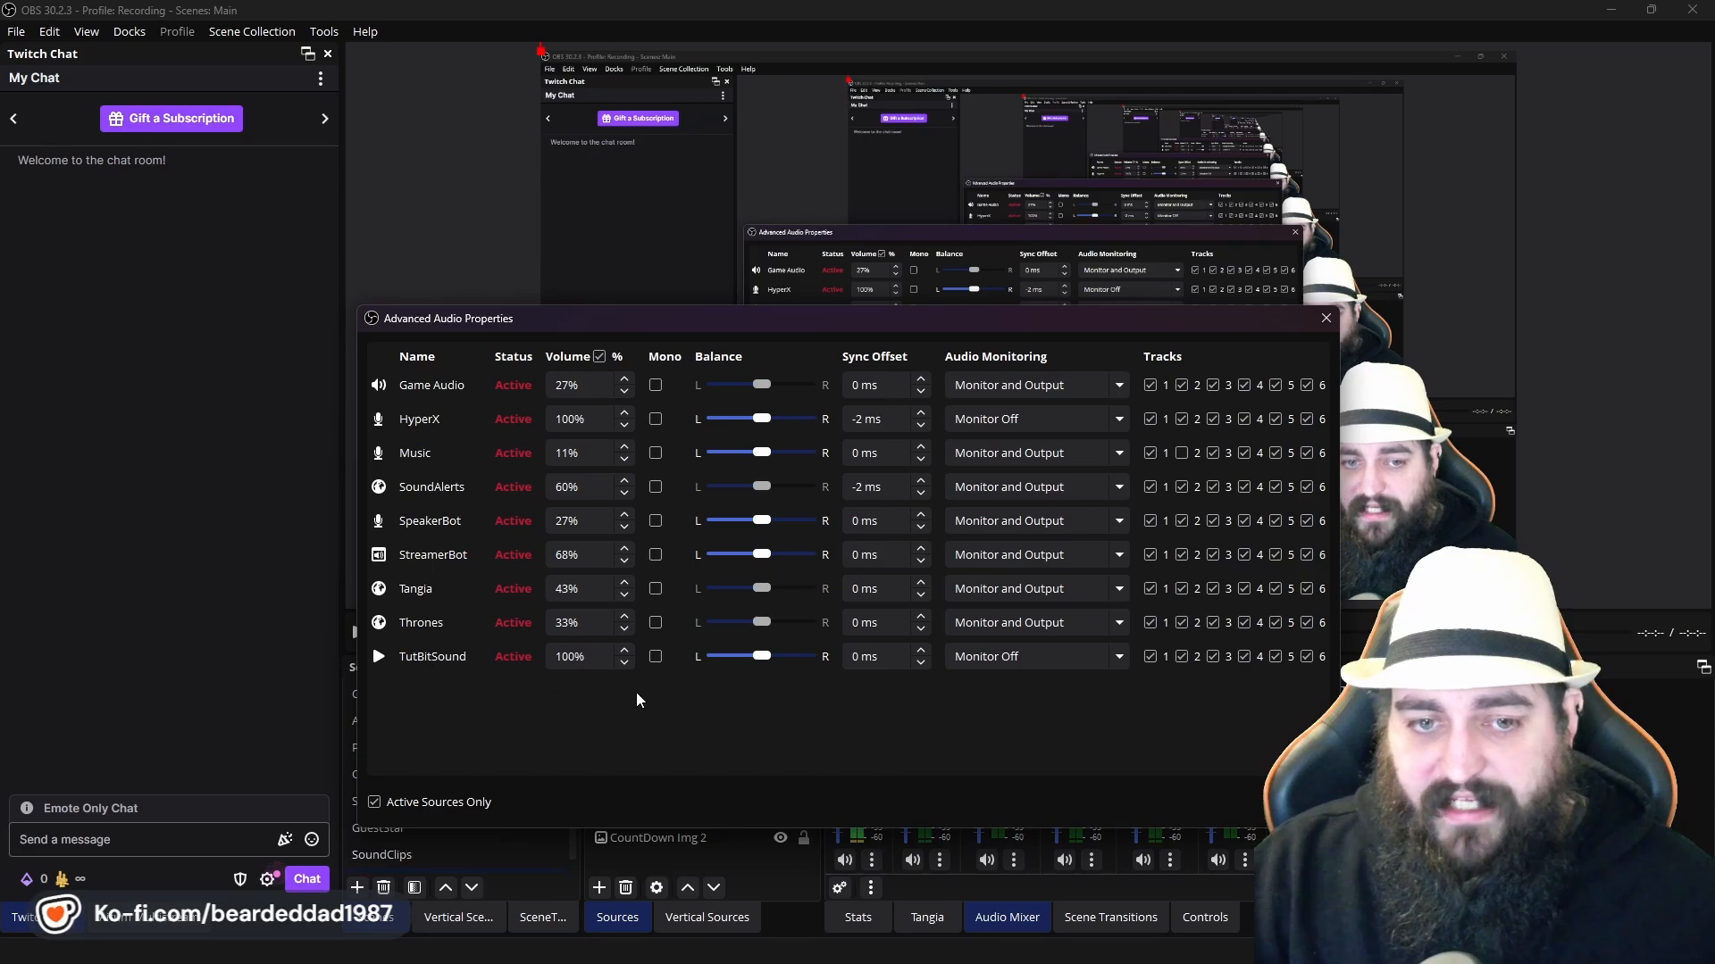
click(1099, 659)
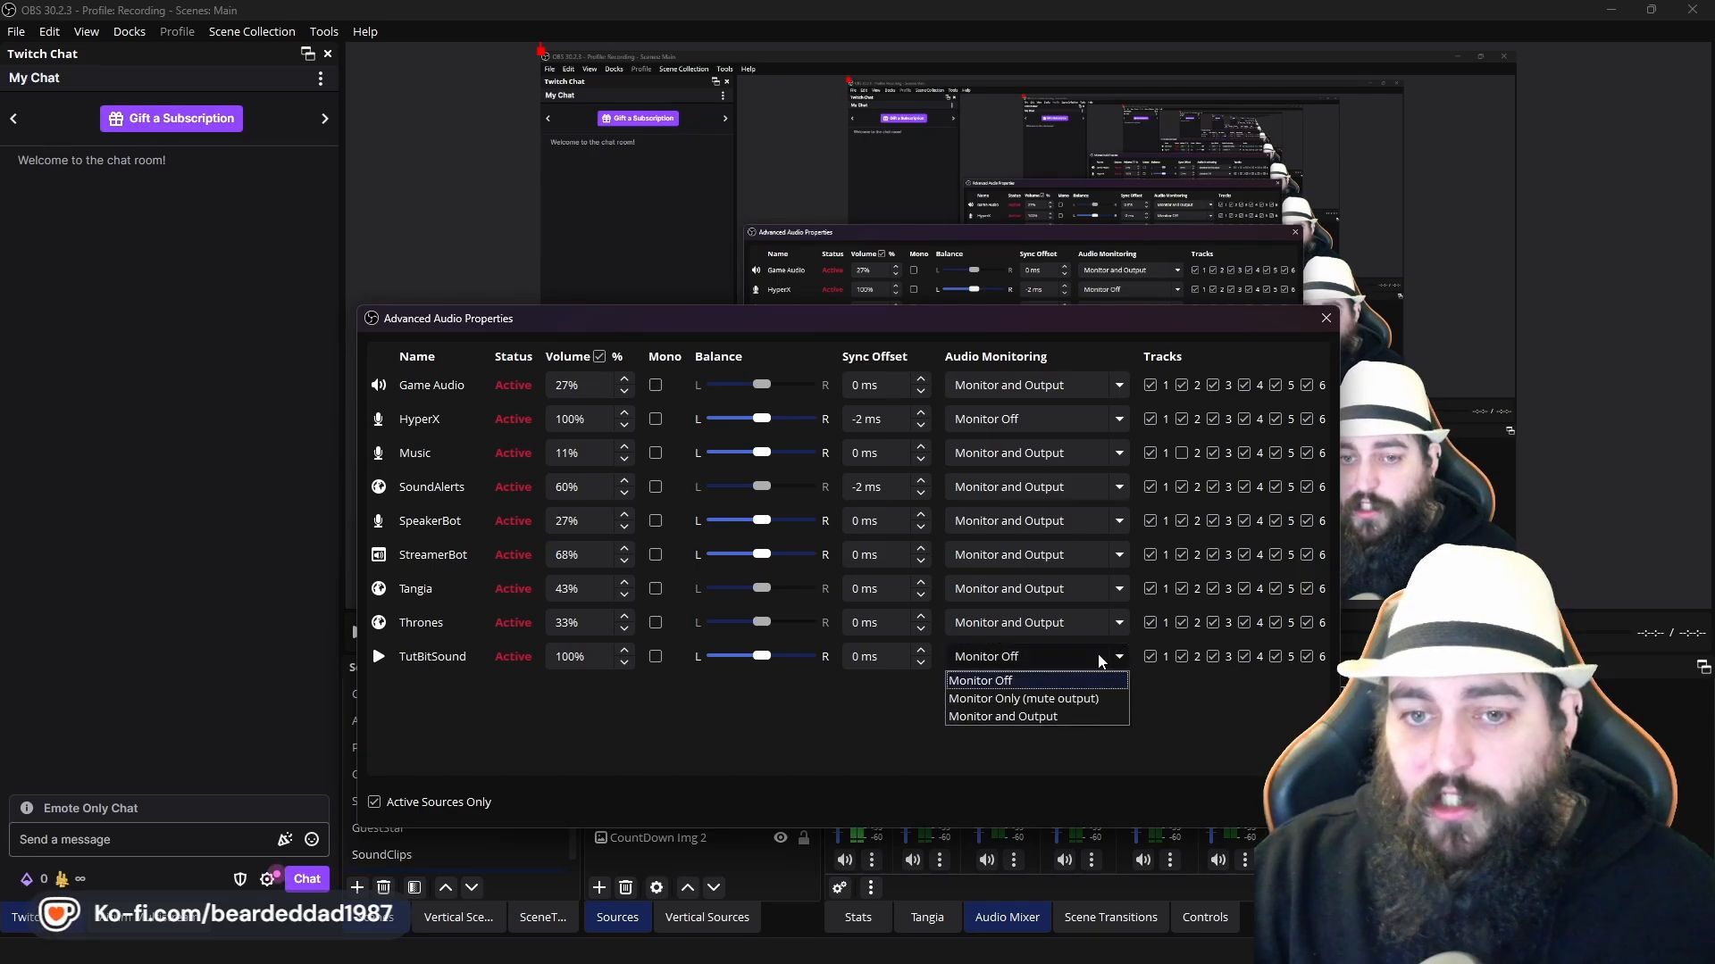
click(1077, 719)
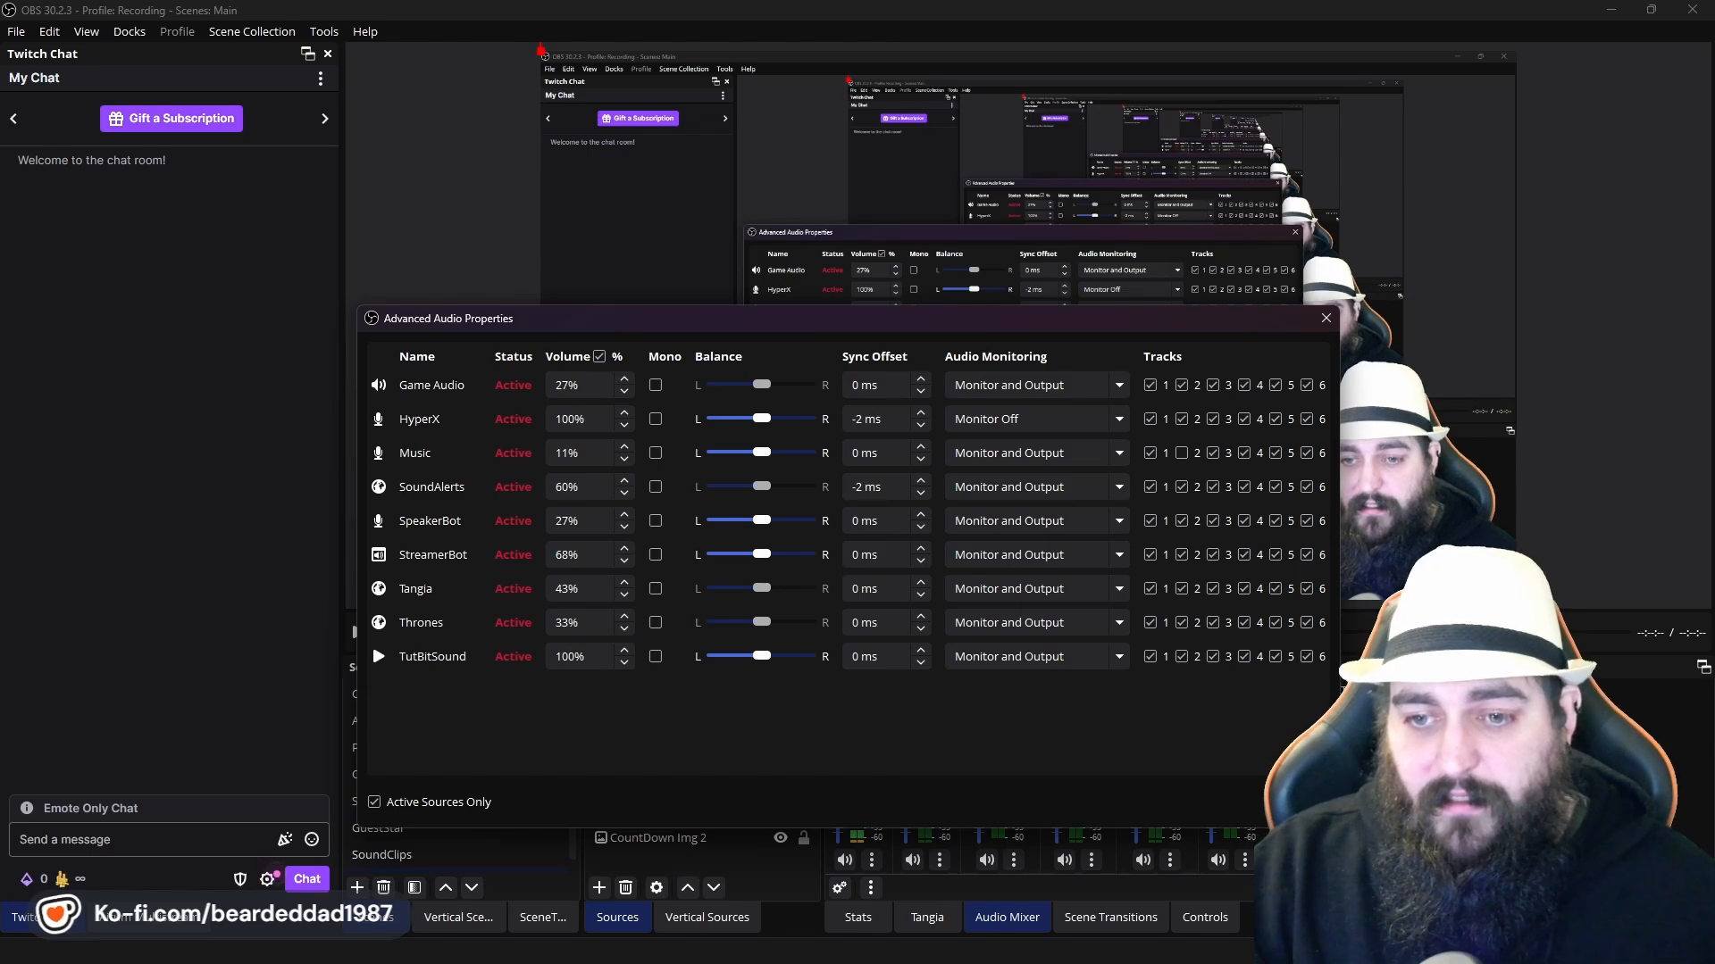
key(Escape)
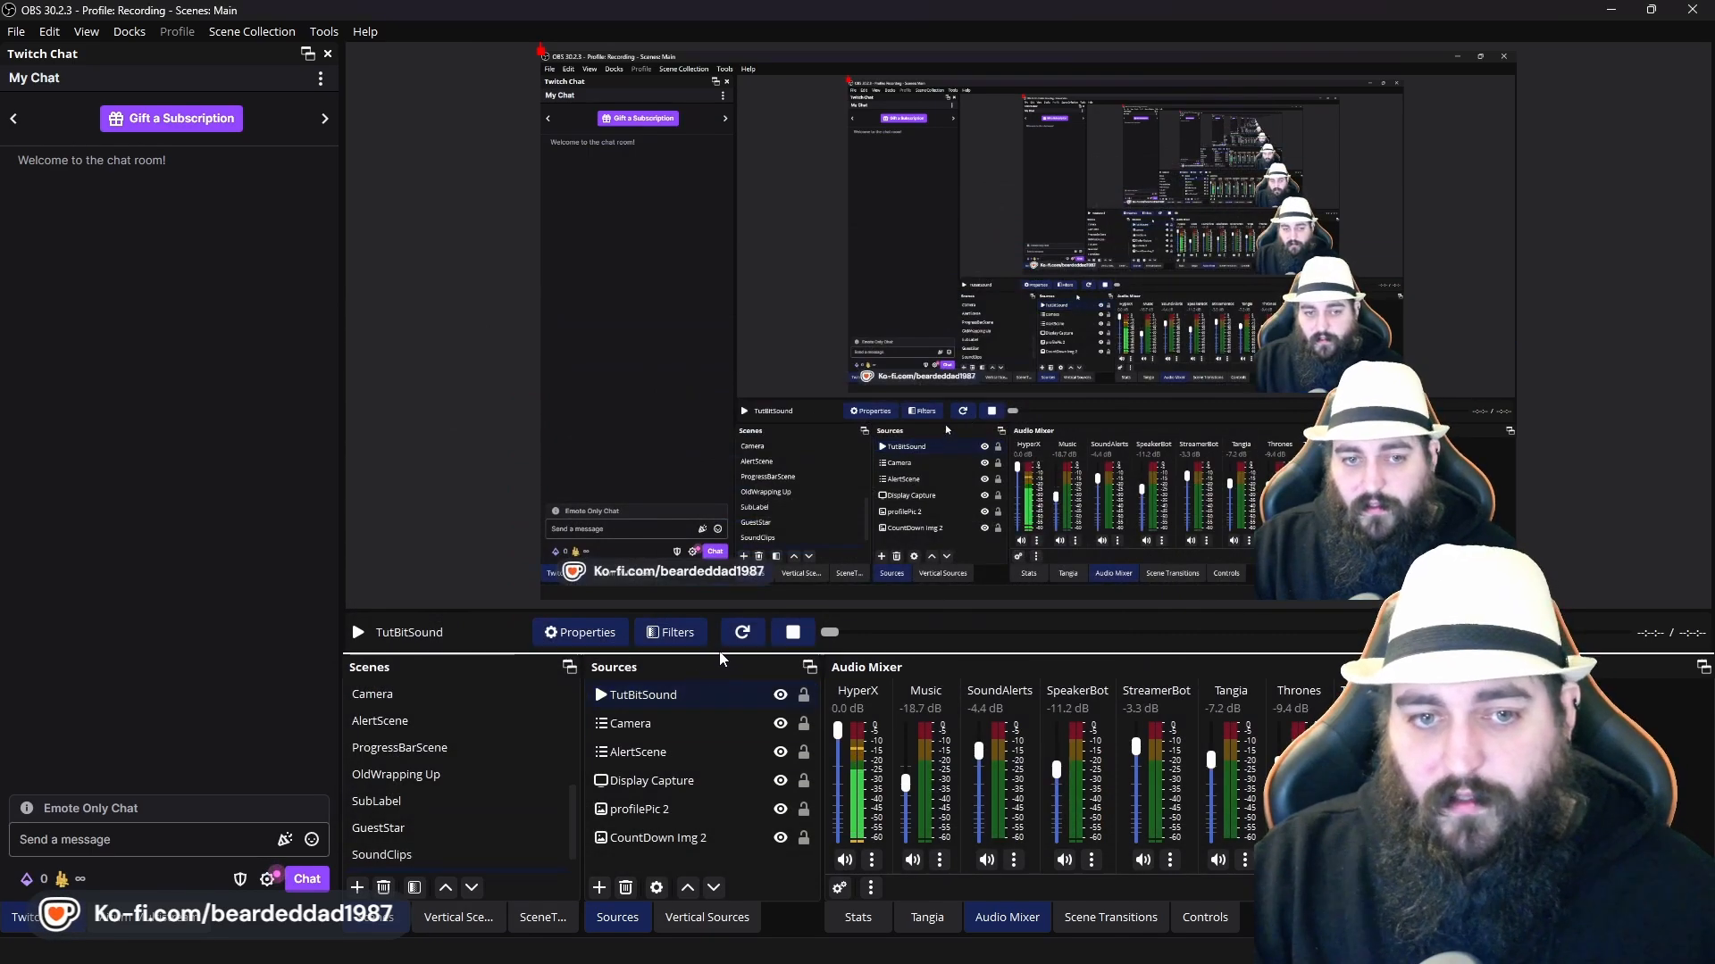
click(744, 636)
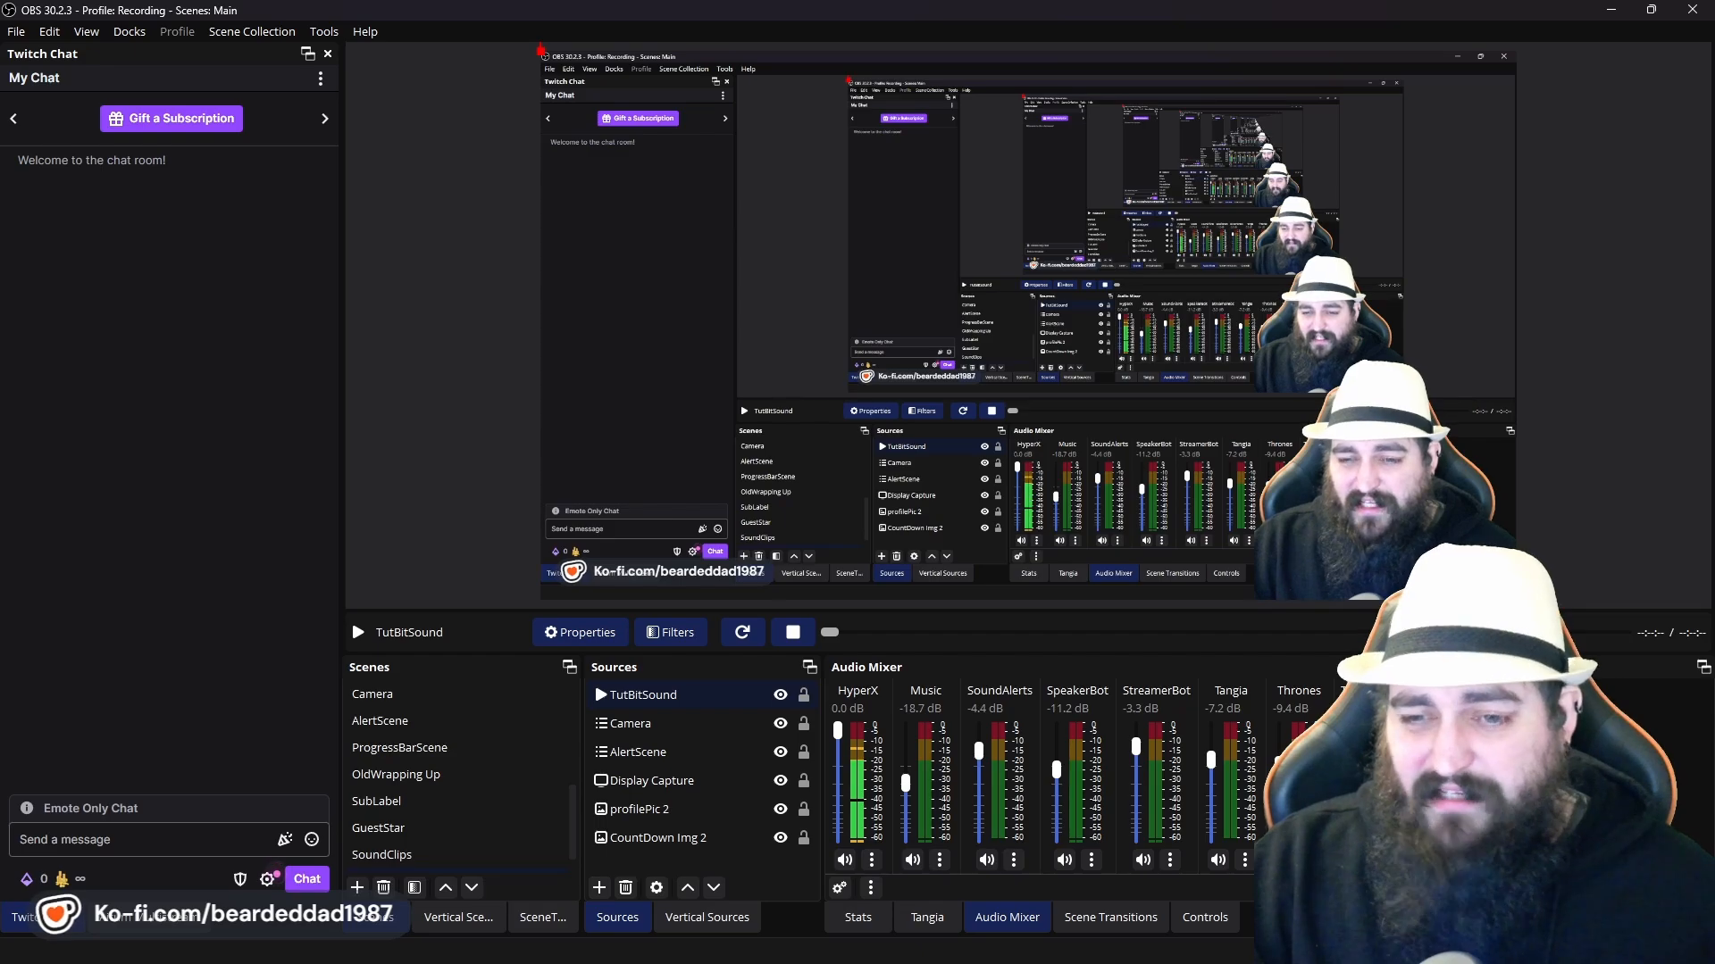
click(744, 634)
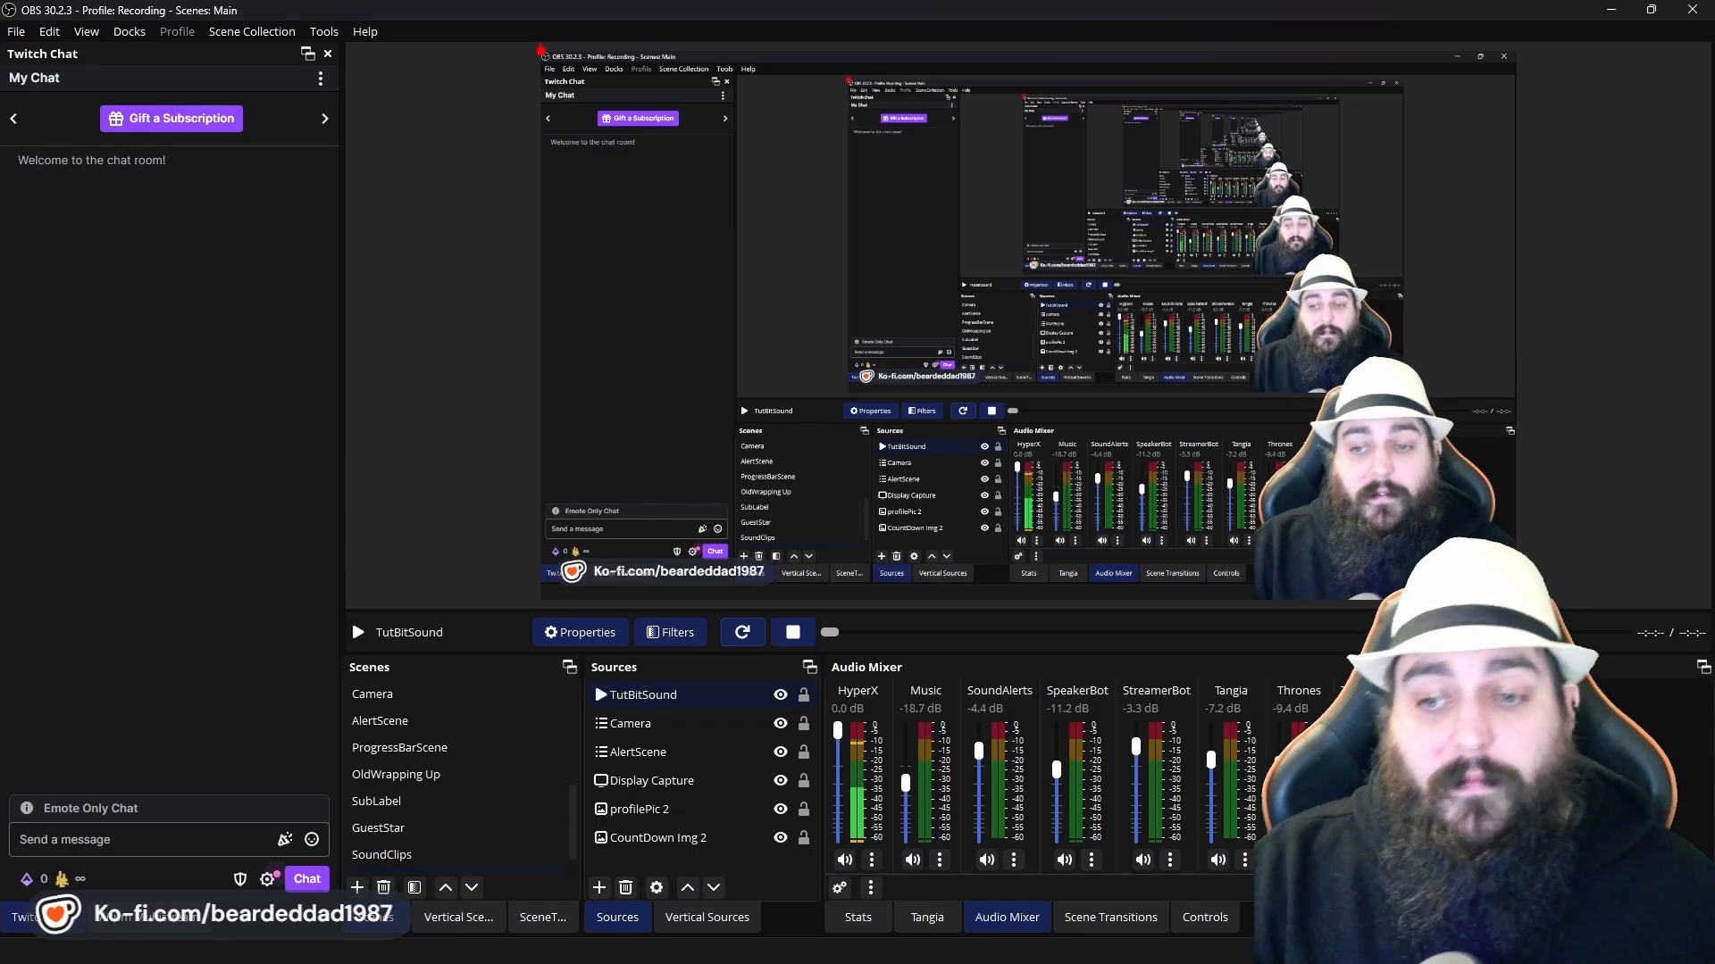
Add a new visible Image source named TutBitPic to the current scene
click(599, 889)
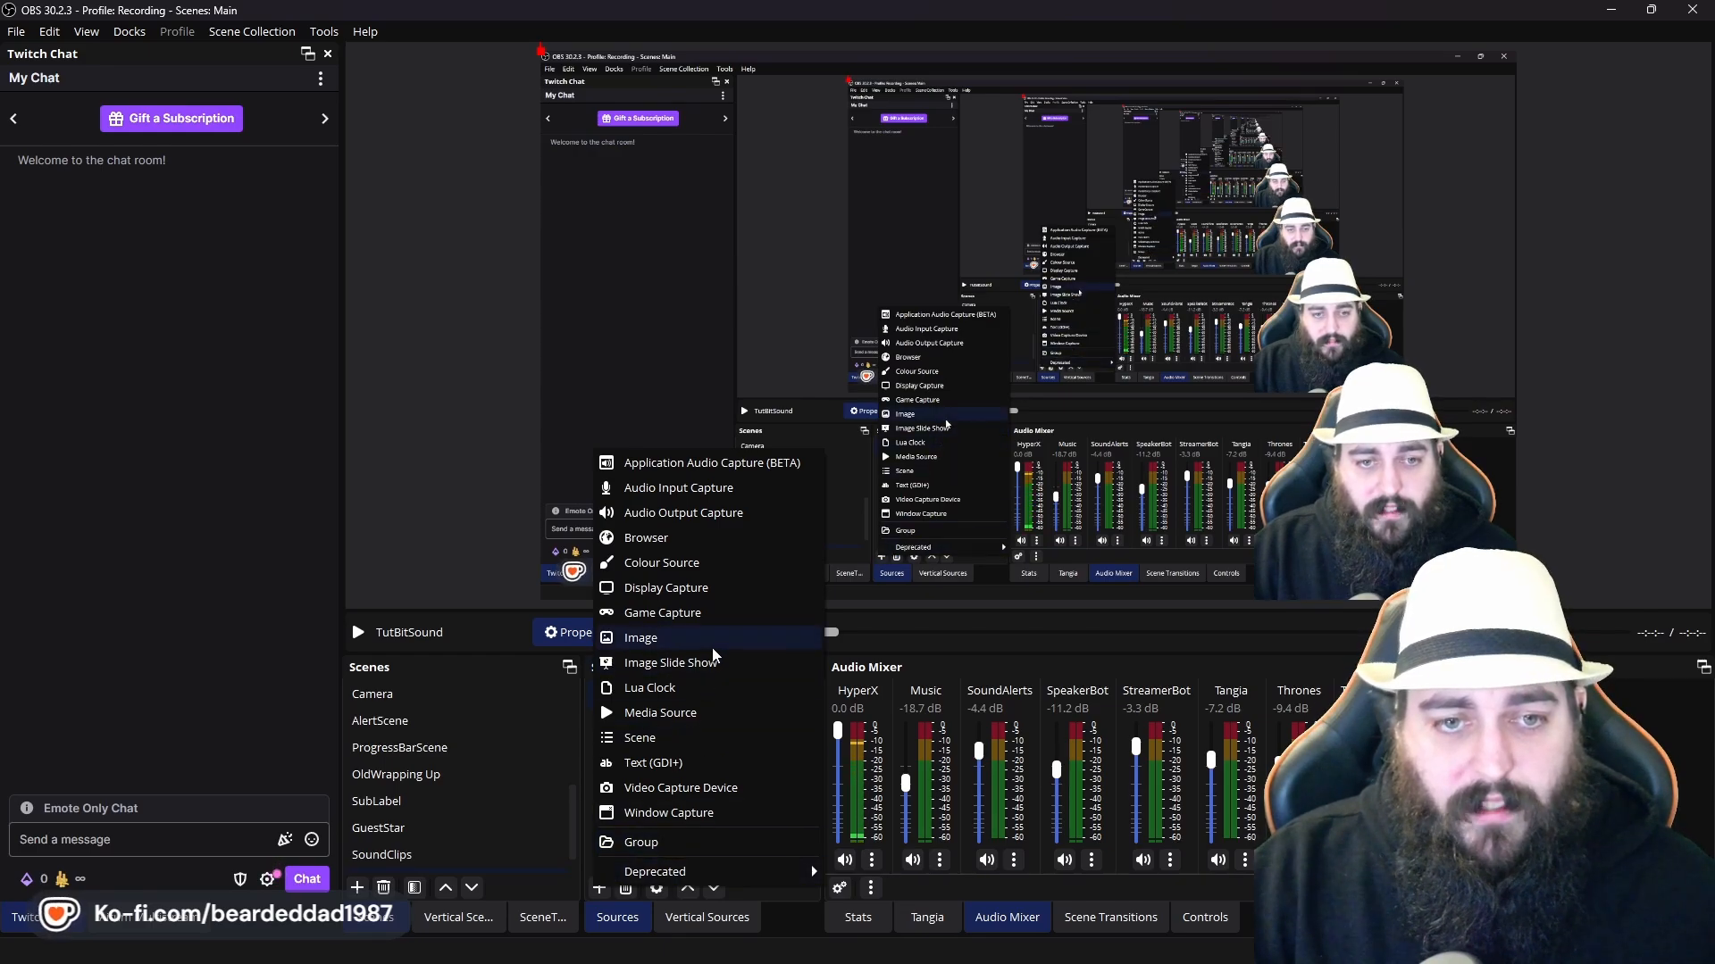
click(678, 638)
text(T)
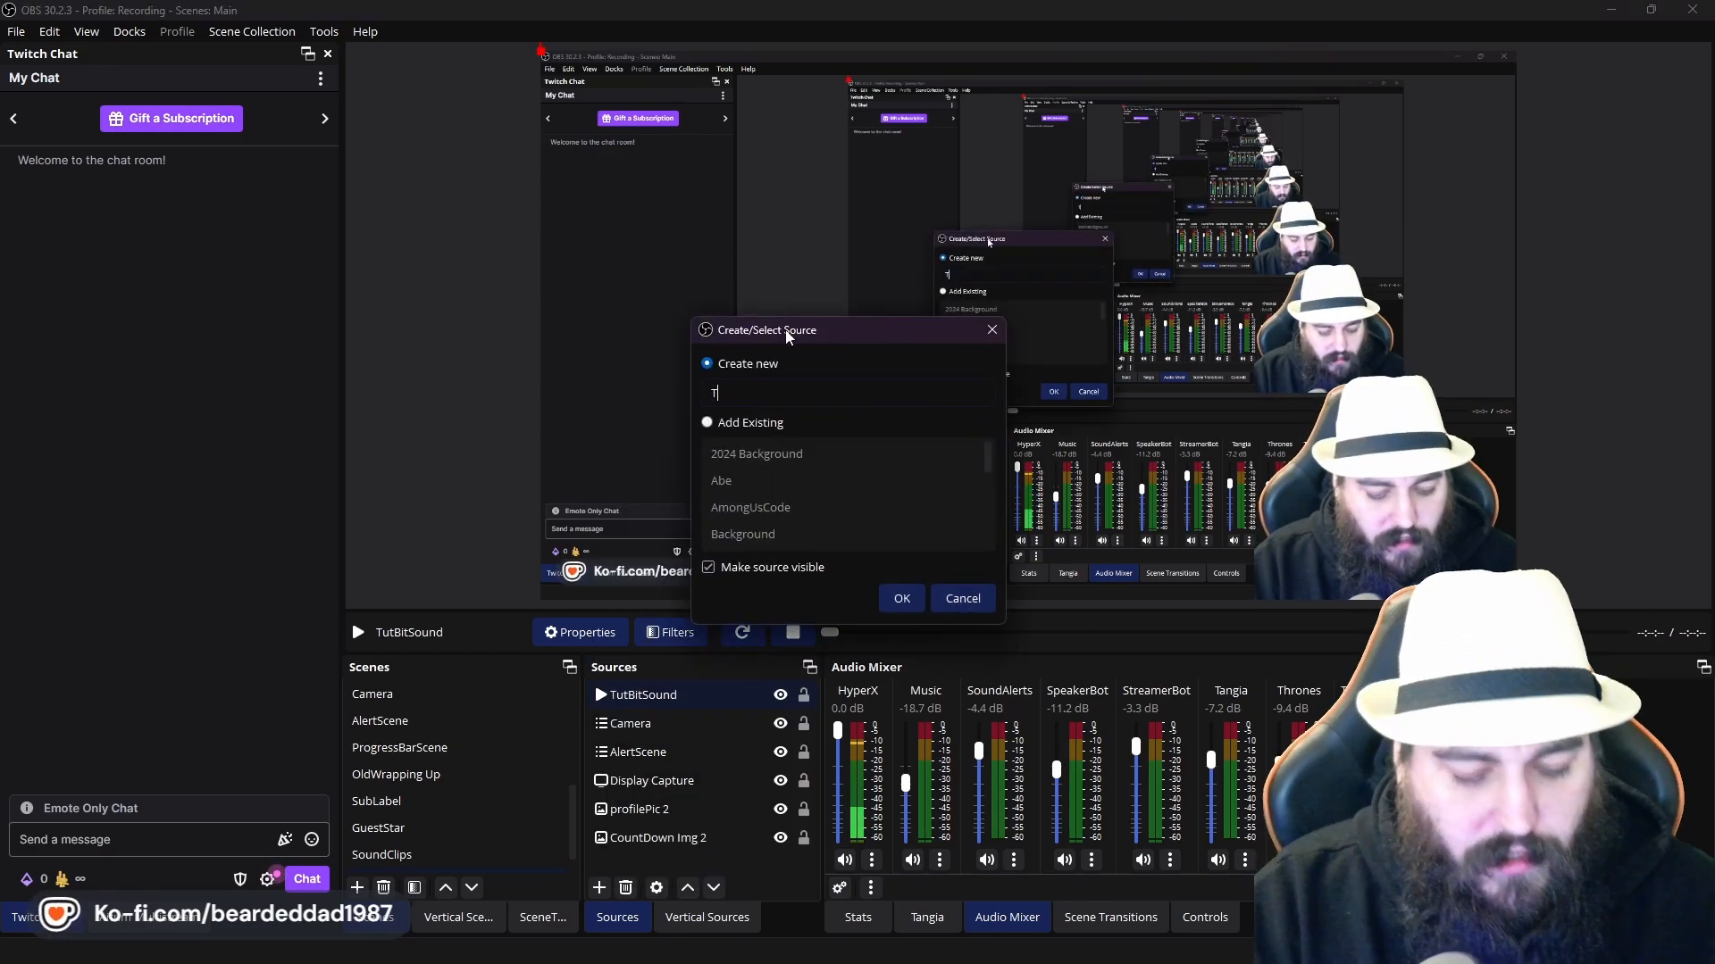
text(utBit)
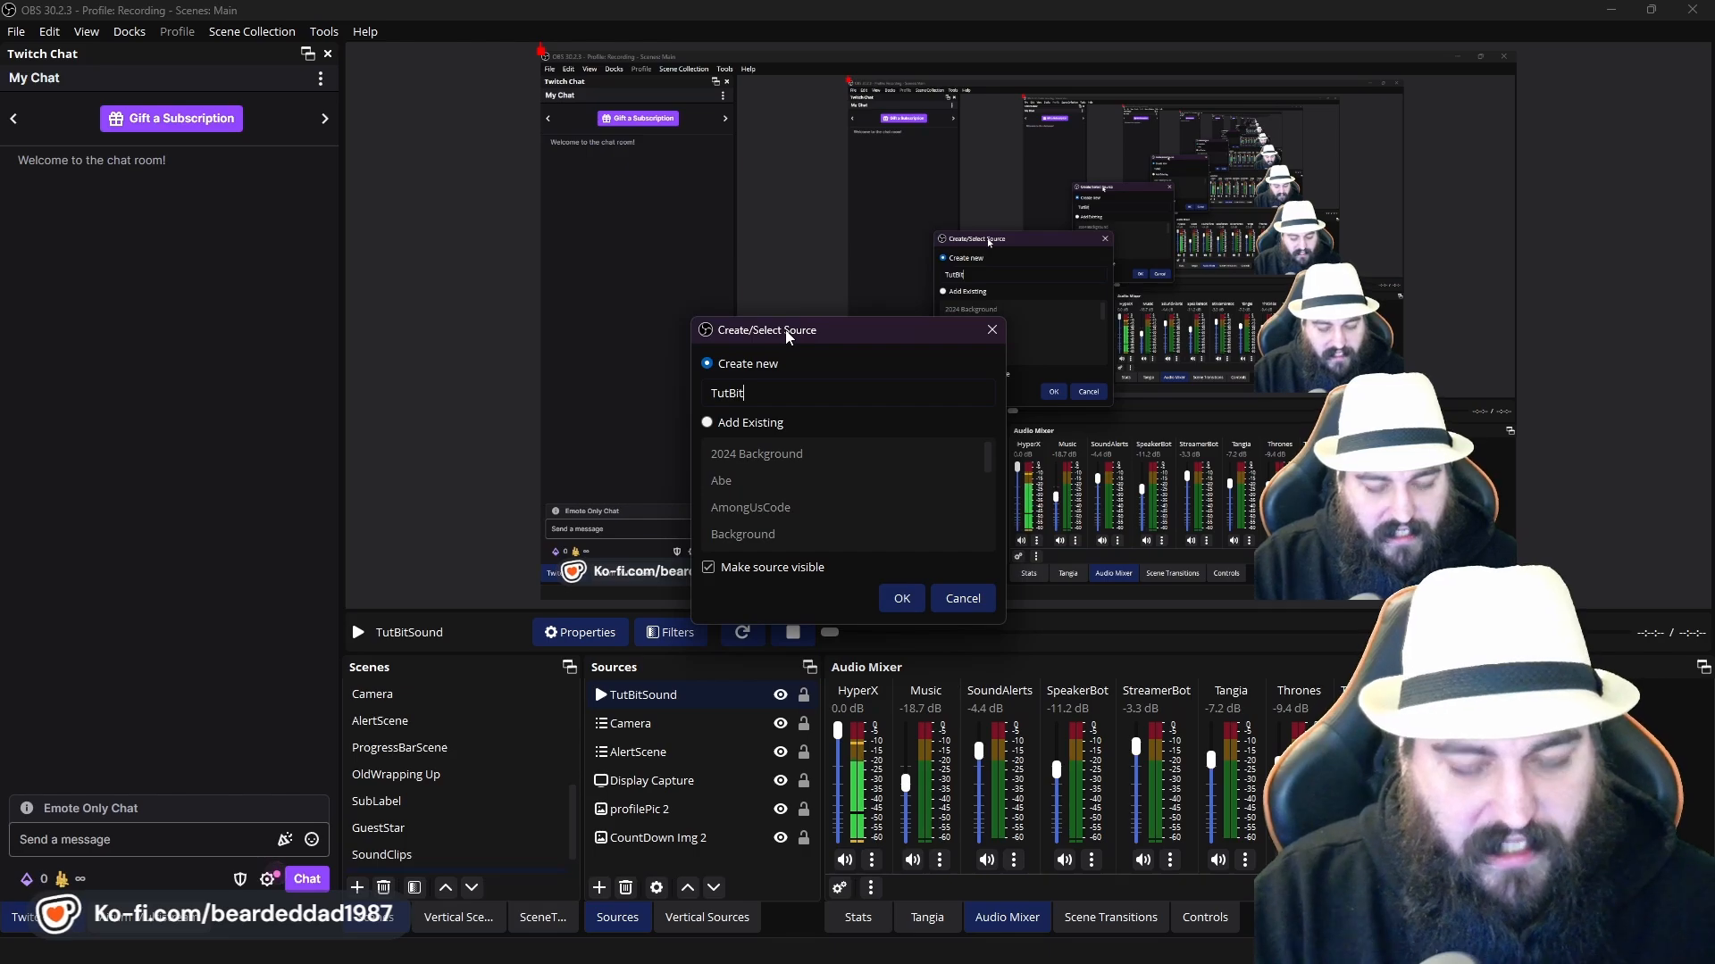
text(Pic)
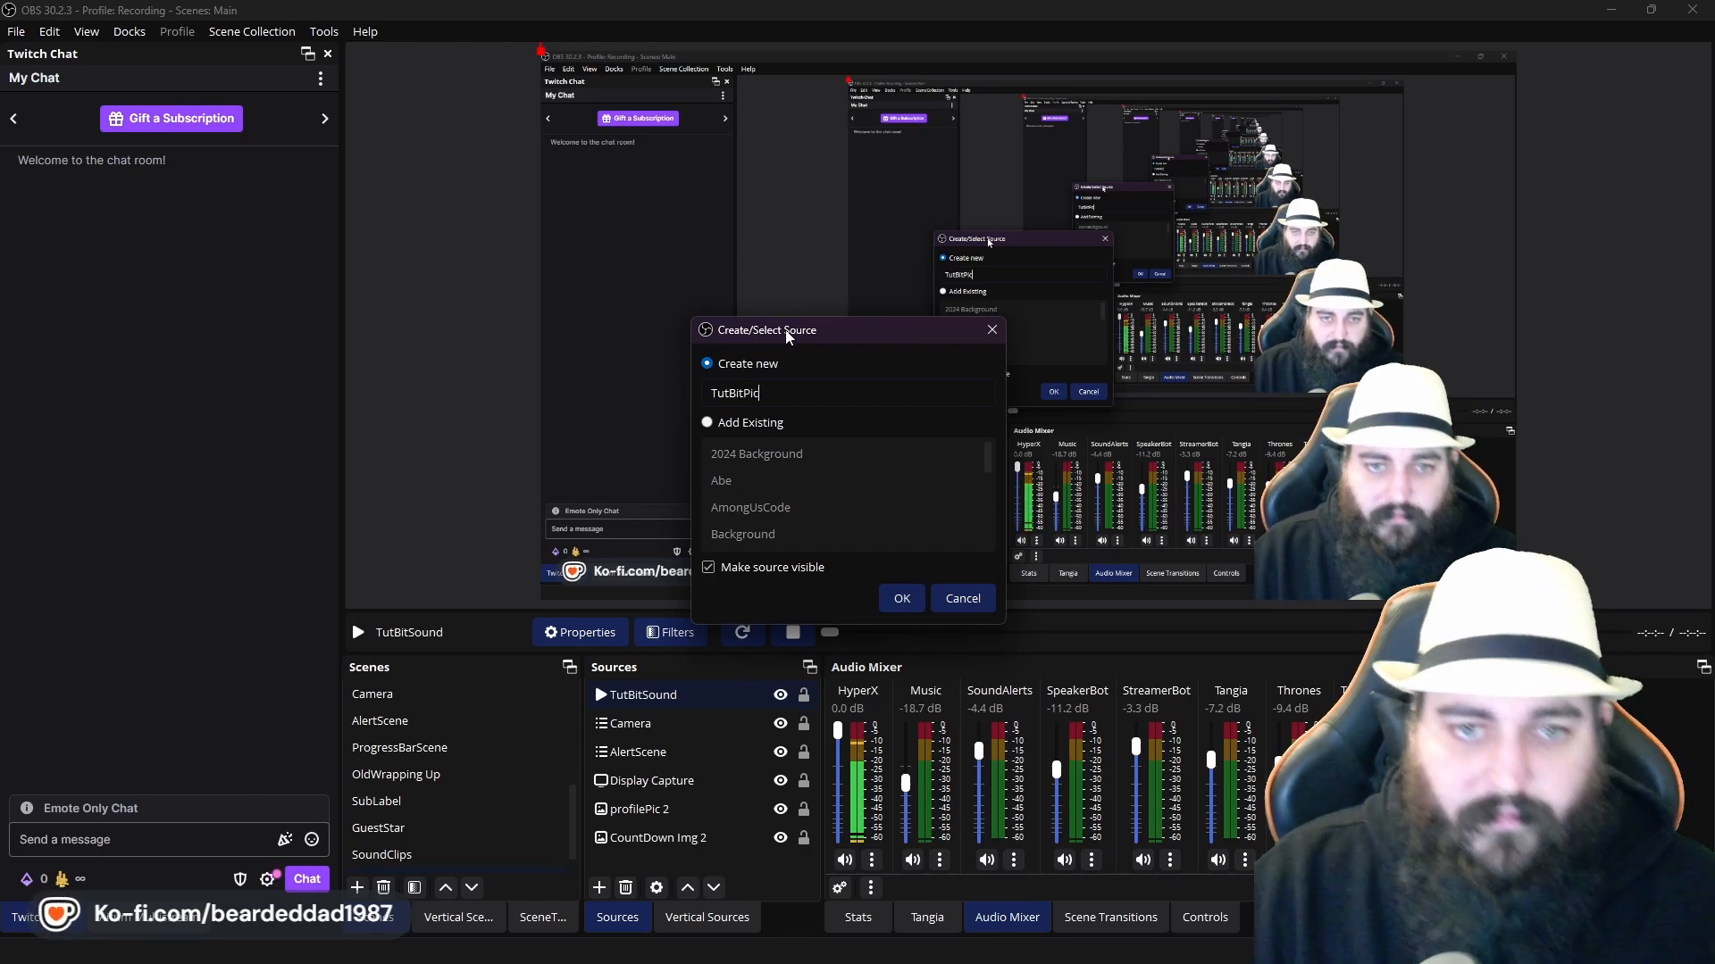
click(895, 600)
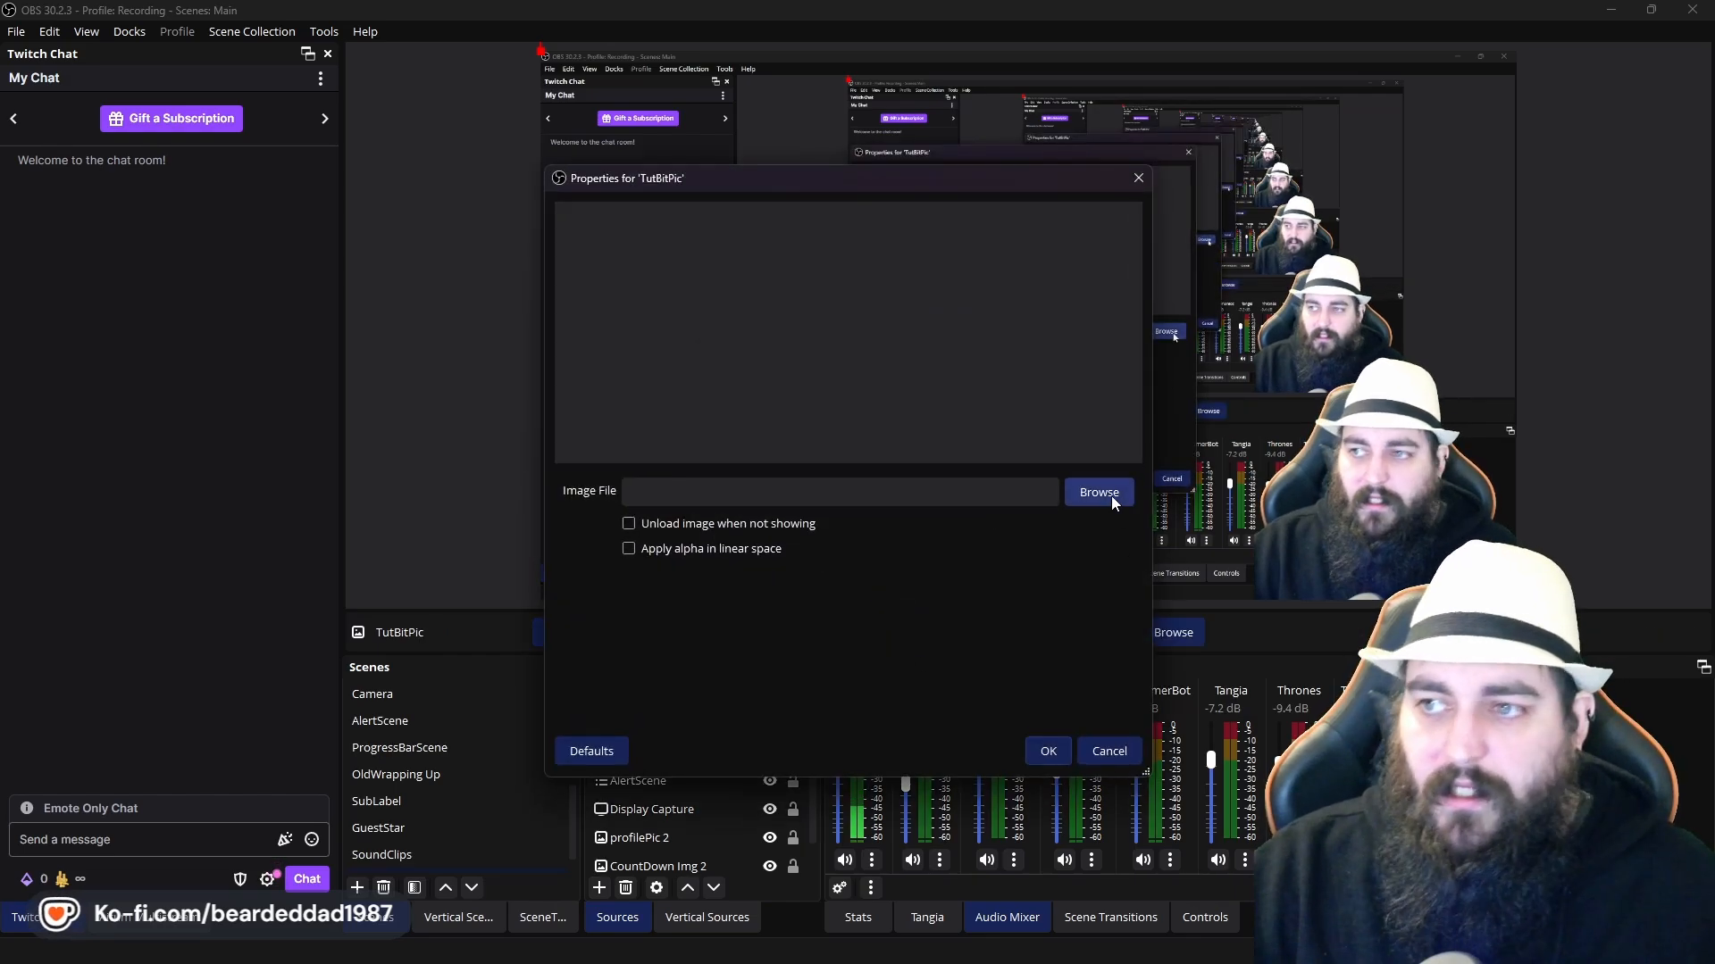
Assign the image file money-money-money.gif from the Tutorials folder to TutBitPic and accept its properties
click(1111, 495)
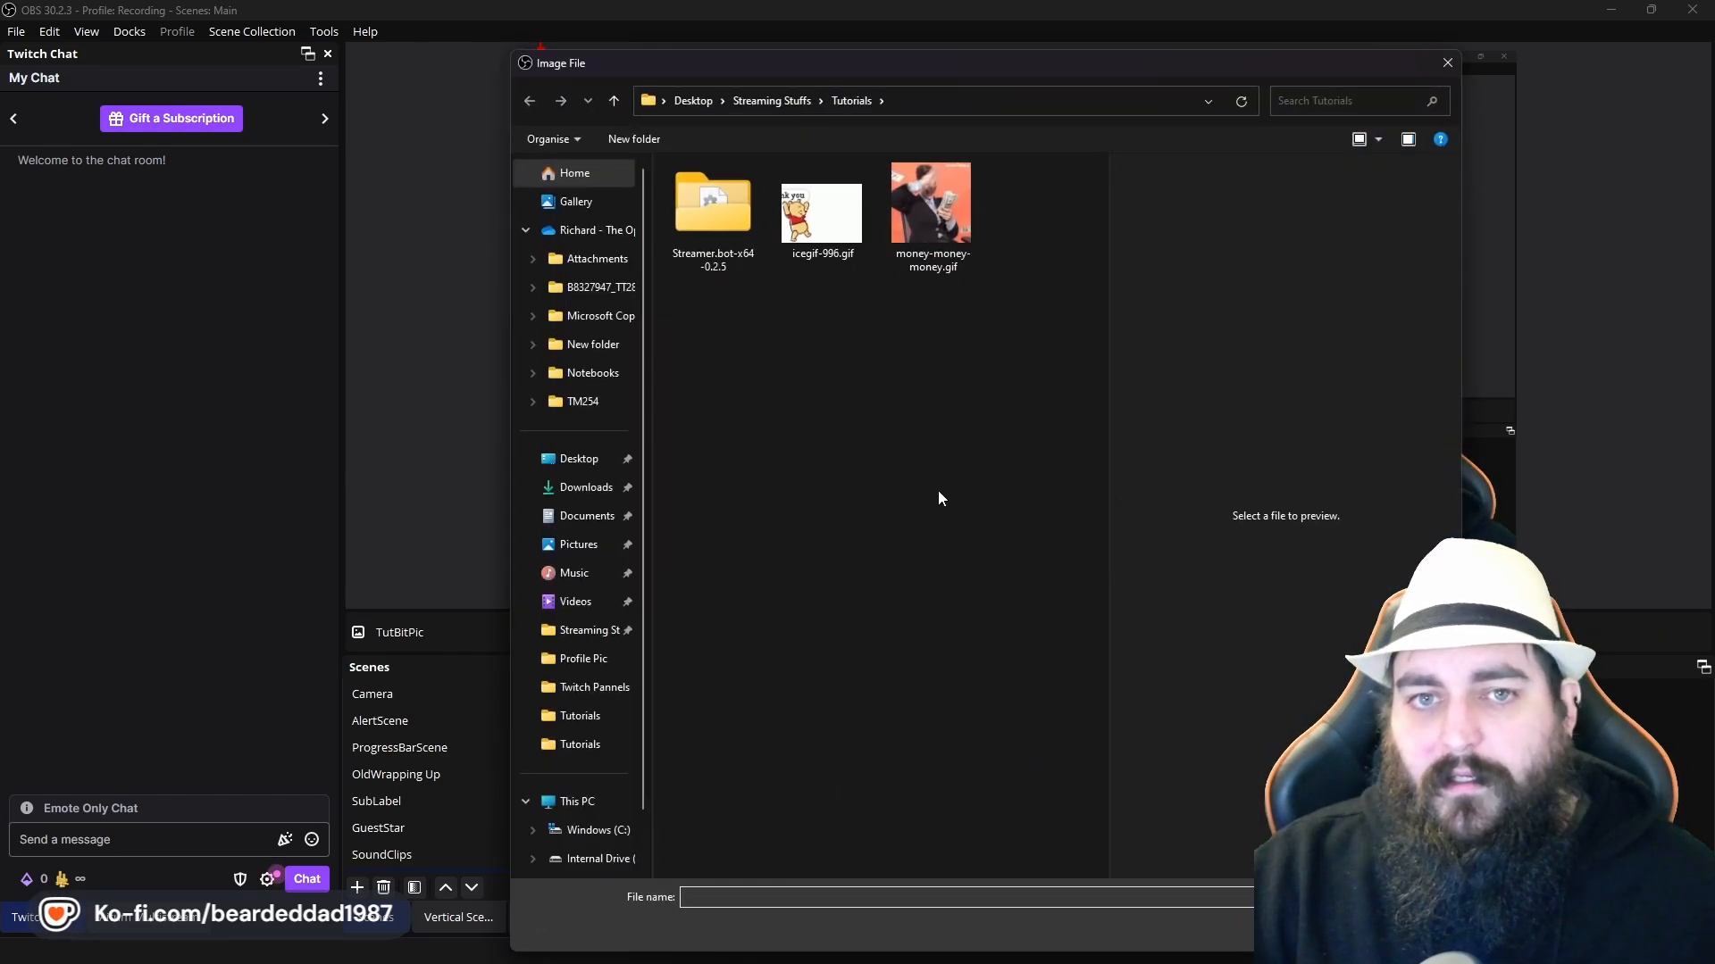
click(929, 207)
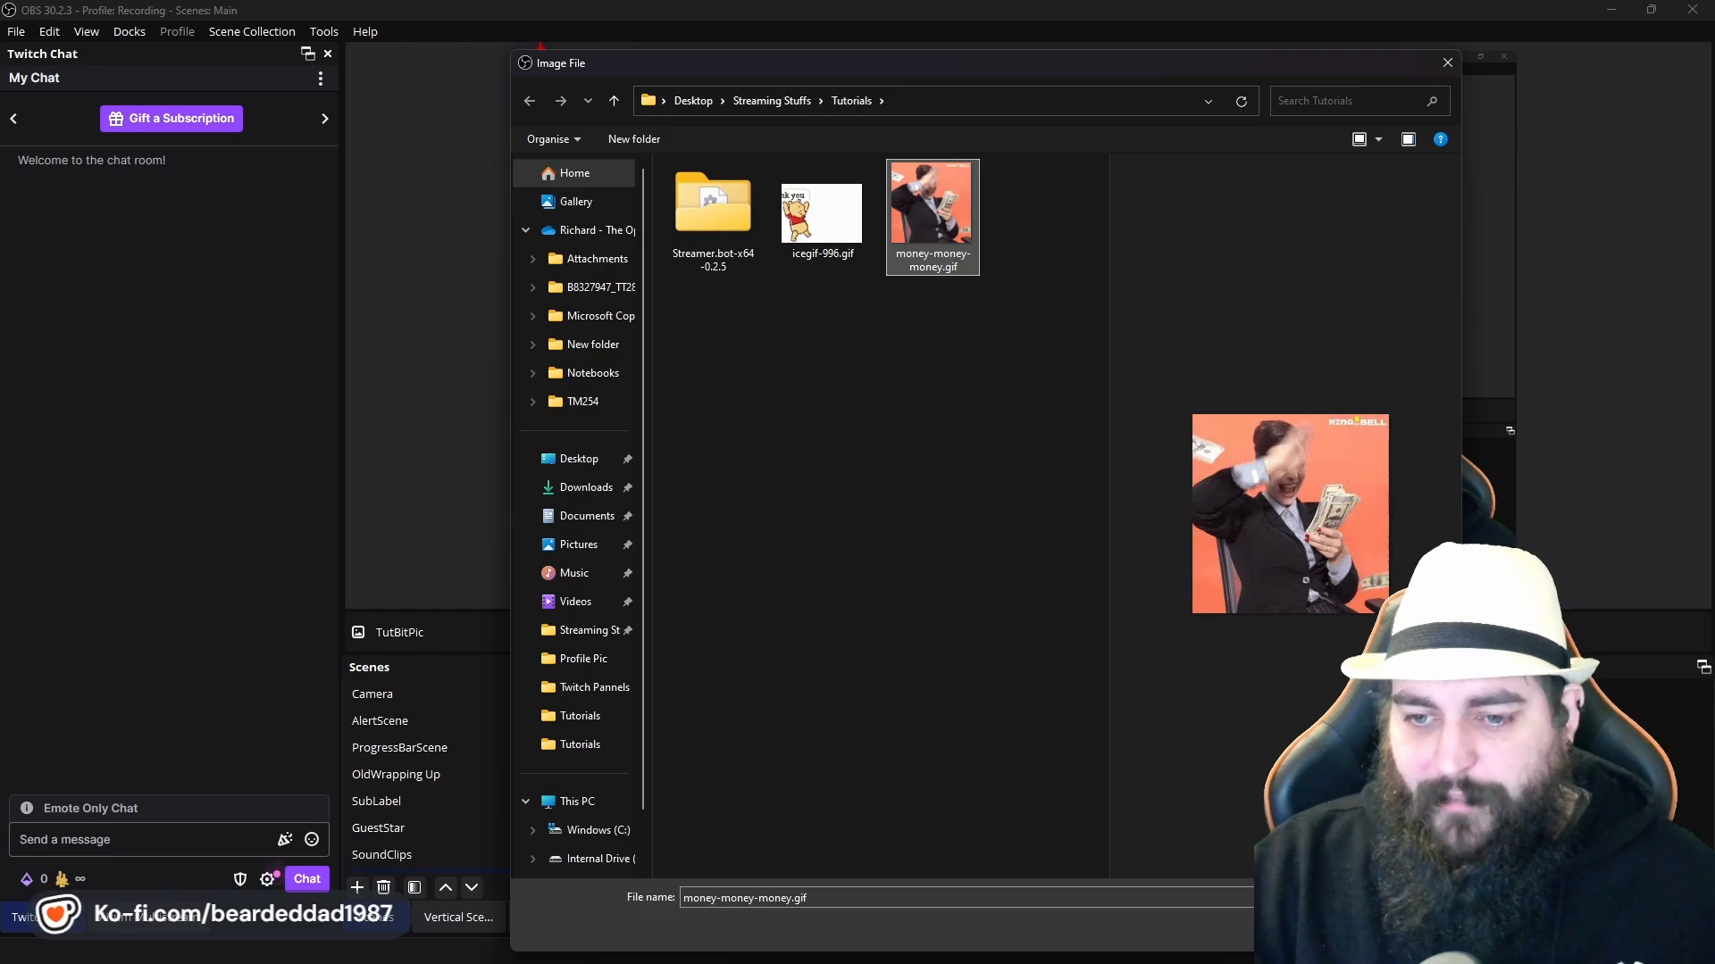
click(1323, 929)
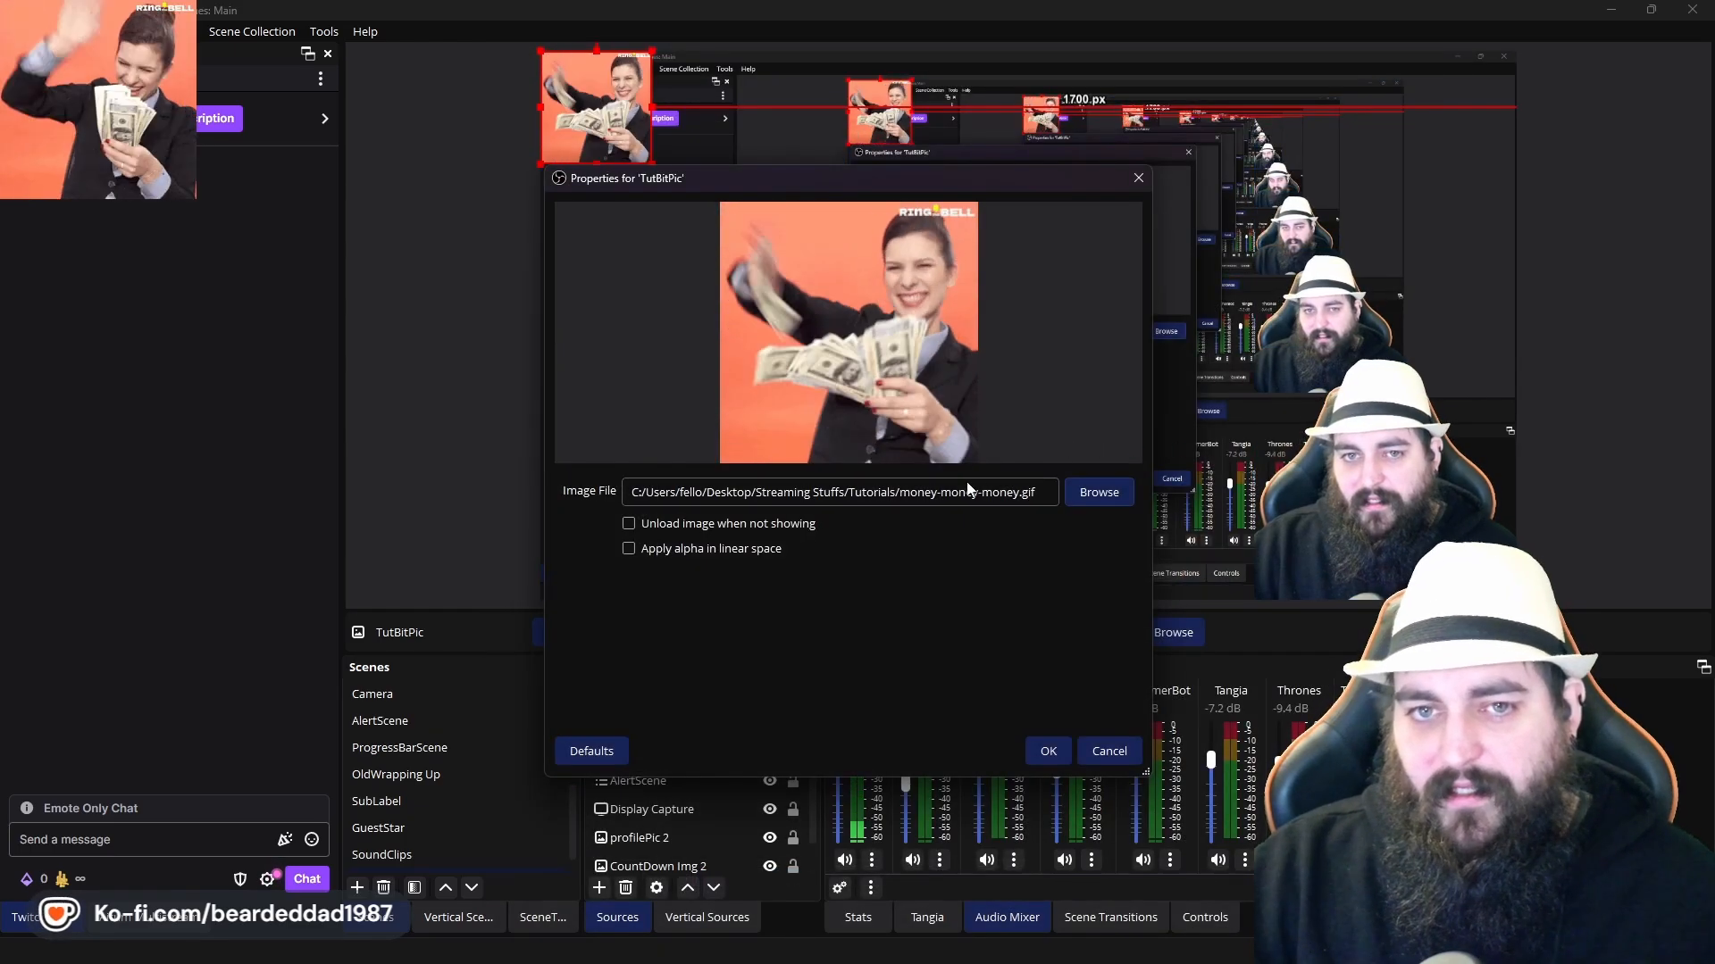
click(1049, 752)
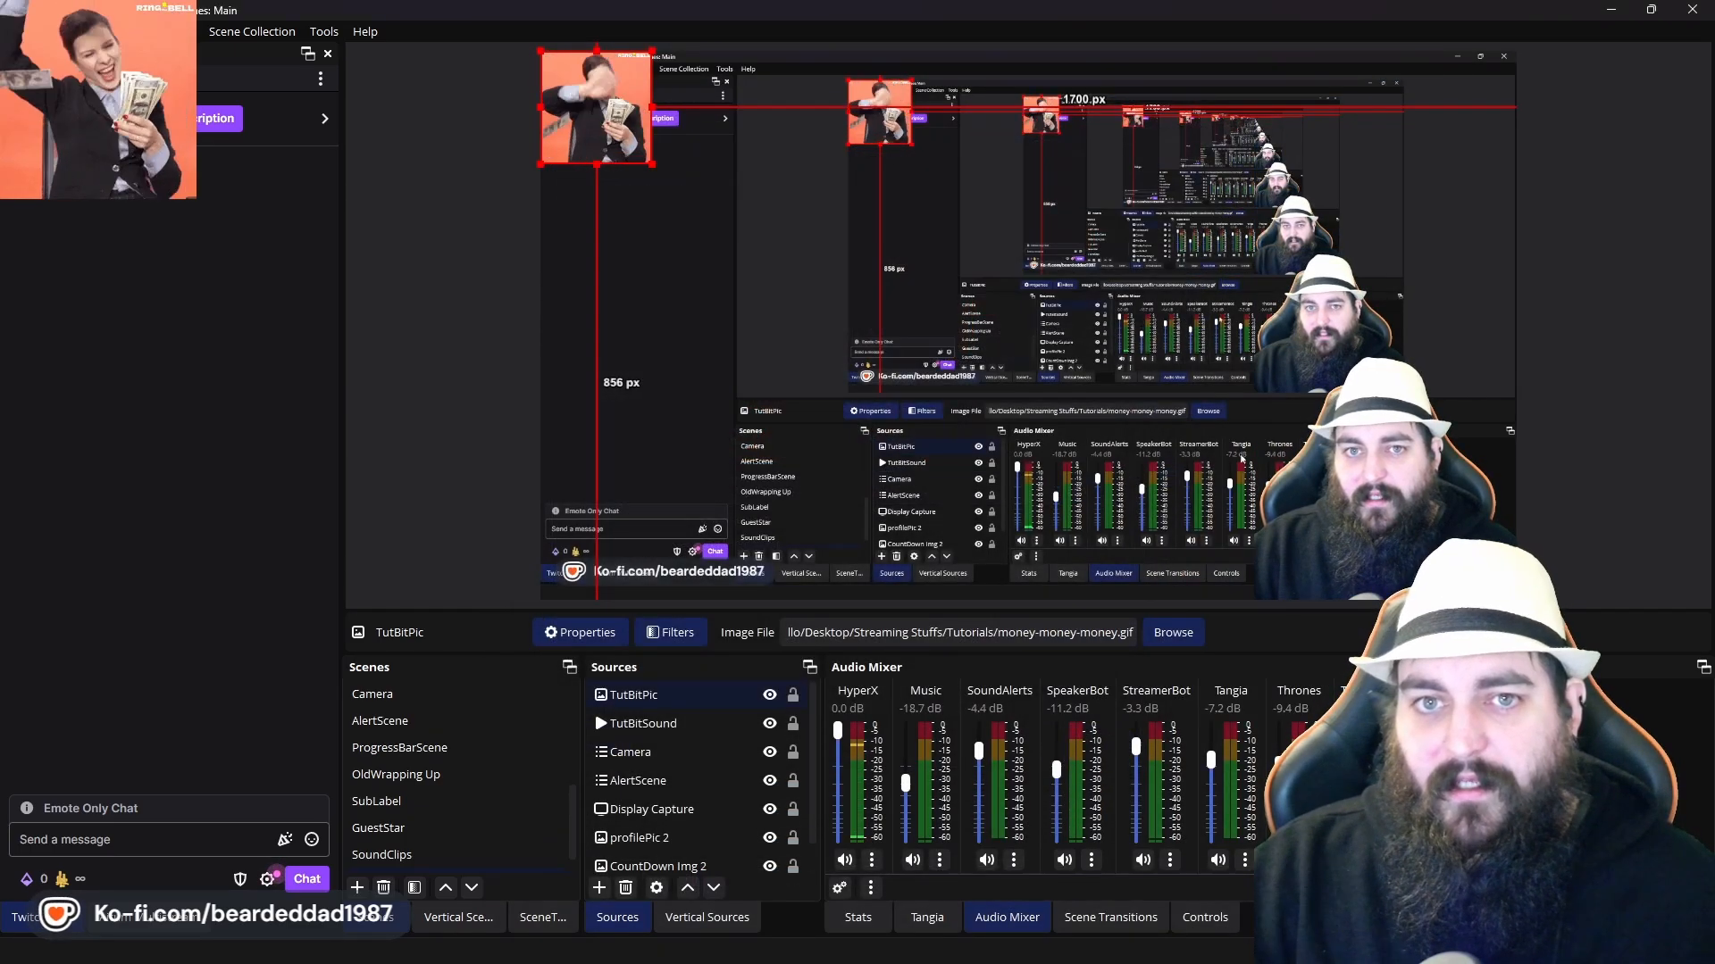
Enlarge TutBitPic and place it in the canvas's upper-left area, about 61 px from the left edge and 35 px from the top
drag(683, 182, 738, 238)
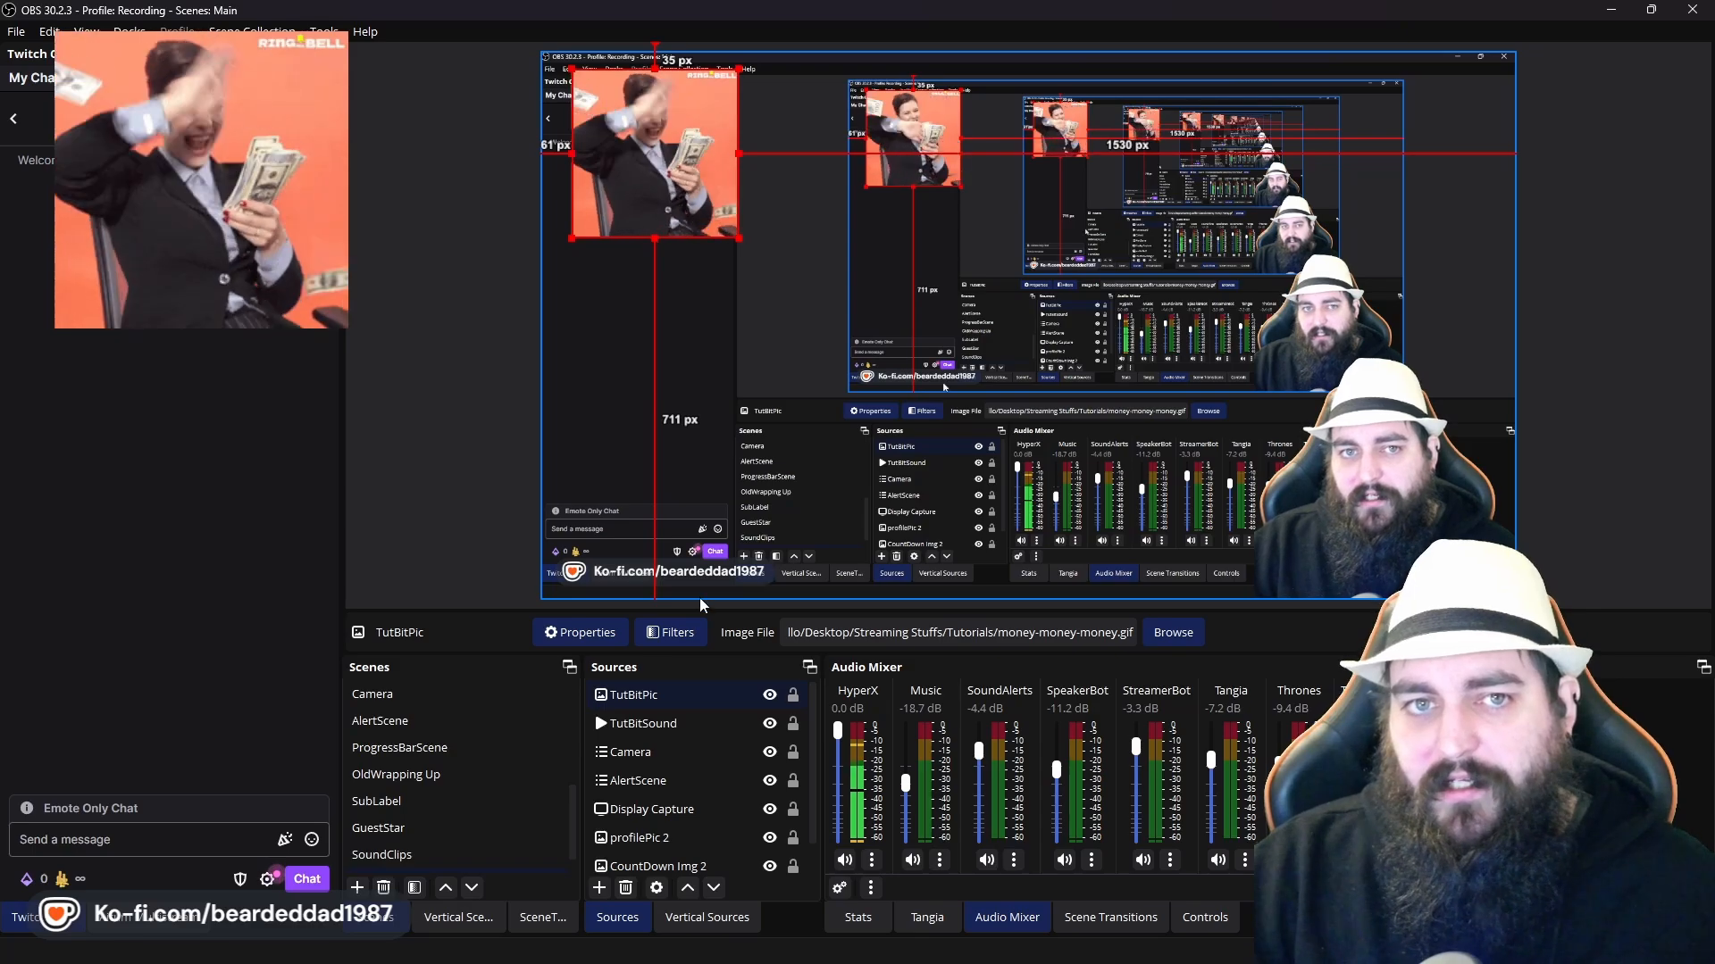
click(624, 698)
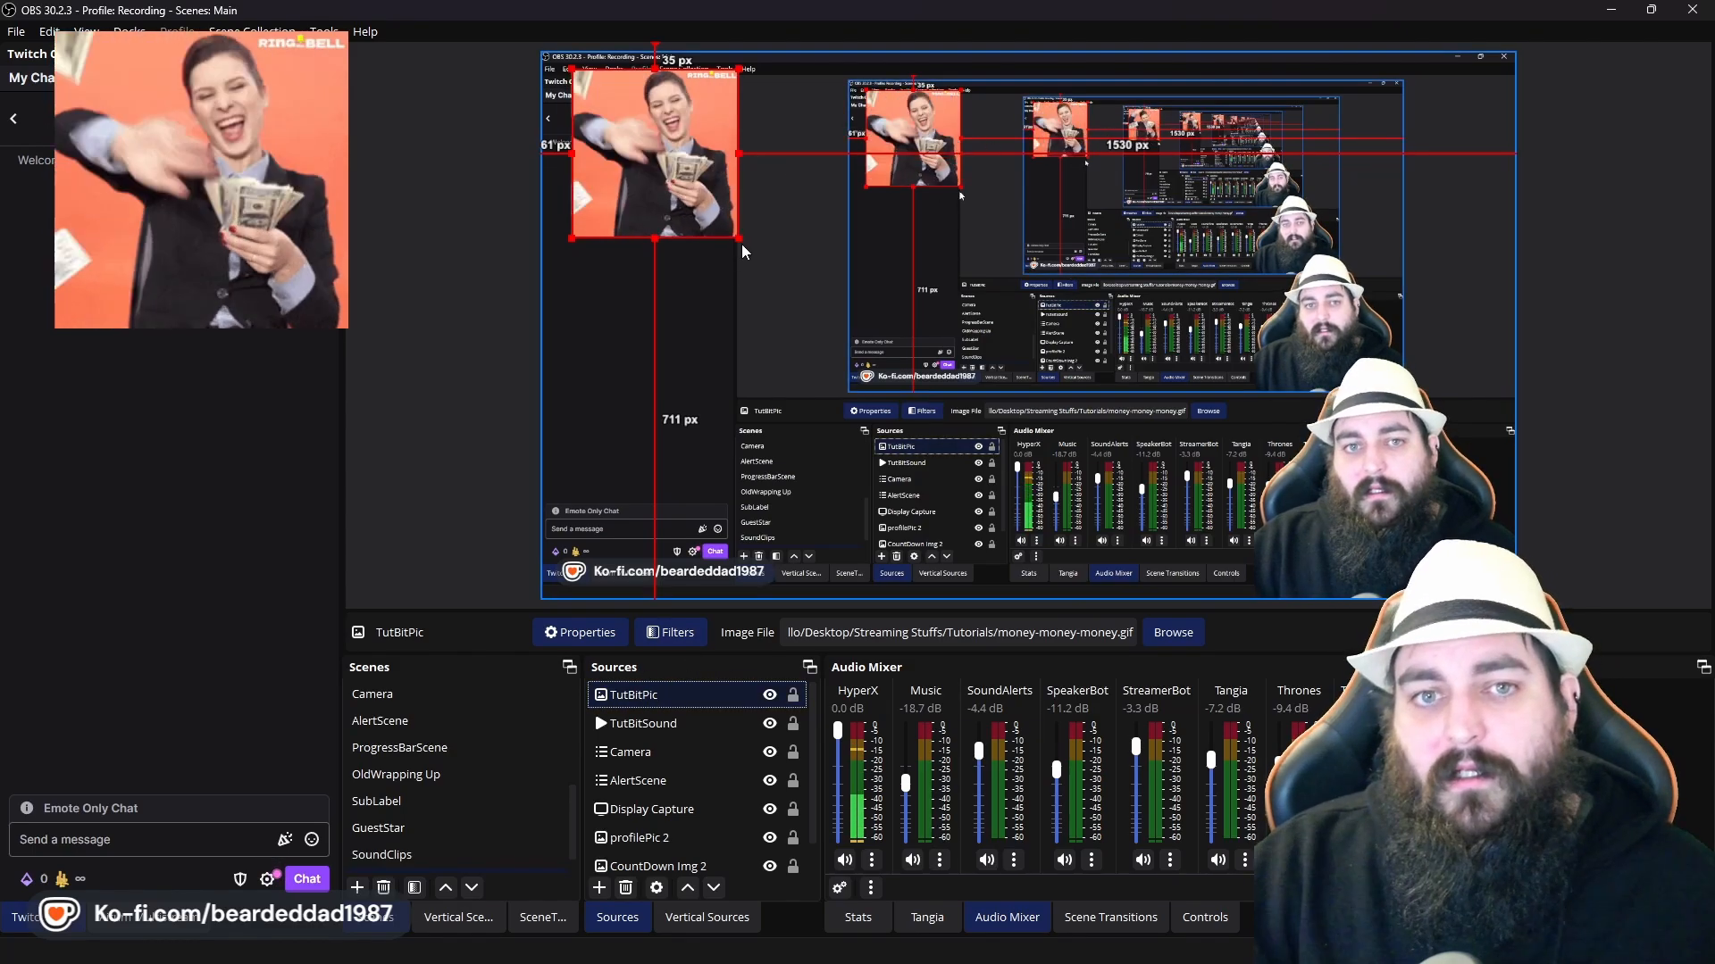
click(646, 379)
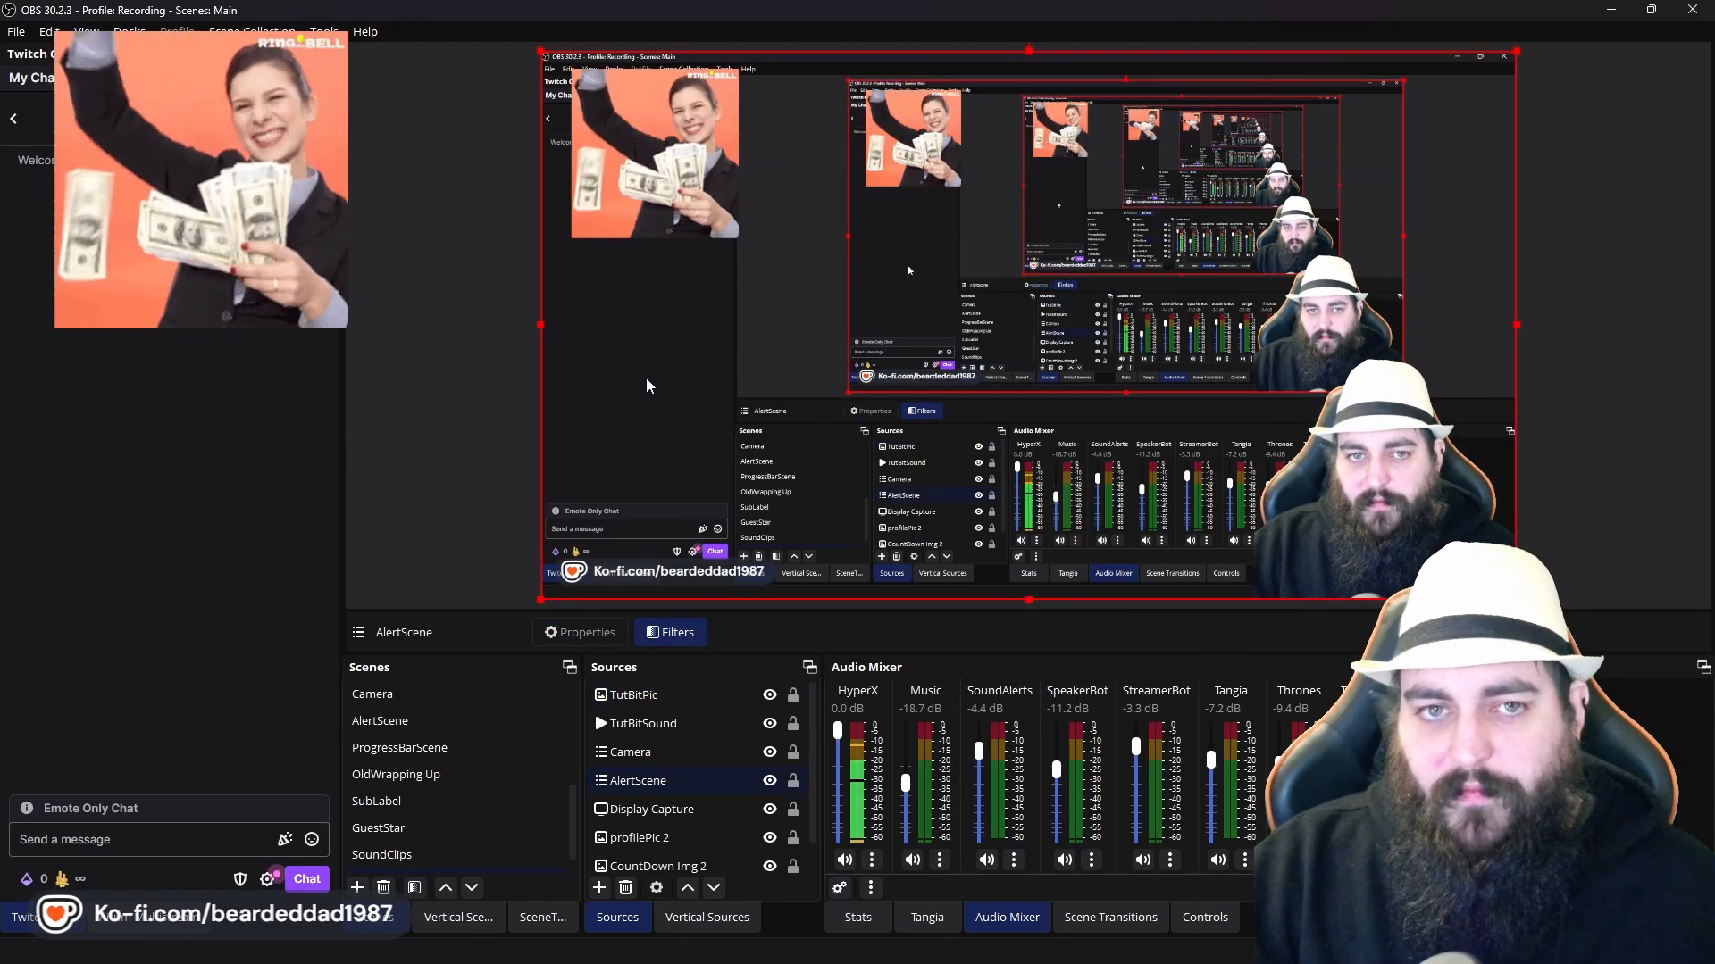
click(655, 169)
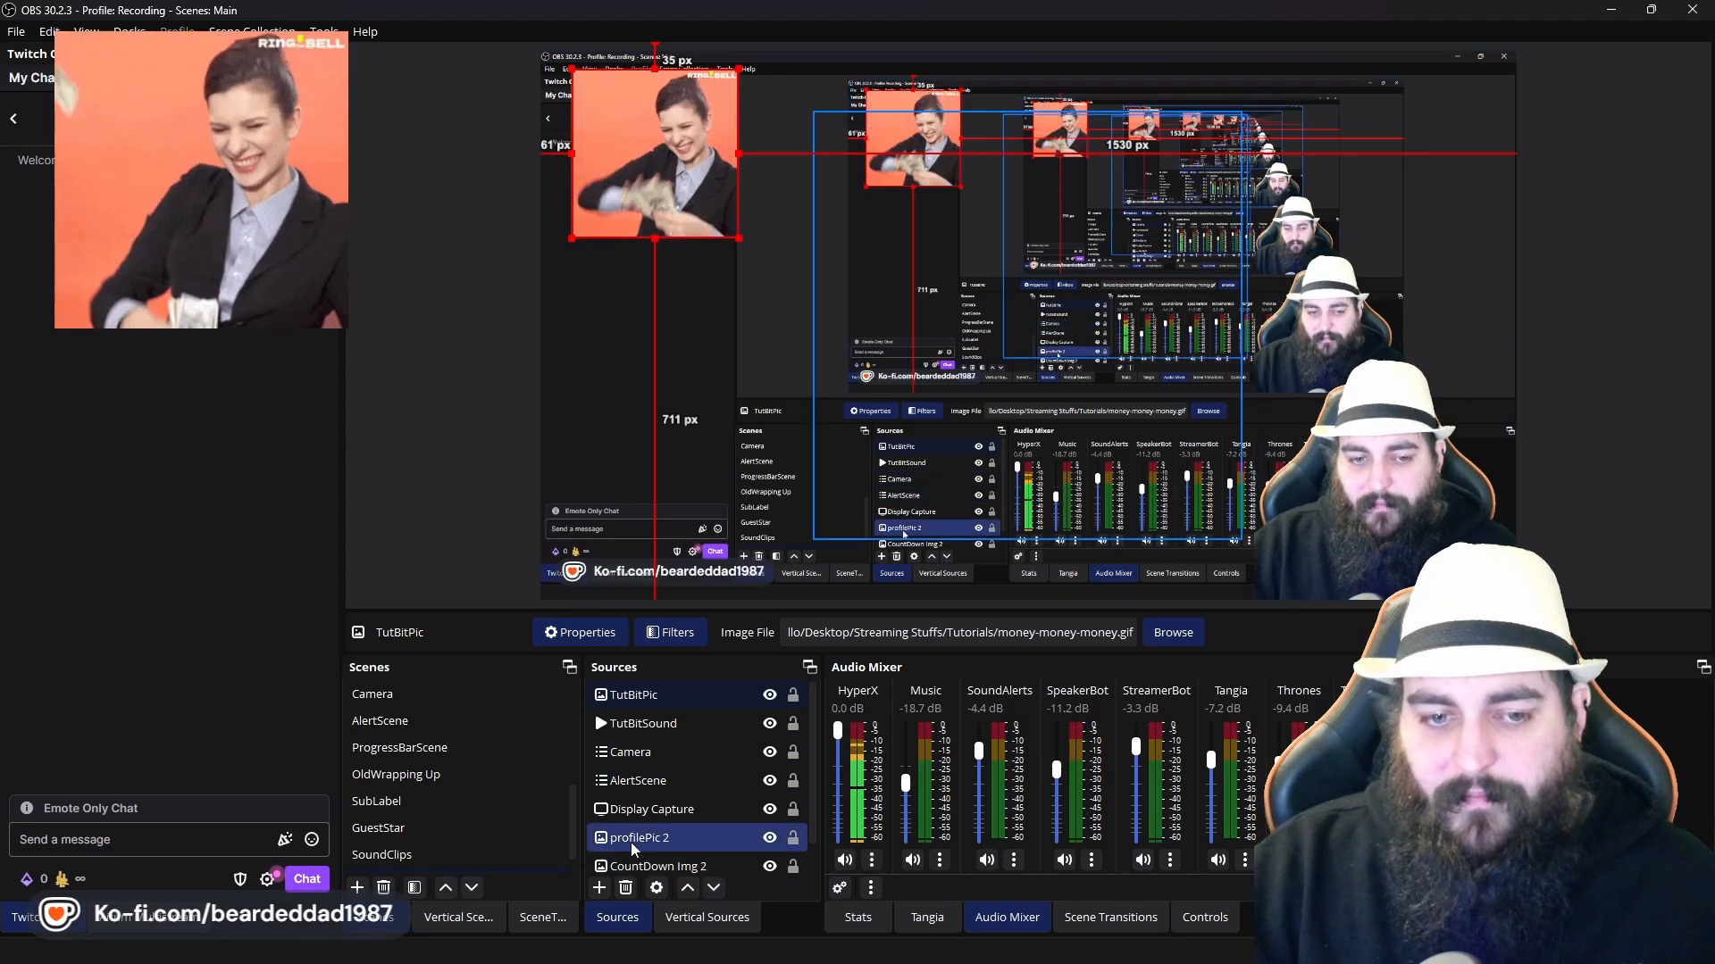
Add a new visible group named Bit Alerts to the current scene
click(599, 887)
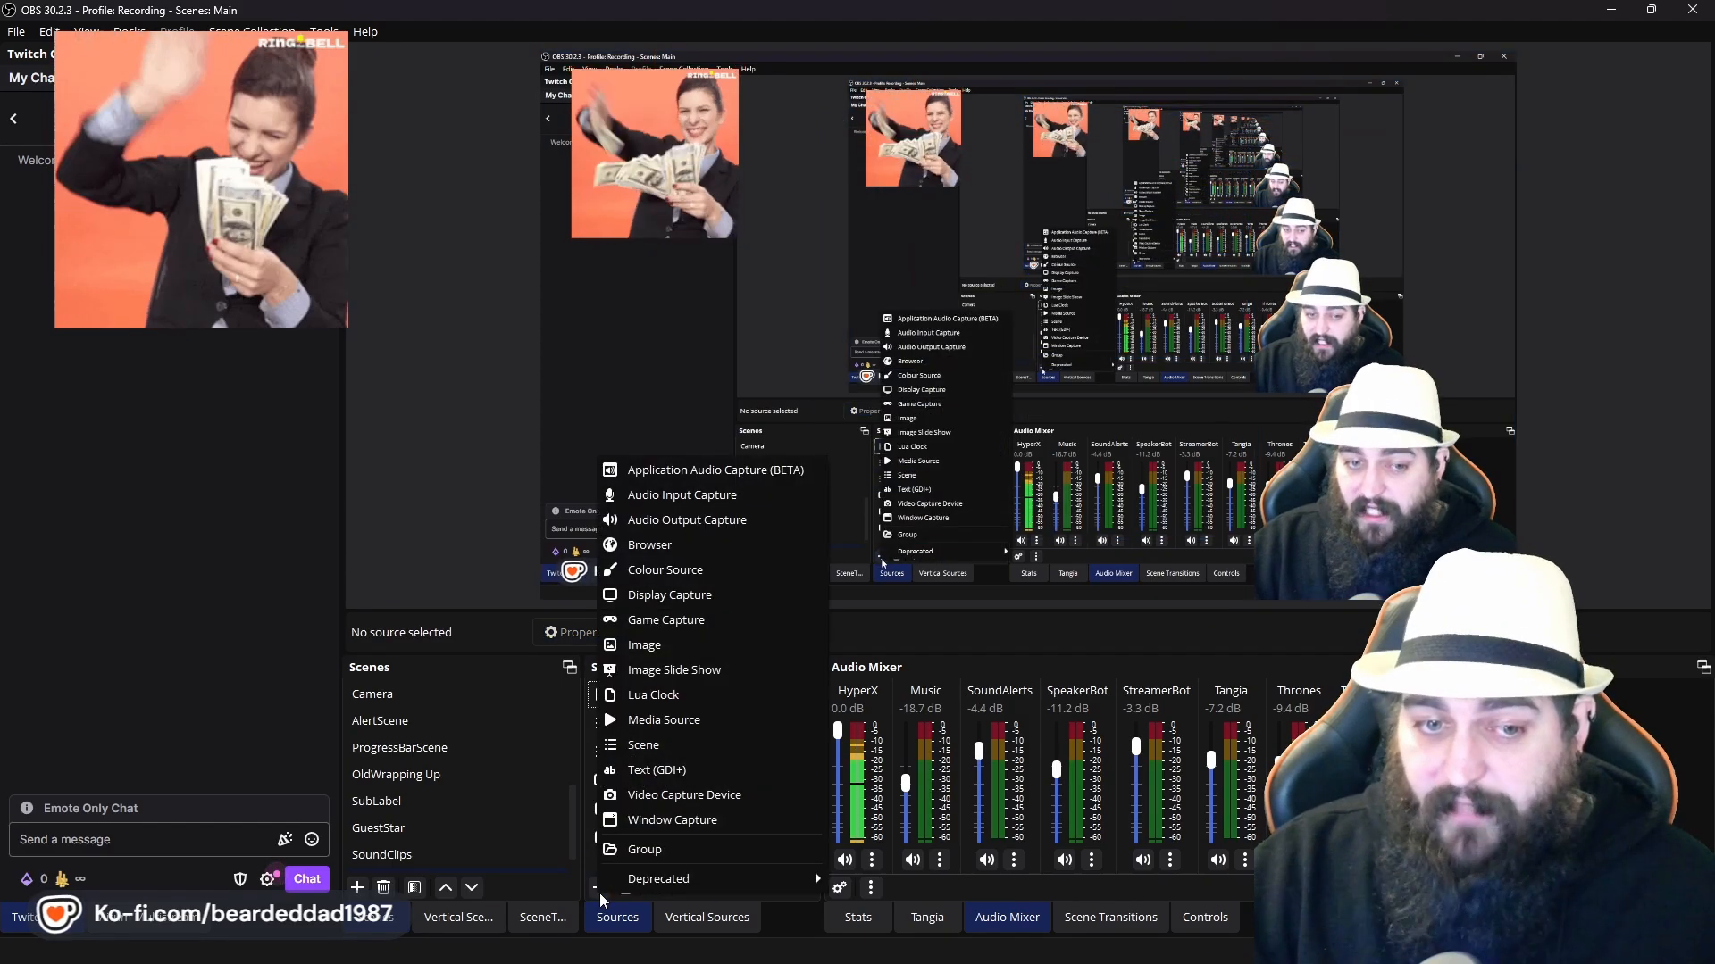
click(672, 853)
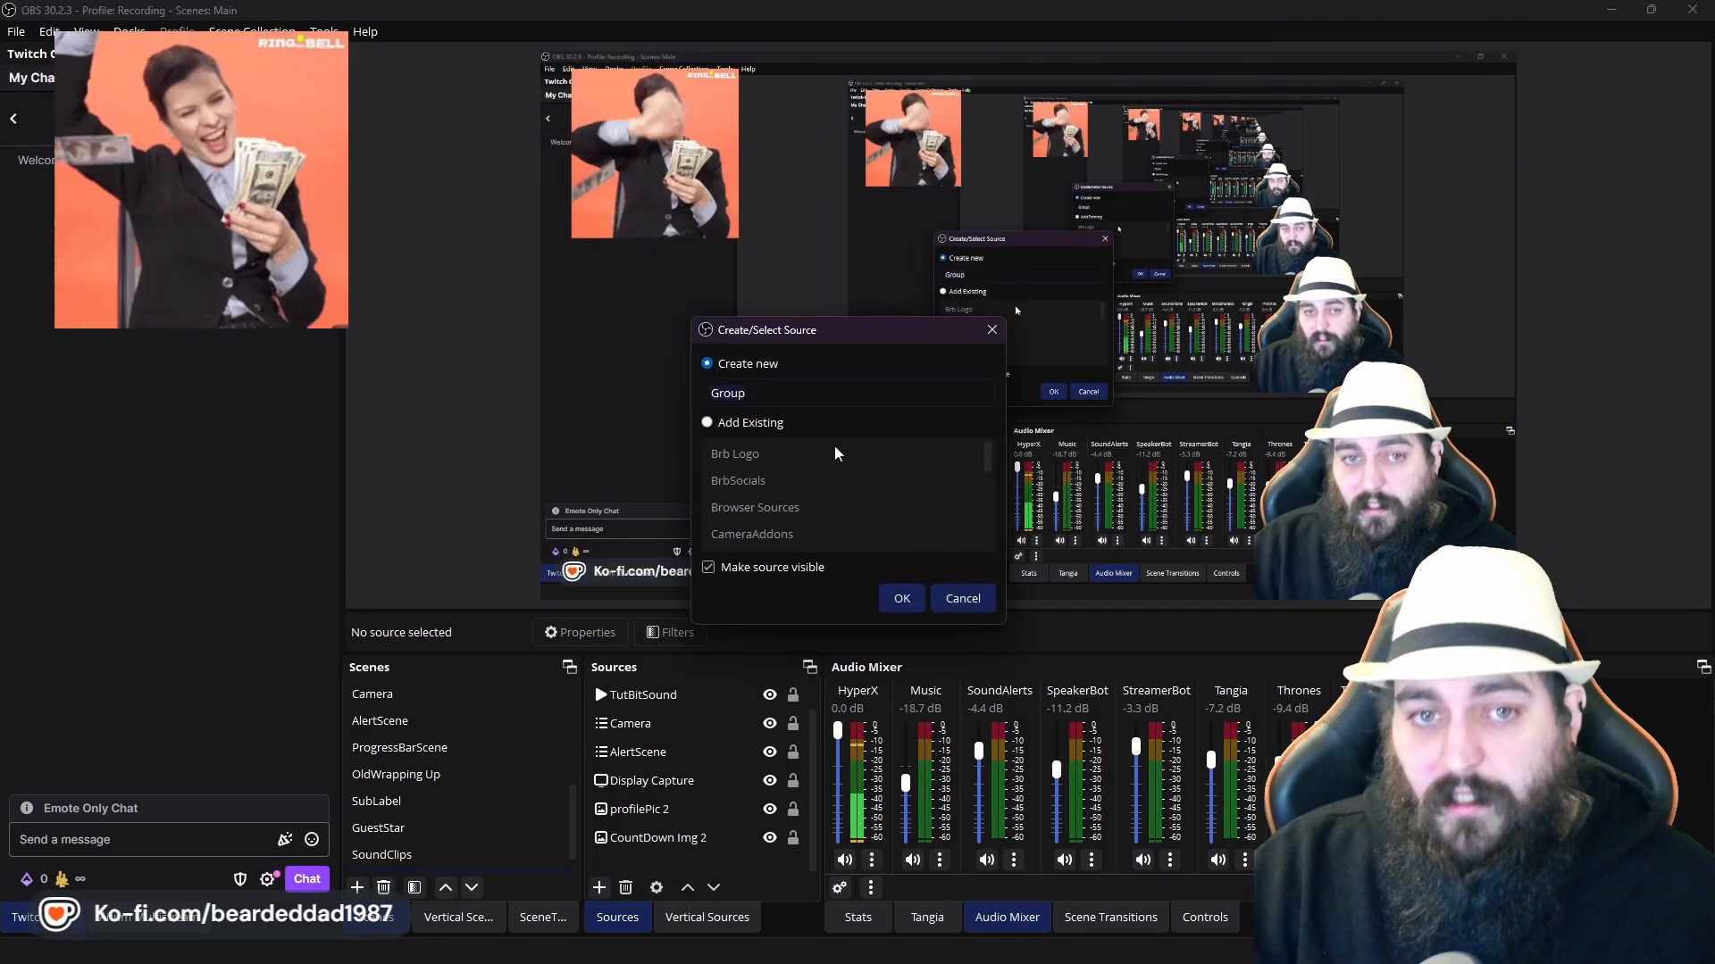
text(Bit)
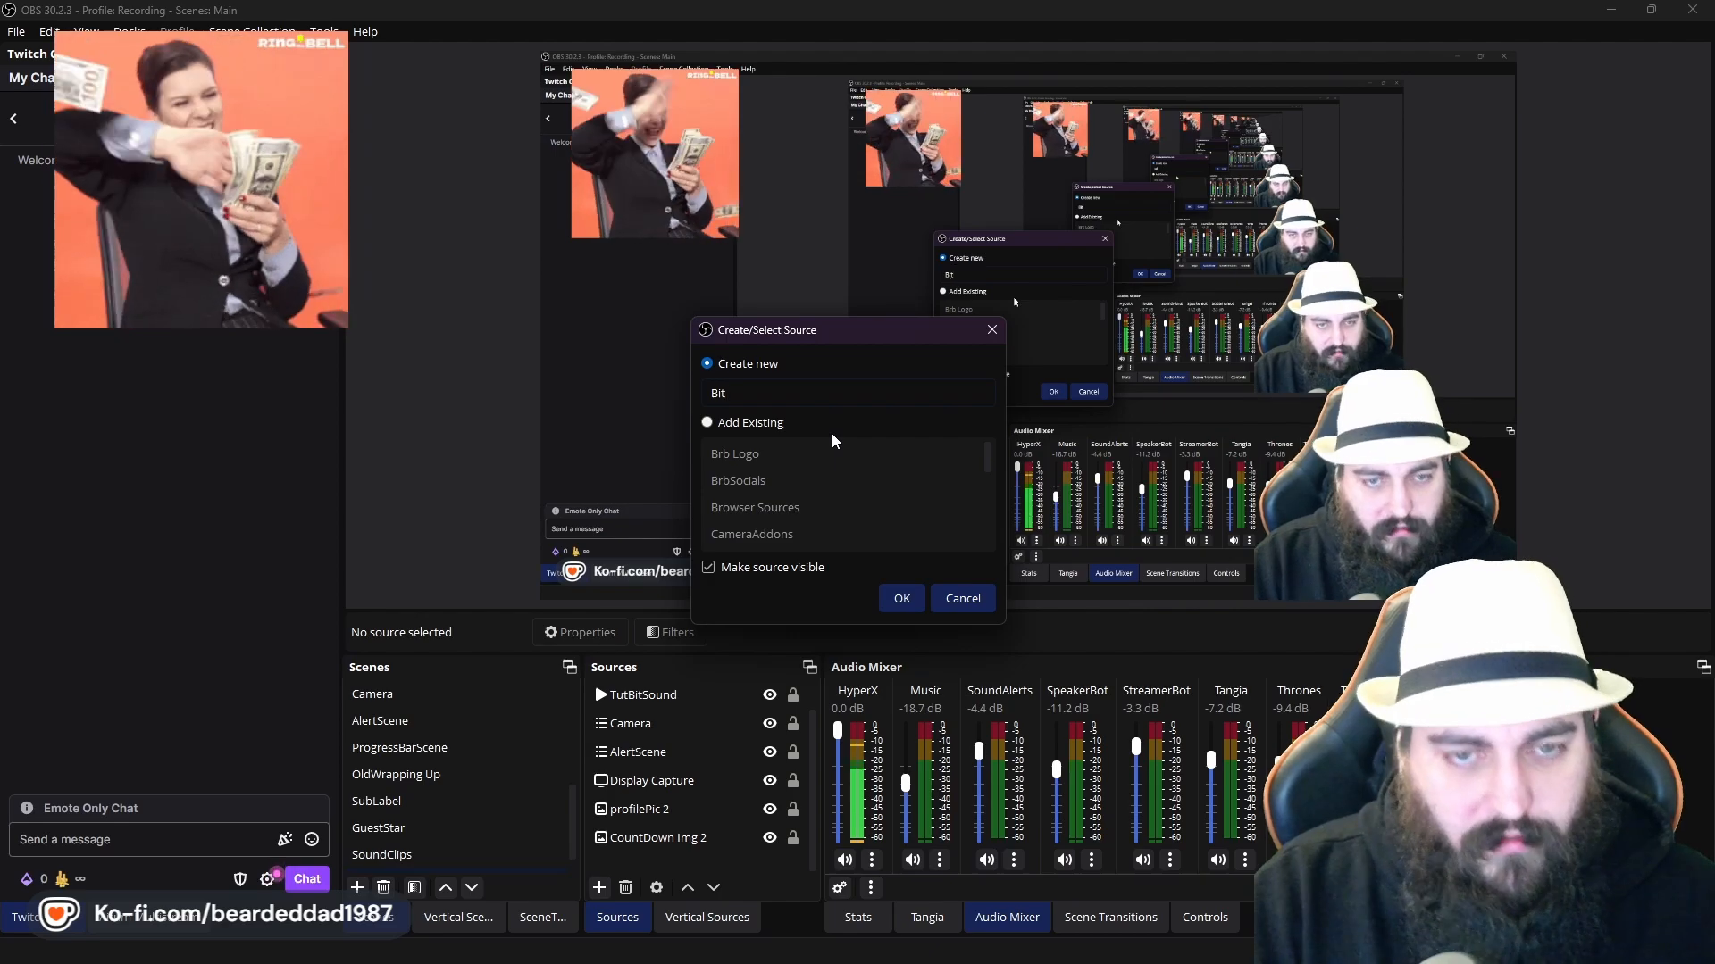
text( Alerts)
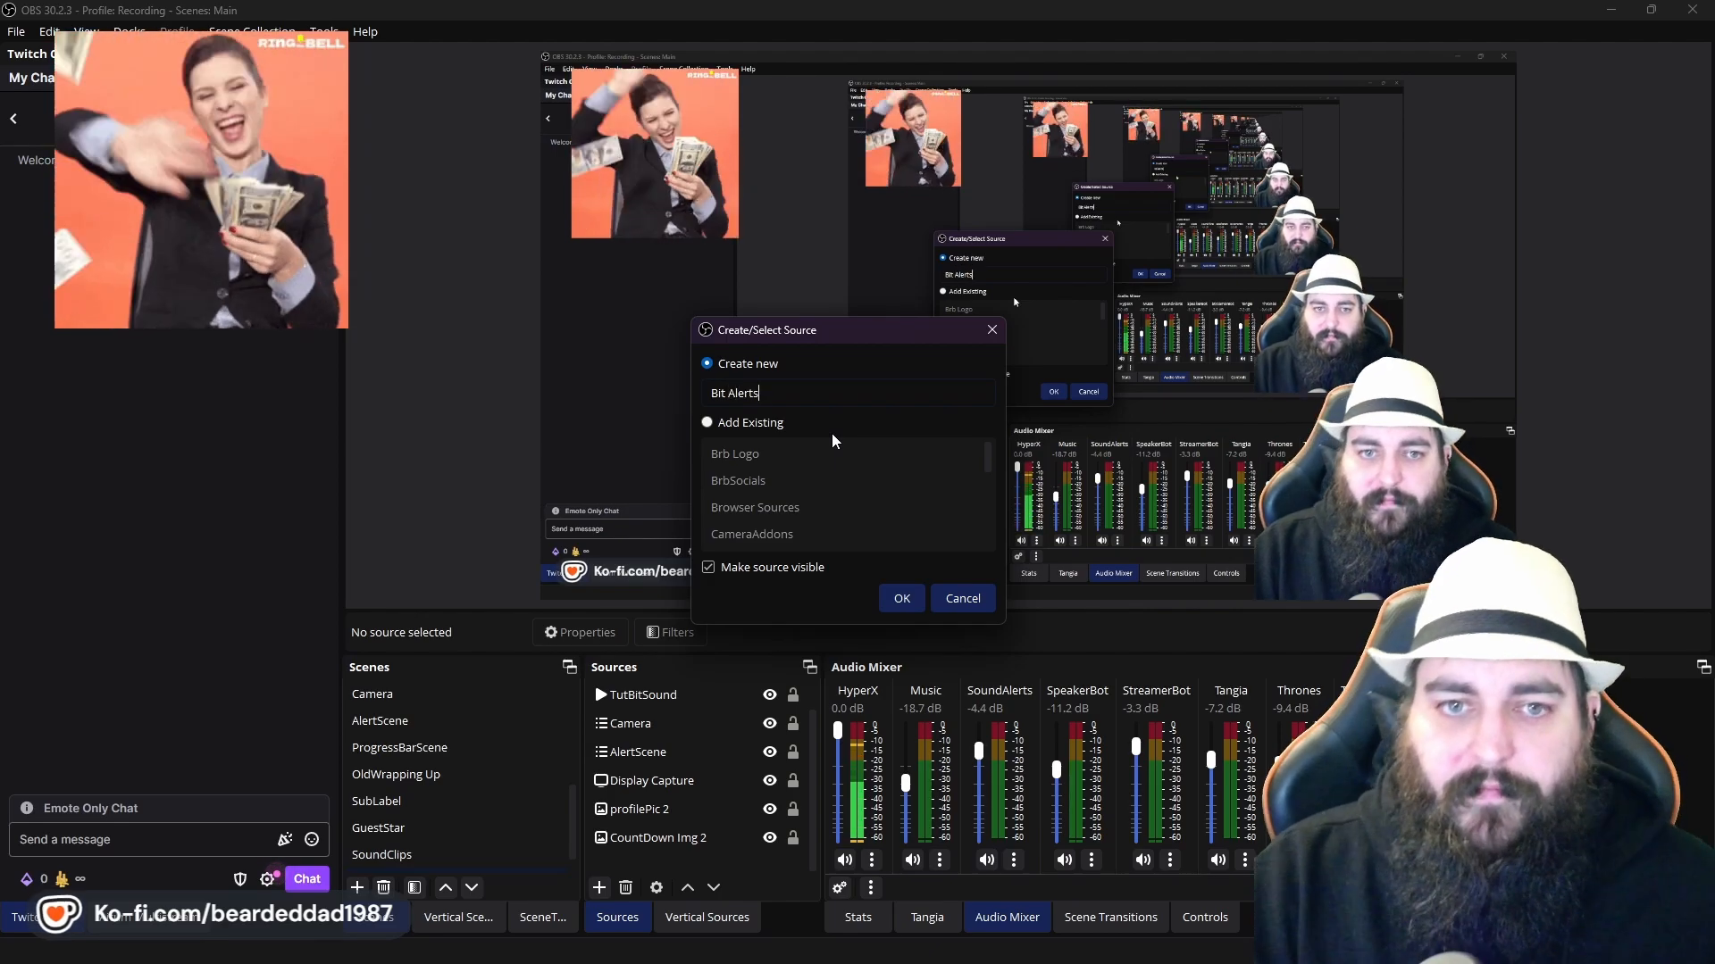
click(900, 596)
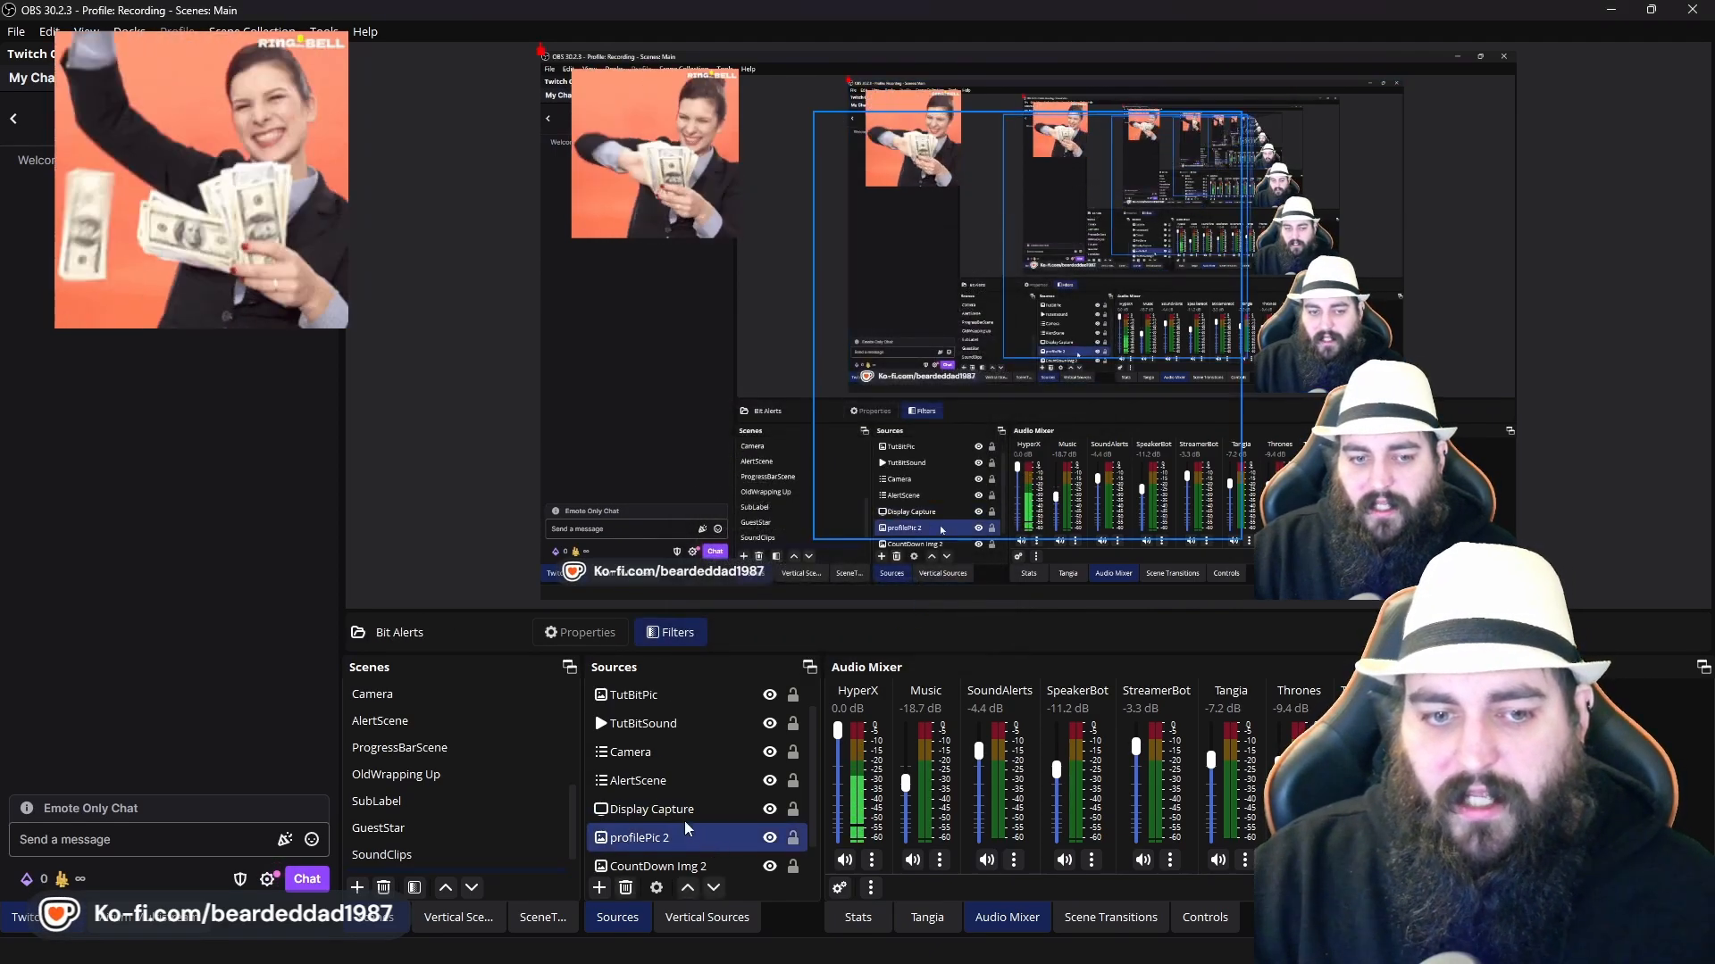
Put TutBitPic and TutBitSound inside the Bit Alerts group, and hide the collapsed group
scroll(665, 775, up, 1)
mouse_move(660, 721)
mouse_down()
mouse_move(682, 701)
mouse_move(687, 727)
mouse_up()
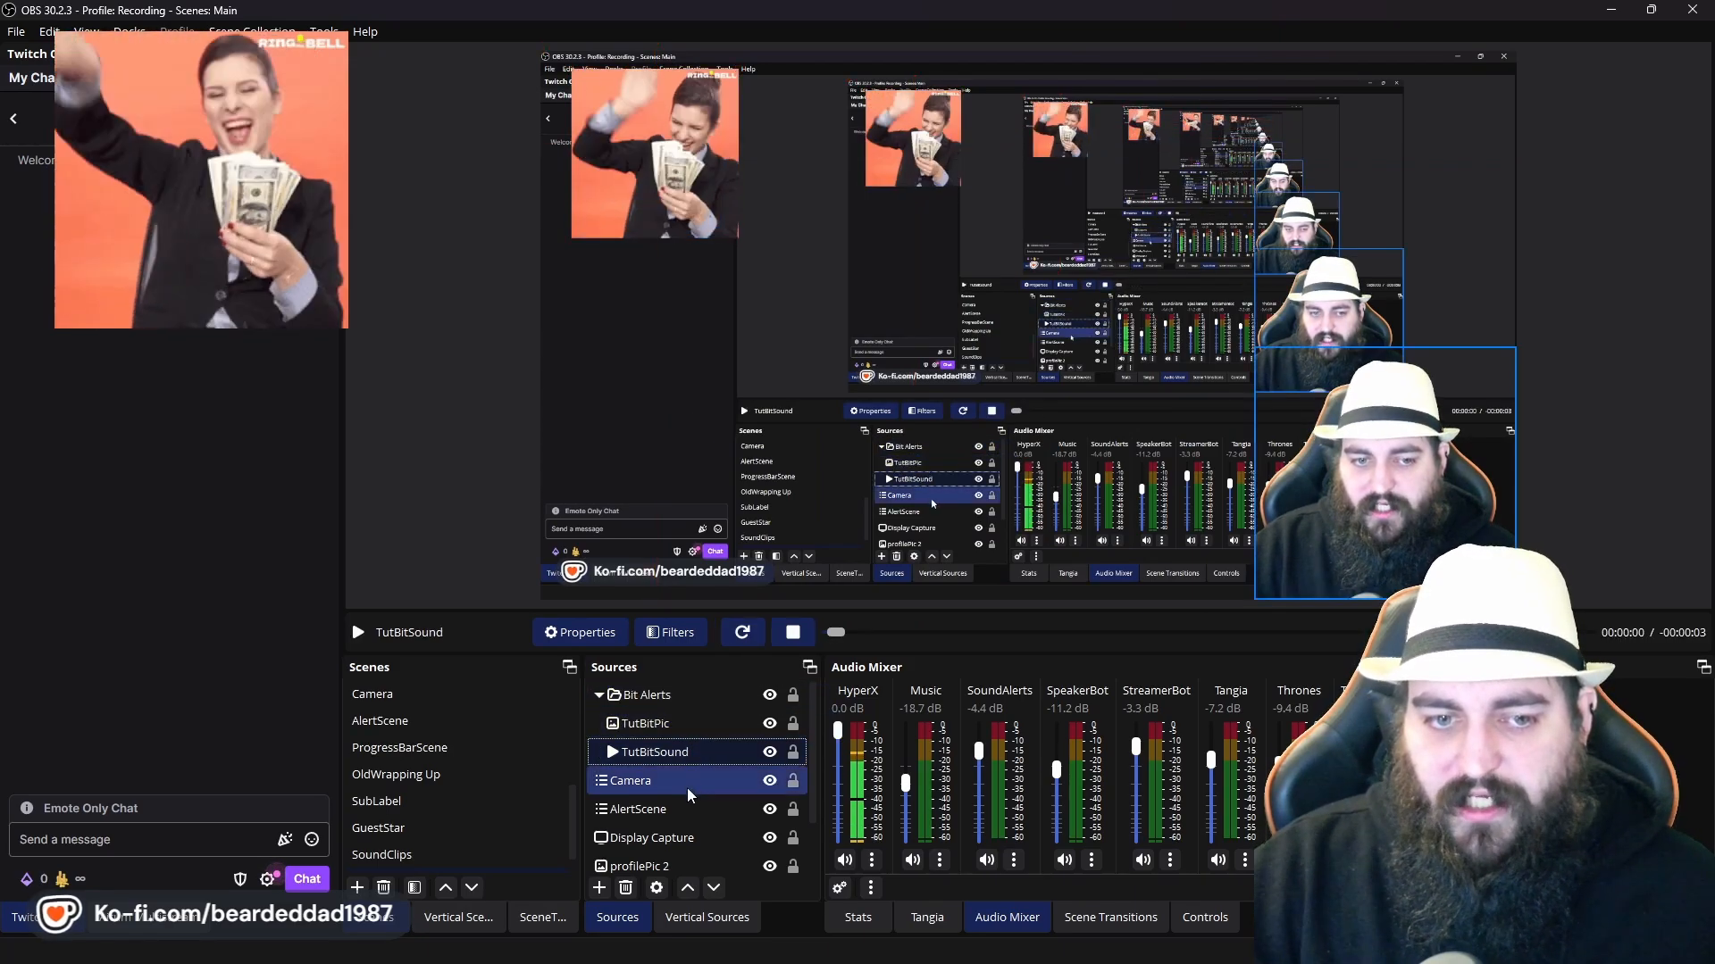
click(599, 695)
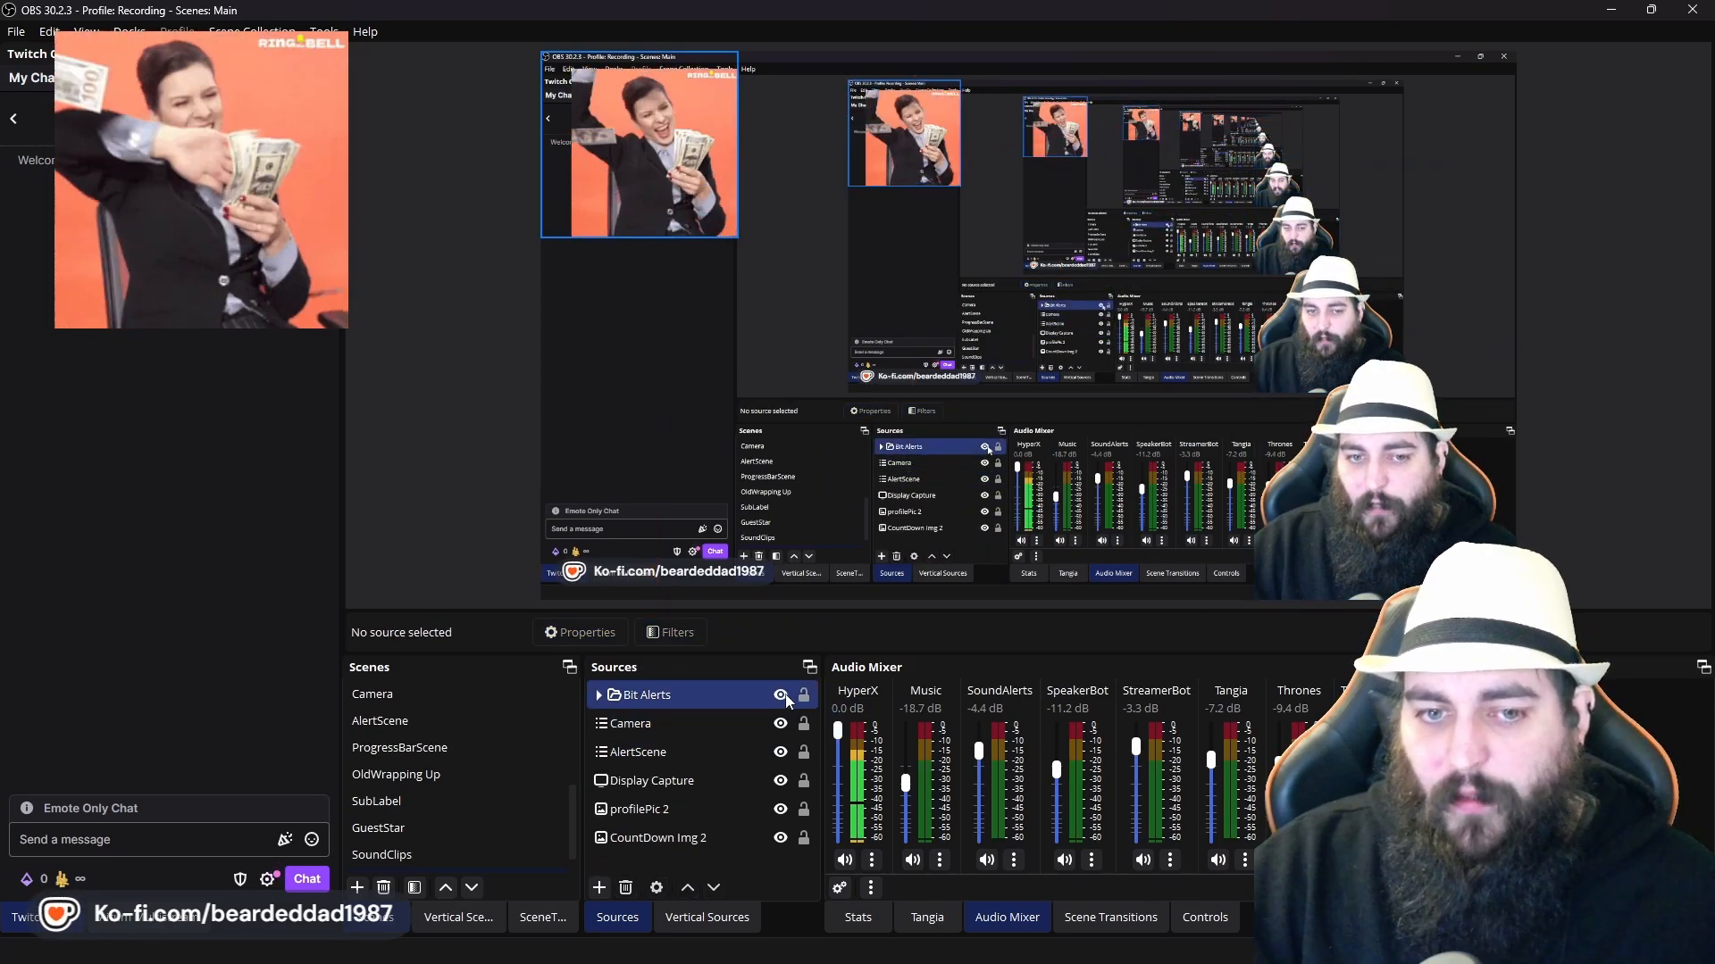
click(781, 695)
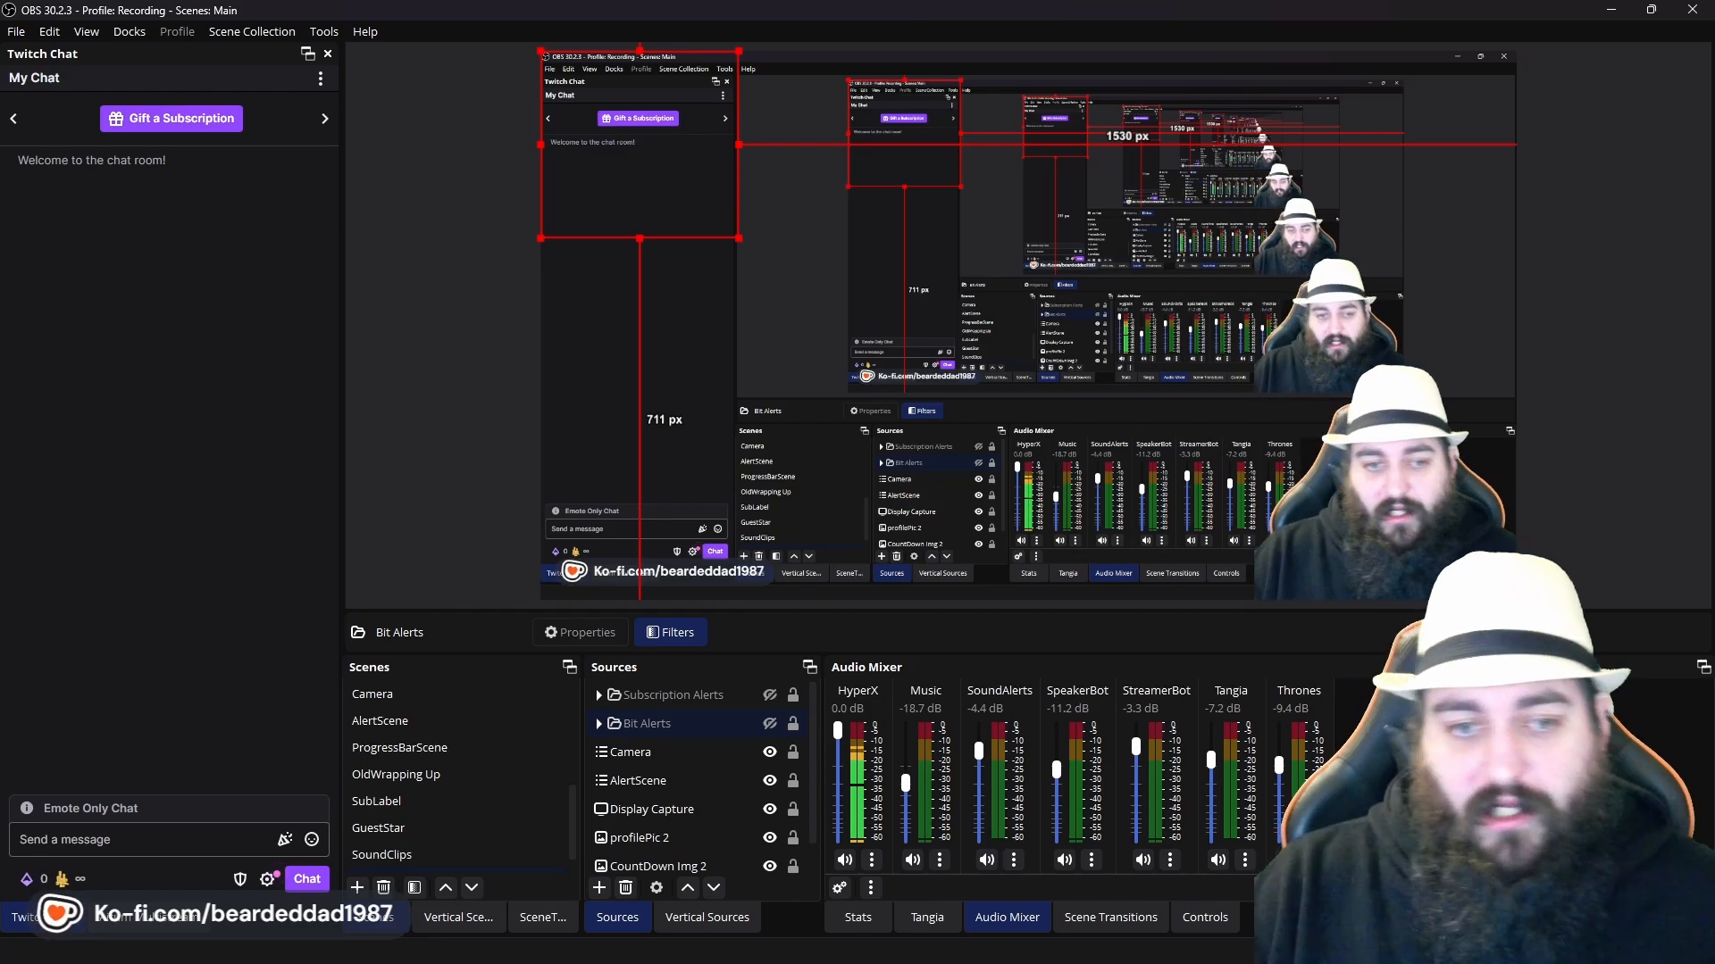
Examine the sound and image sources inside the Subscription Alerts group, then collapse it again
click(597, 695)
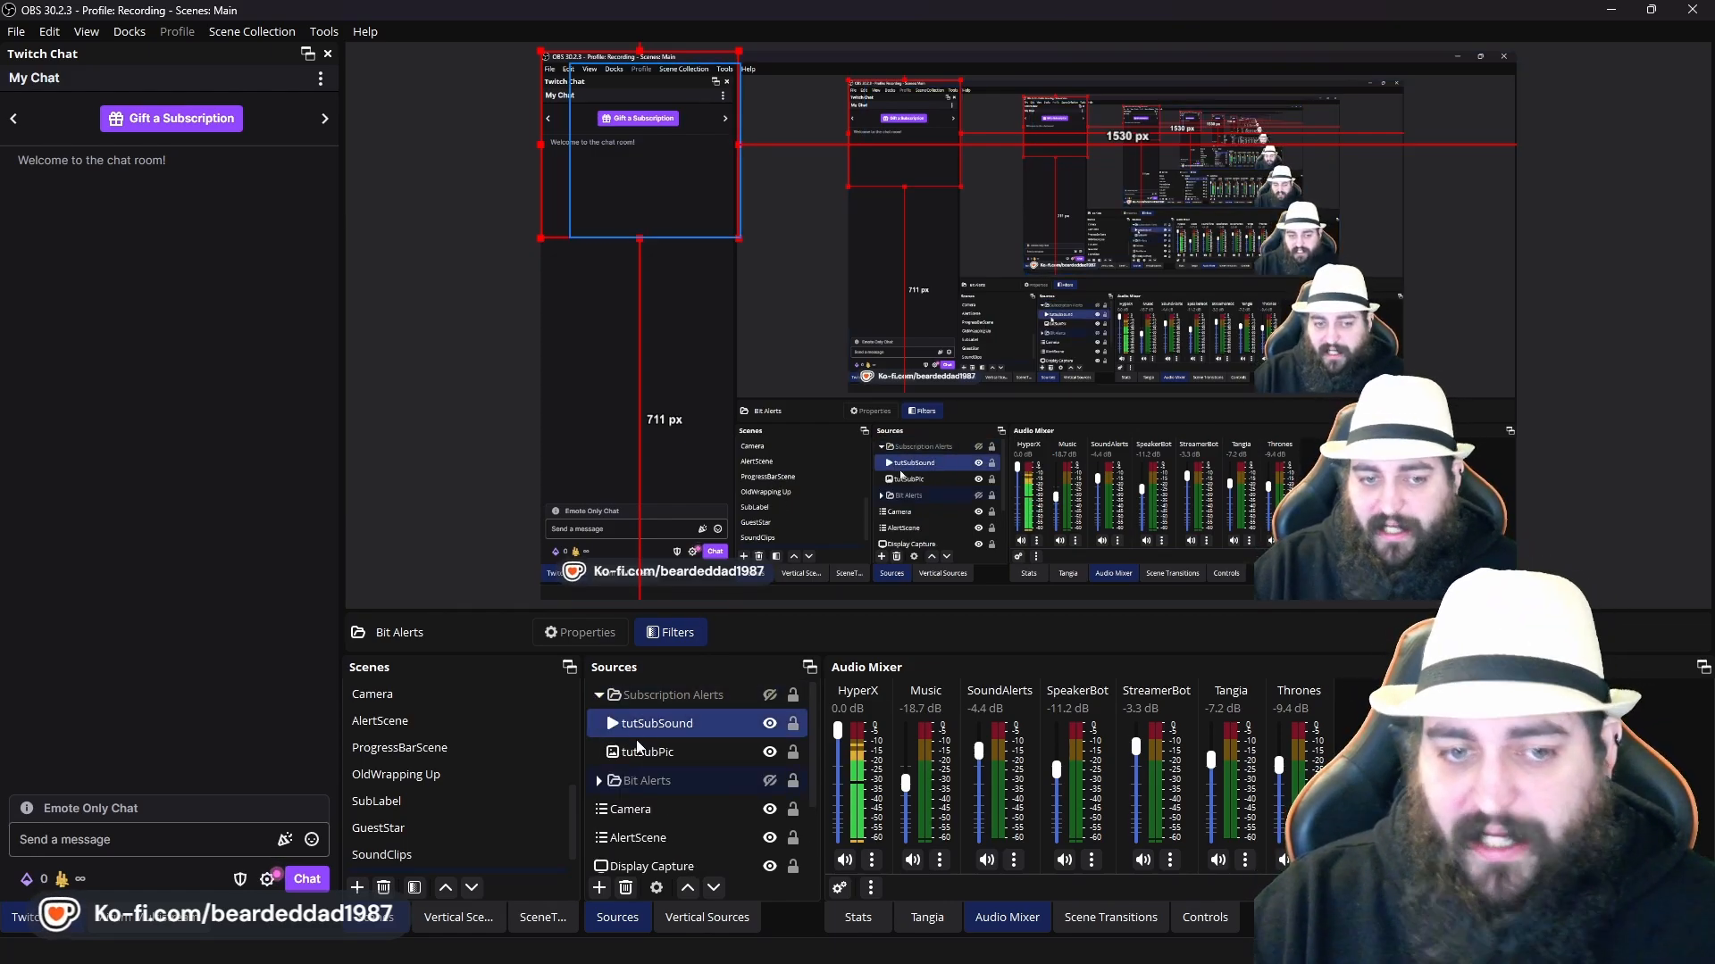
click(661, 754)
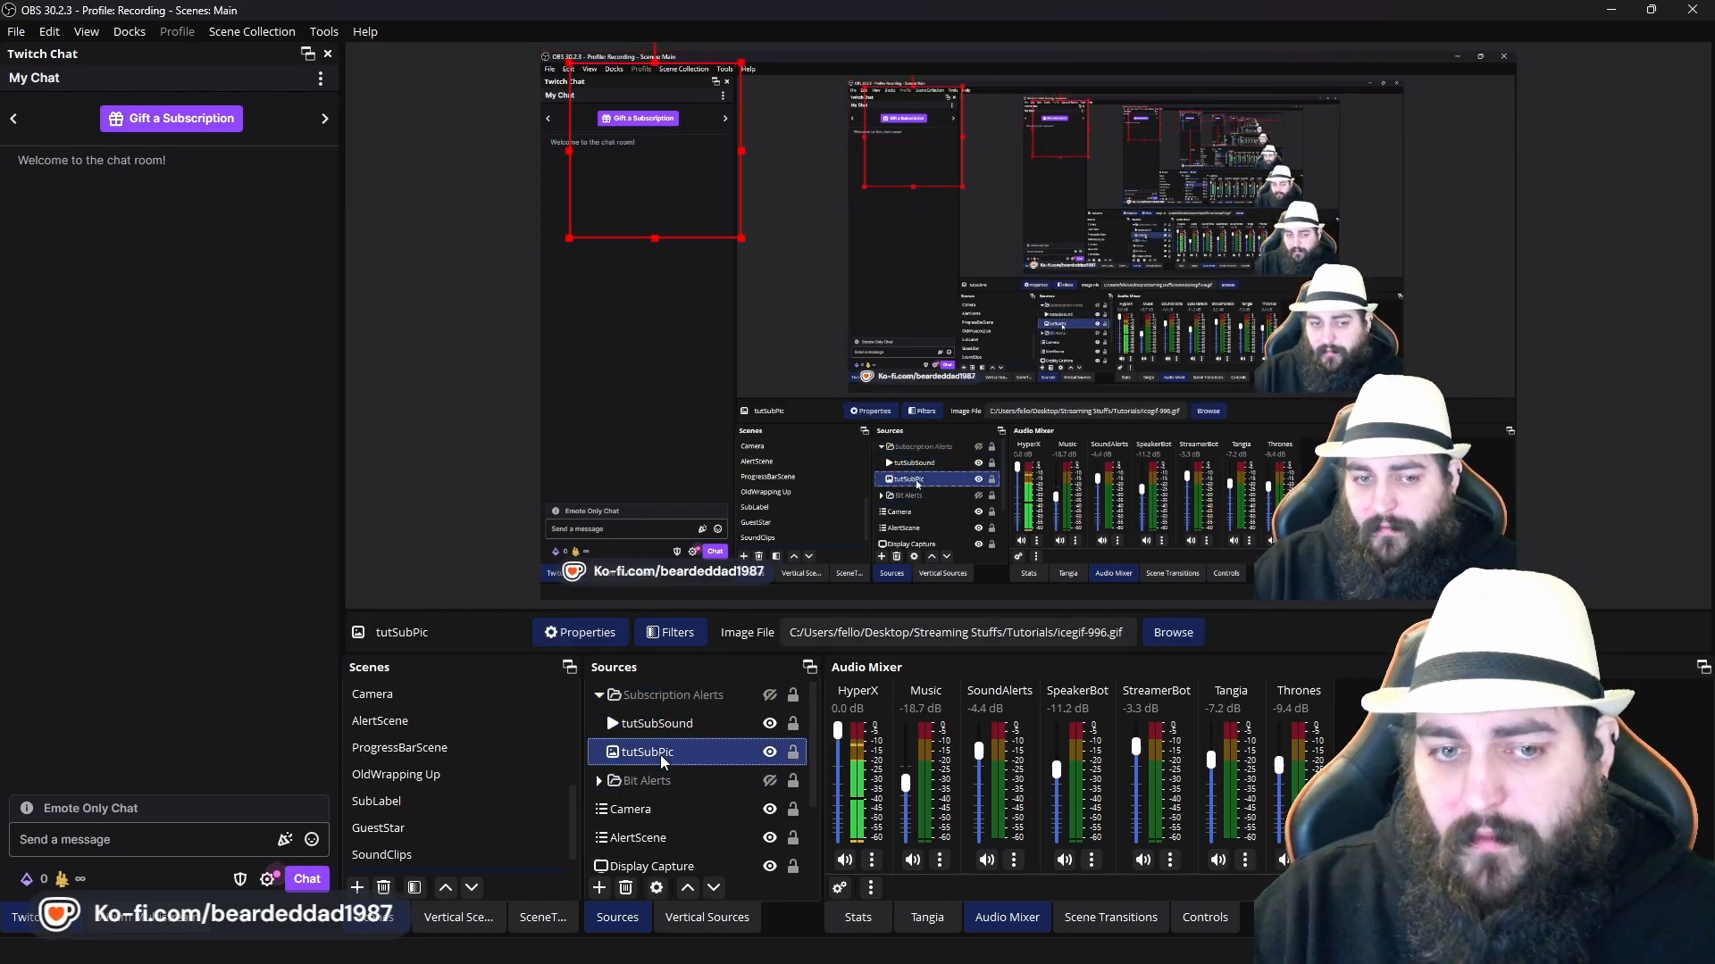
click(705, 727)
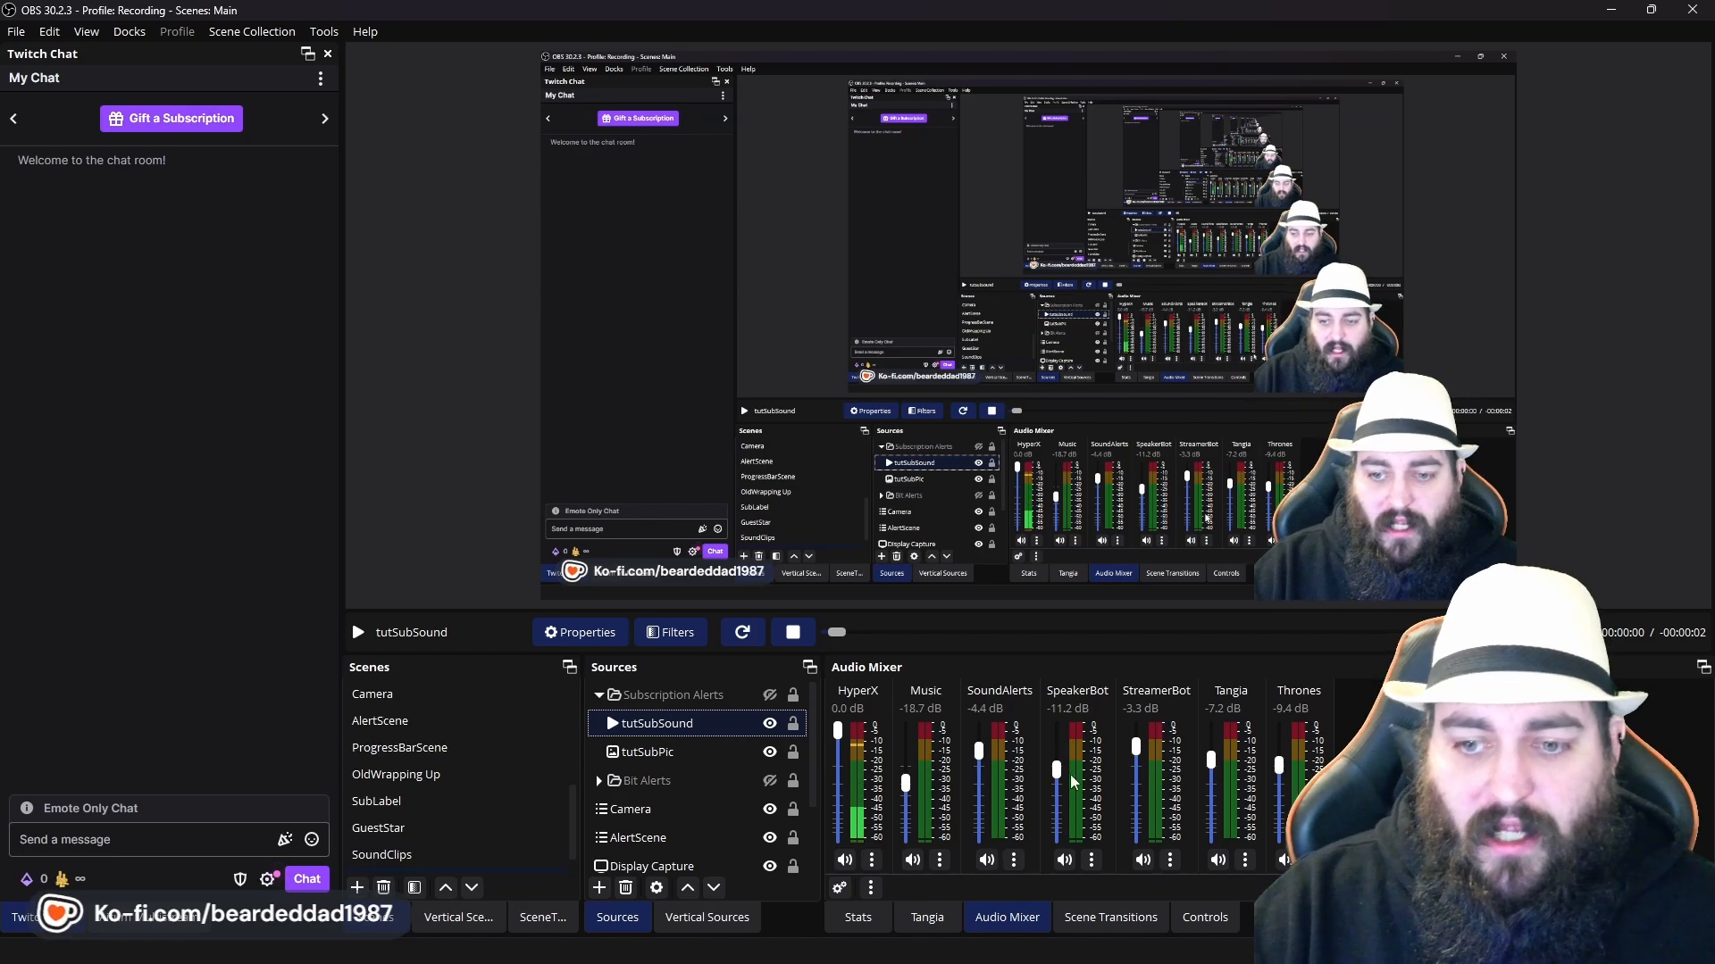
click(599, 698)
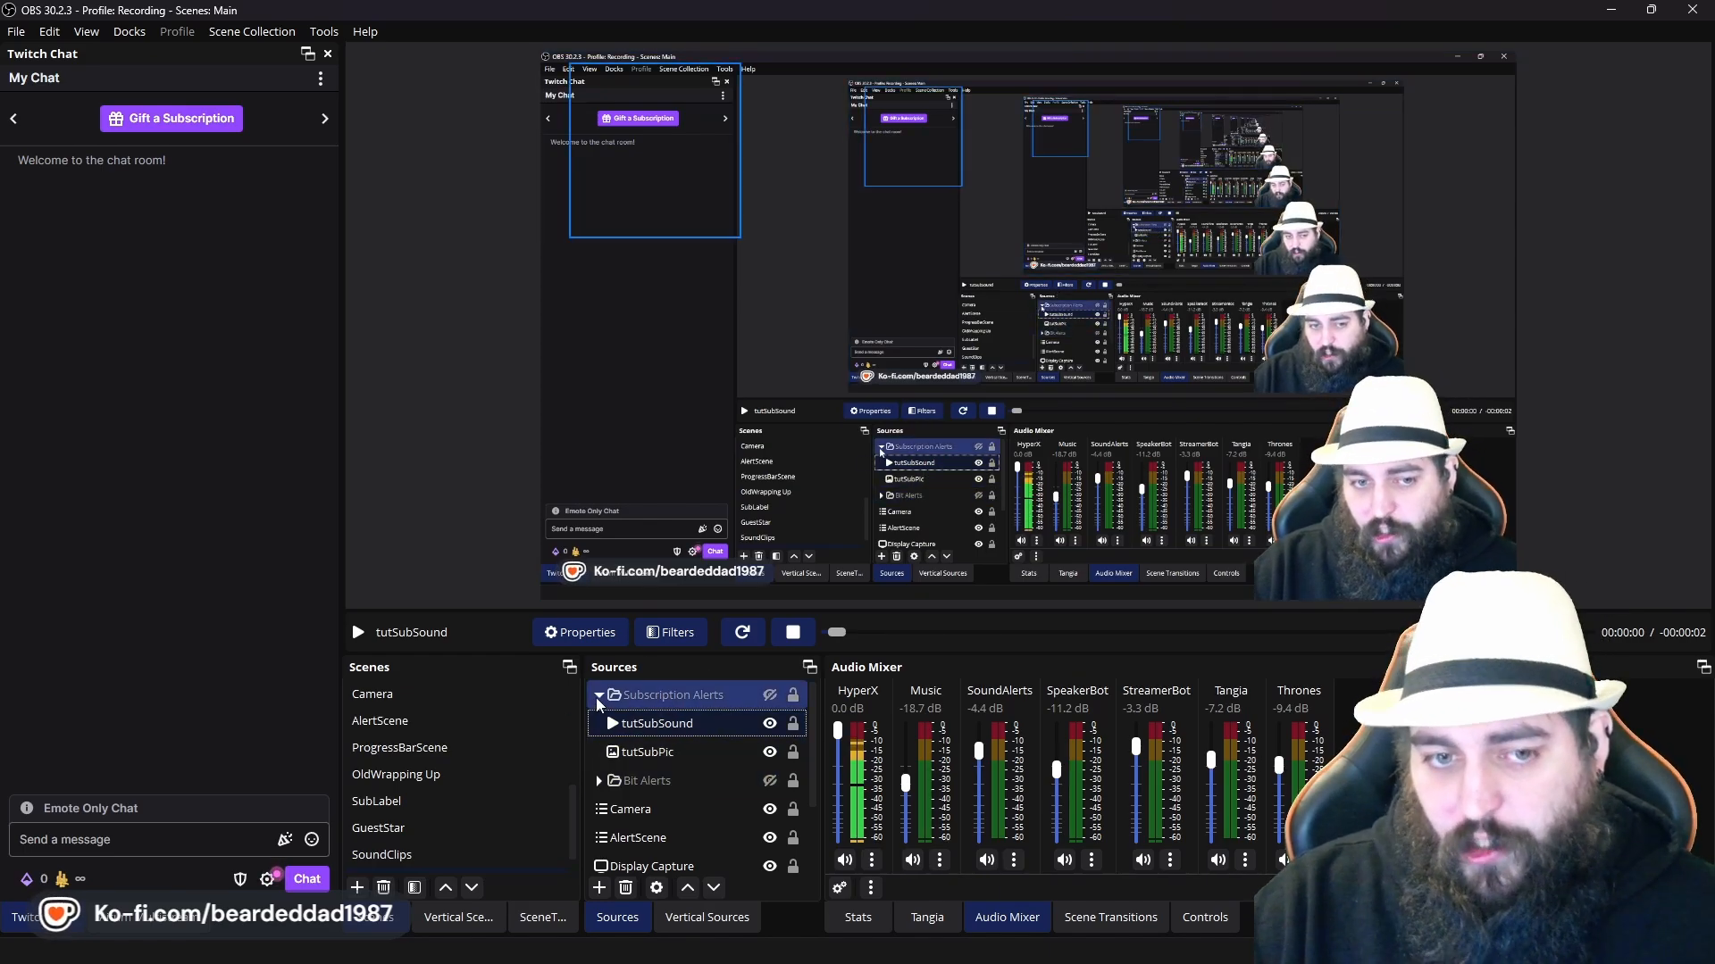
click(599, 695)
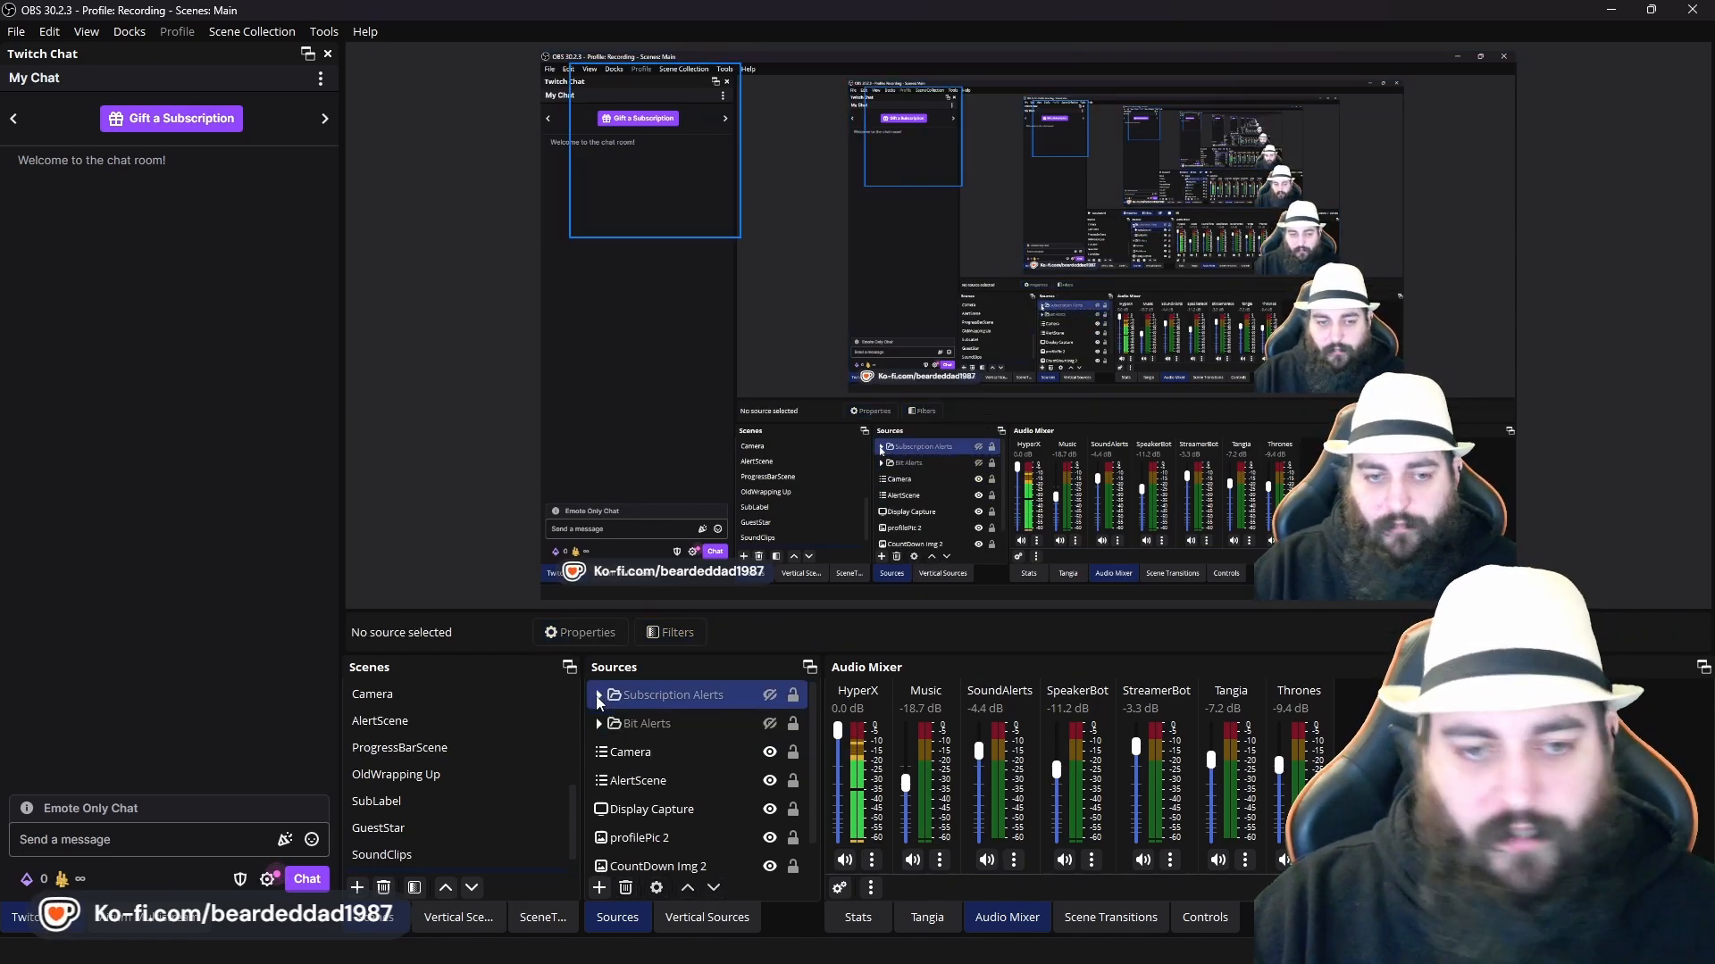
click(608, 725)
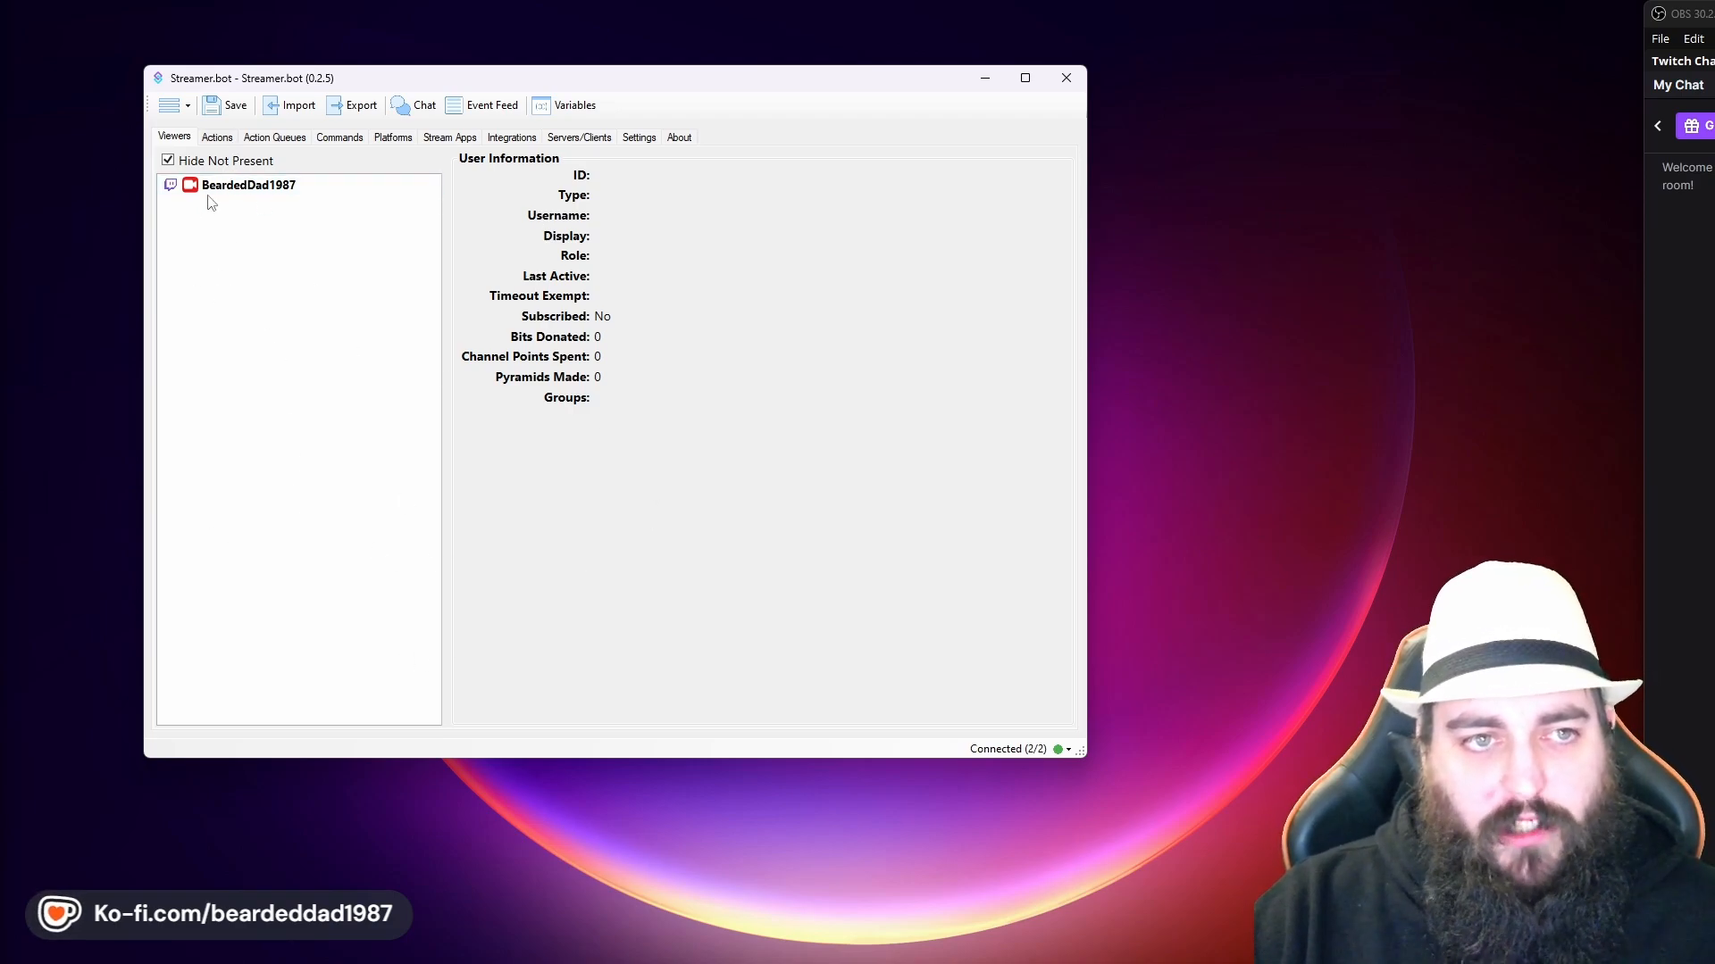
Switch to Streamer.bot and check the listed viewer's information and which services are connected
click(232, 185)
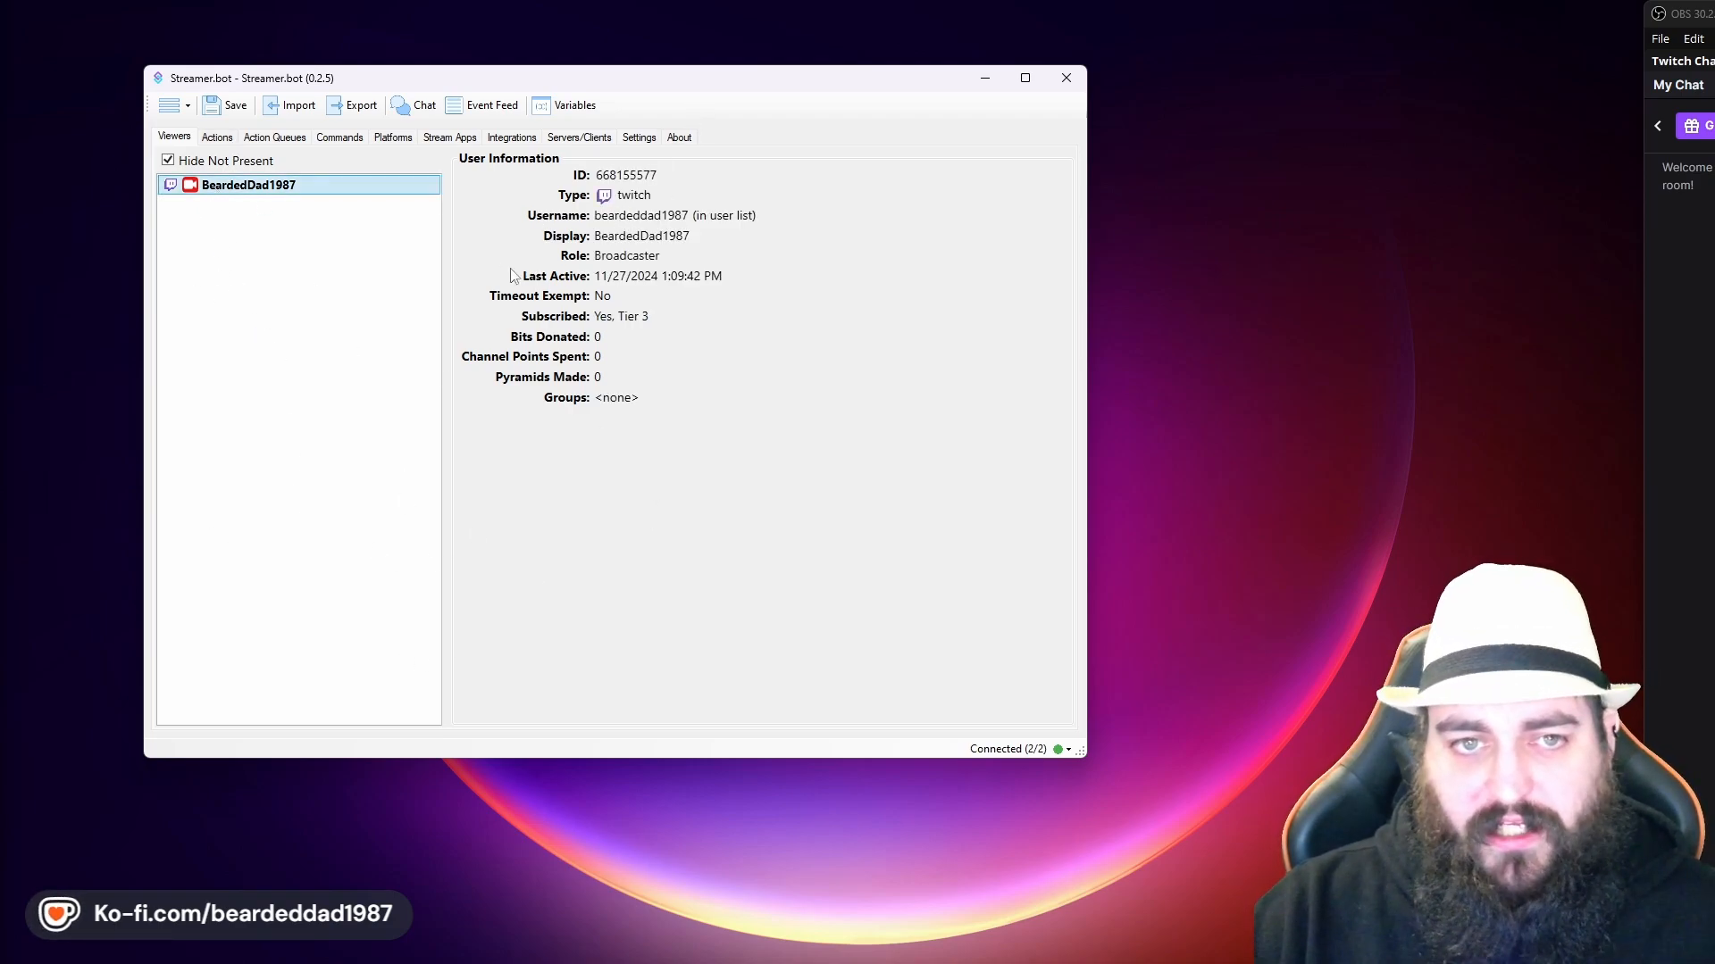
click(701, 488)
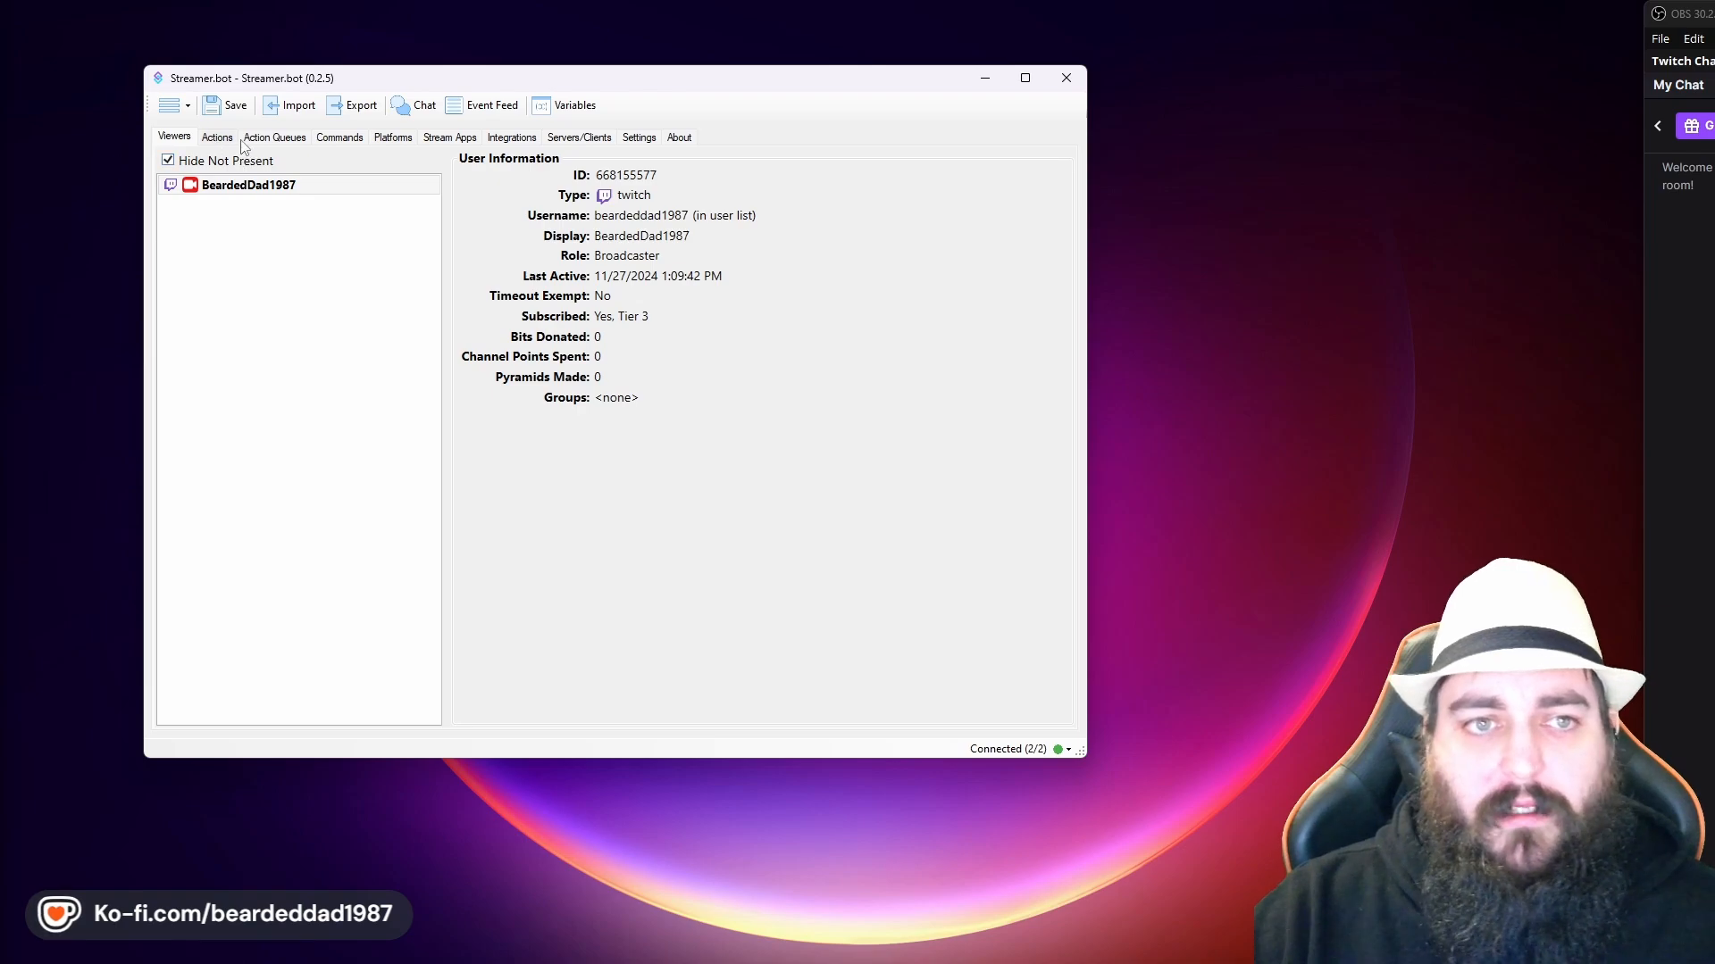
click(999, 761)
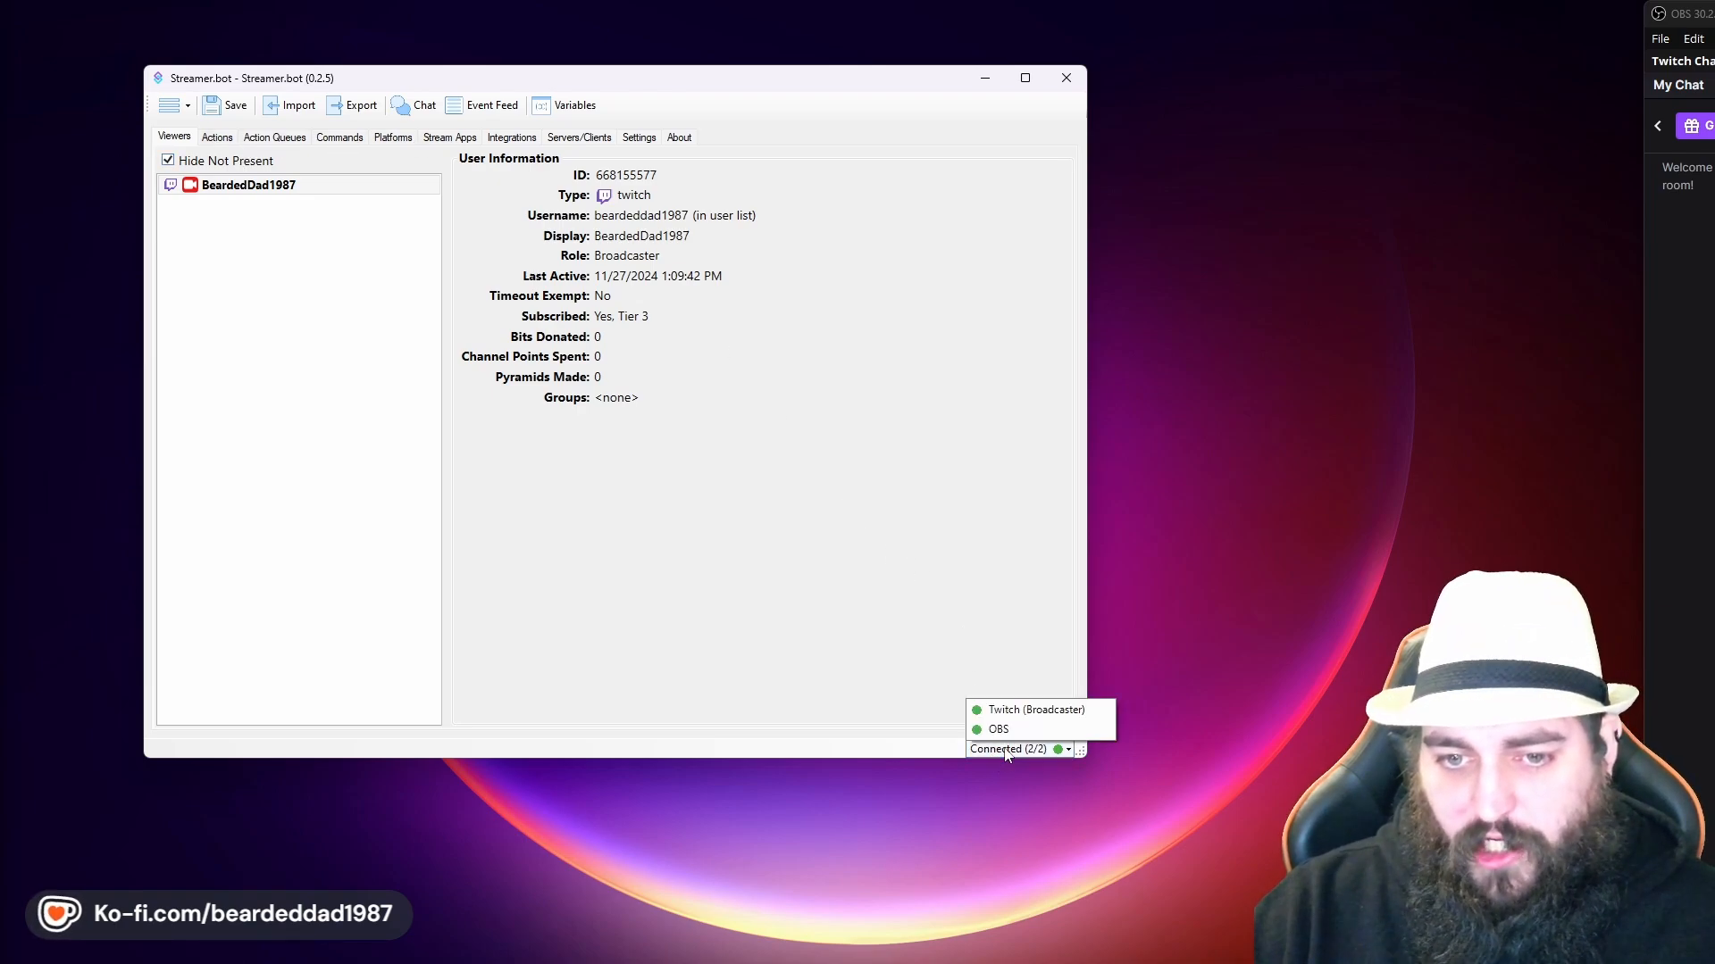
click(875, 591)
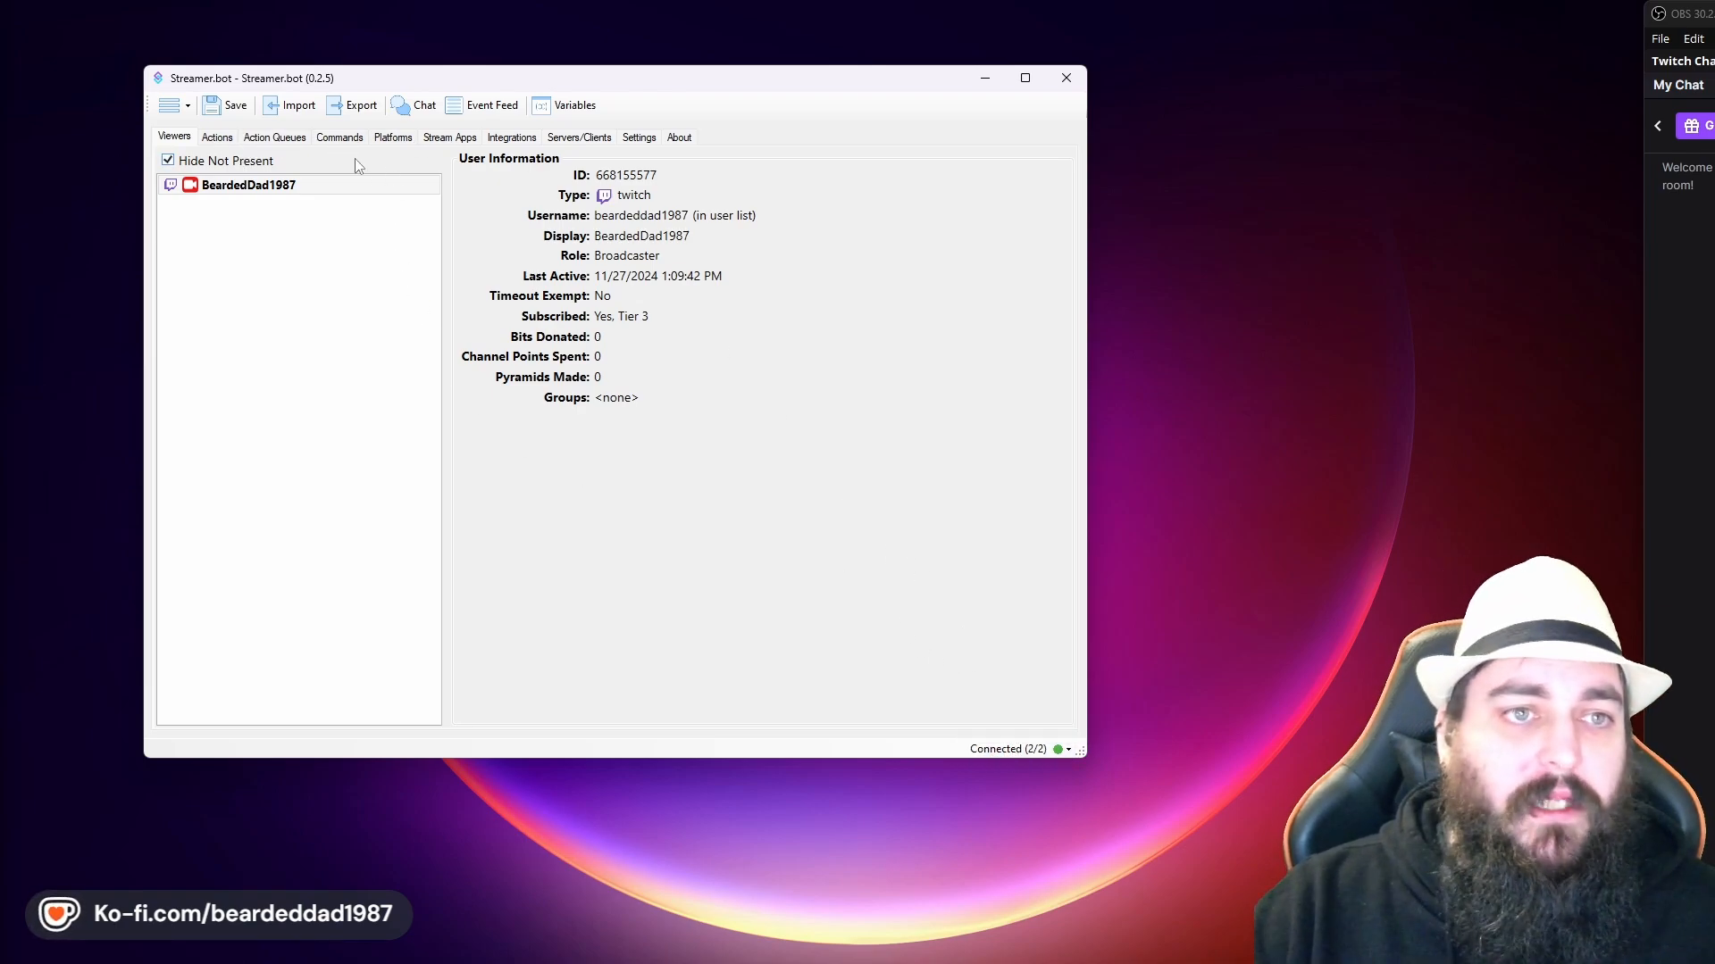
Add a Twitch Chat Cheer trigger to the Bits Alerts action, leaving the minimum and maximum amounts empty
click(217, 138)
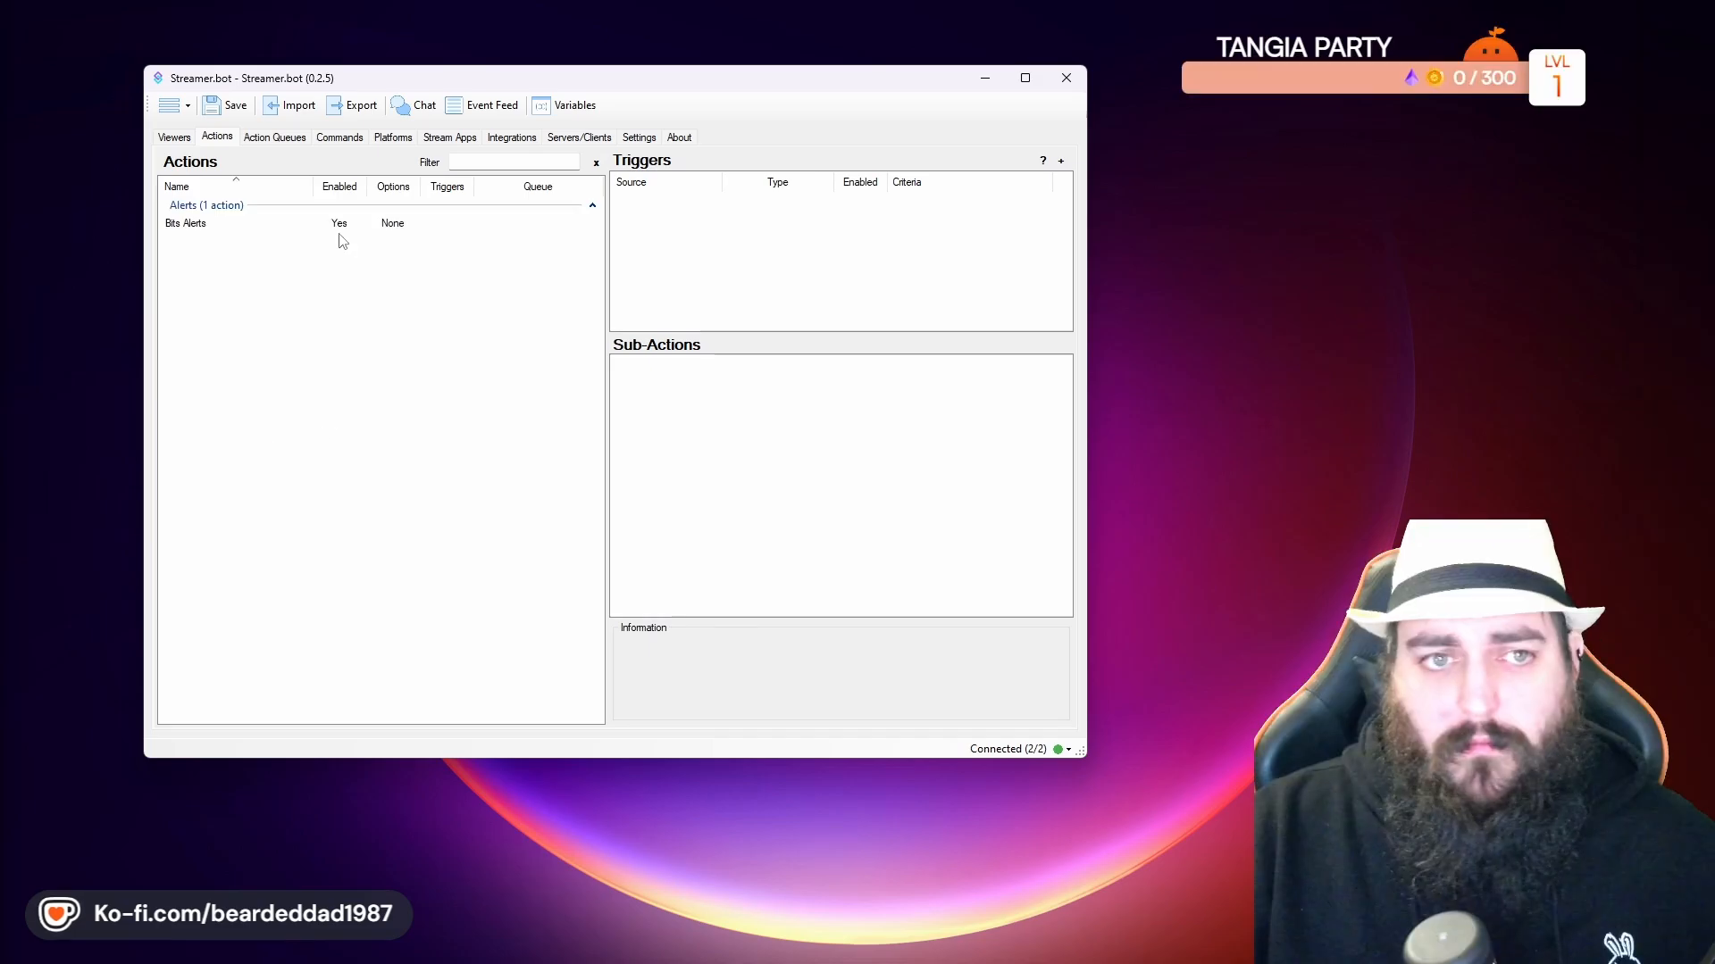
click(366, 223)
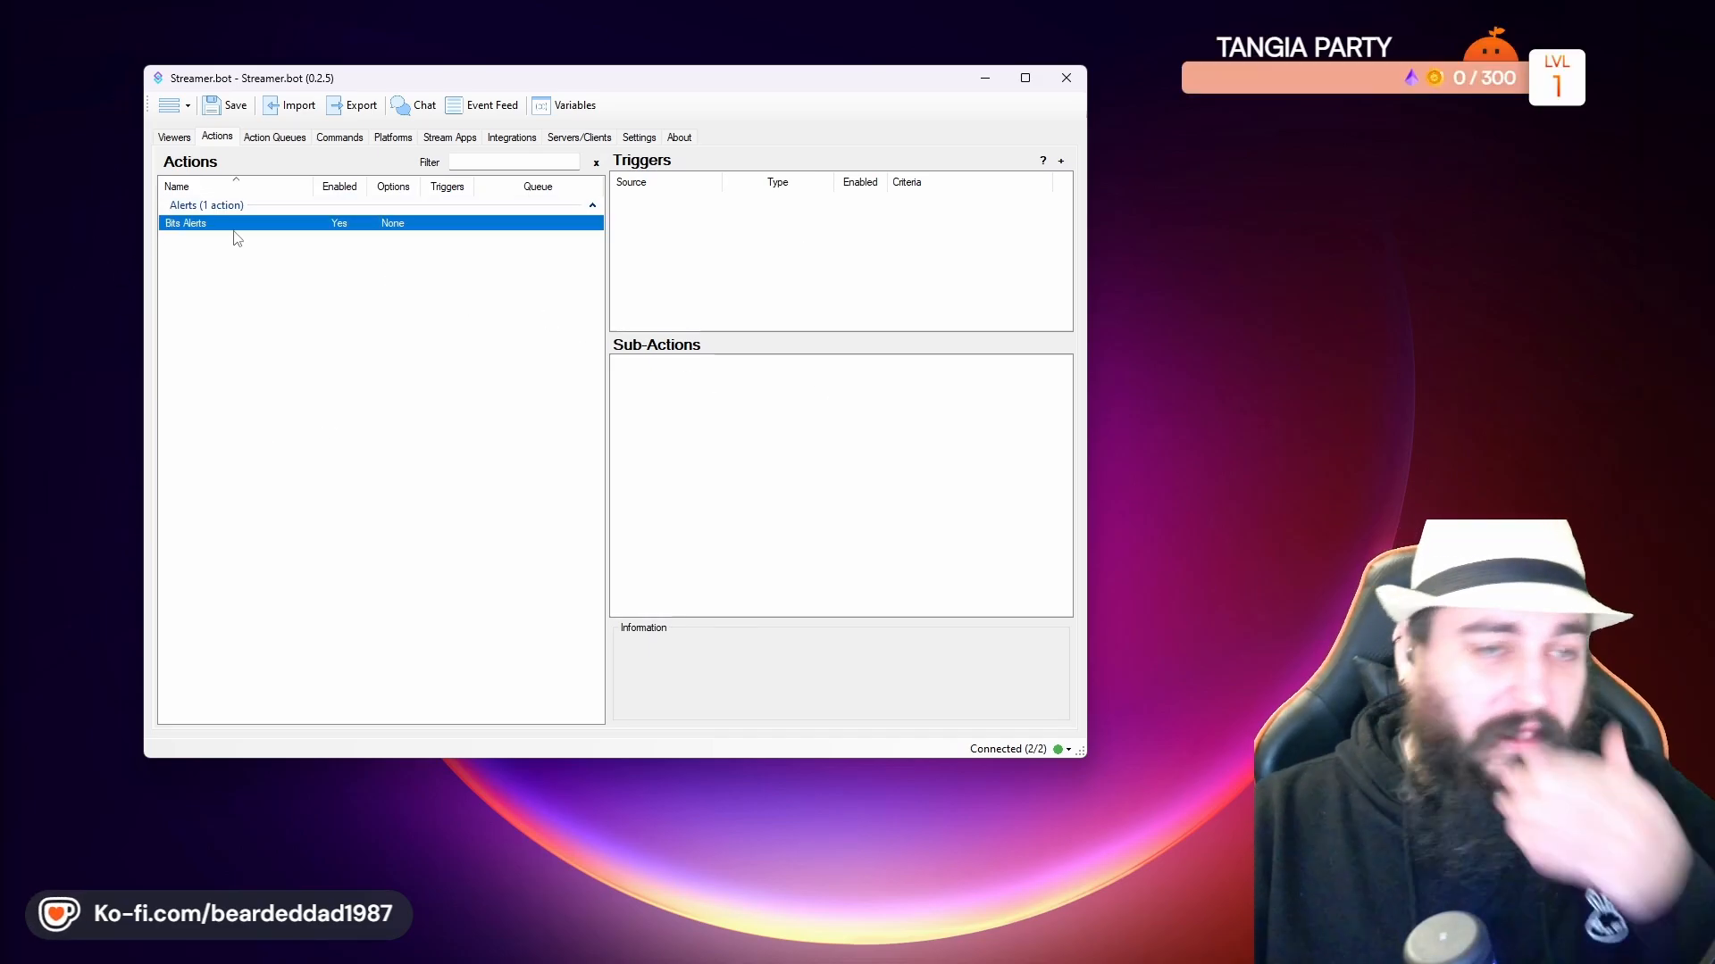
right_click(681, 231)
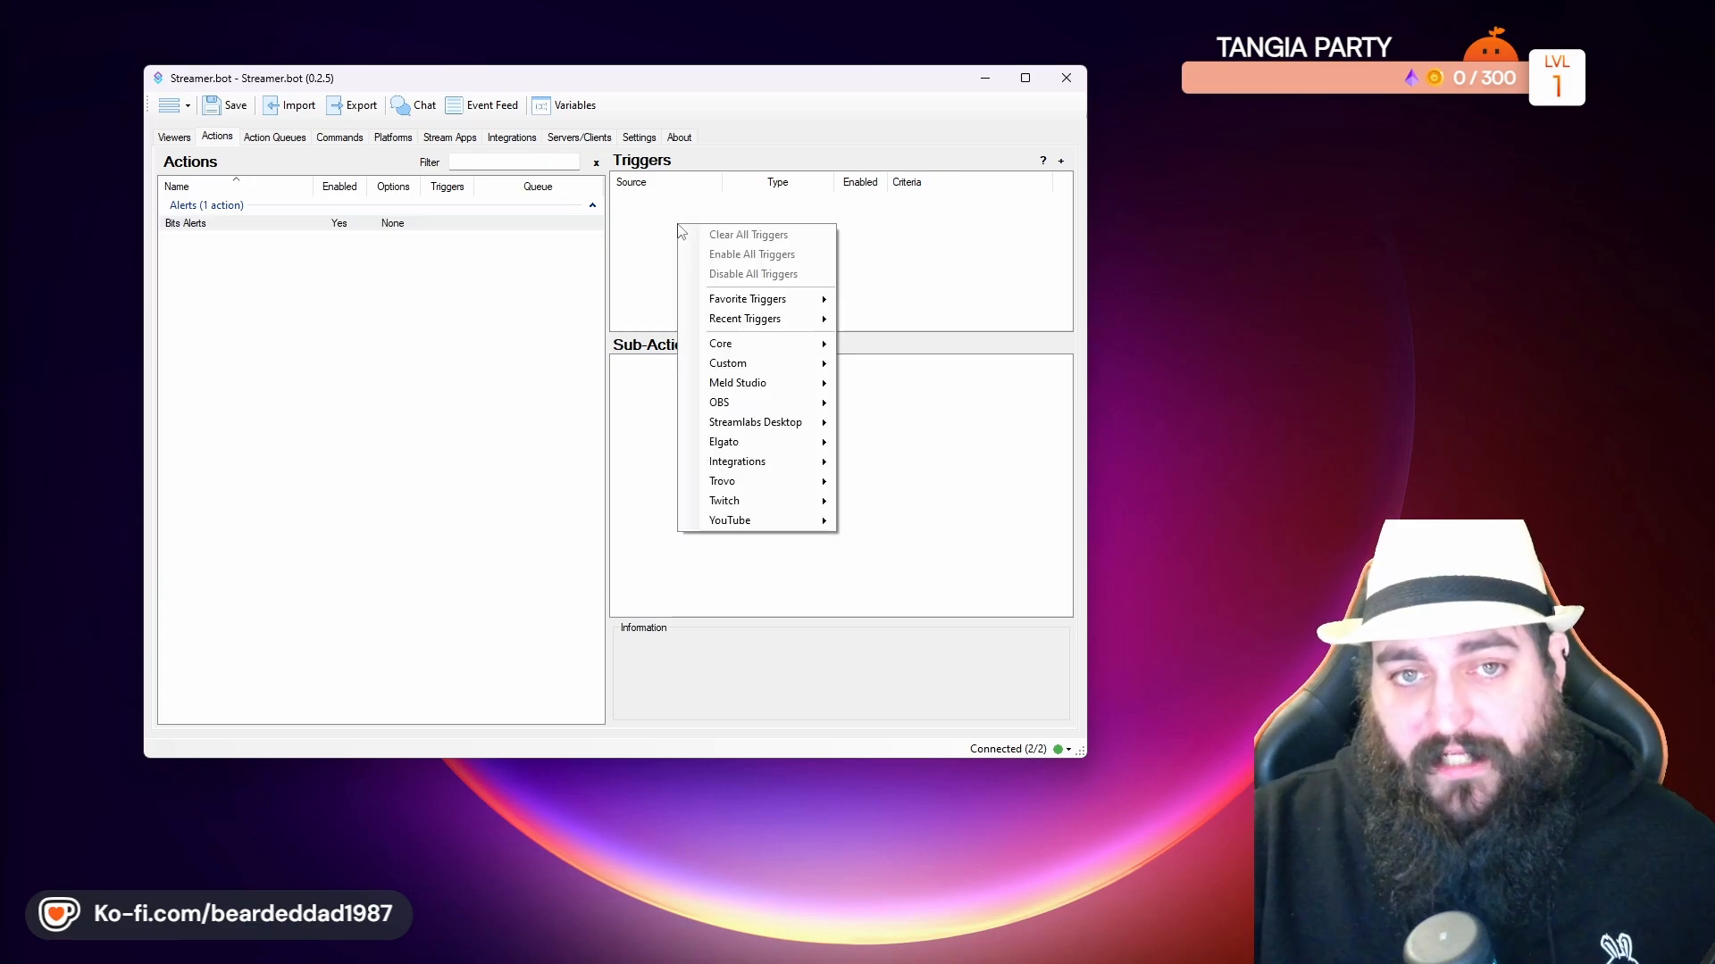
mouse_move(777, 481)
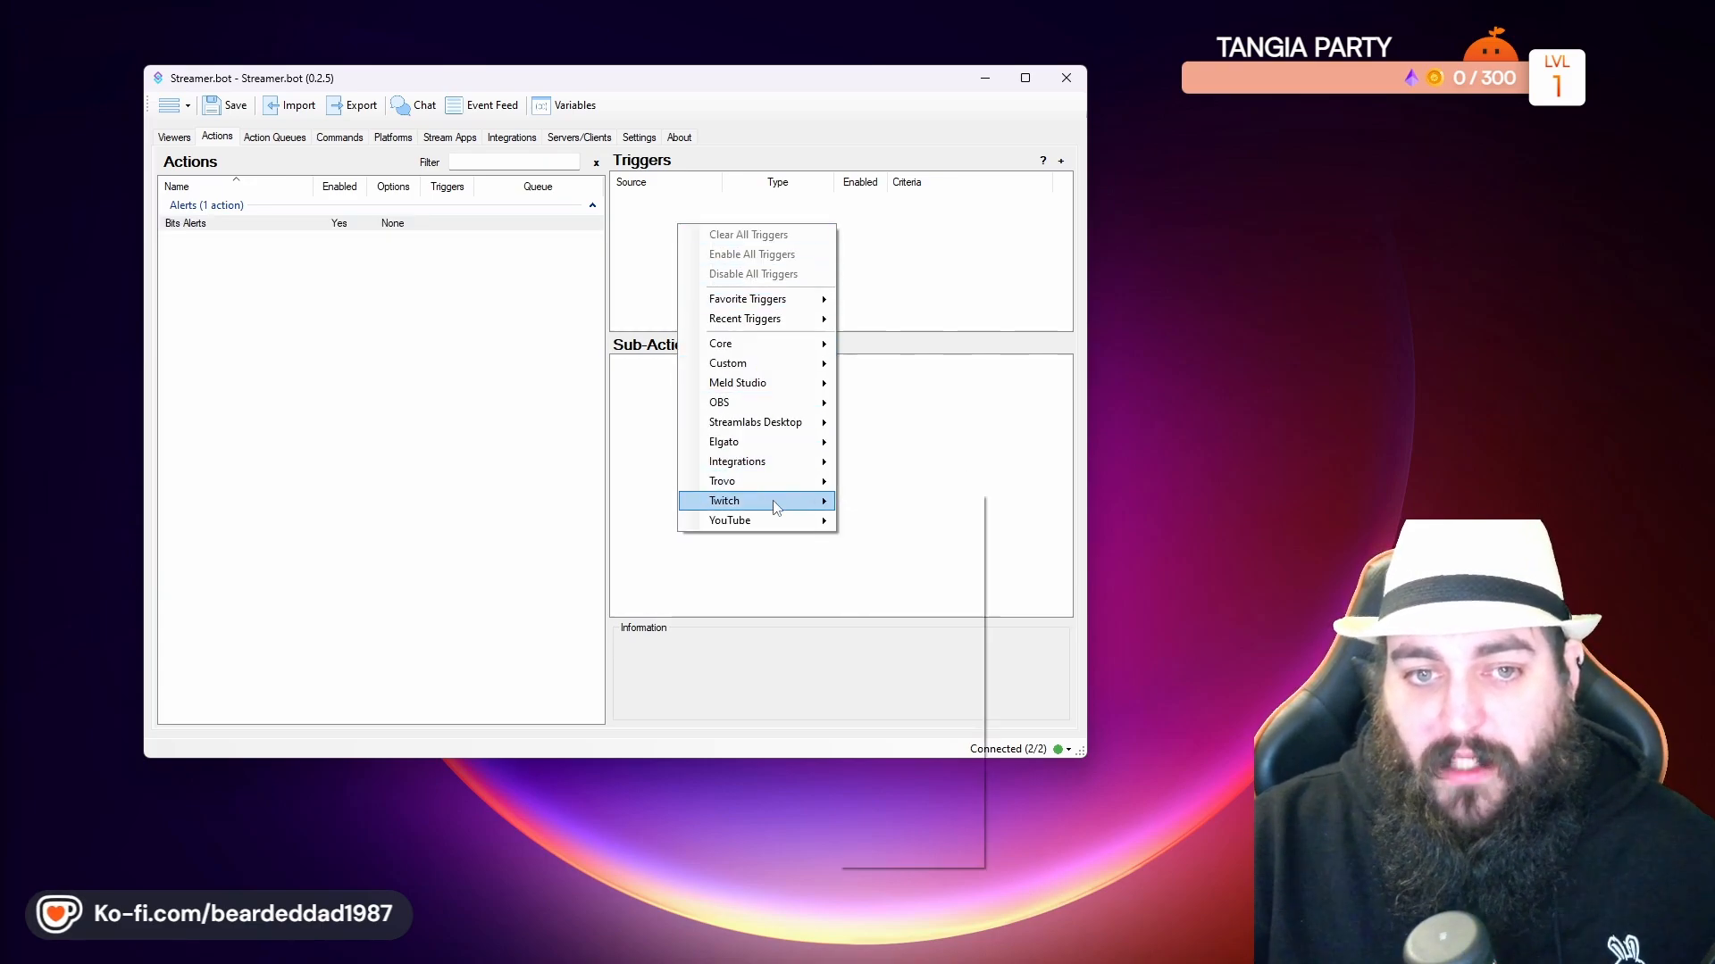
mouse_move(864, 508)
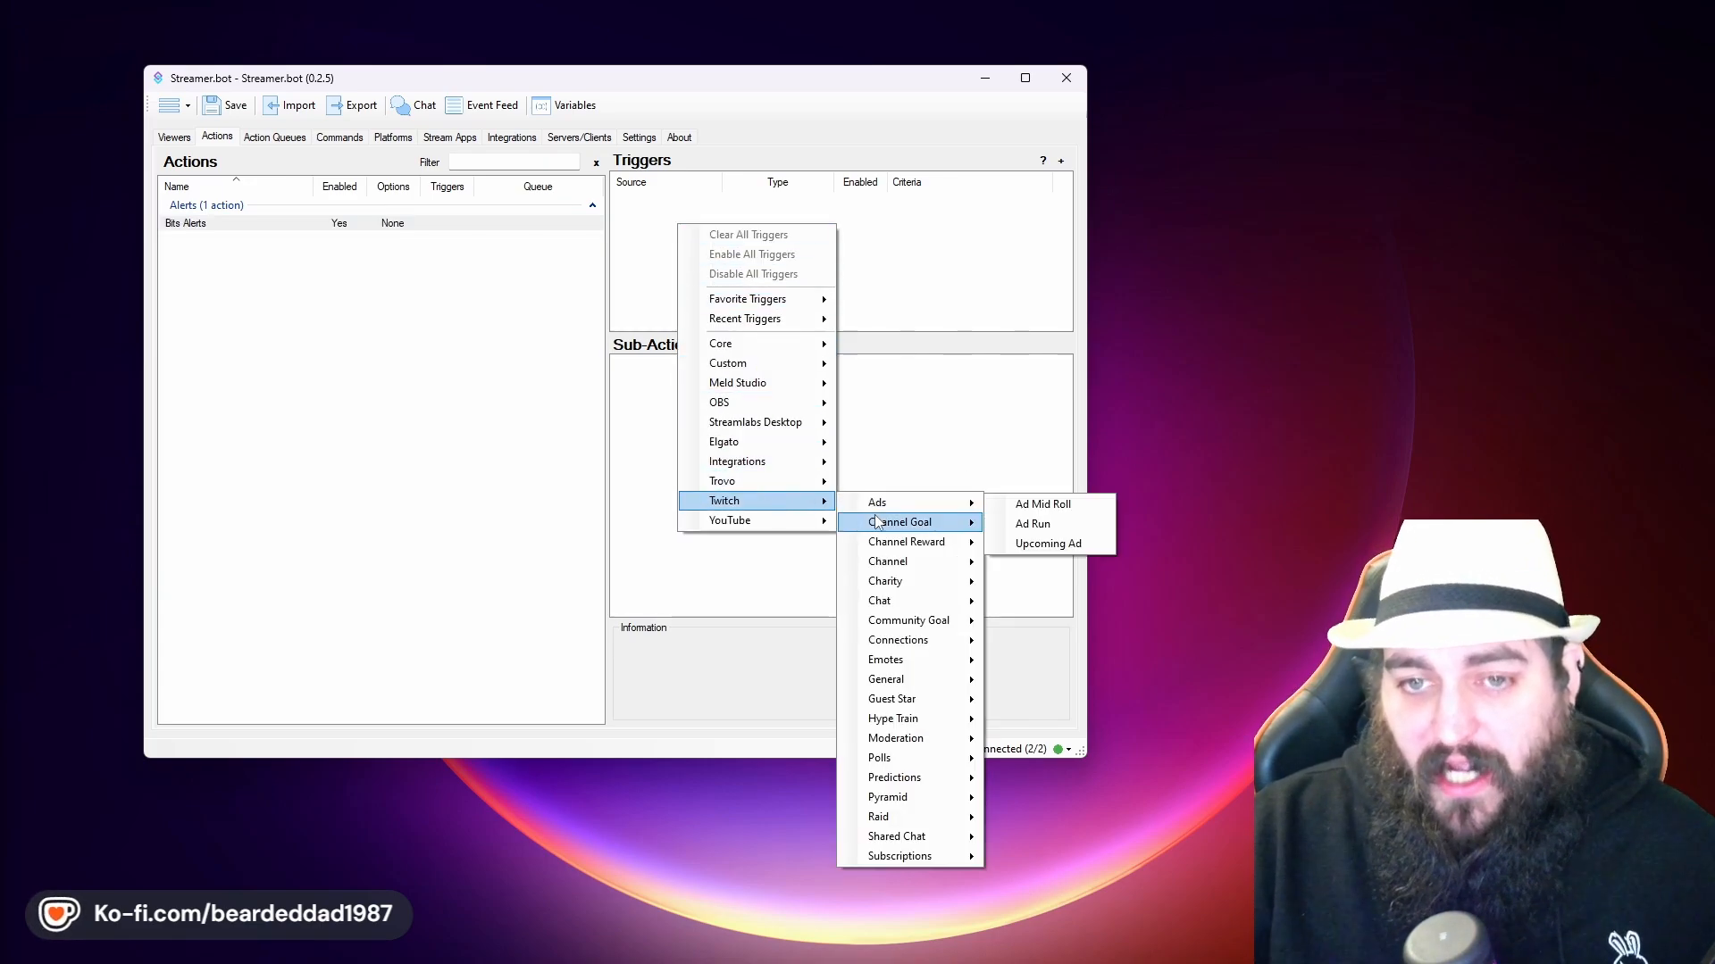
mouse_move(882, 562)
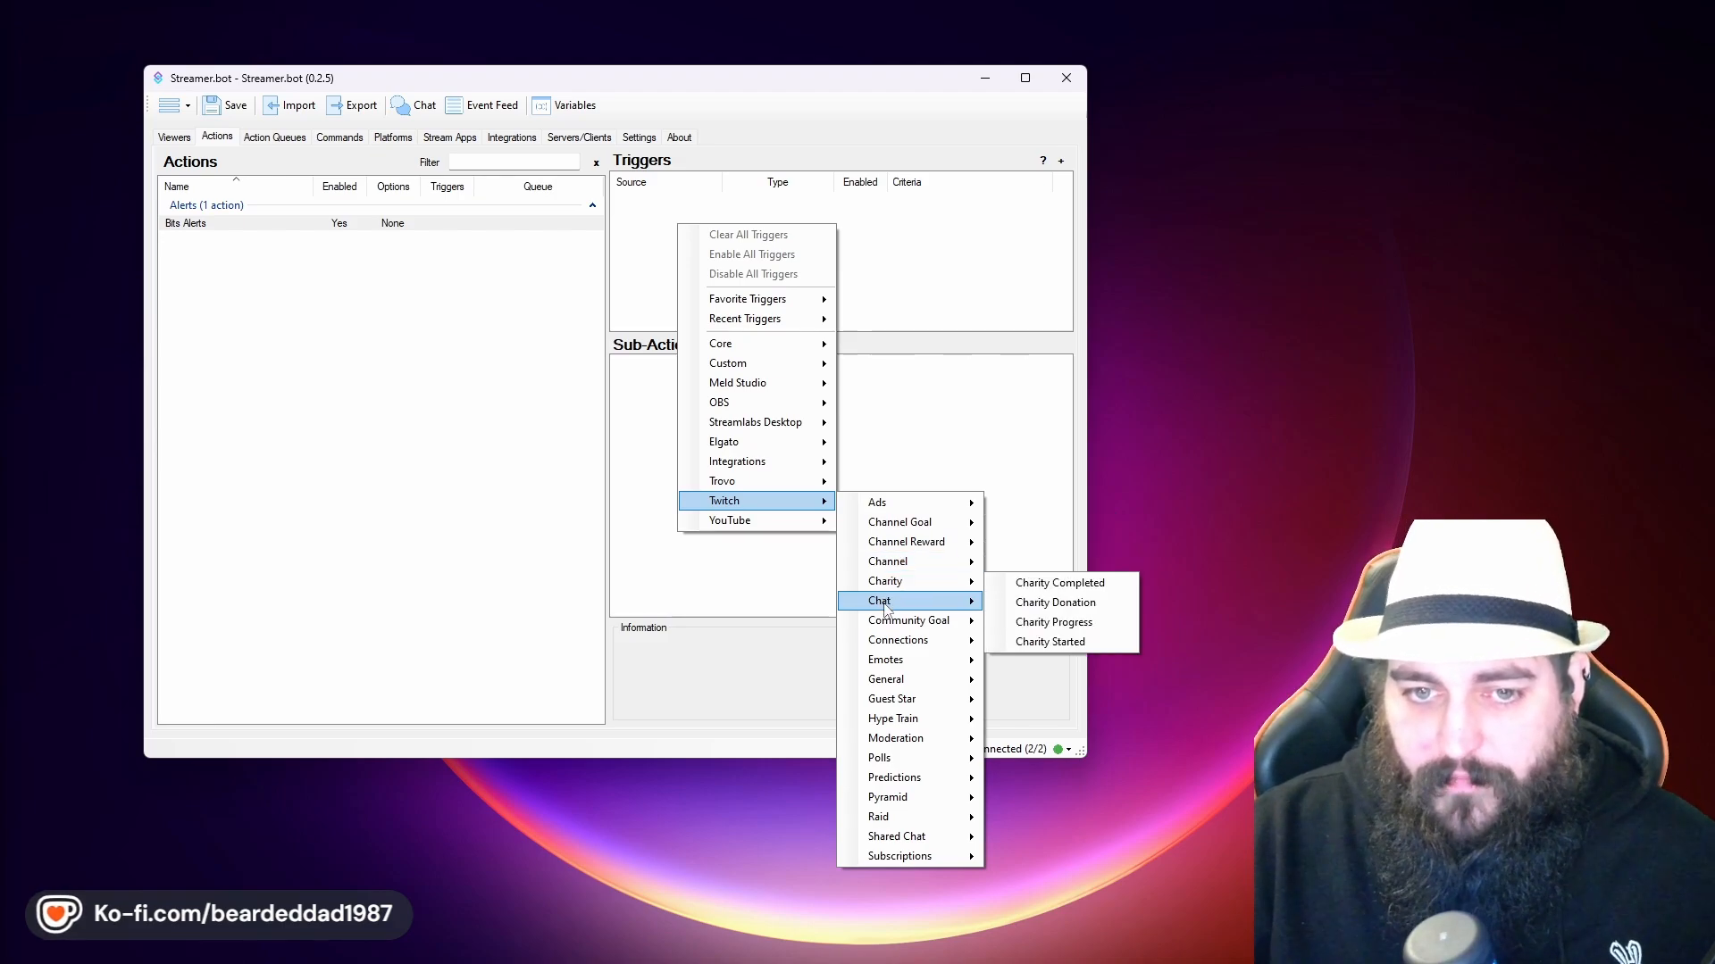
mouse_move(887, 607)
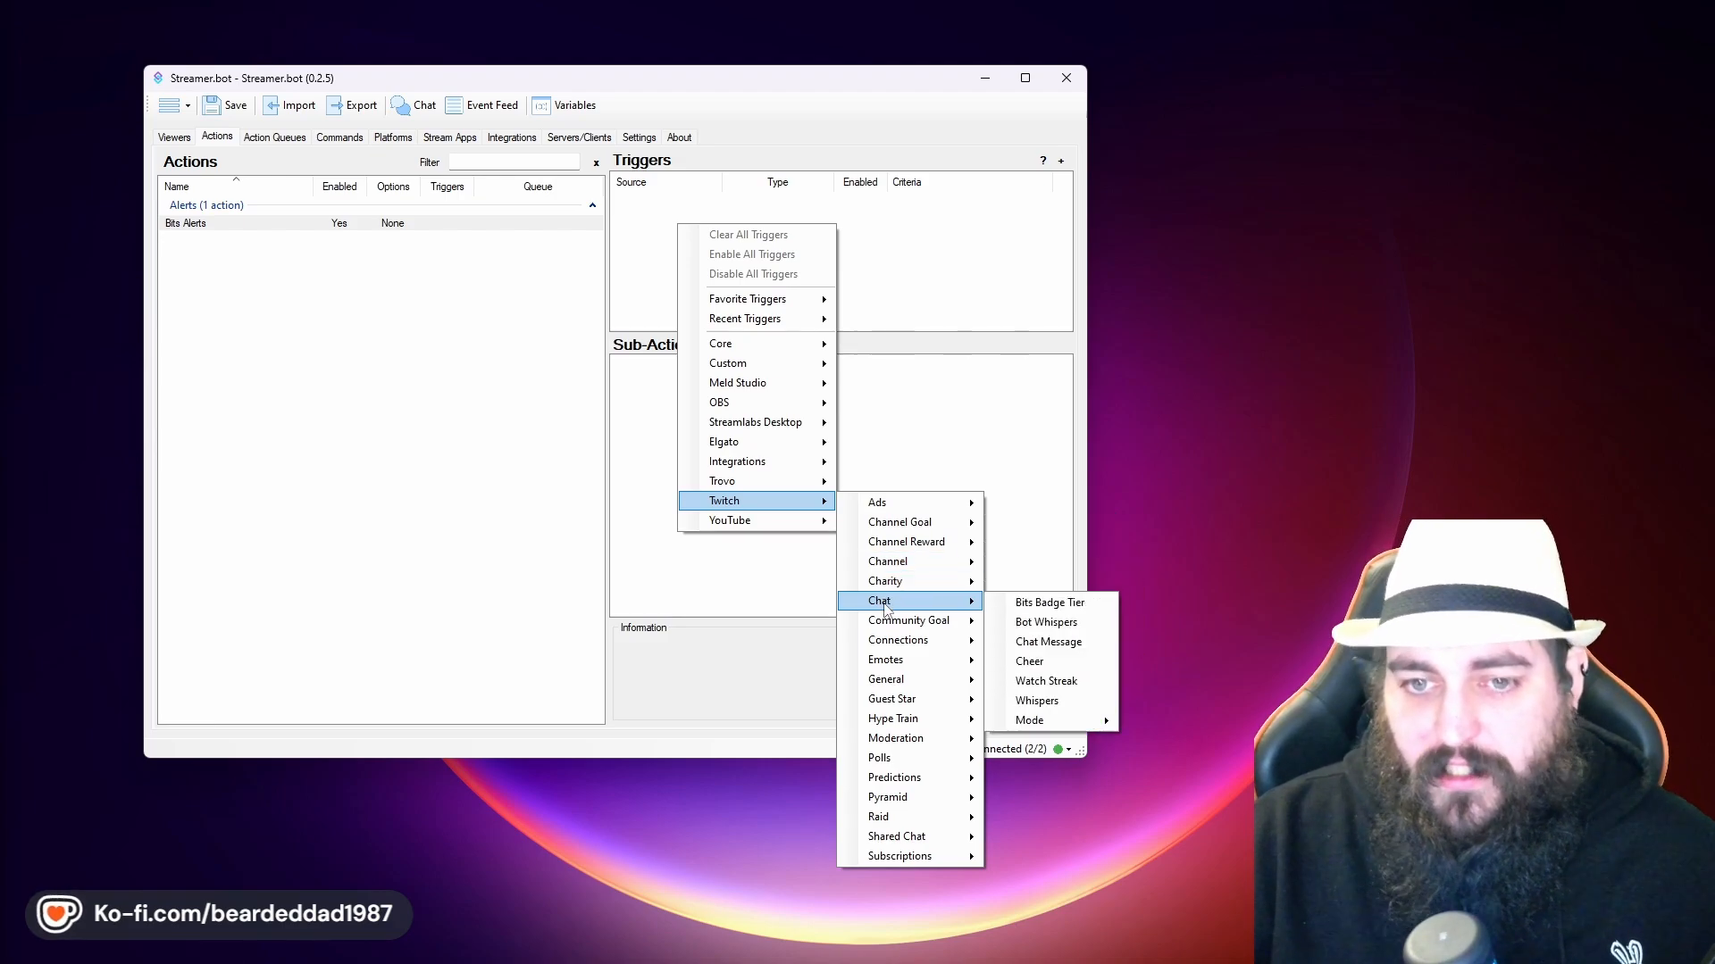
click(1055, 671)
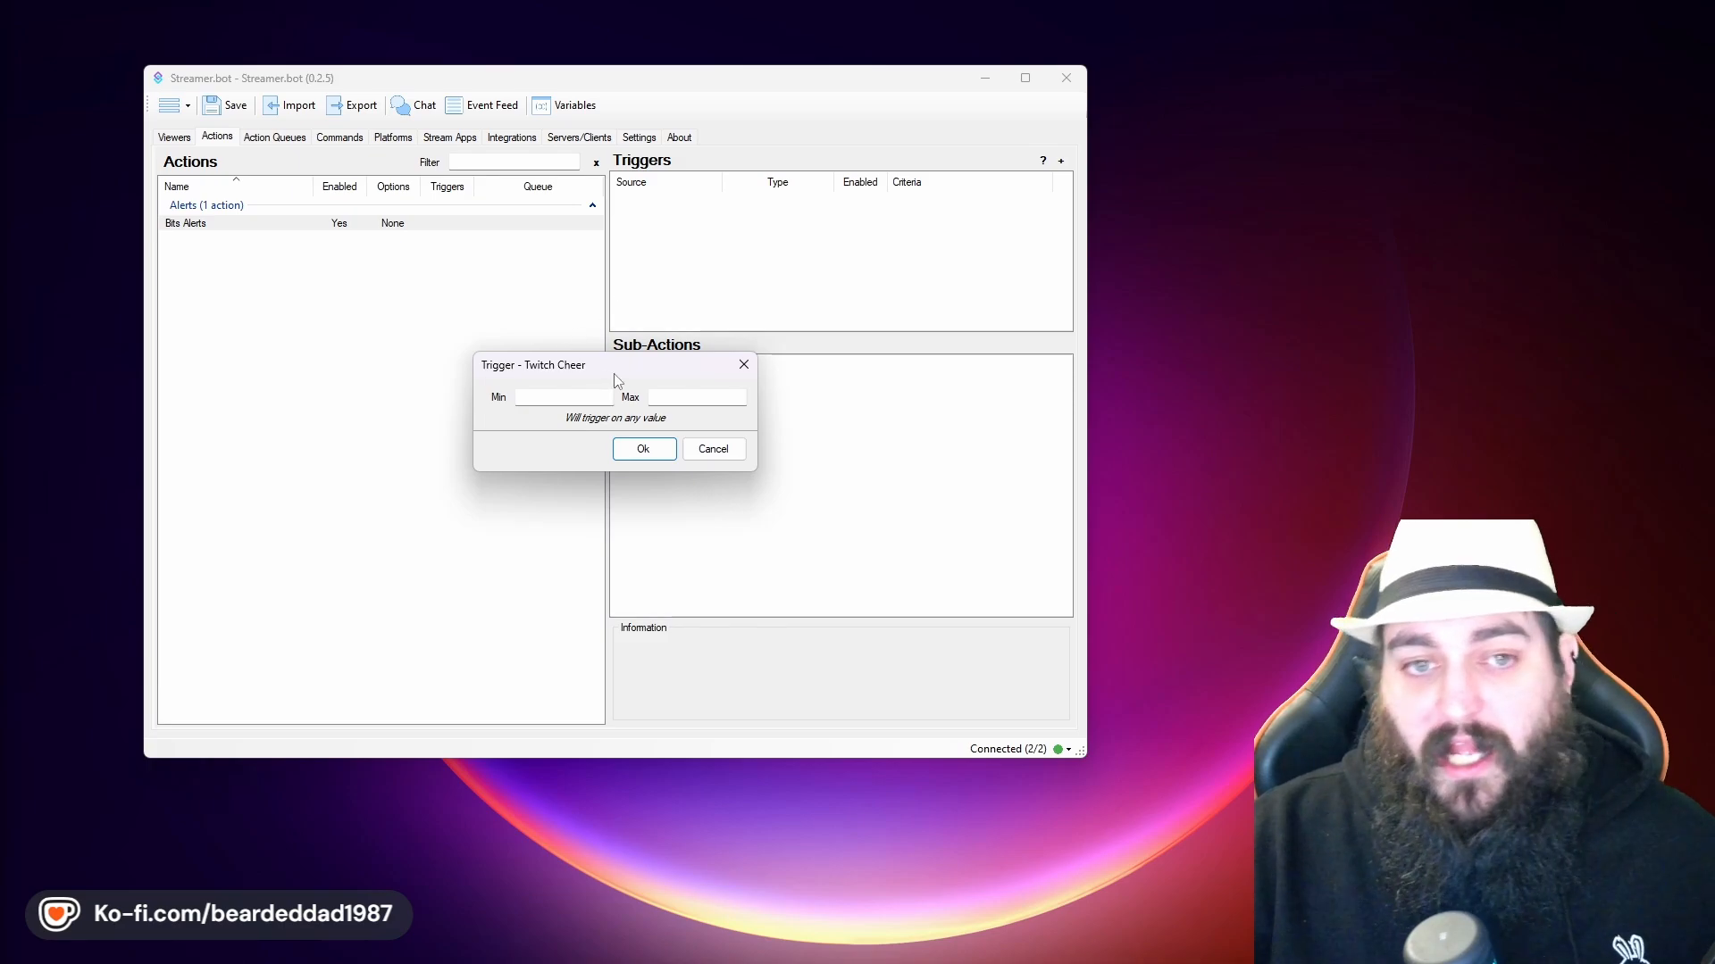
drag(613, 373, 856, 388)
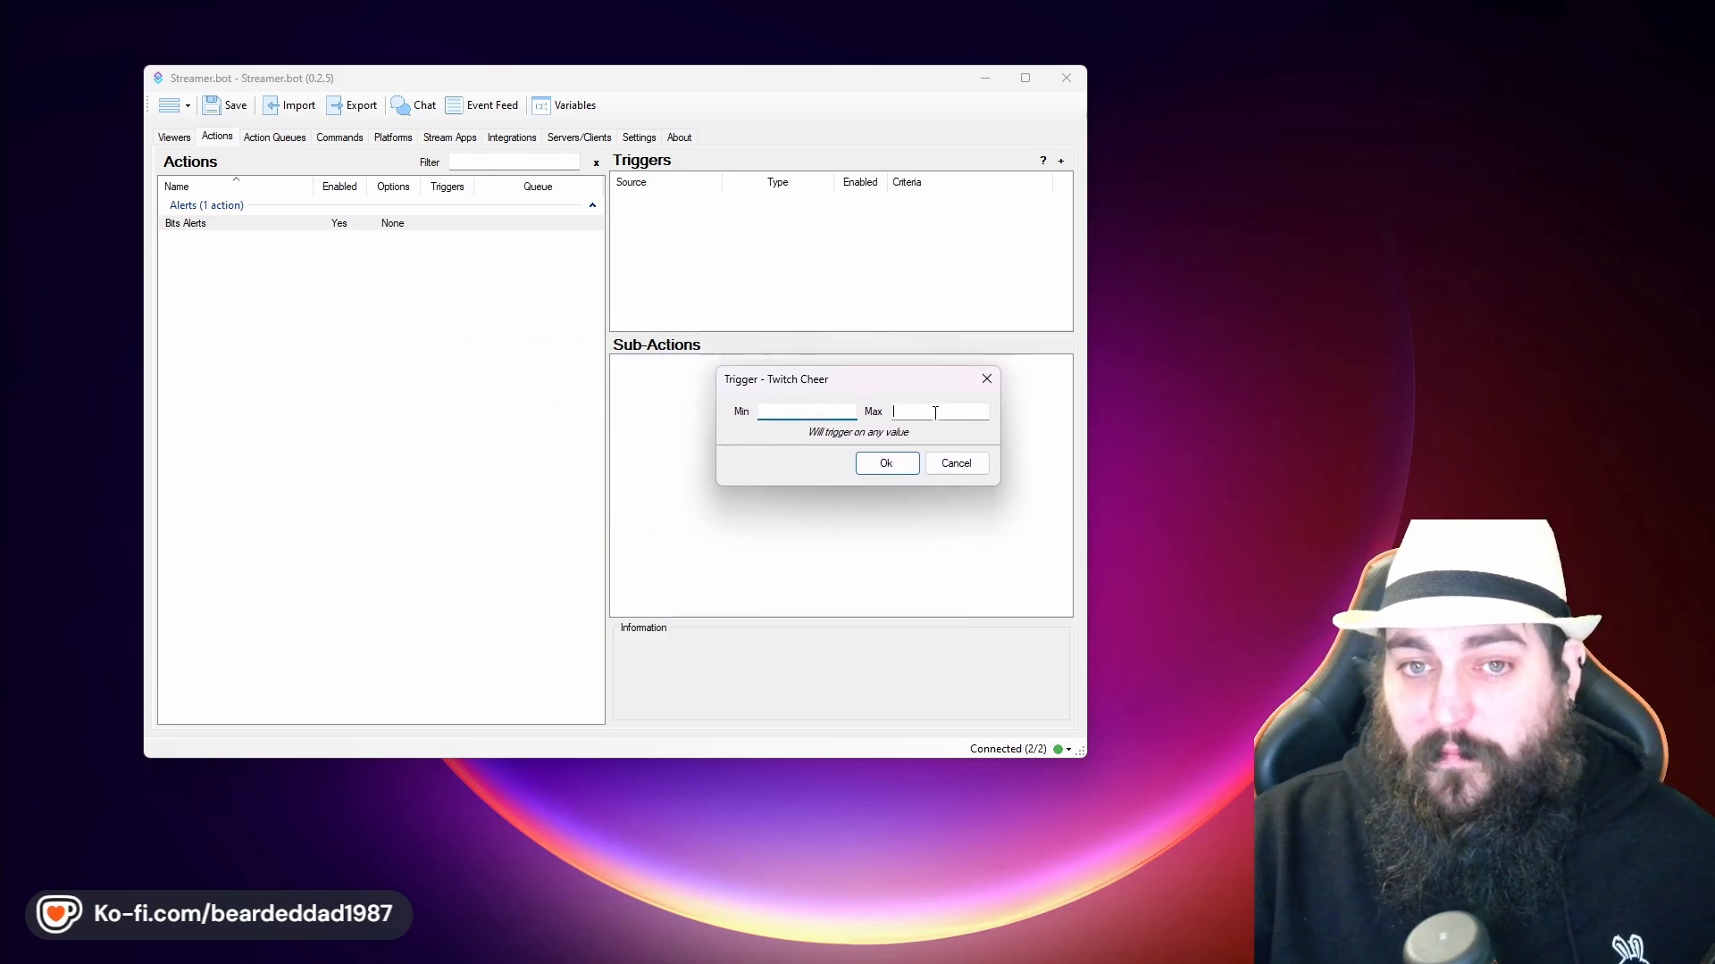
click(807, 410)
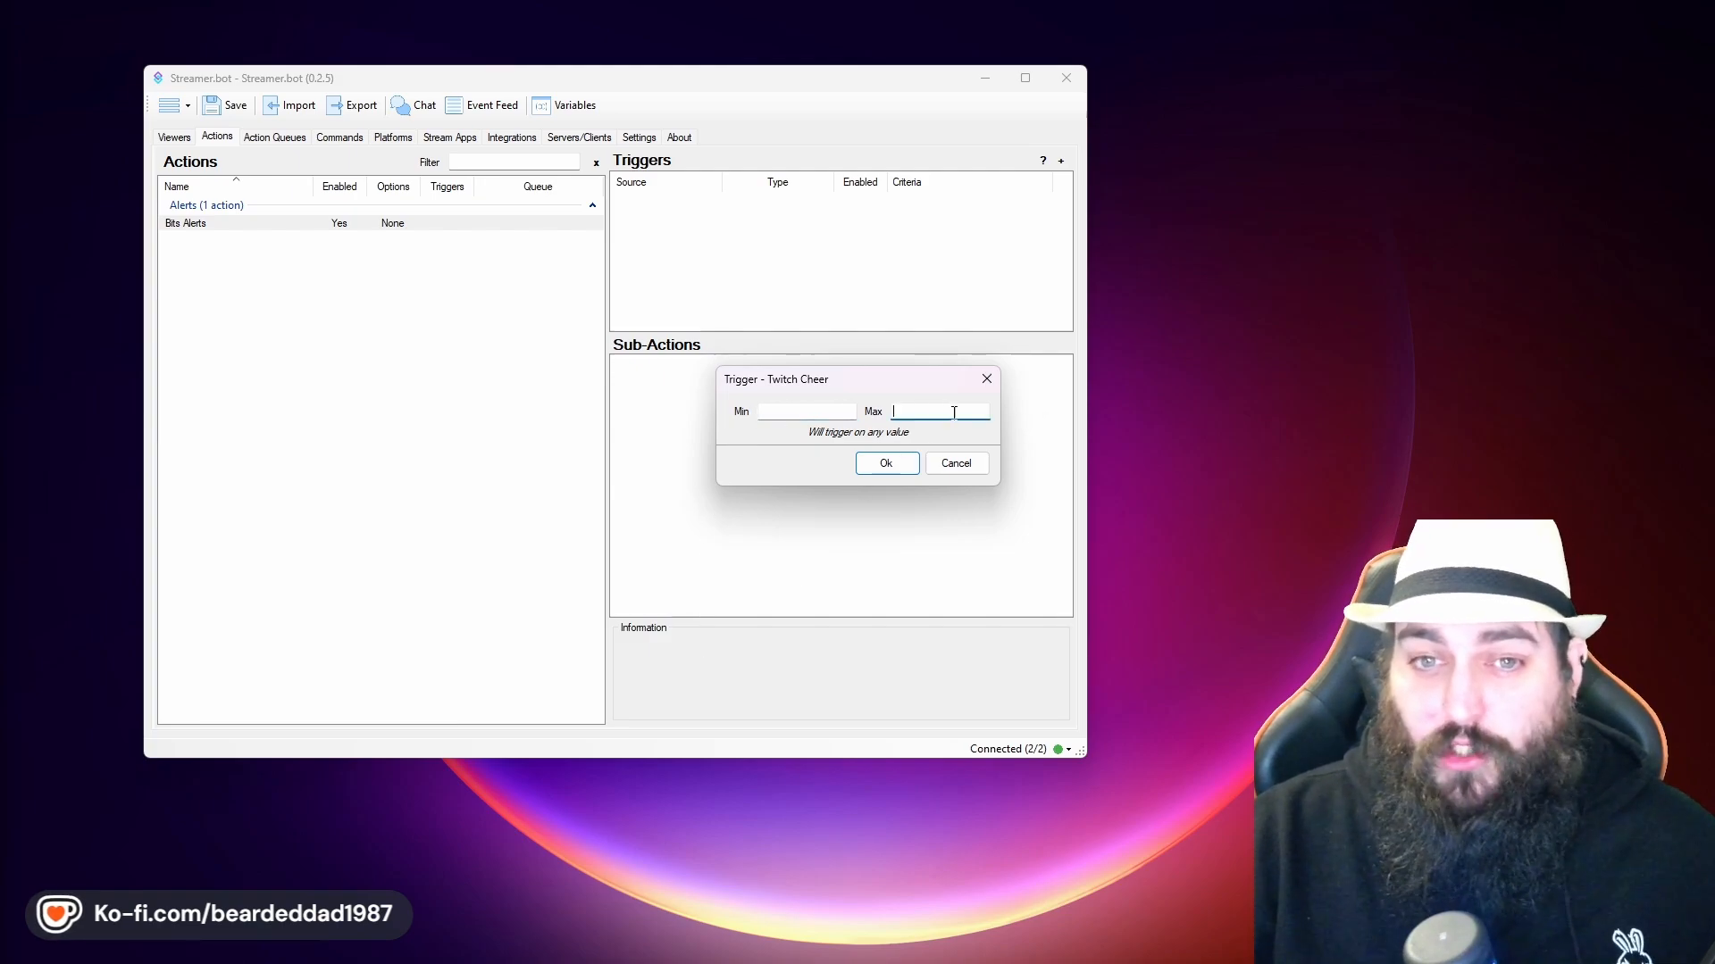
click(762, 412)
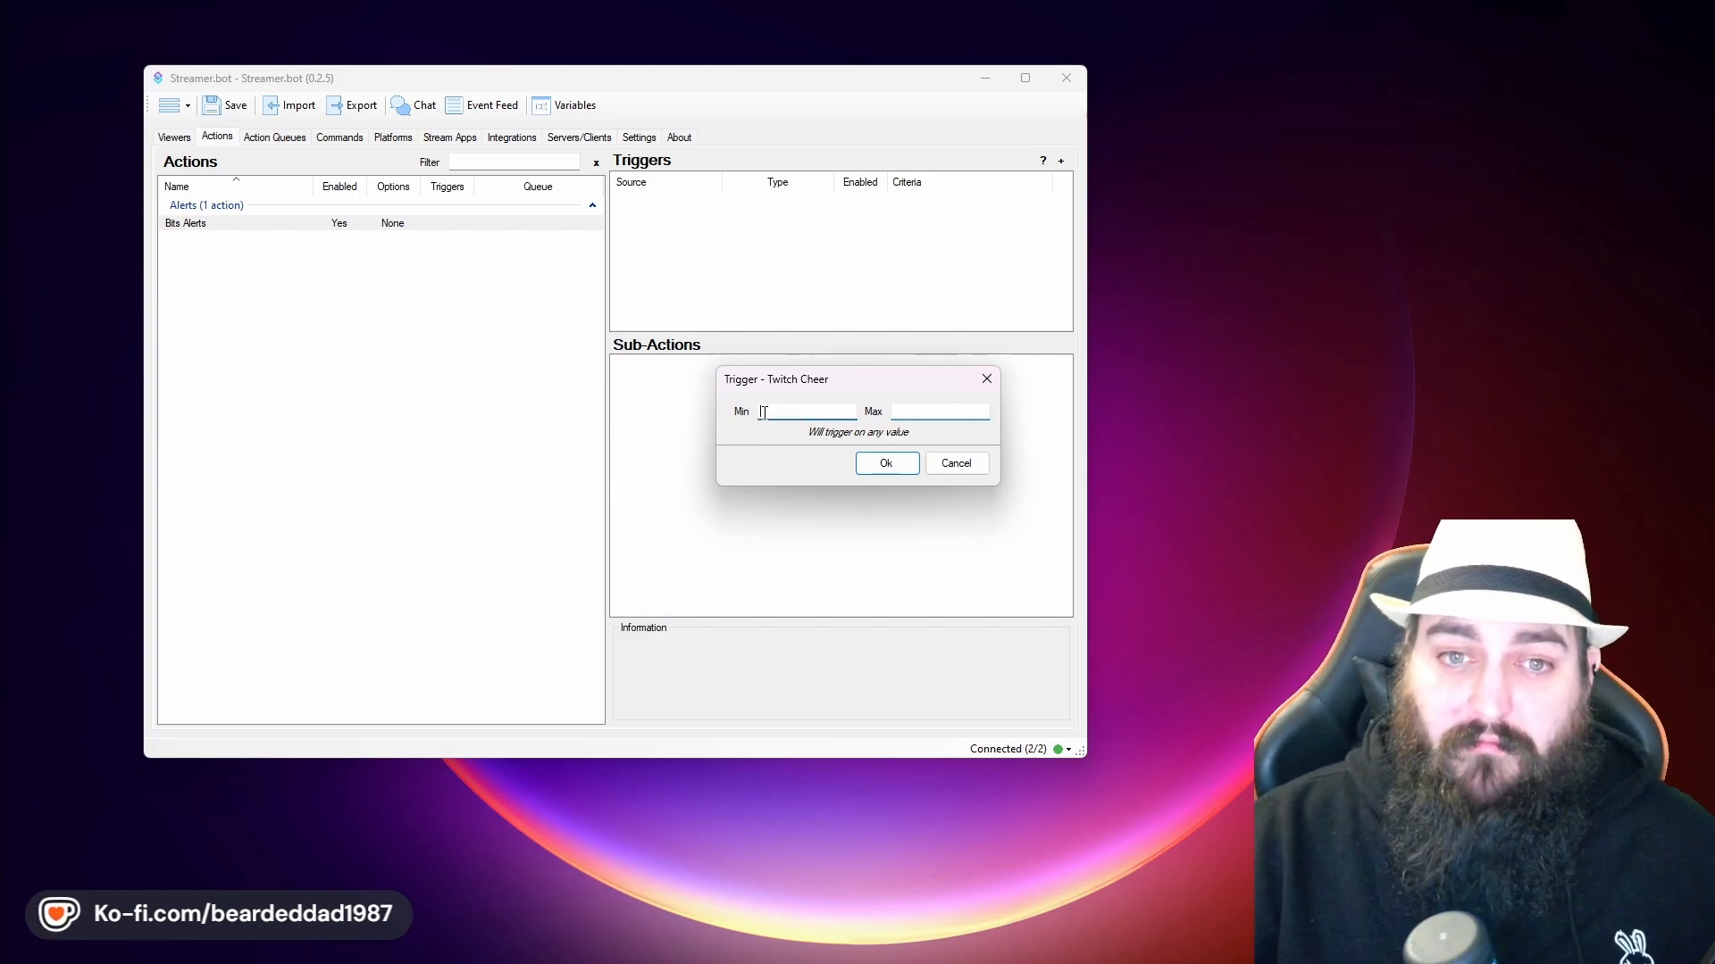
click(866, 473)
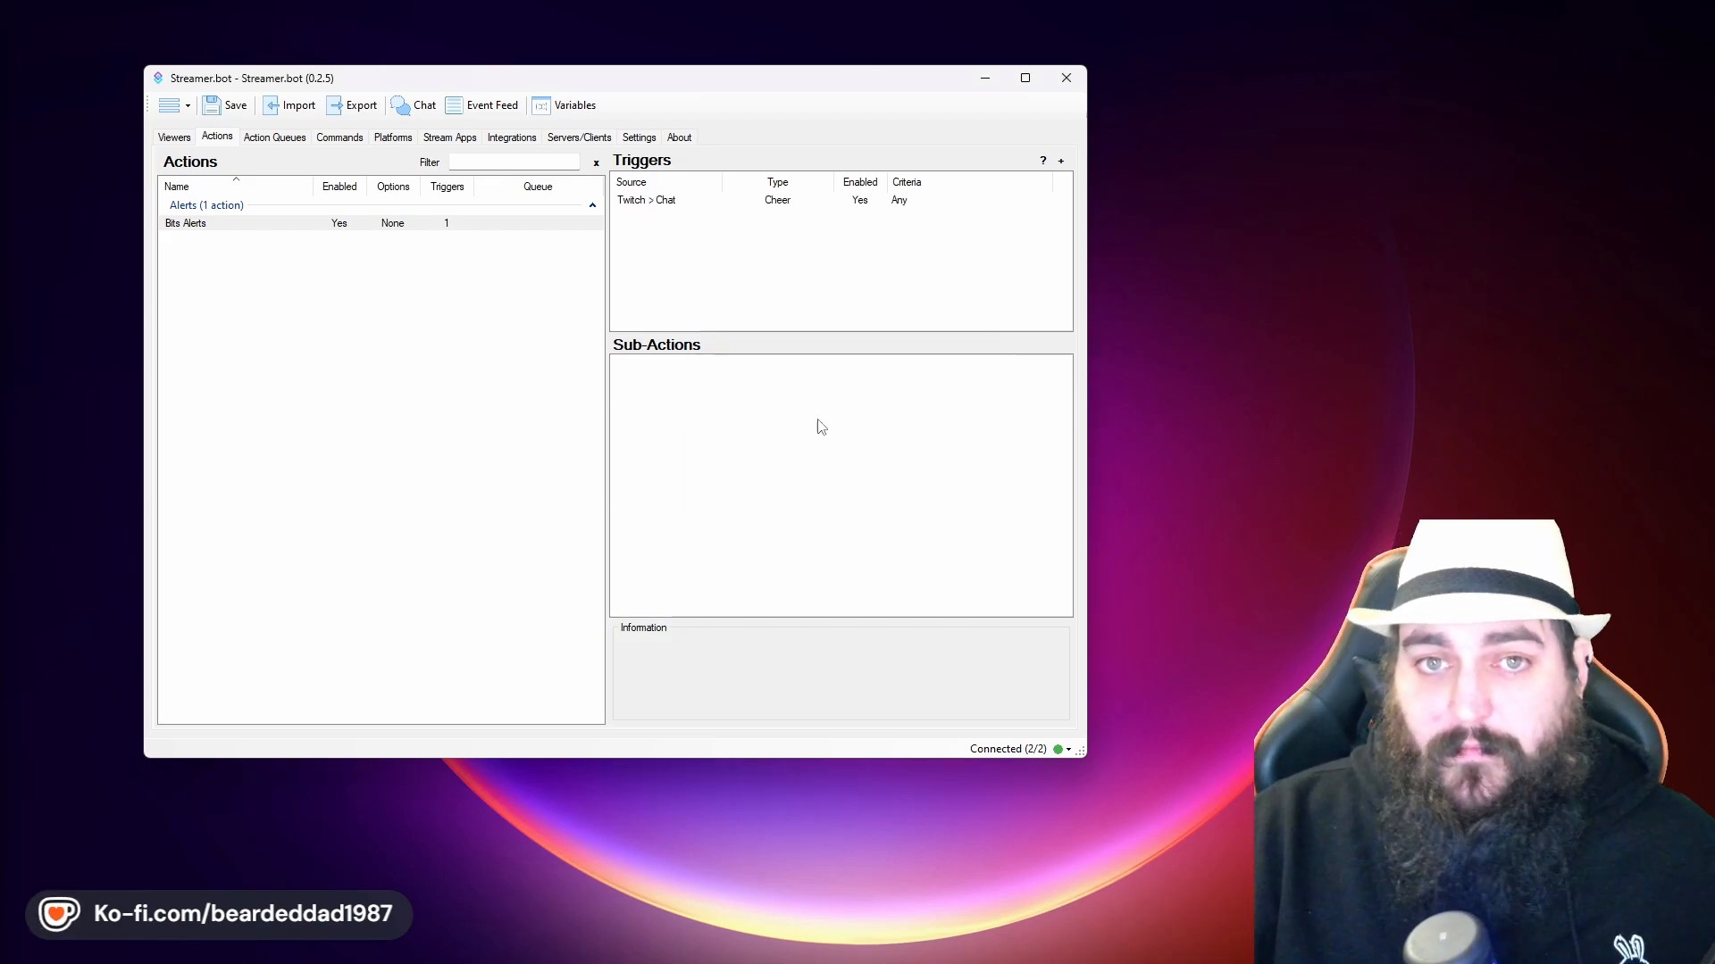
Start an OBS Set Source Visibility State sub-action for the Bits Alerts action, using the Default connection
right_click(690, 385)
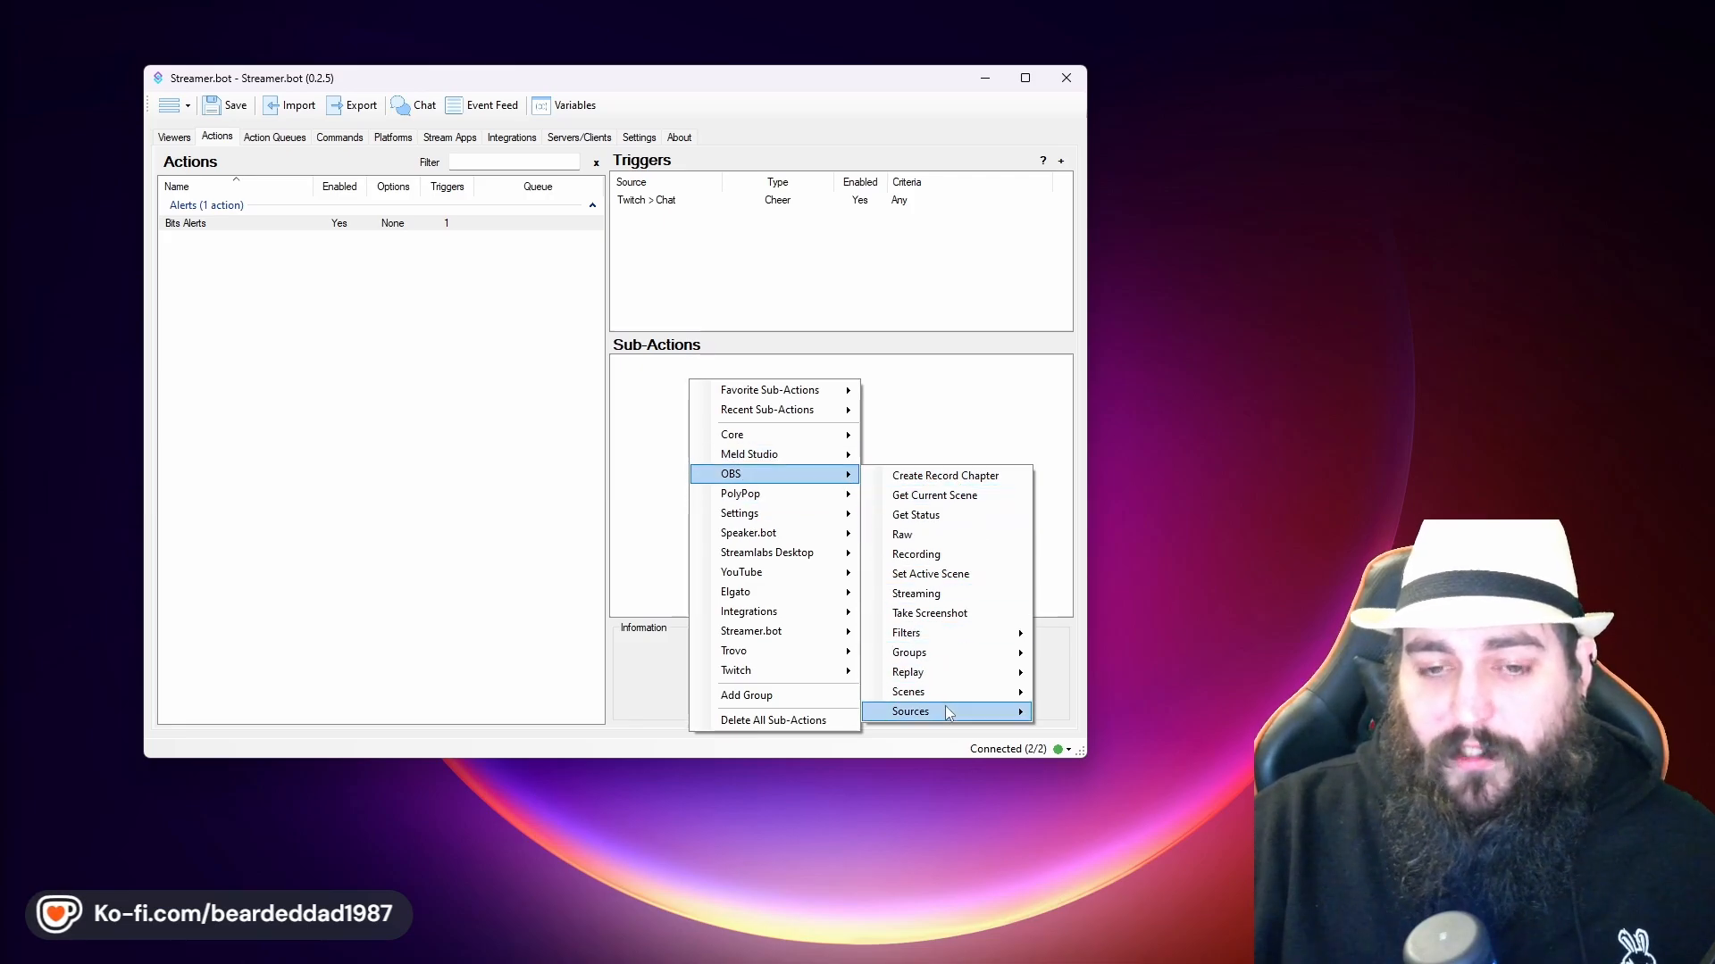
mouse_move(945, 714)
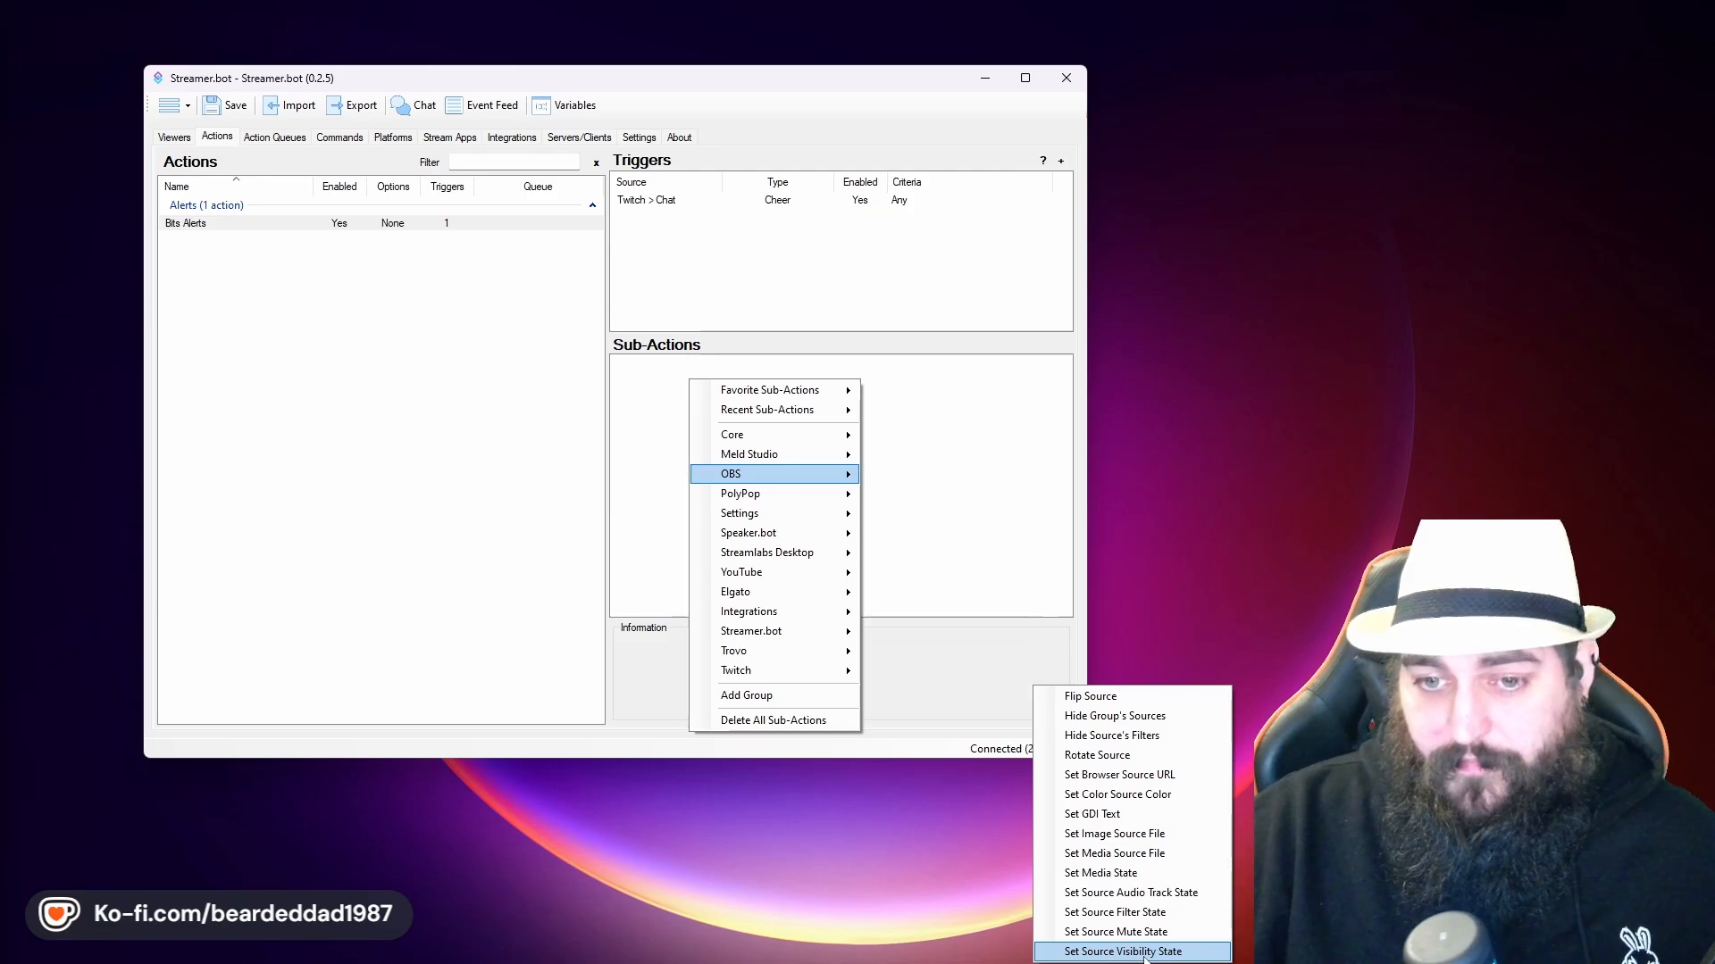
click(1146, 952)
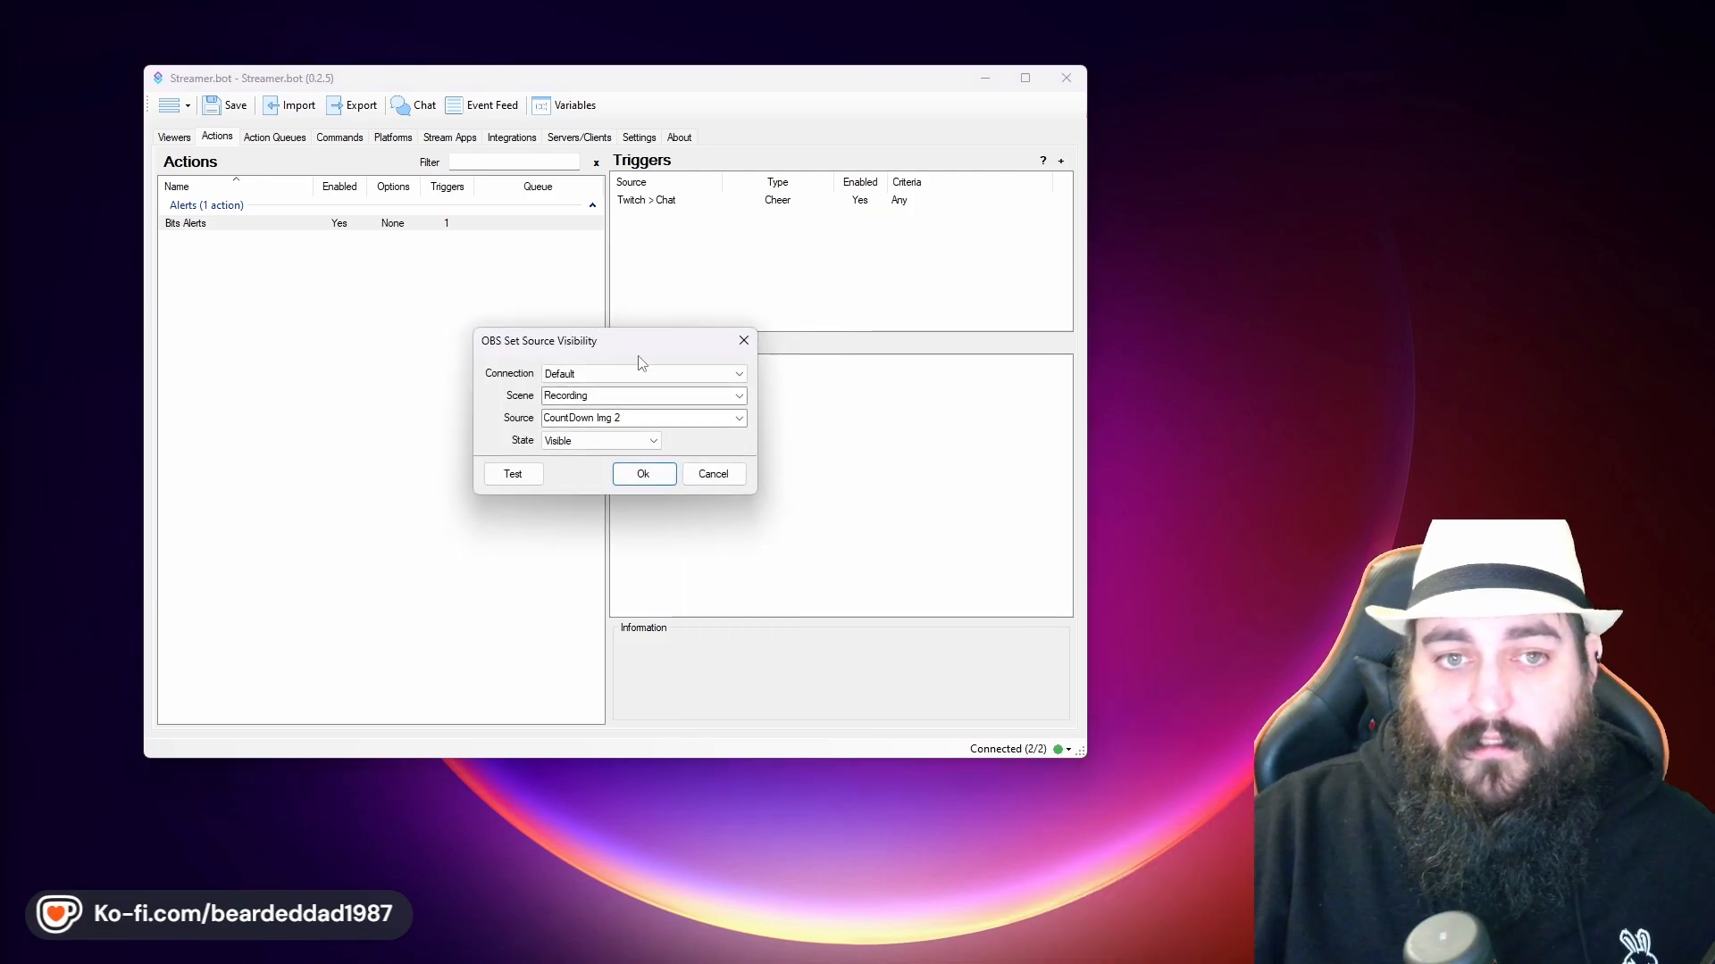
drag(639, 361, 849, 259)
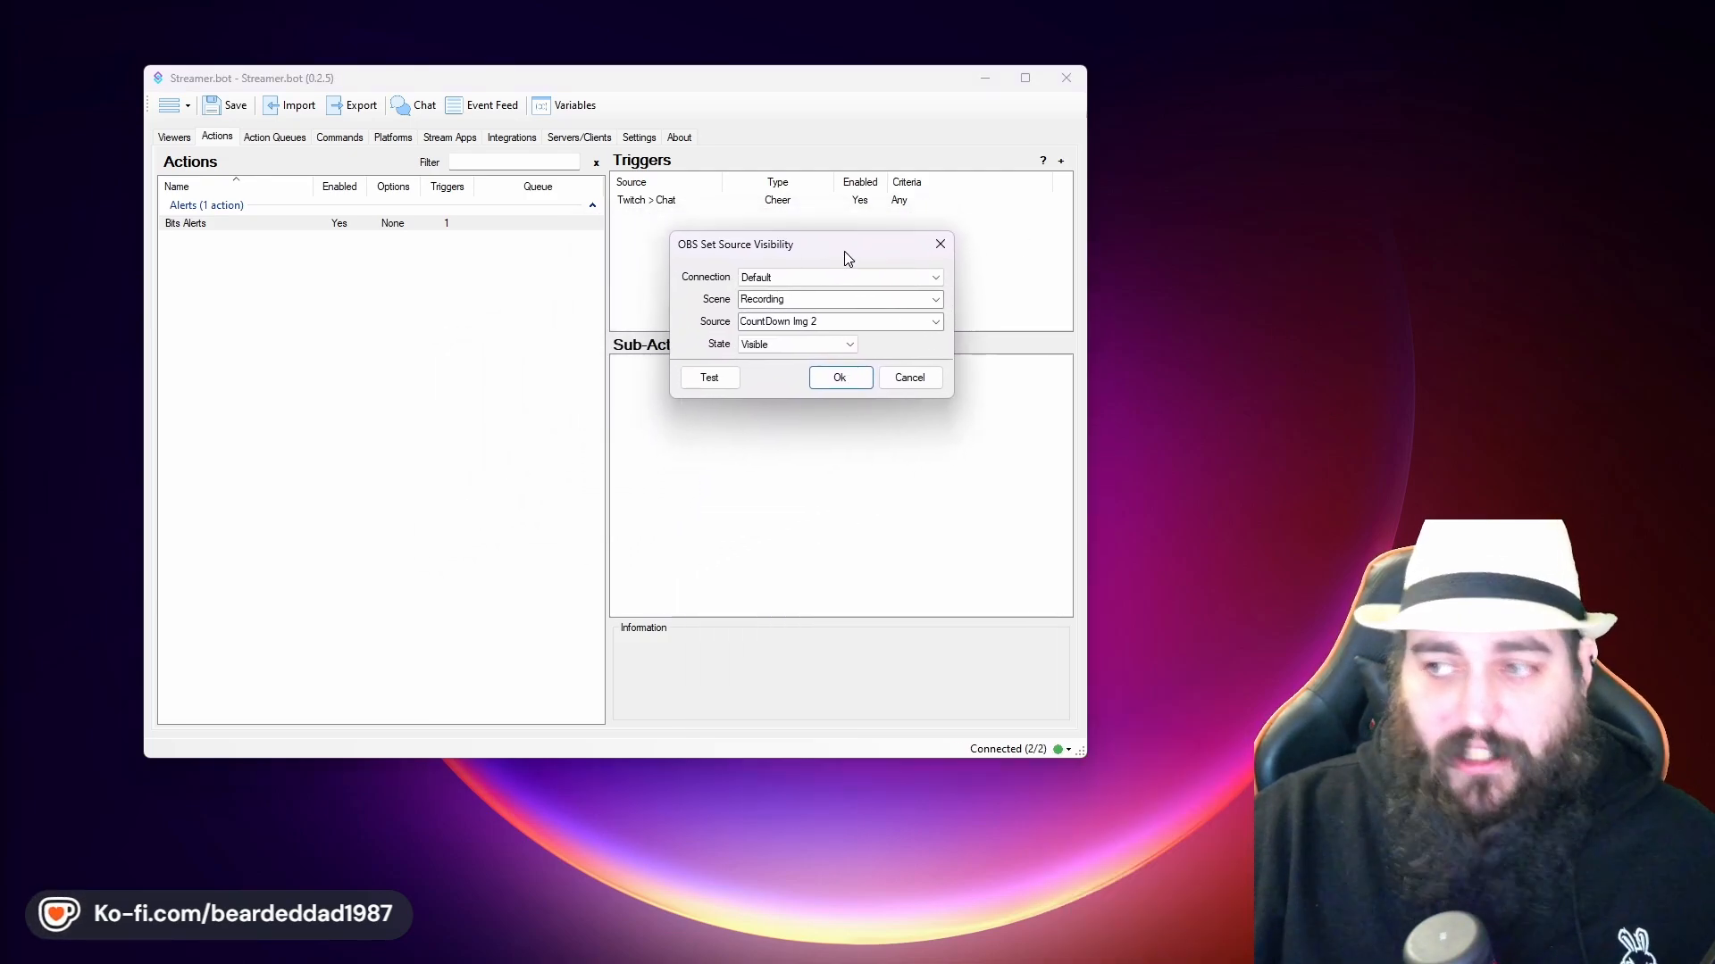
click(802, 279)
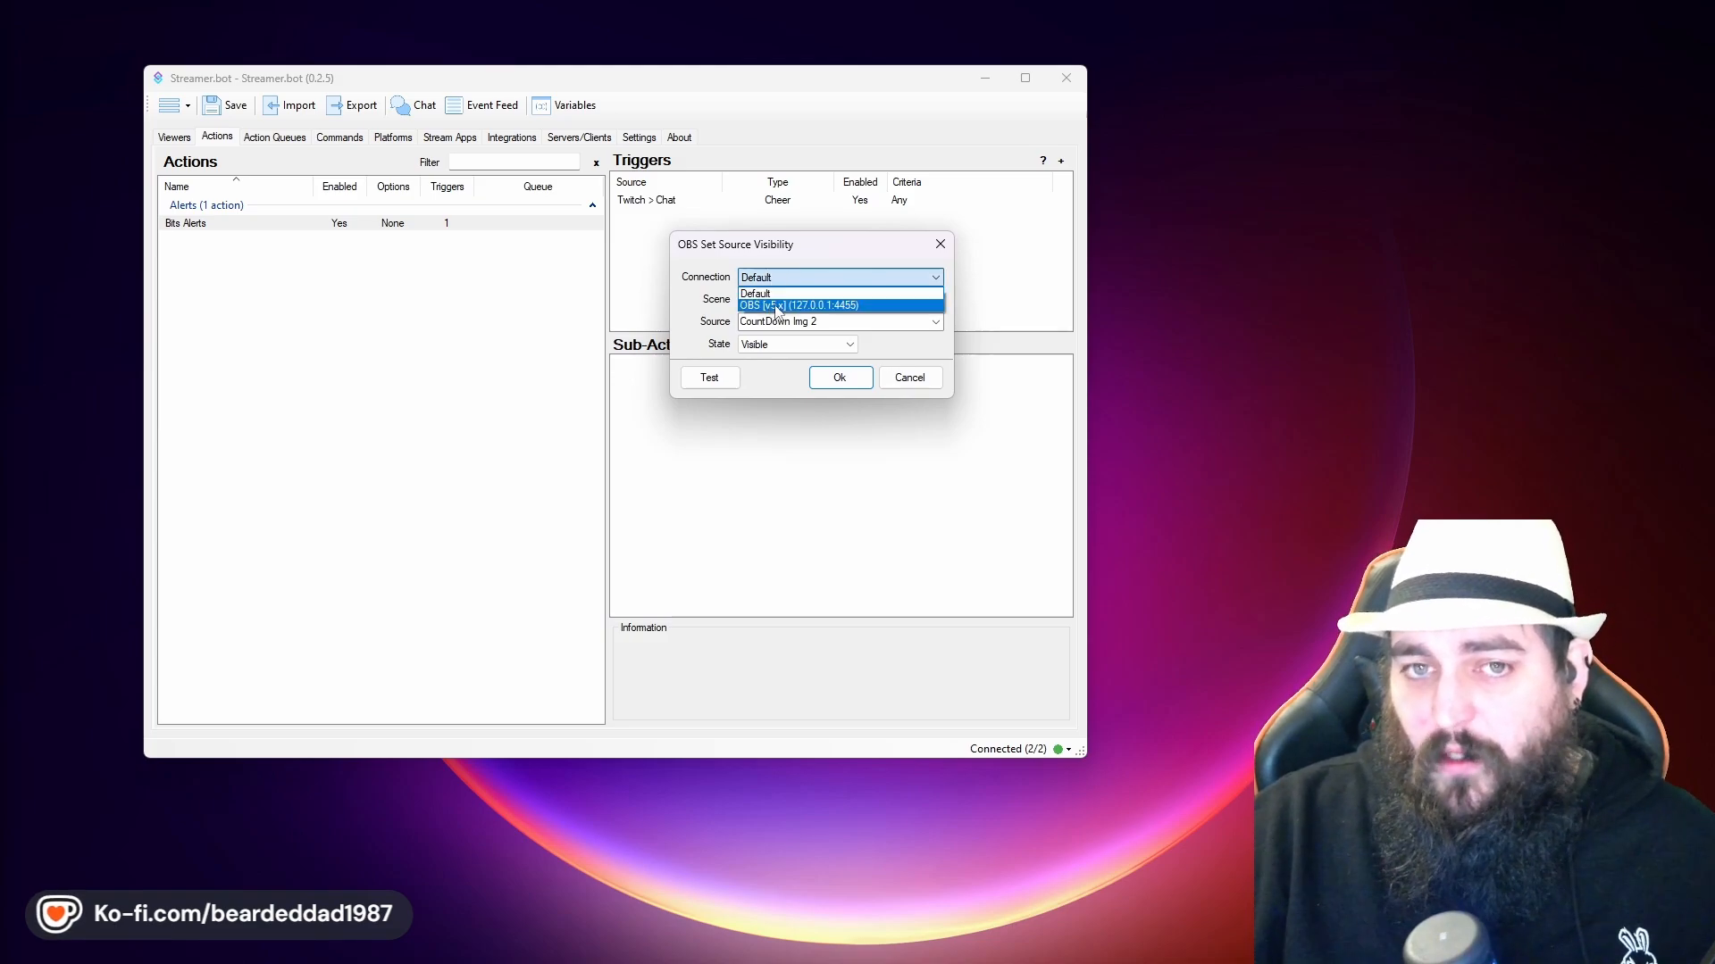
click(775, 295)
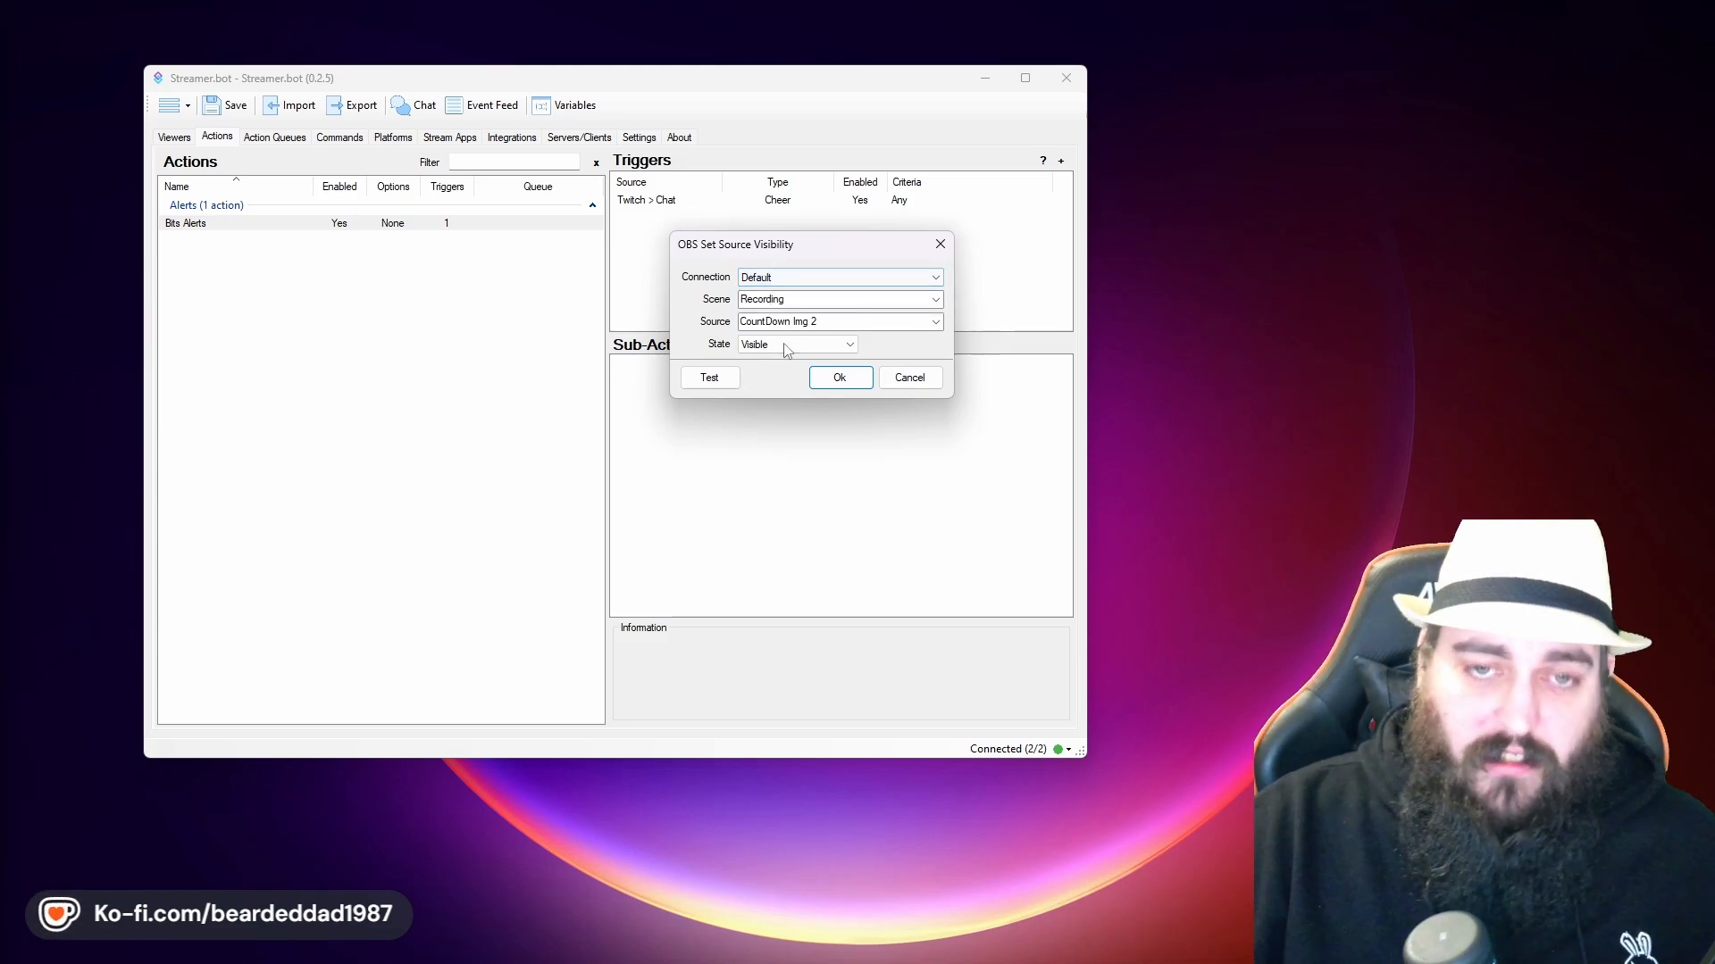
click(934, 277)
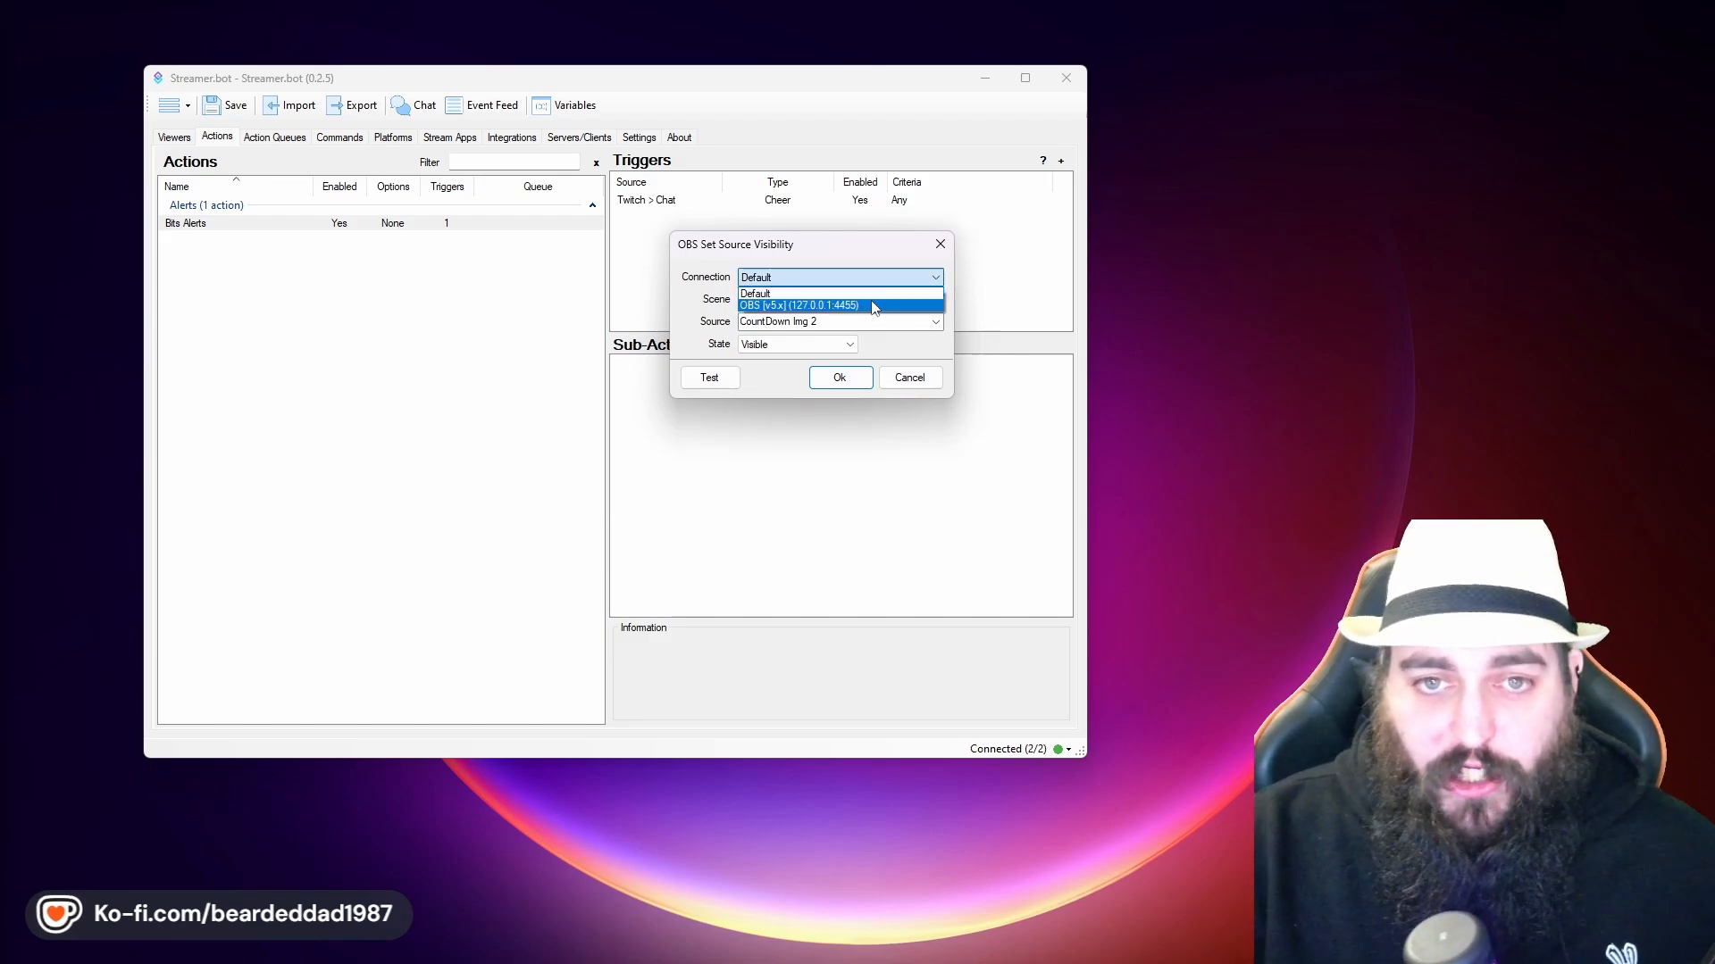
click(875, 293)
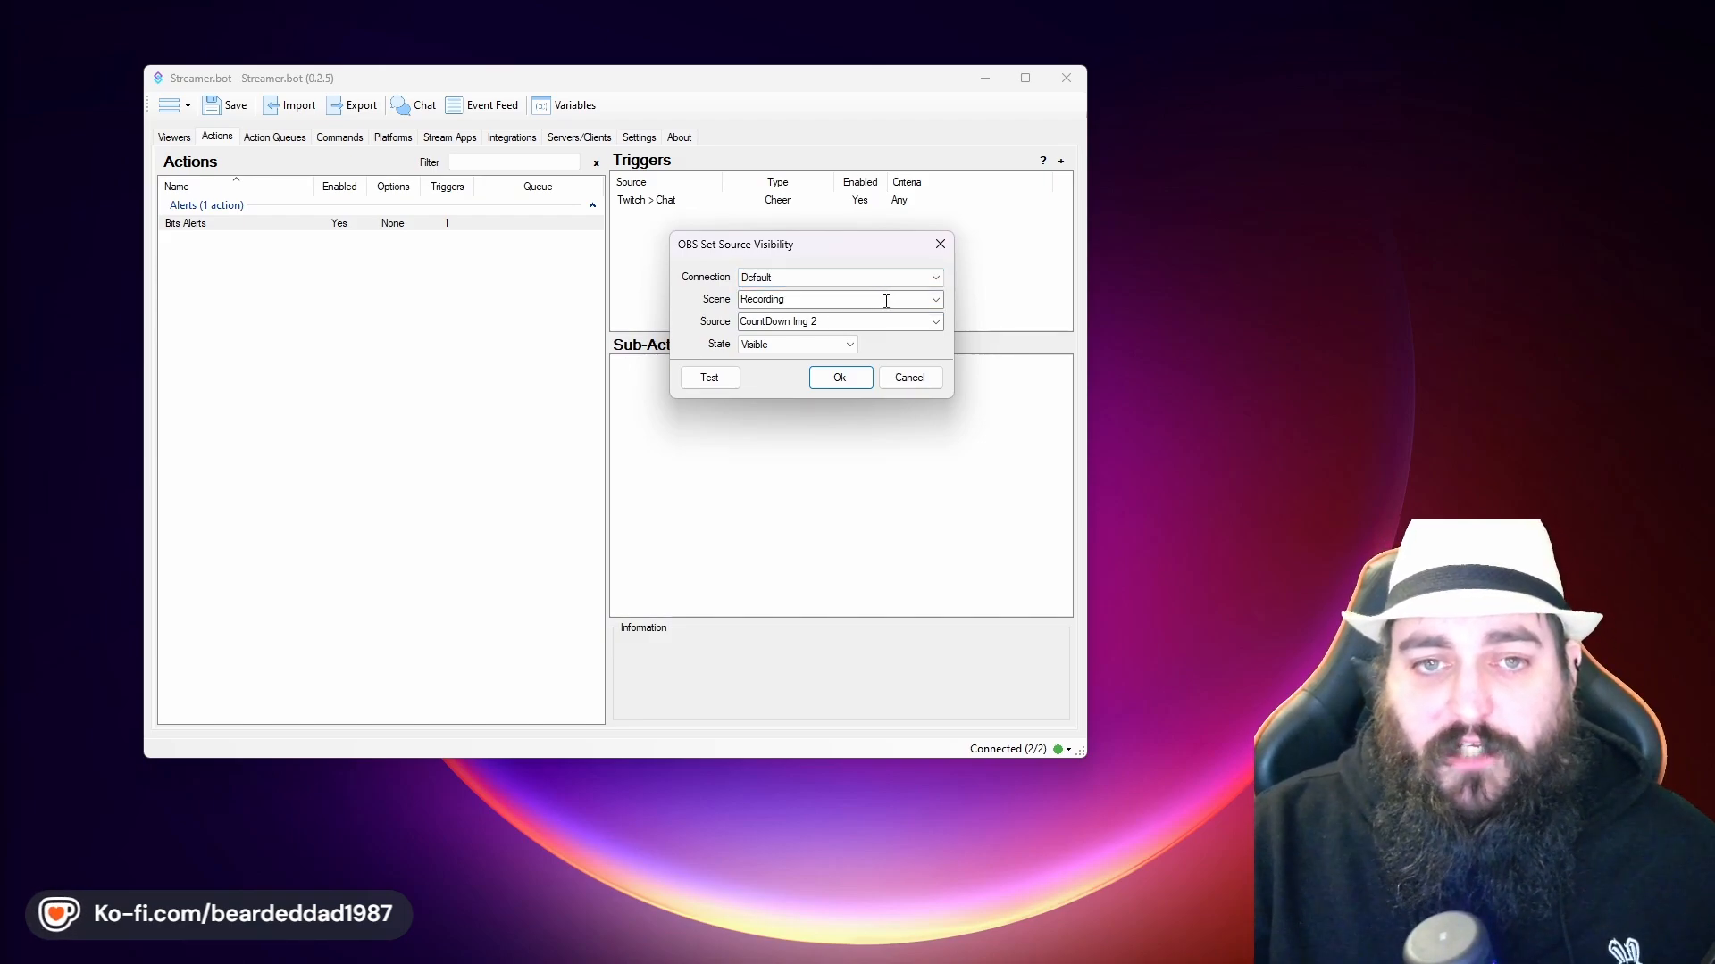
Set the sub-action to scene Recording, source Bit Alerts and state Visible, and confirm it
click(936, 300)
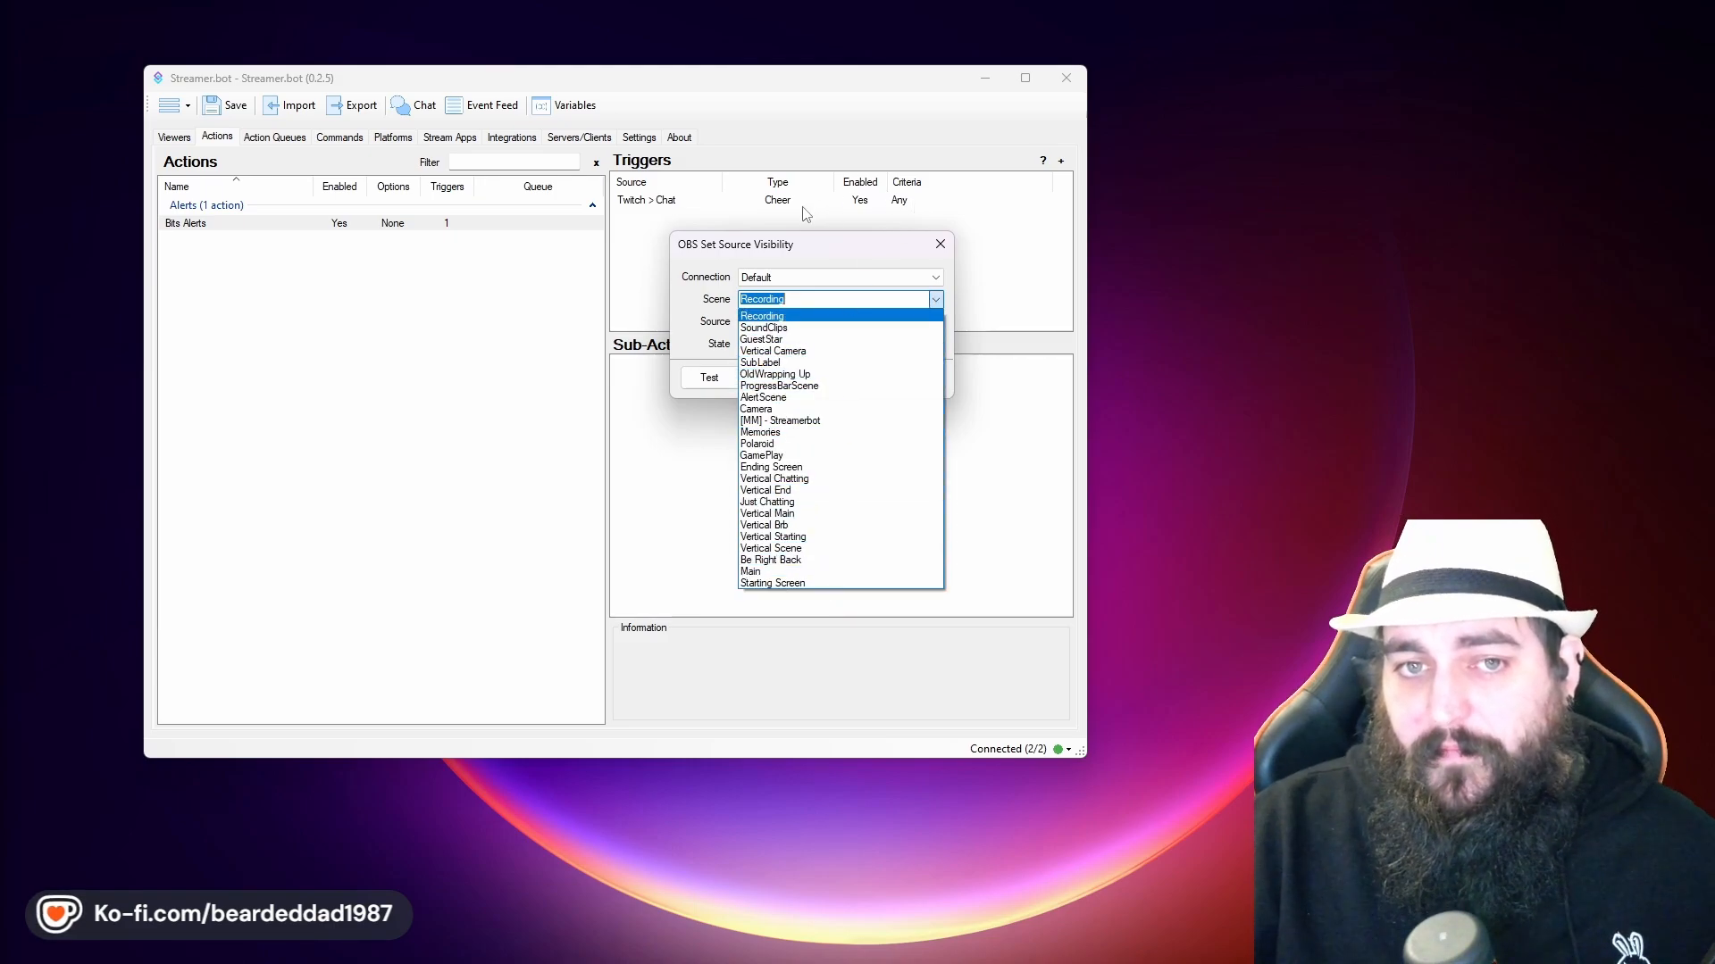
click(817, 317)
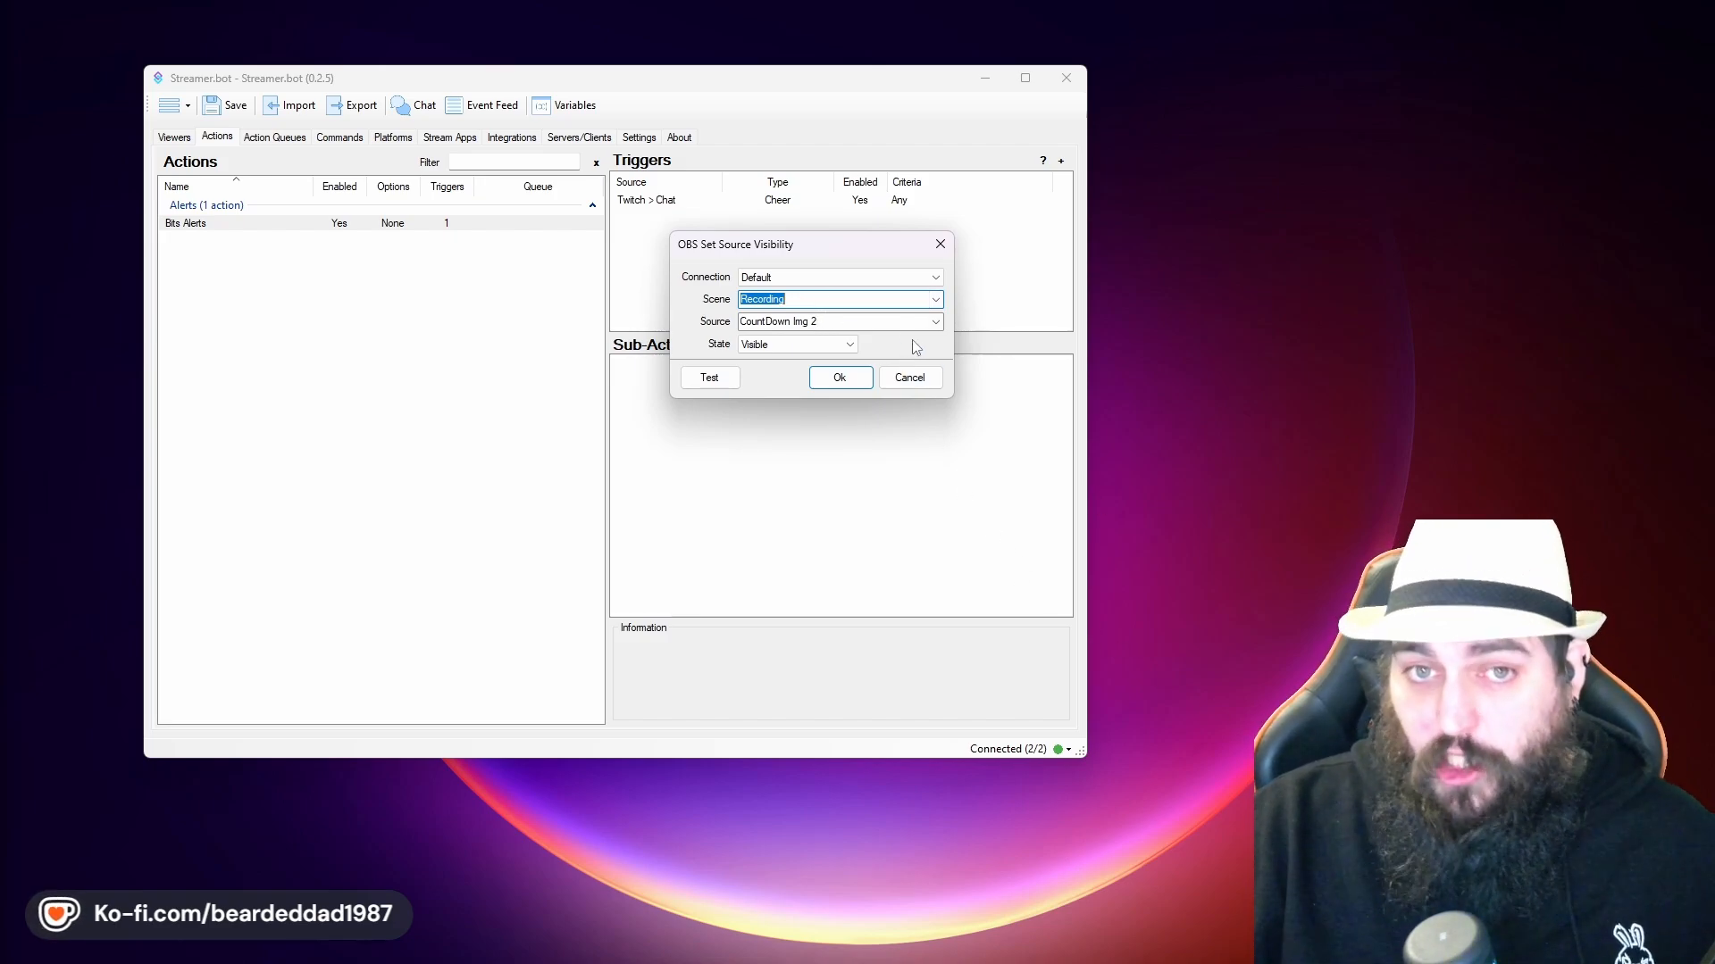
click(935, 323)
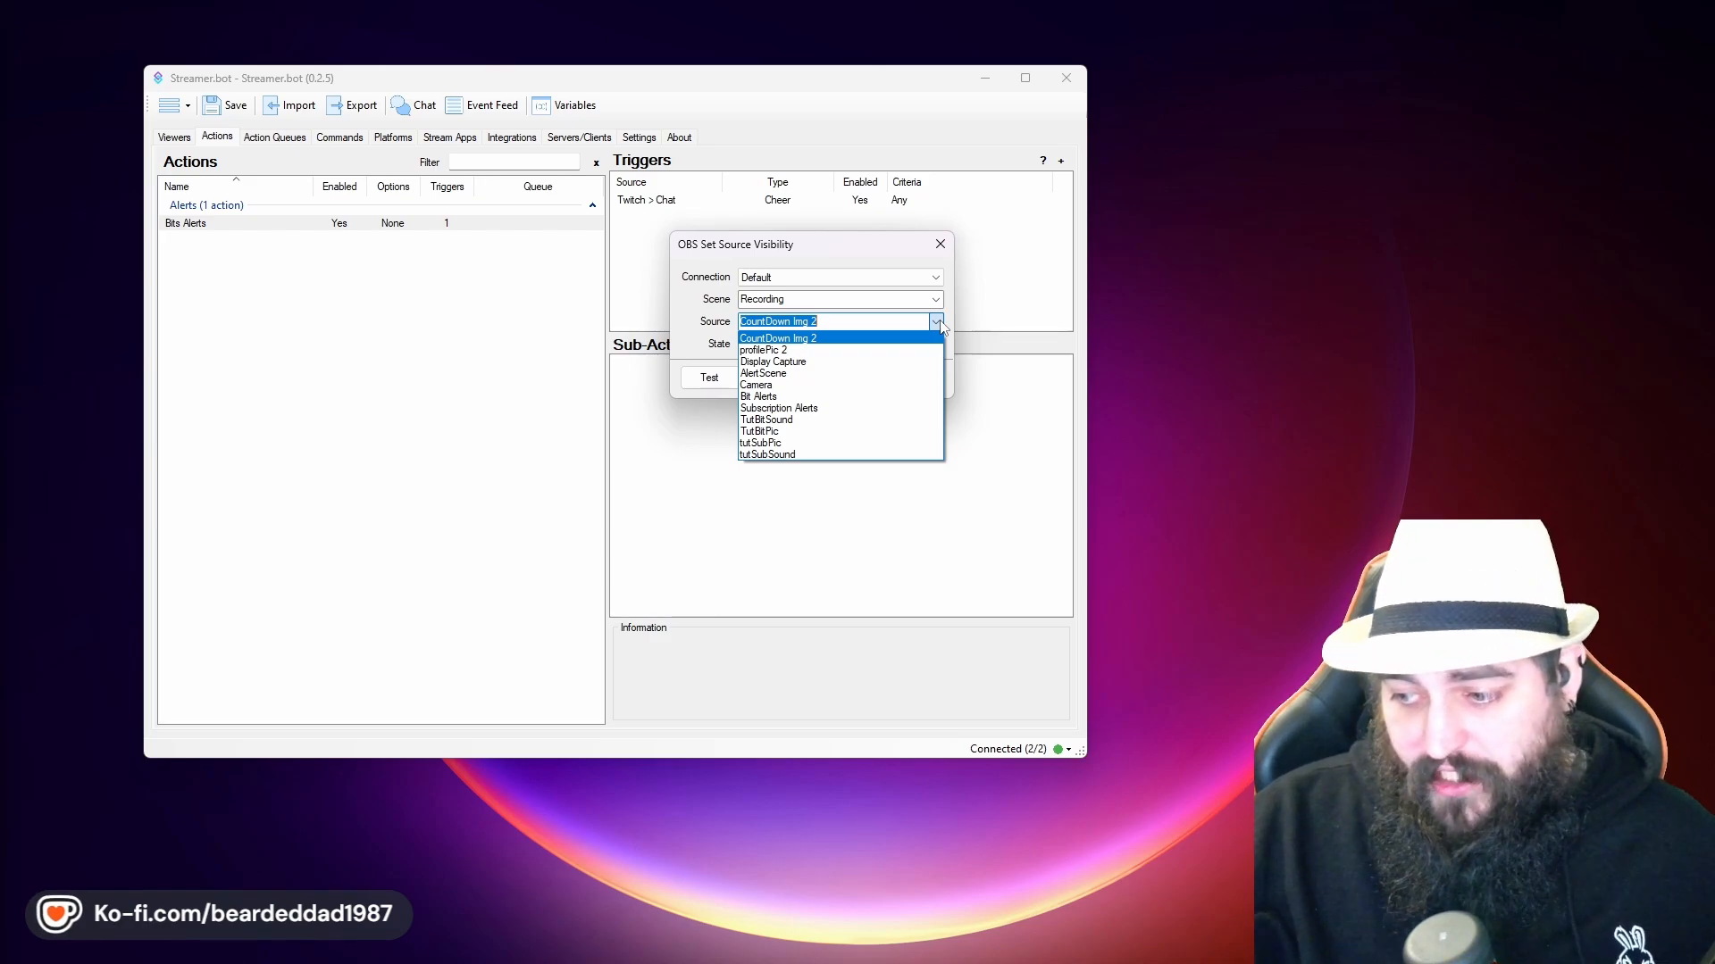
click(866, 397)
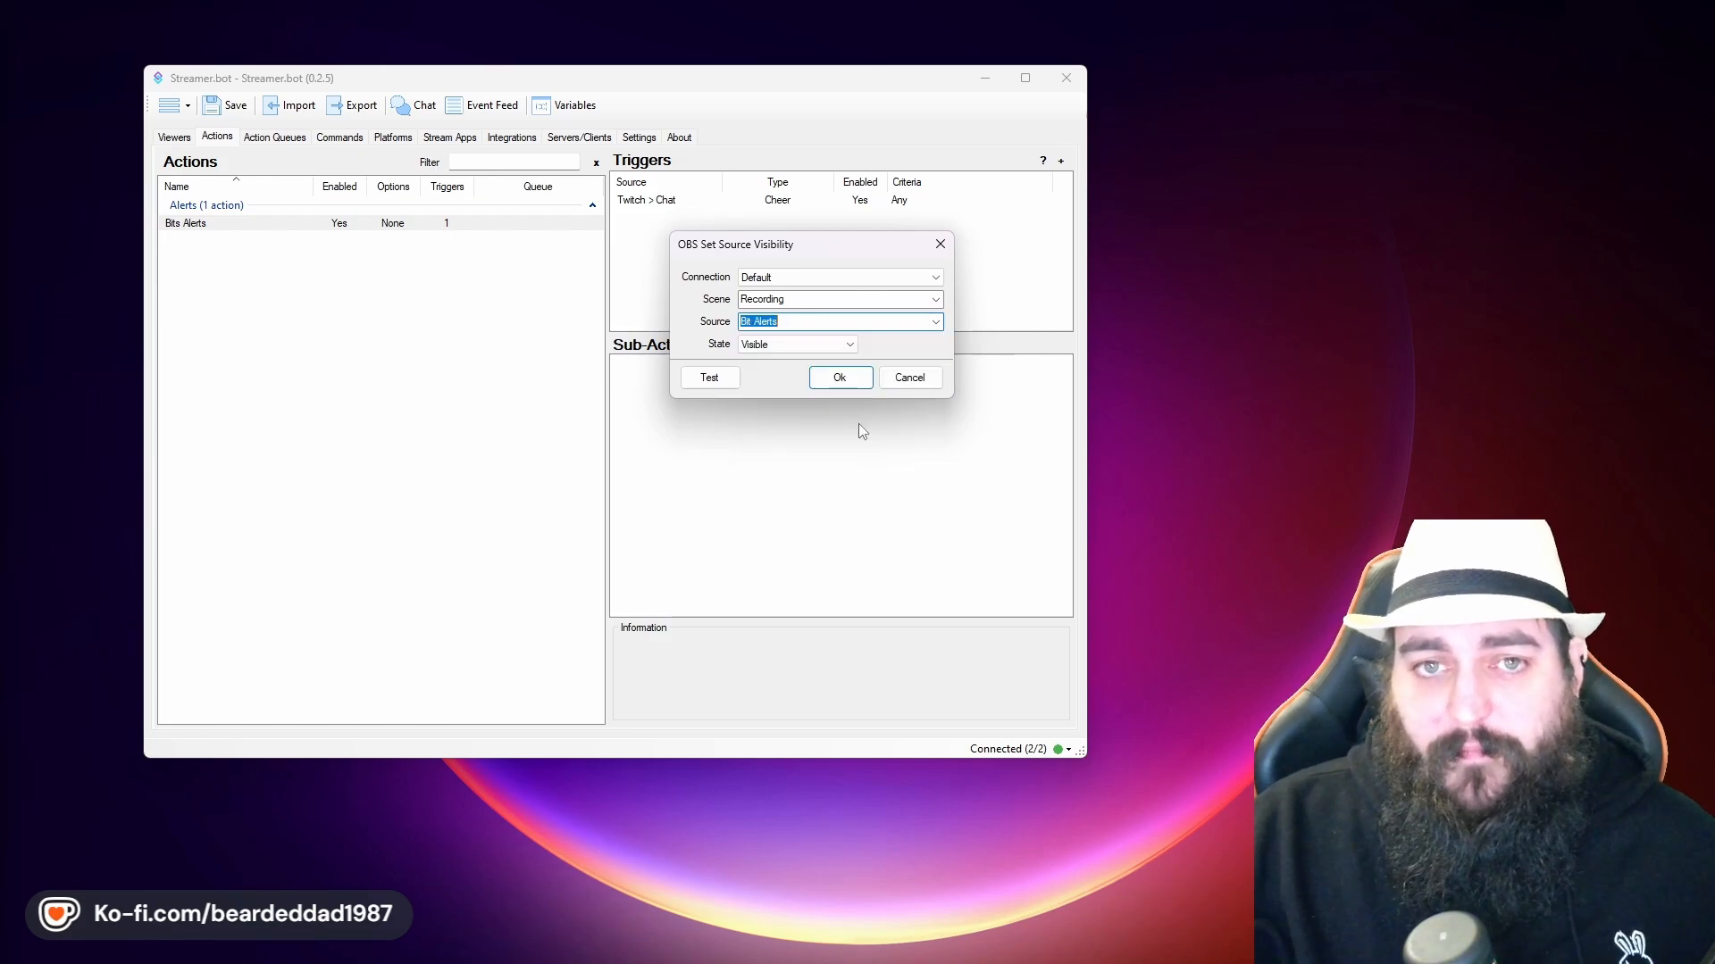
click(823, 350)
click(822, 350)
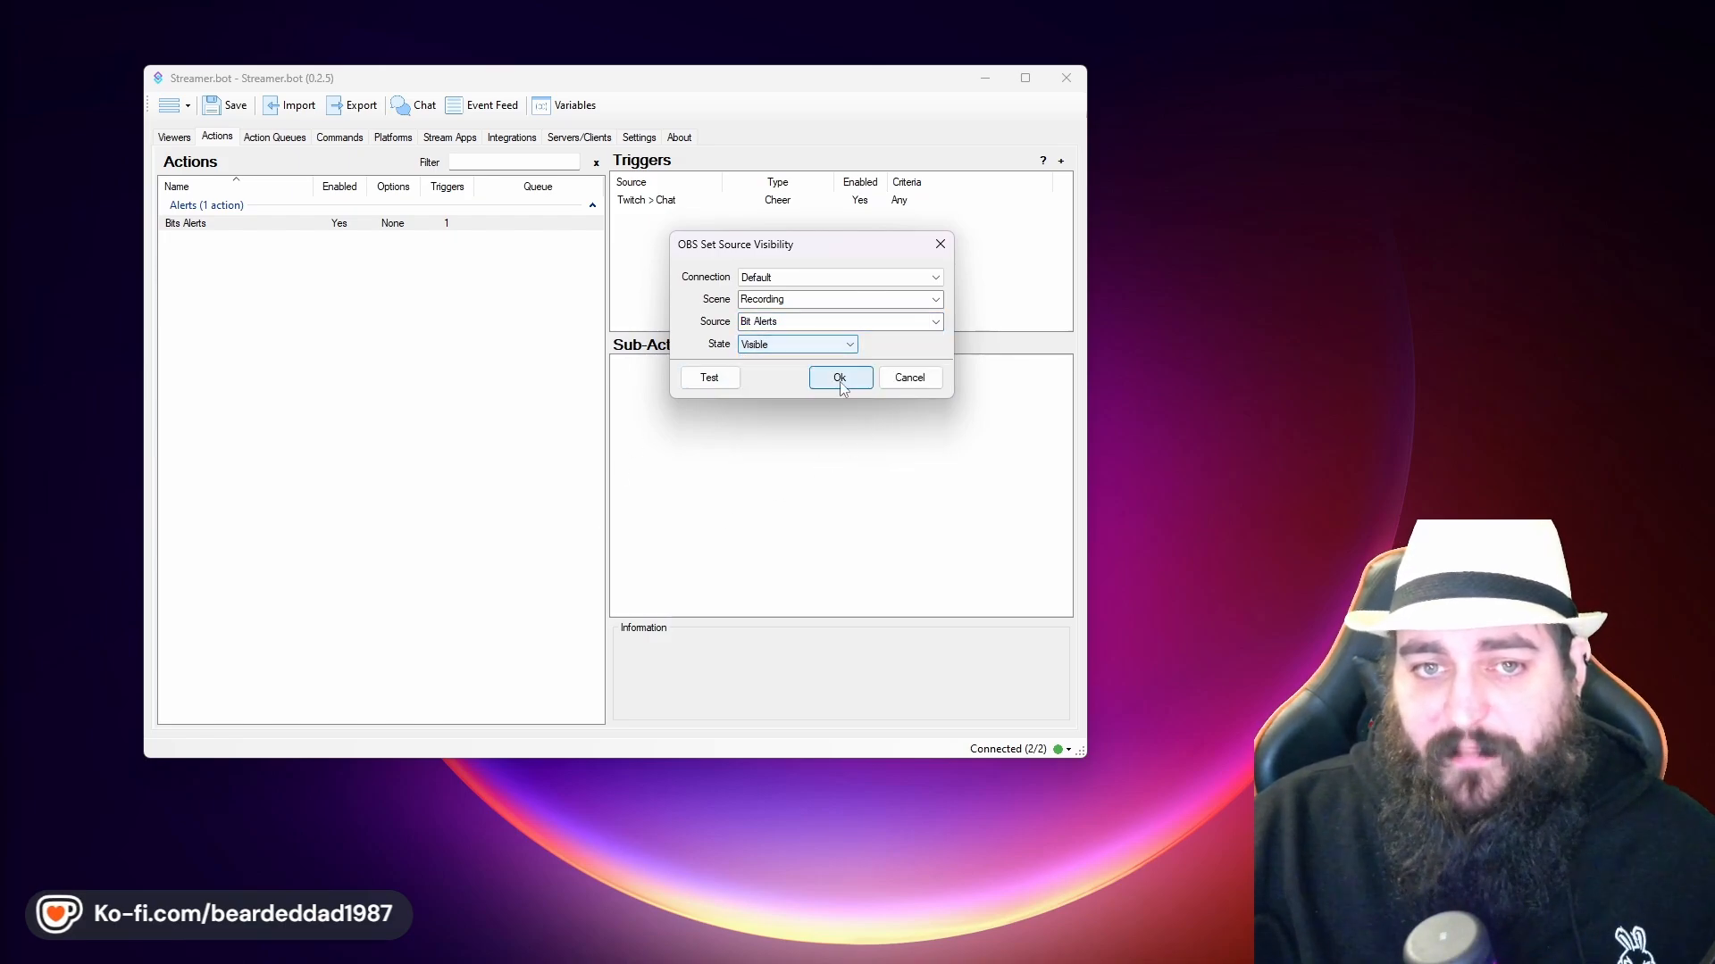
click(835, 376)
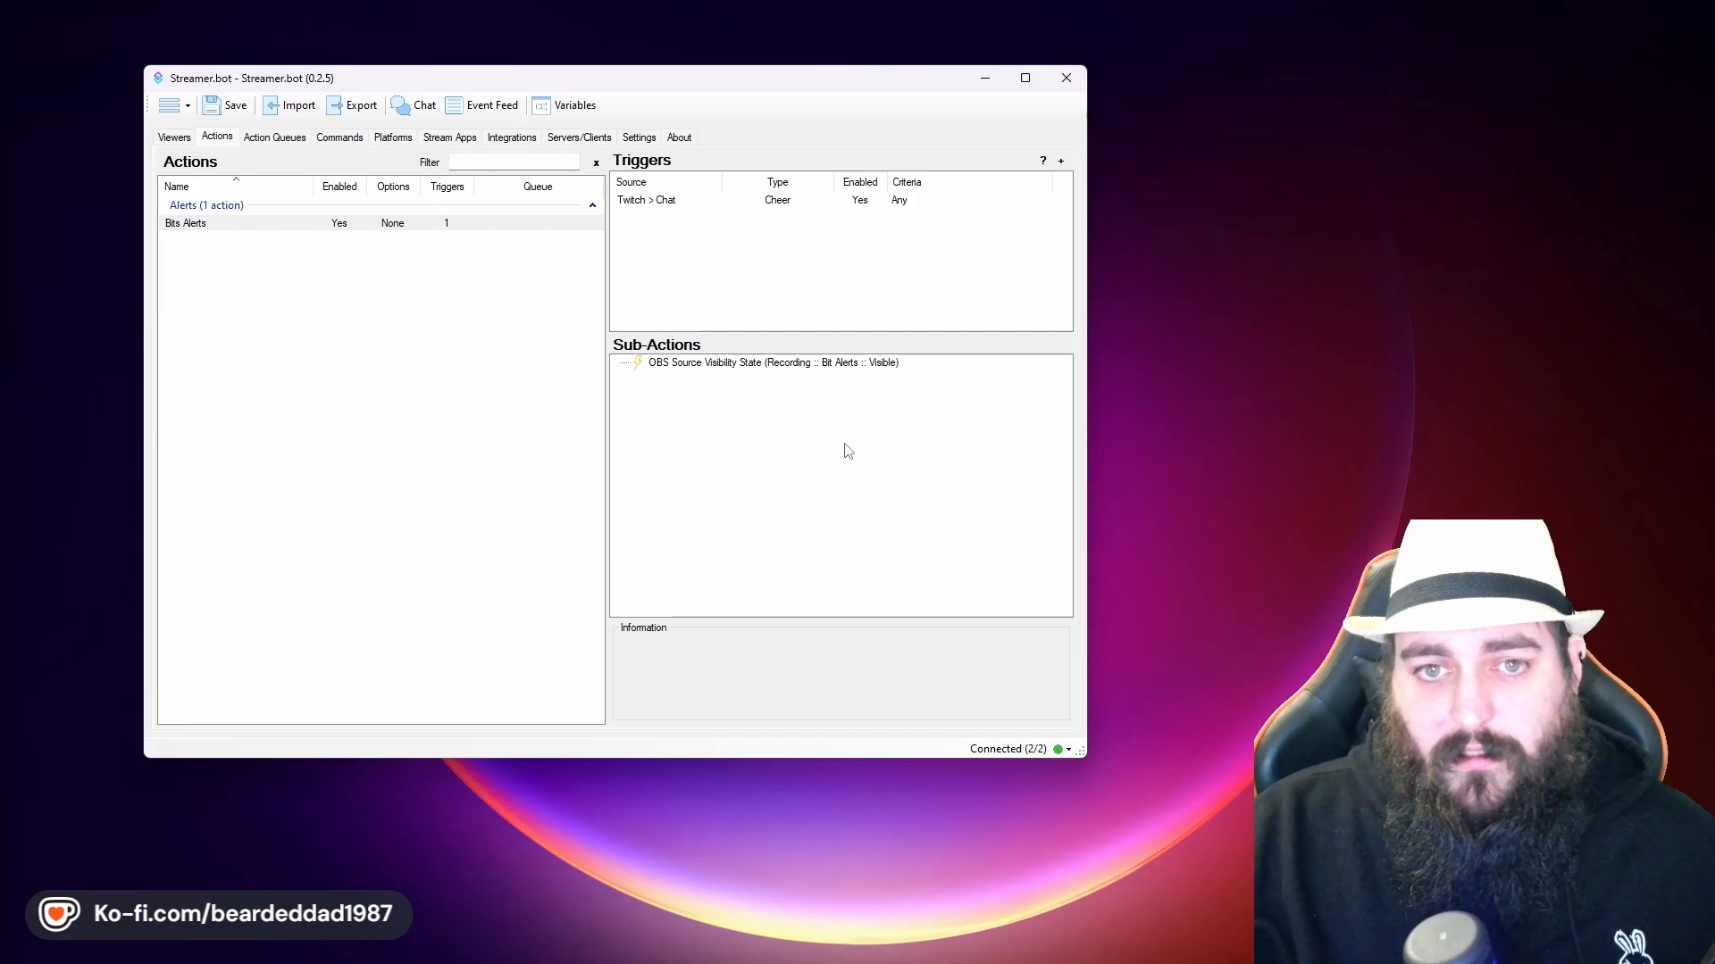
Place Streamer.bot over the OBS window, reopen the source visibility sub-action, and test it with the Visible state
drag(835, 89, 1369, 223)
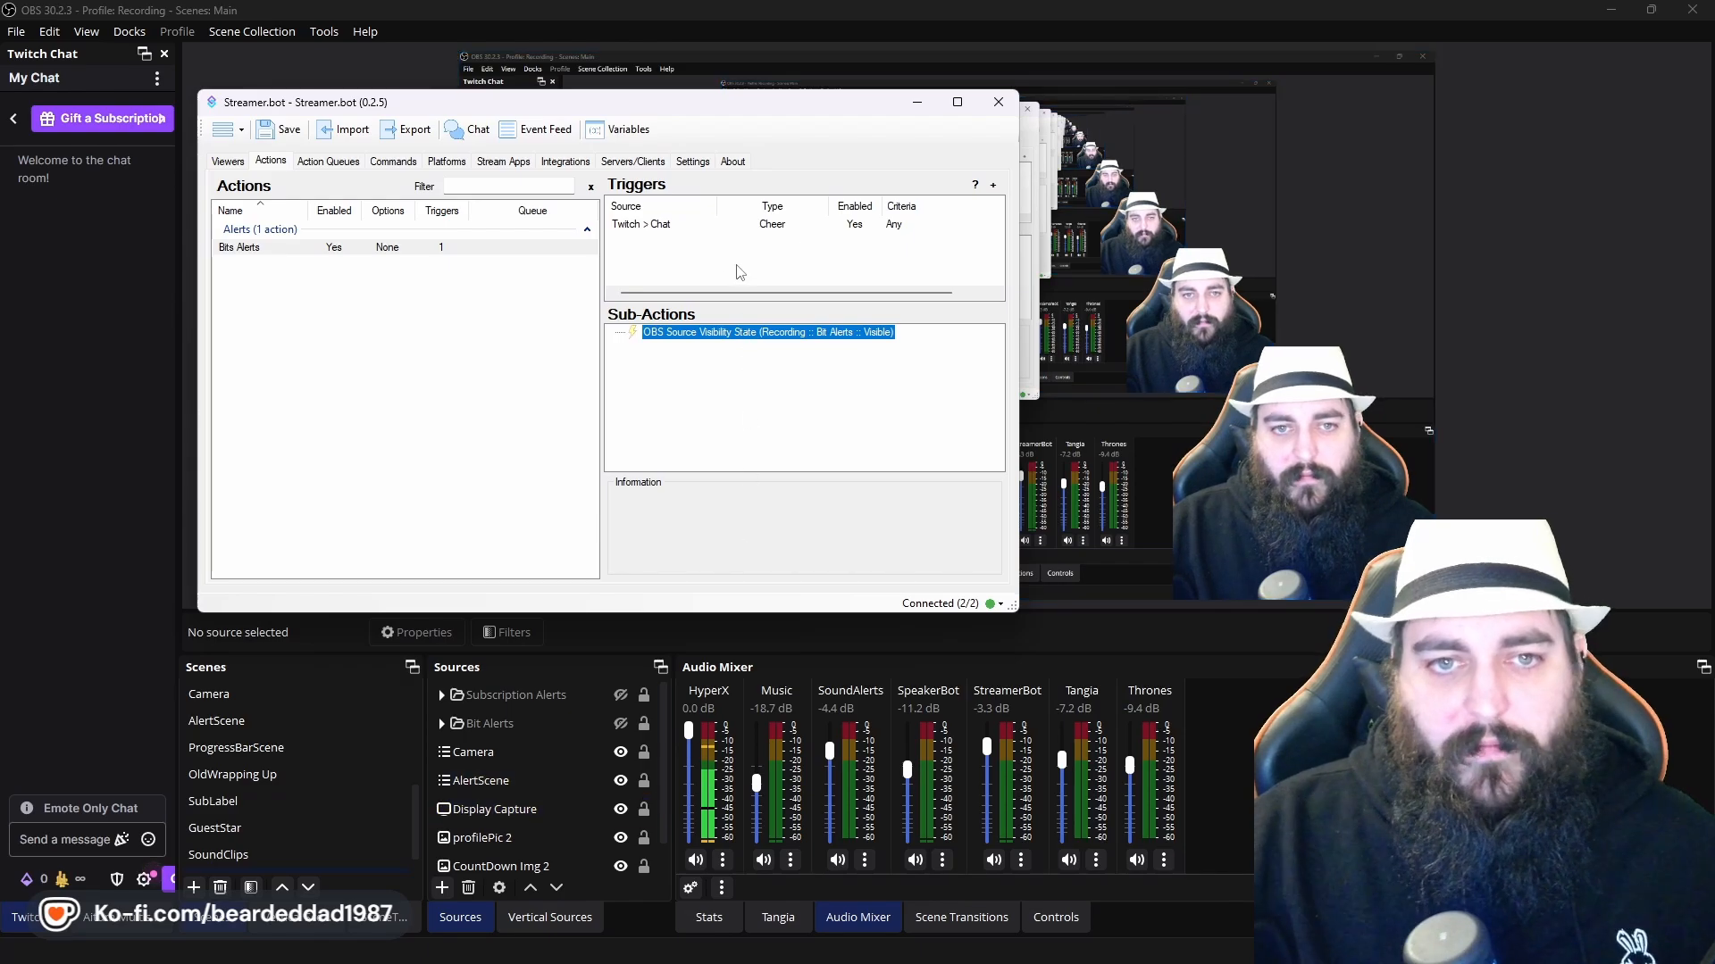
click(717, 342)
click(710, 333)
right_click(699, 333)
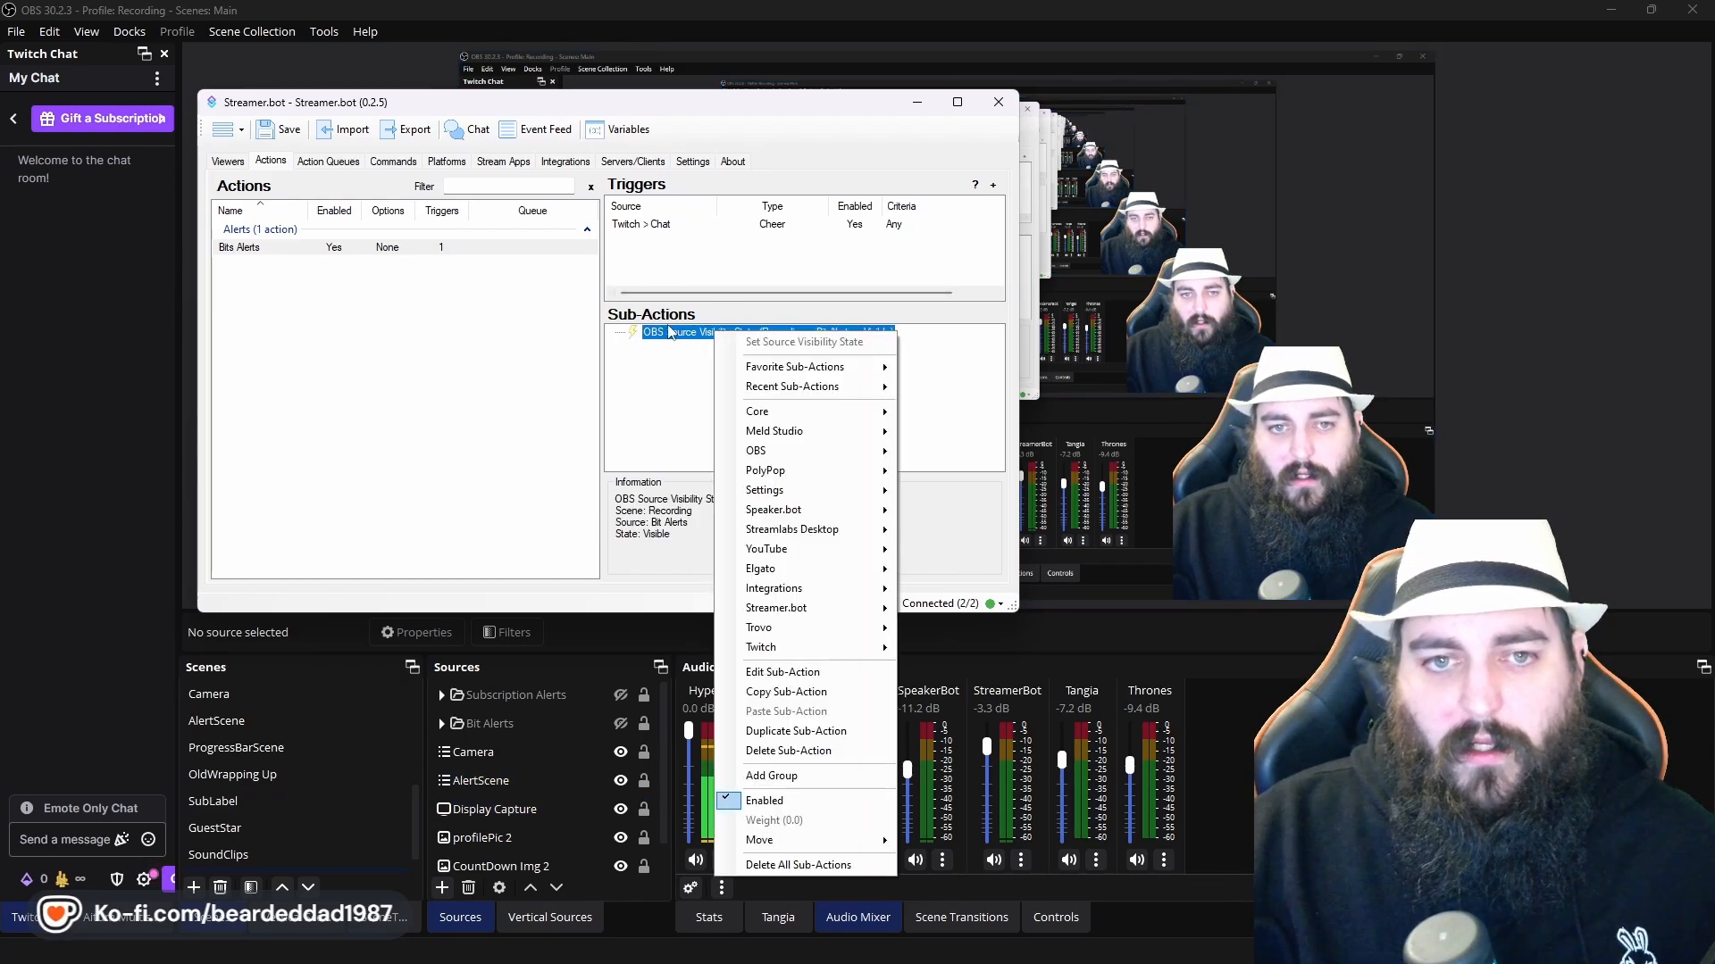
click(672, 333)
double_click(671, 335)
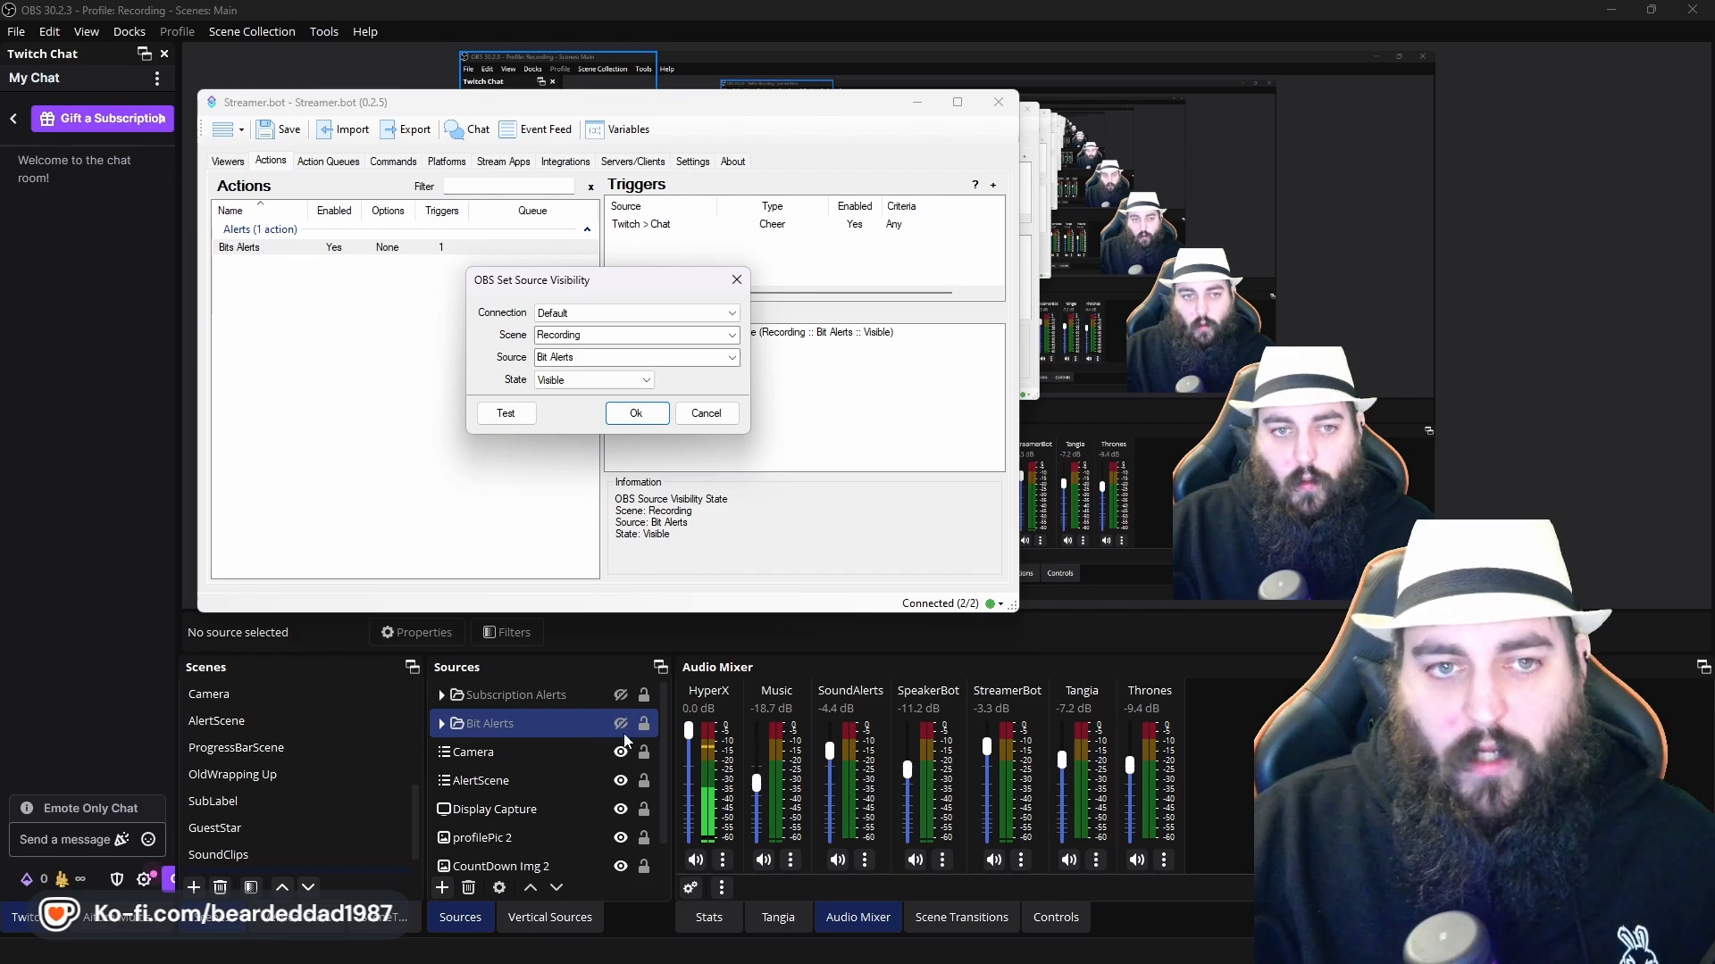
click(505, 413)
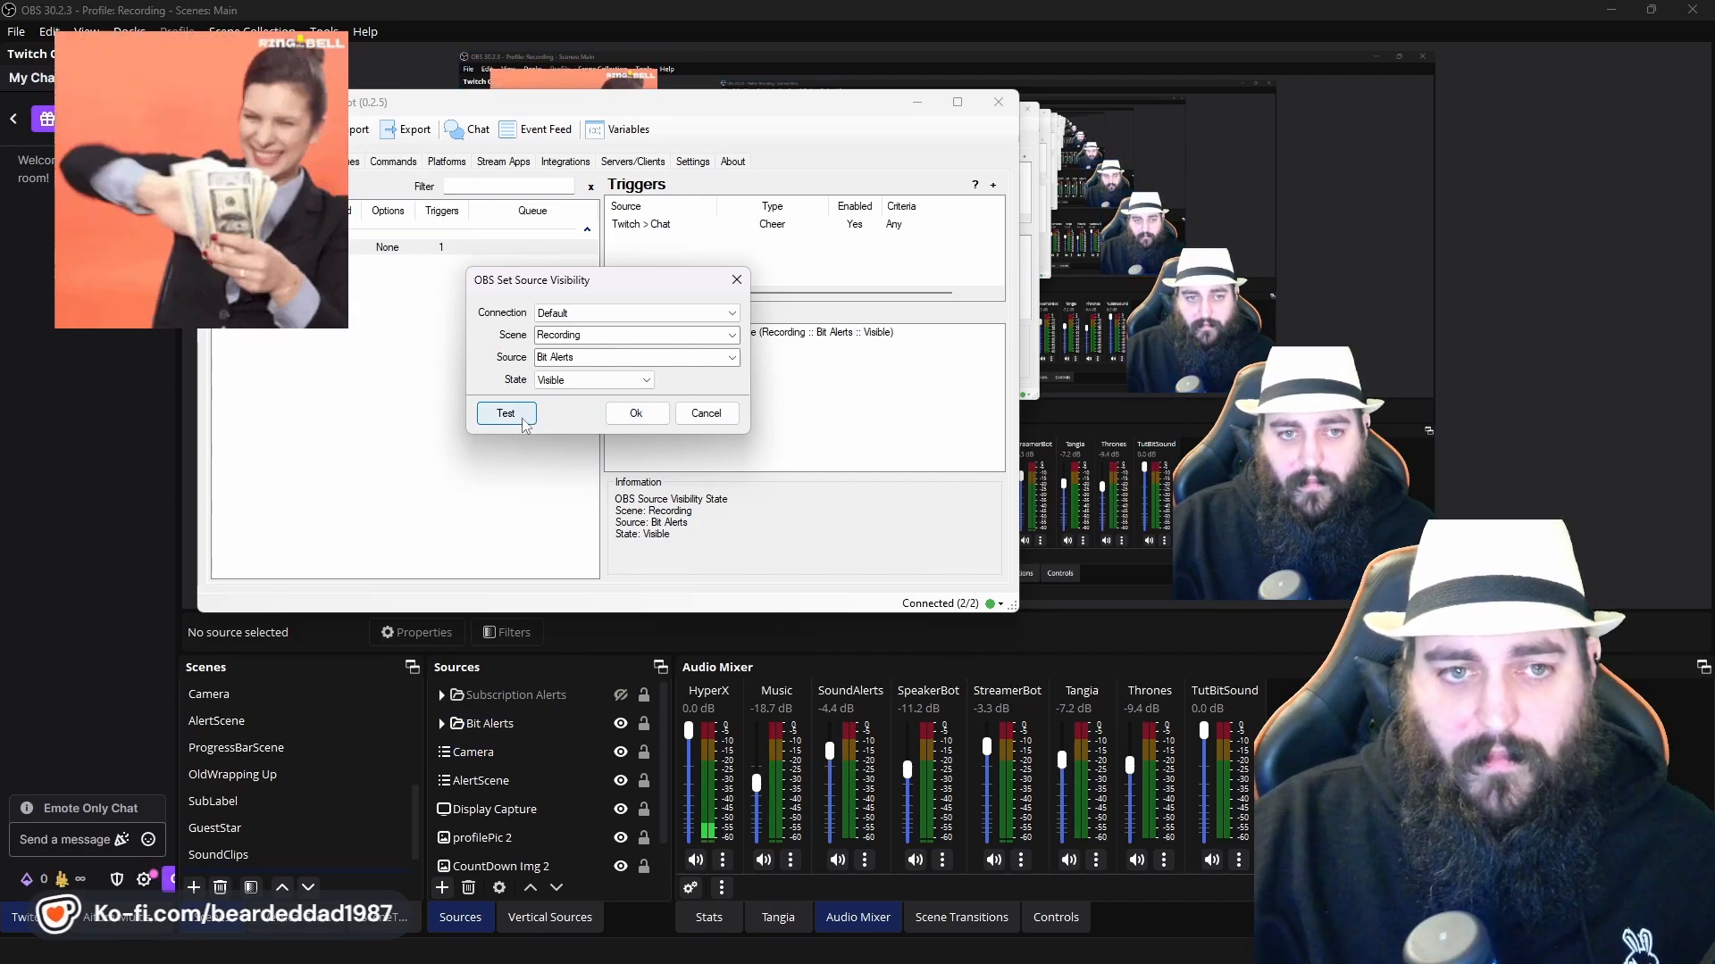
Test the Bit Alerts visibility sub-action with the state set to Hidden, Visible, and Hidden again
click(594, 379)
click(571, 407)
click(506, 413)
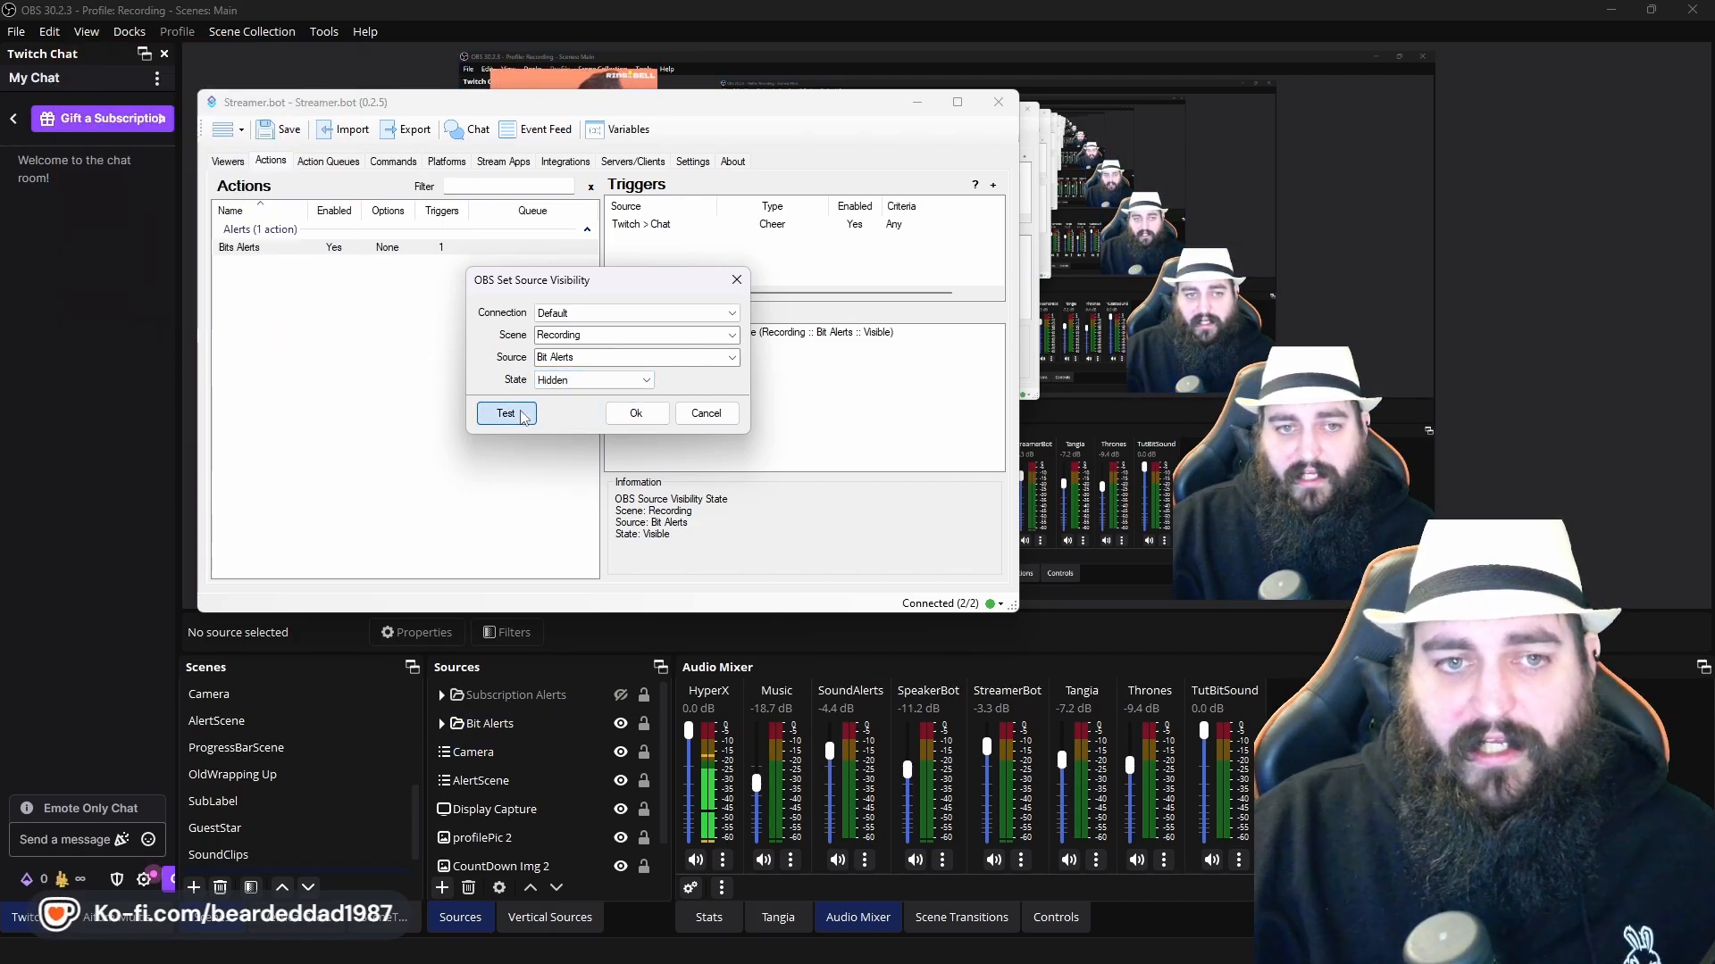
click(594, 381)
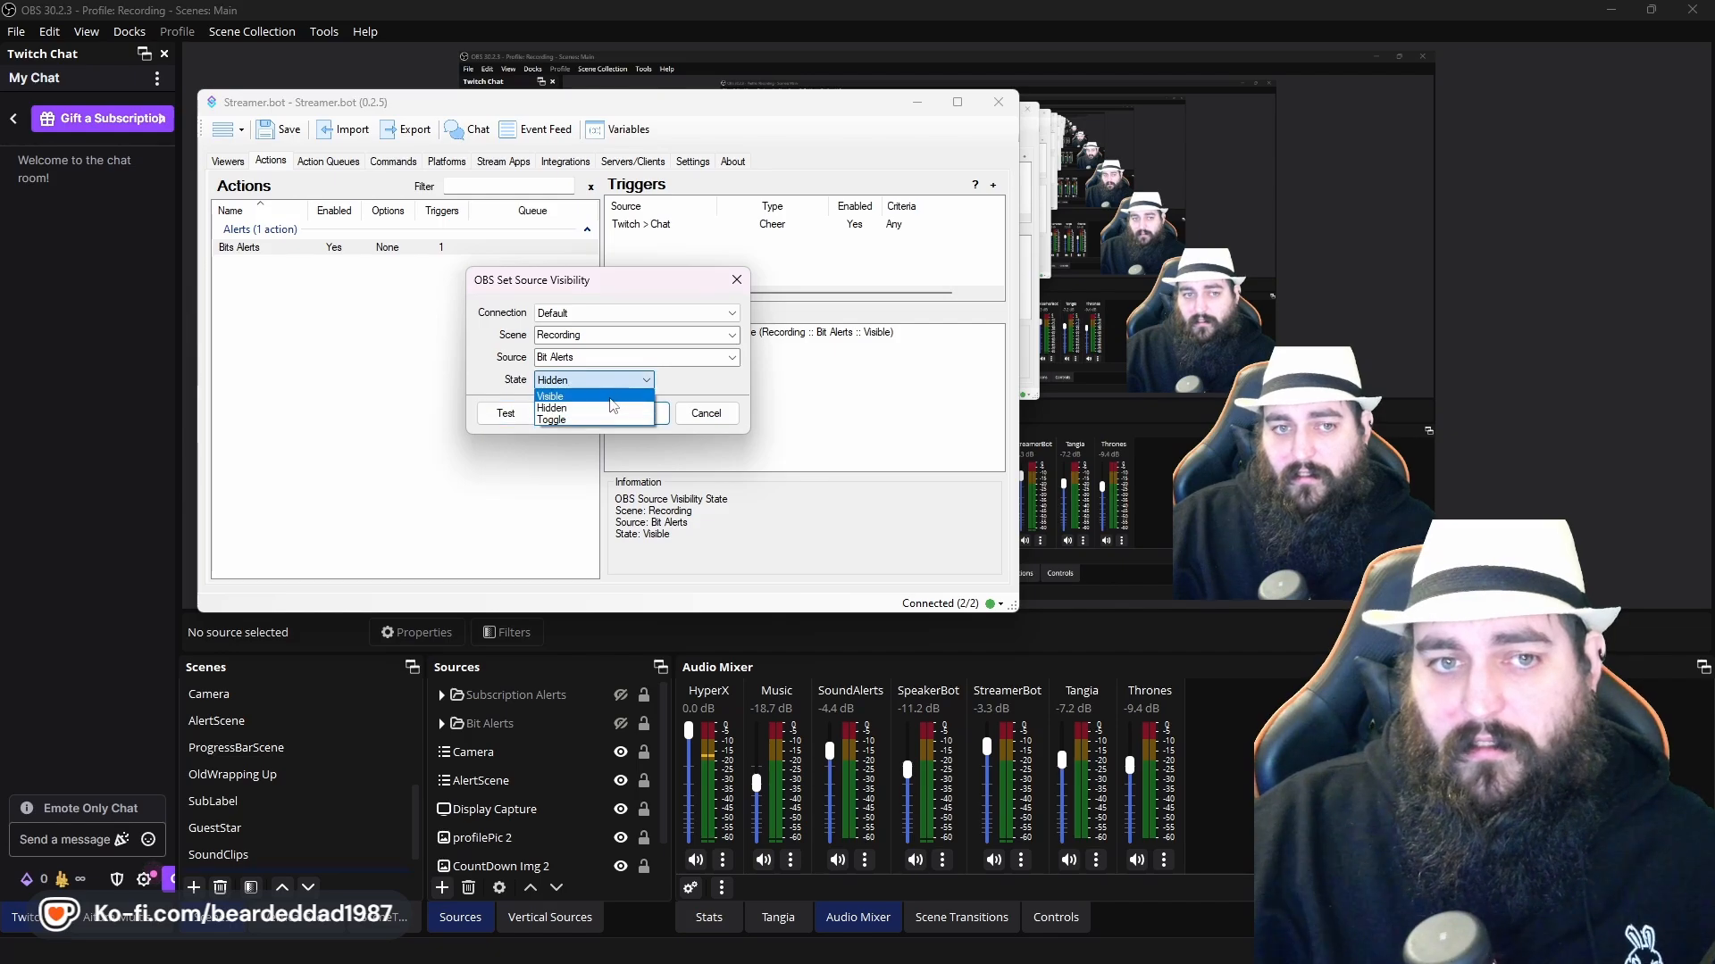
click(589, 395)
click(488, 415)
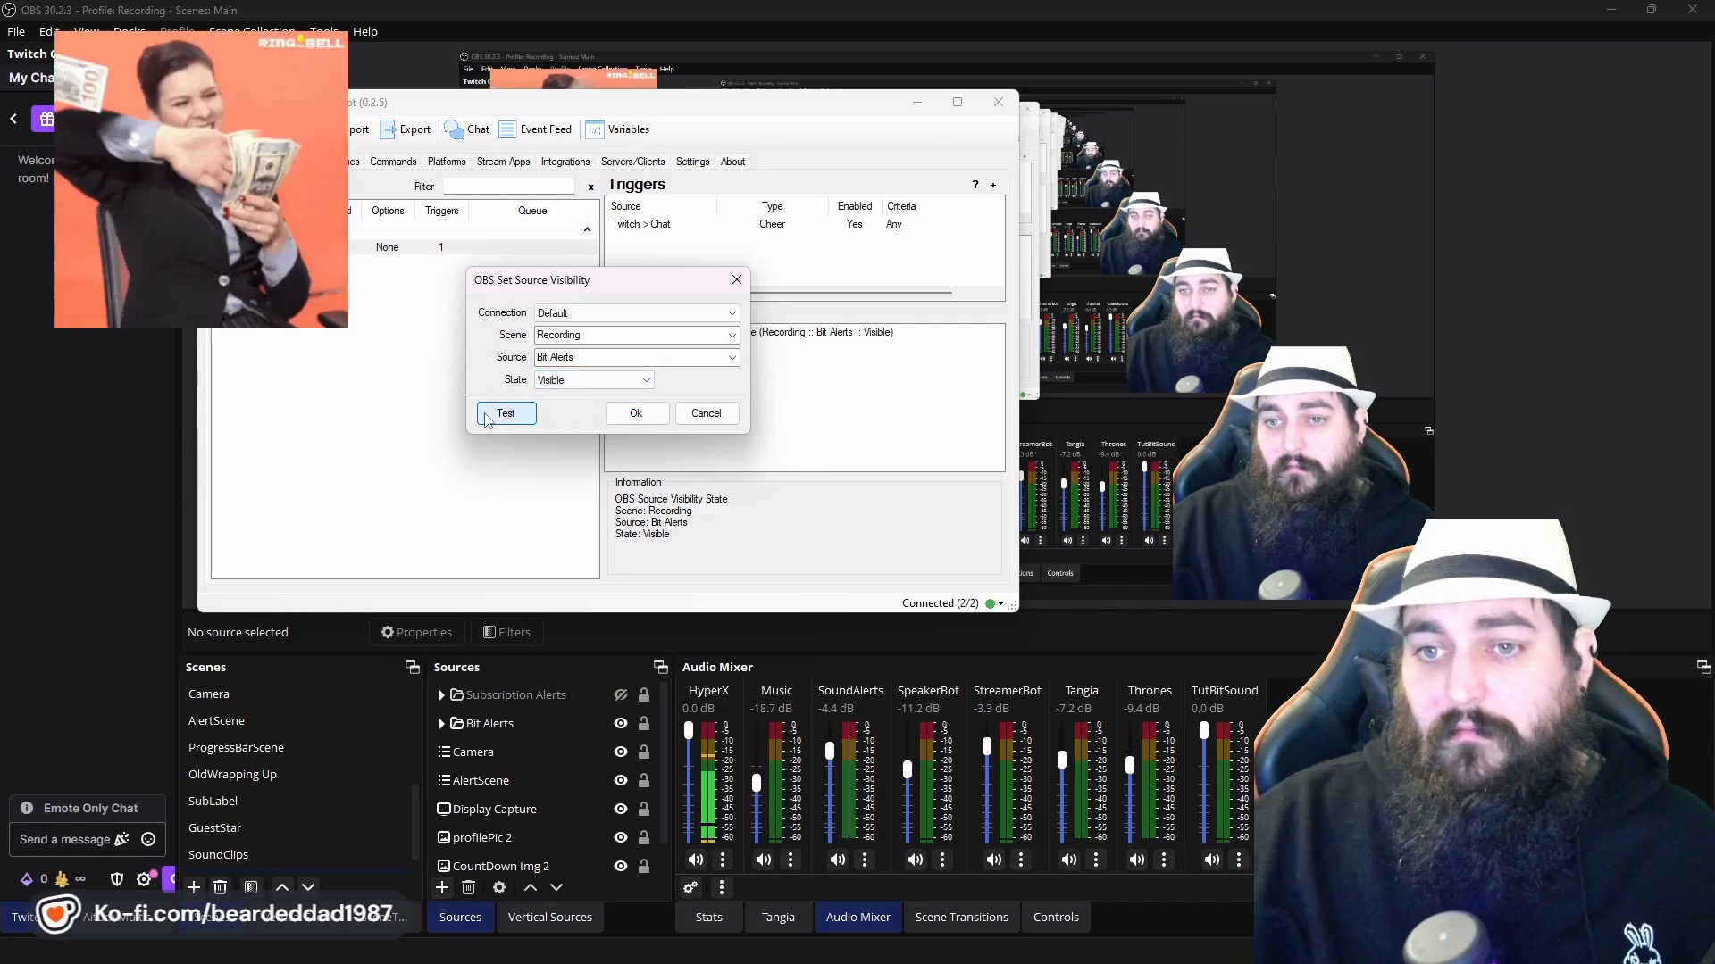
click(593, 382)
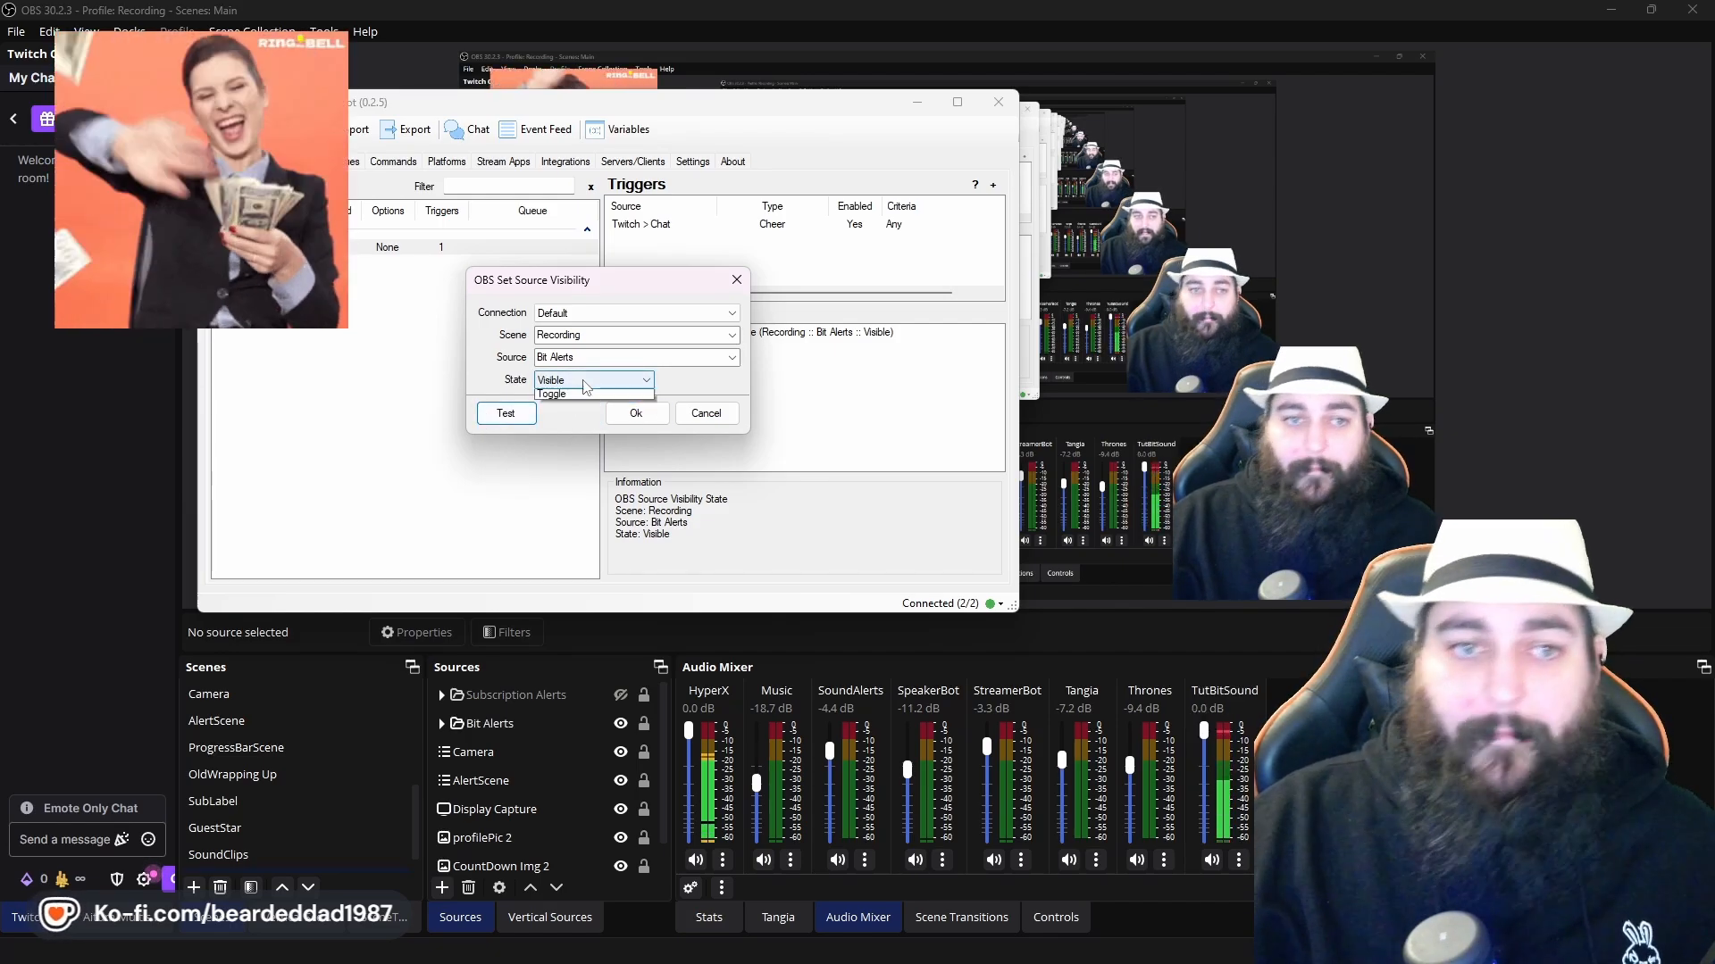
click(571, 400)
click(502, 415)
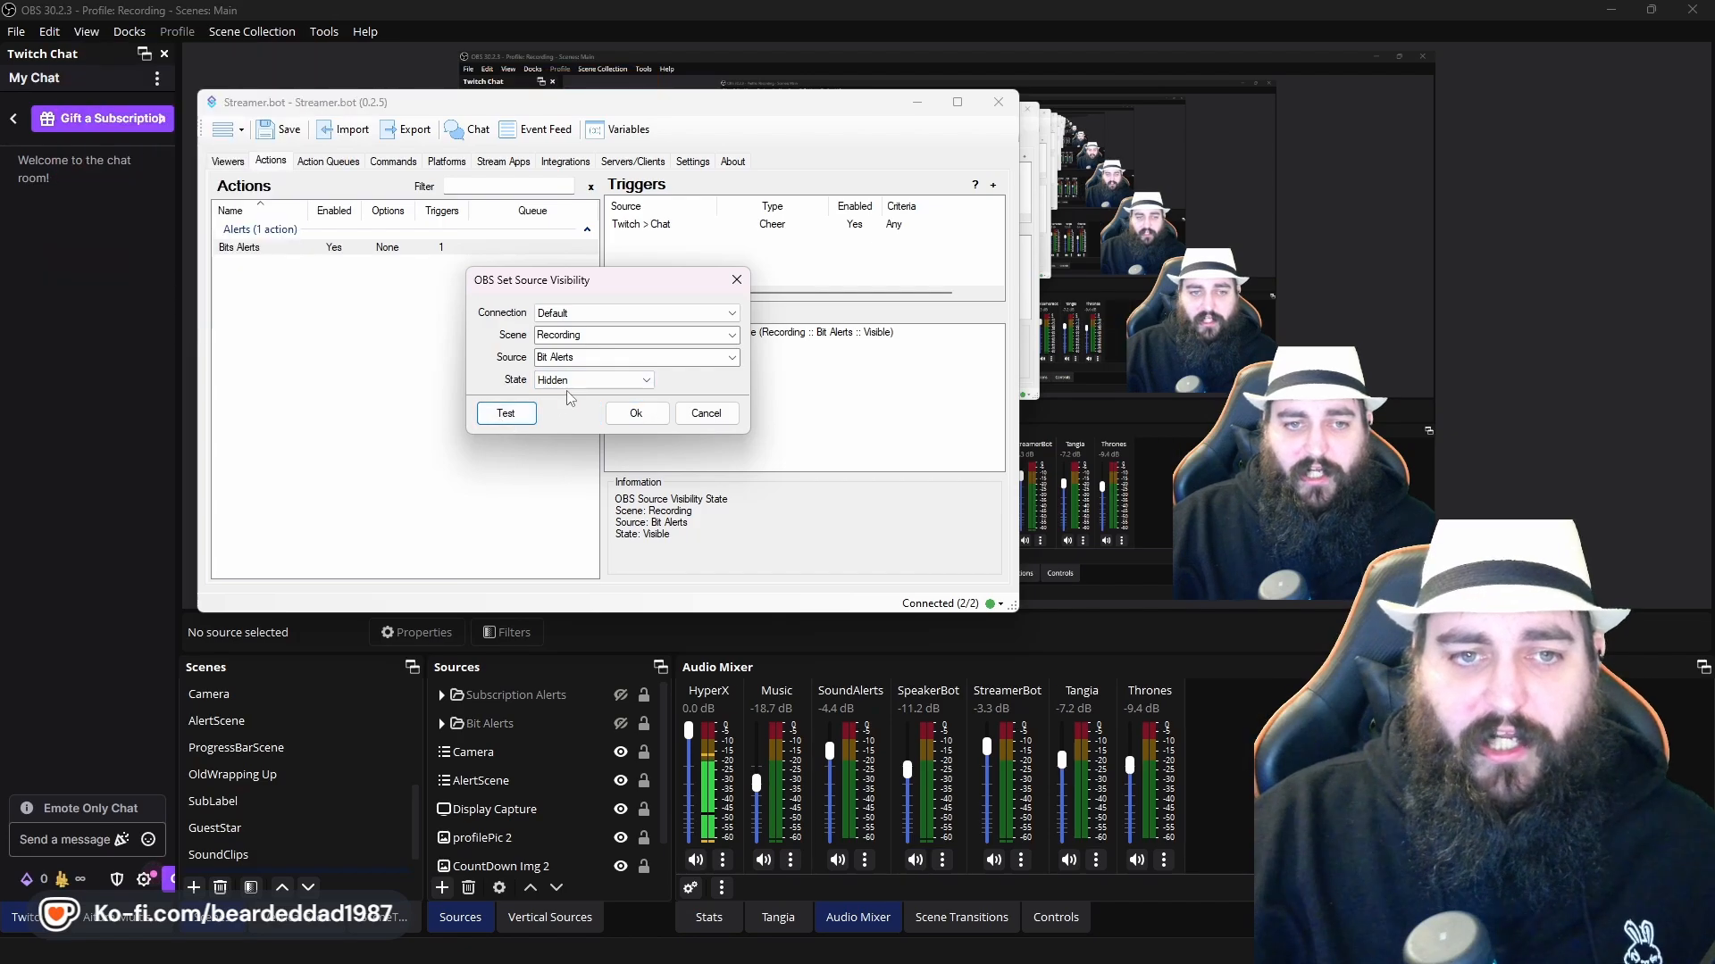
Set the Bit Alerts source visibility sub-action's state back to Visible and confirm it
click(593, 380)
click(592, 394)
click(641, 414)
click(776, 399)
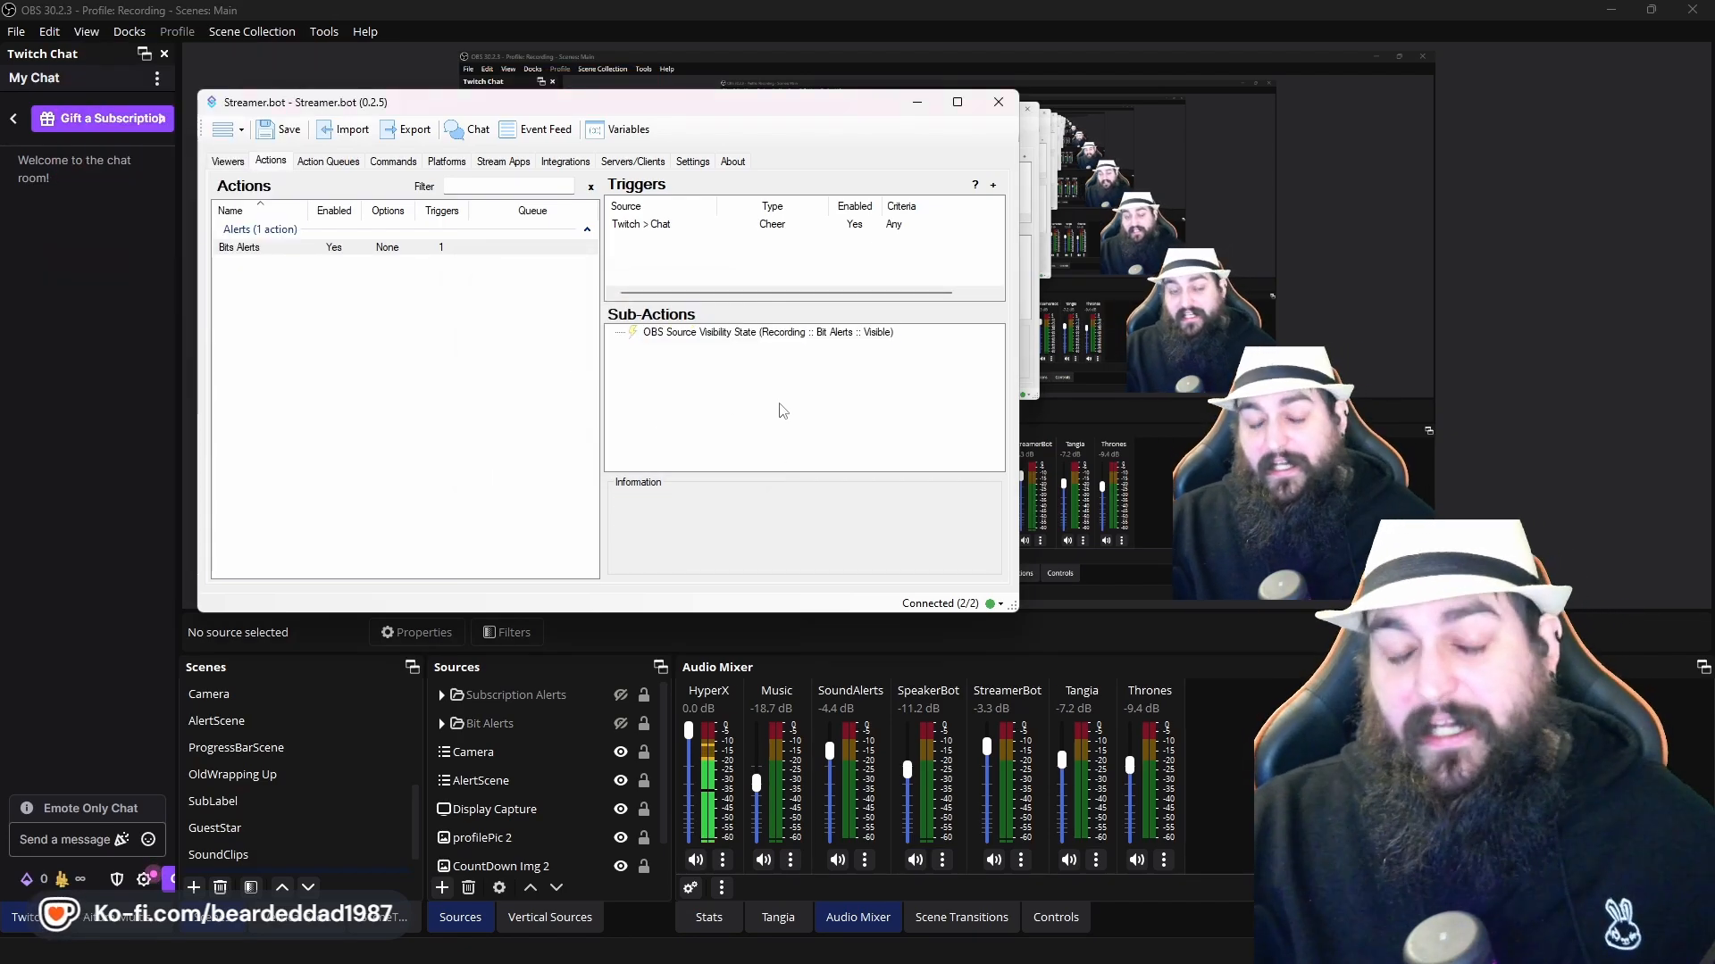
Reopen the Bit Alerts visibility sub-action, test it with the Visible state, and confirm it
click(776, 334)
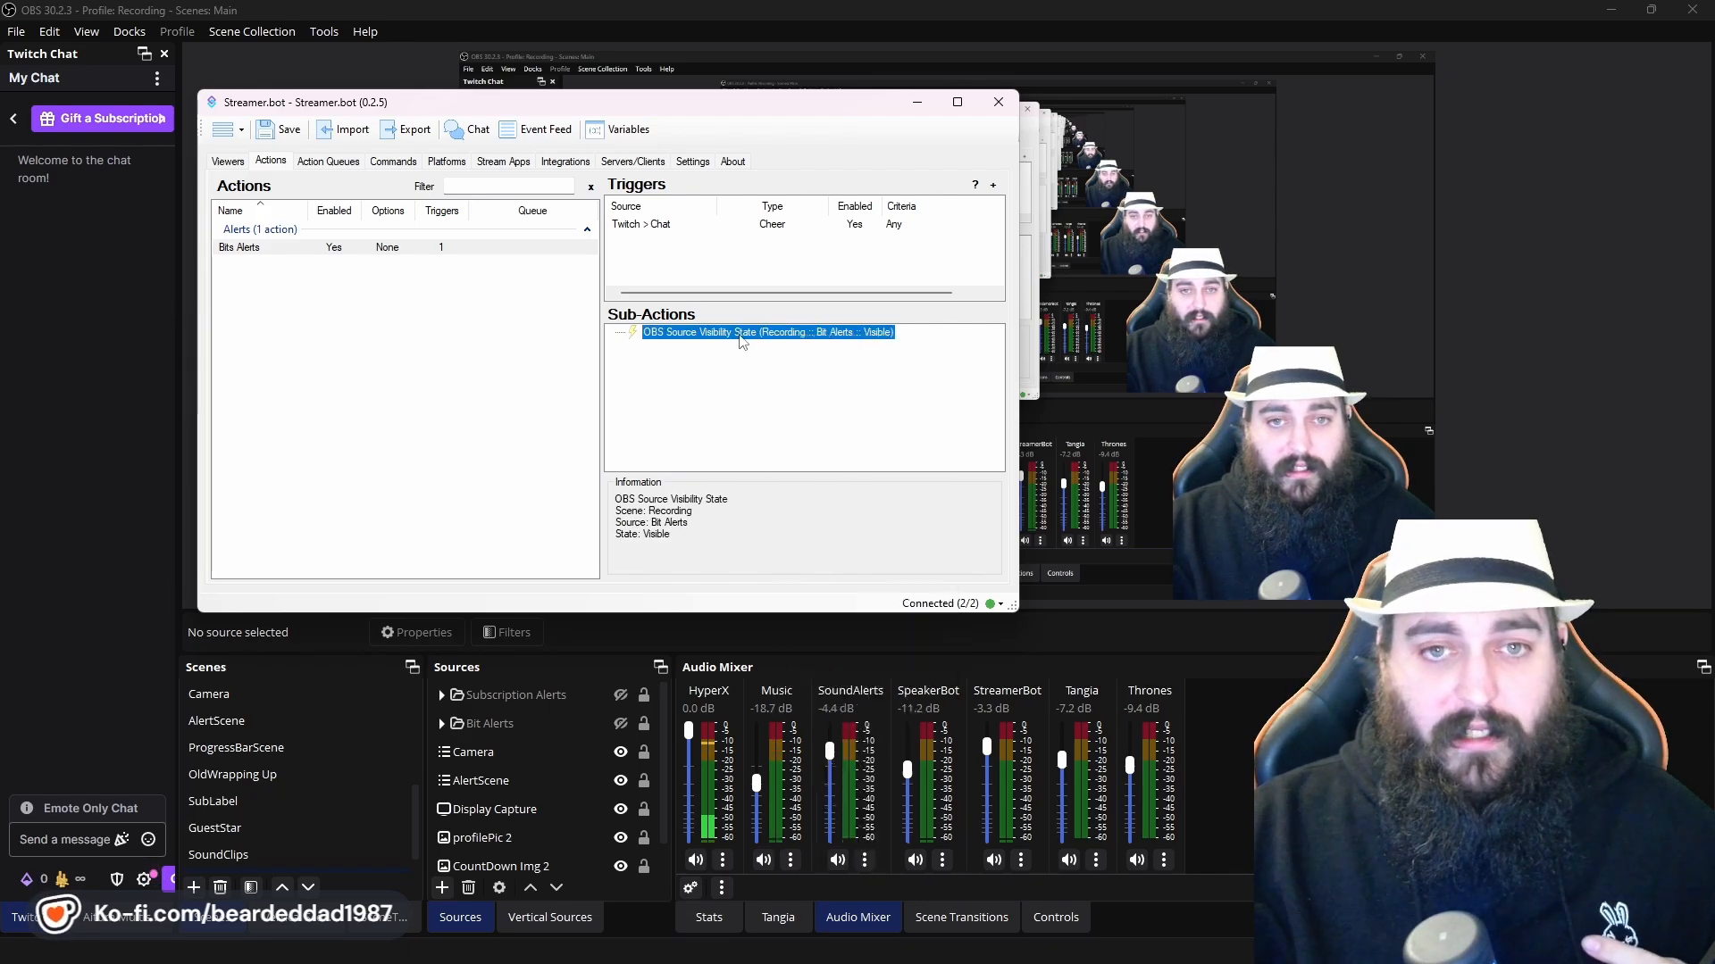
double_click(777, 336)
click(518, 416)
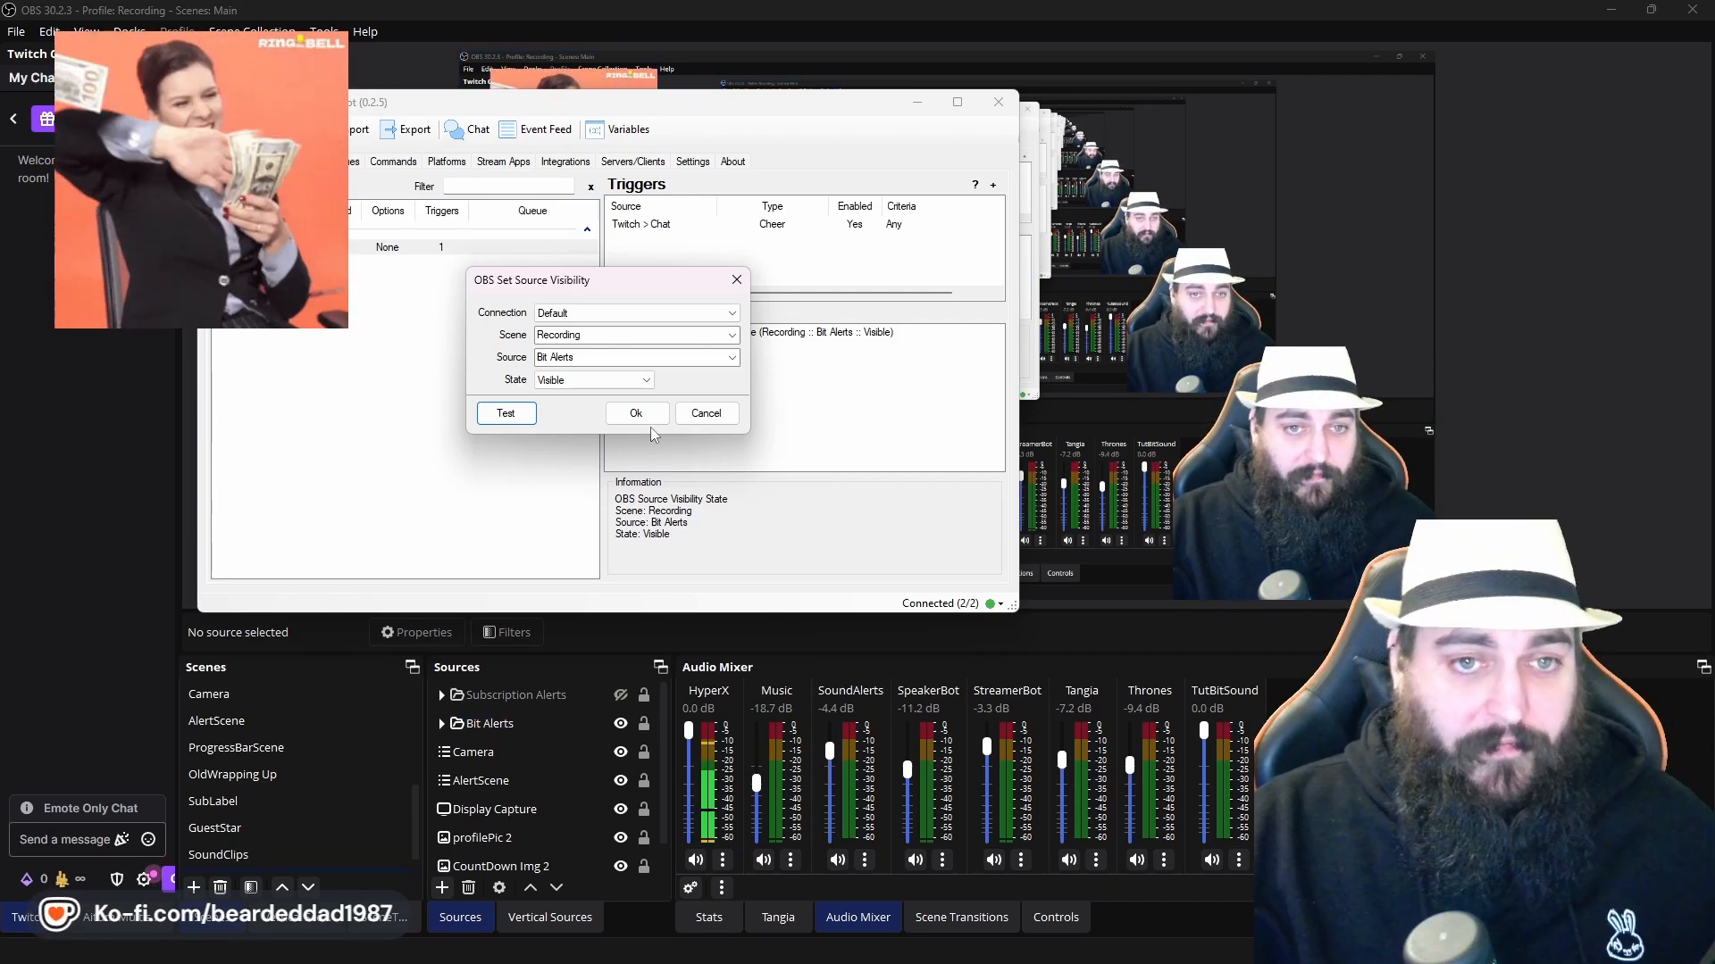
click(643, 380)
click(648, 395)
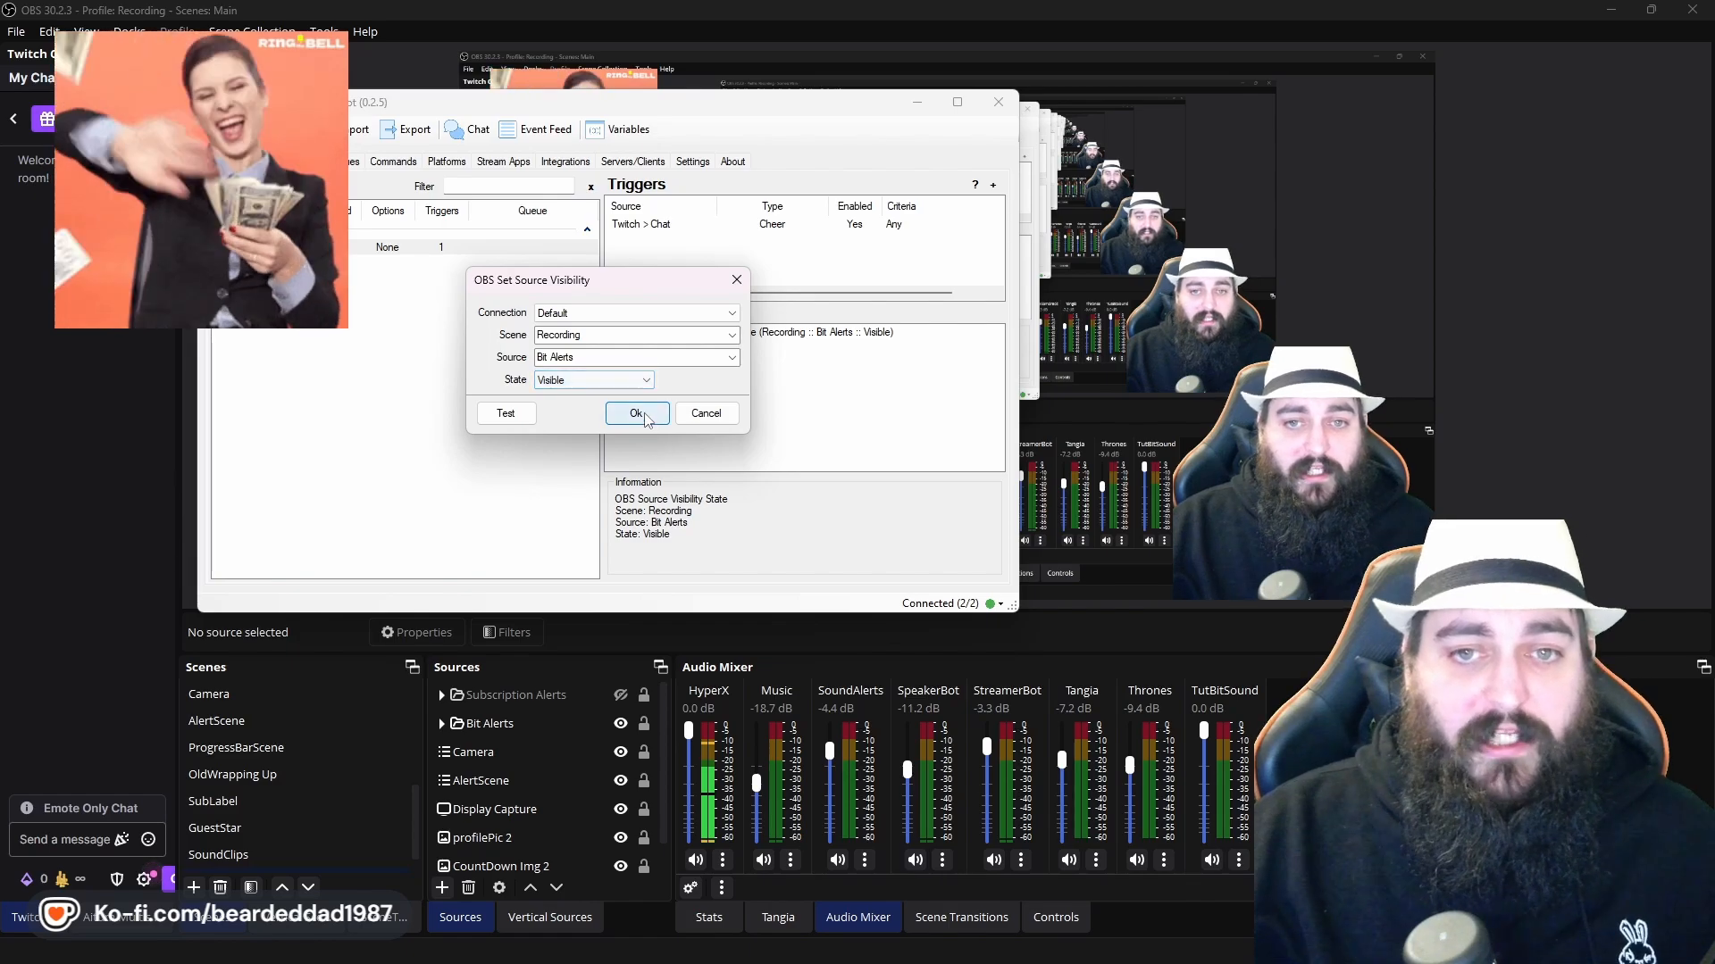
click(635, 413)
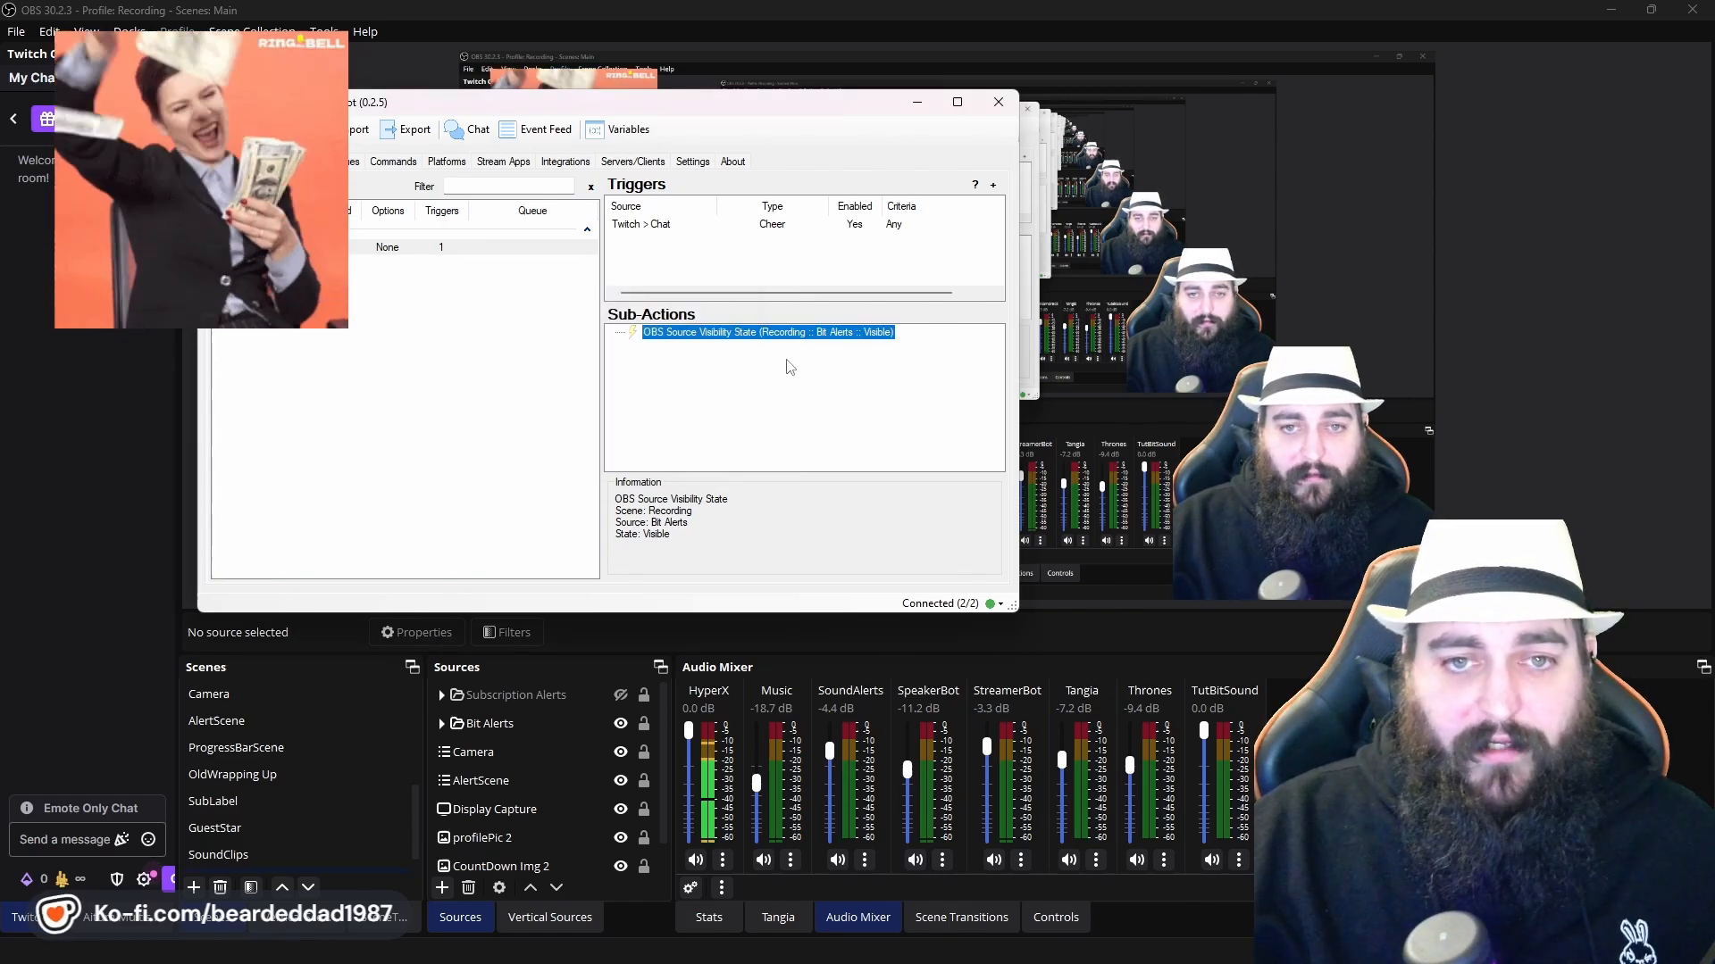
Check the TutBitSound length in OBS and add a 4000 ms Delay sub-action to the Bits Alerts action in Streamer.bot
right_click(696, 373)
mouse_move(753, 423)
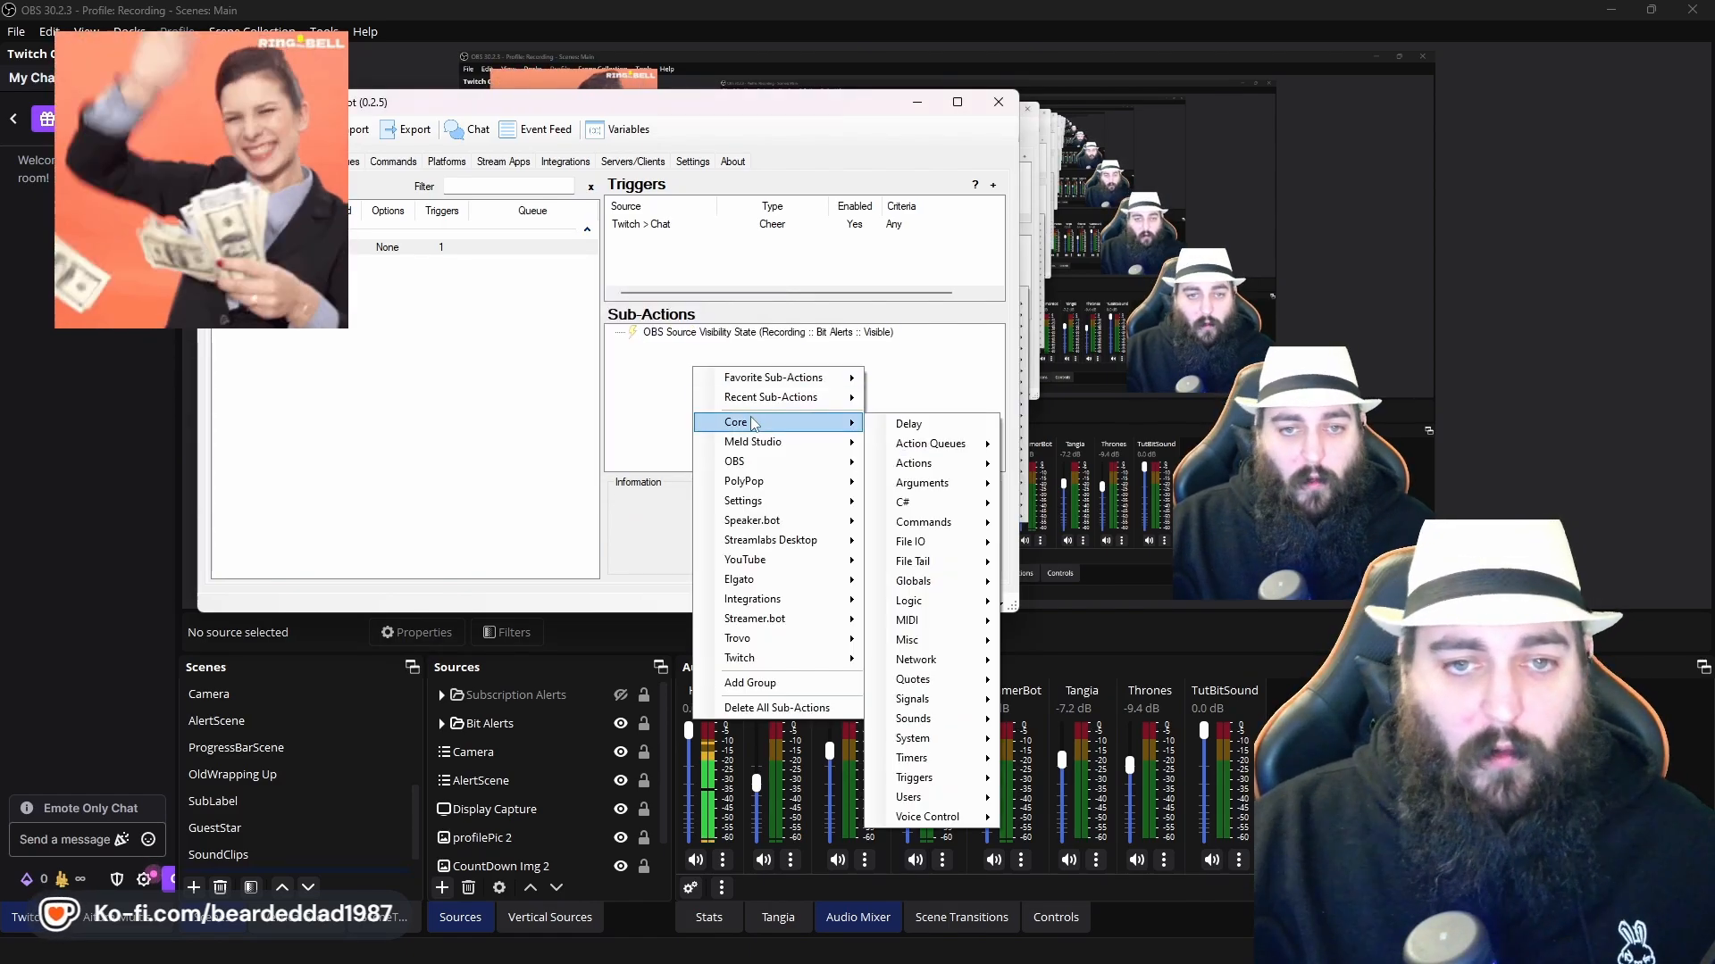
click(908, 423)
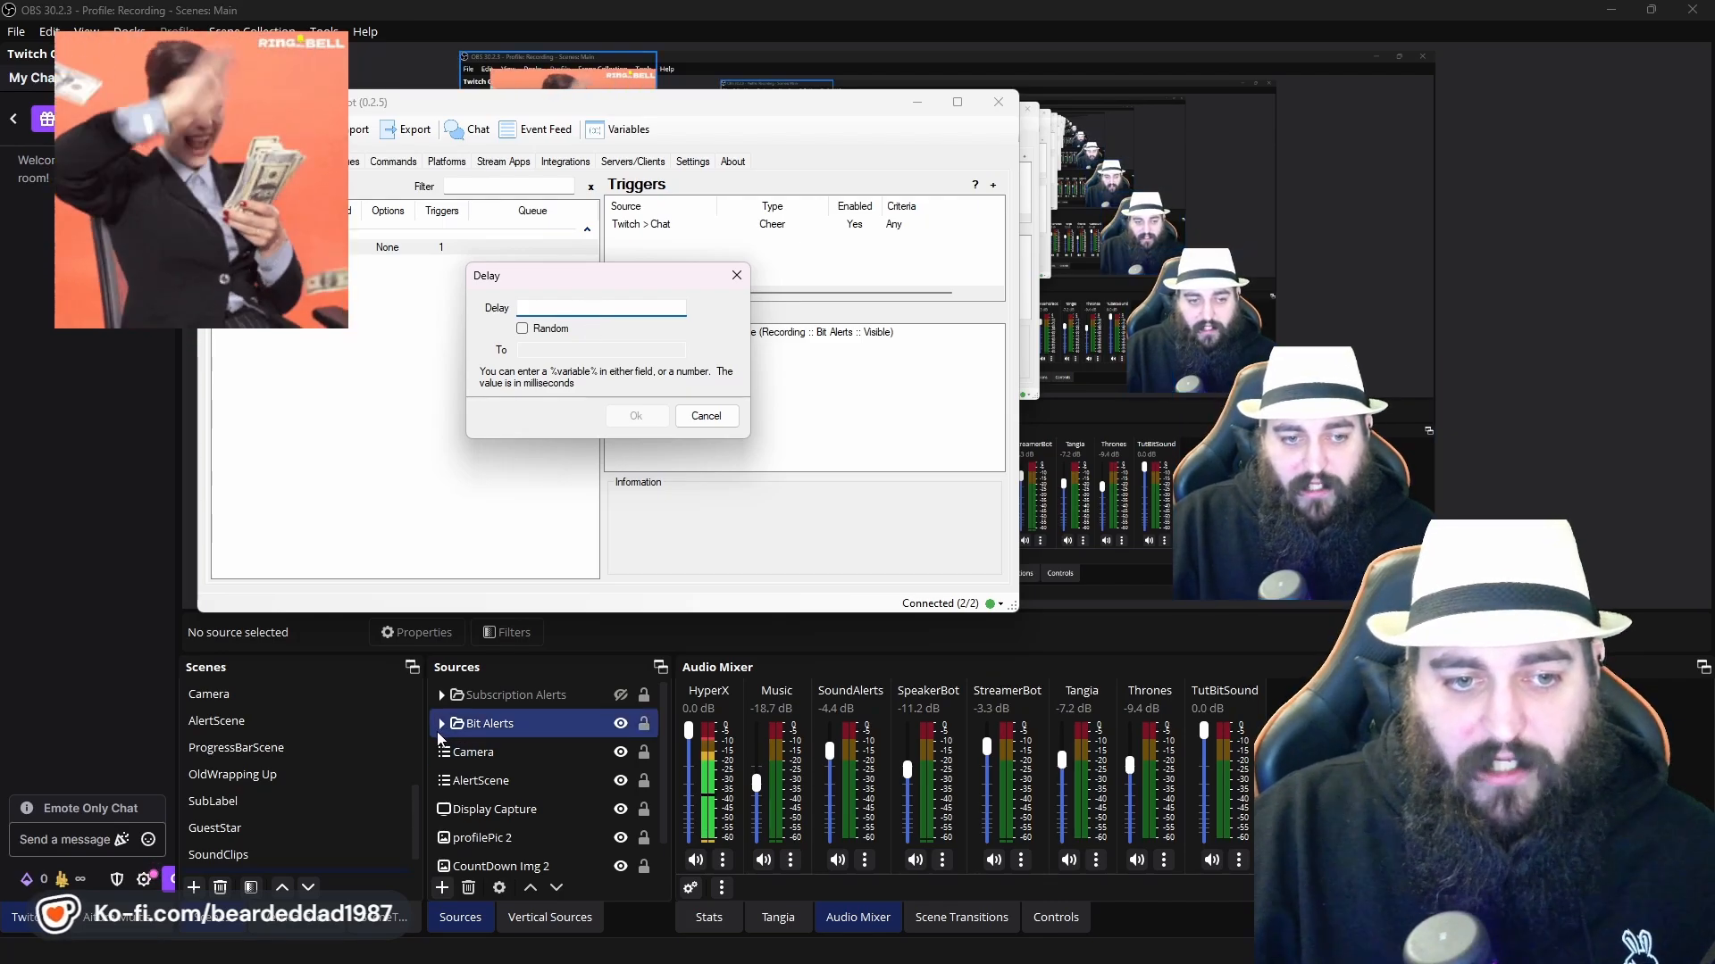
click(441, 724)
click(532, 809)
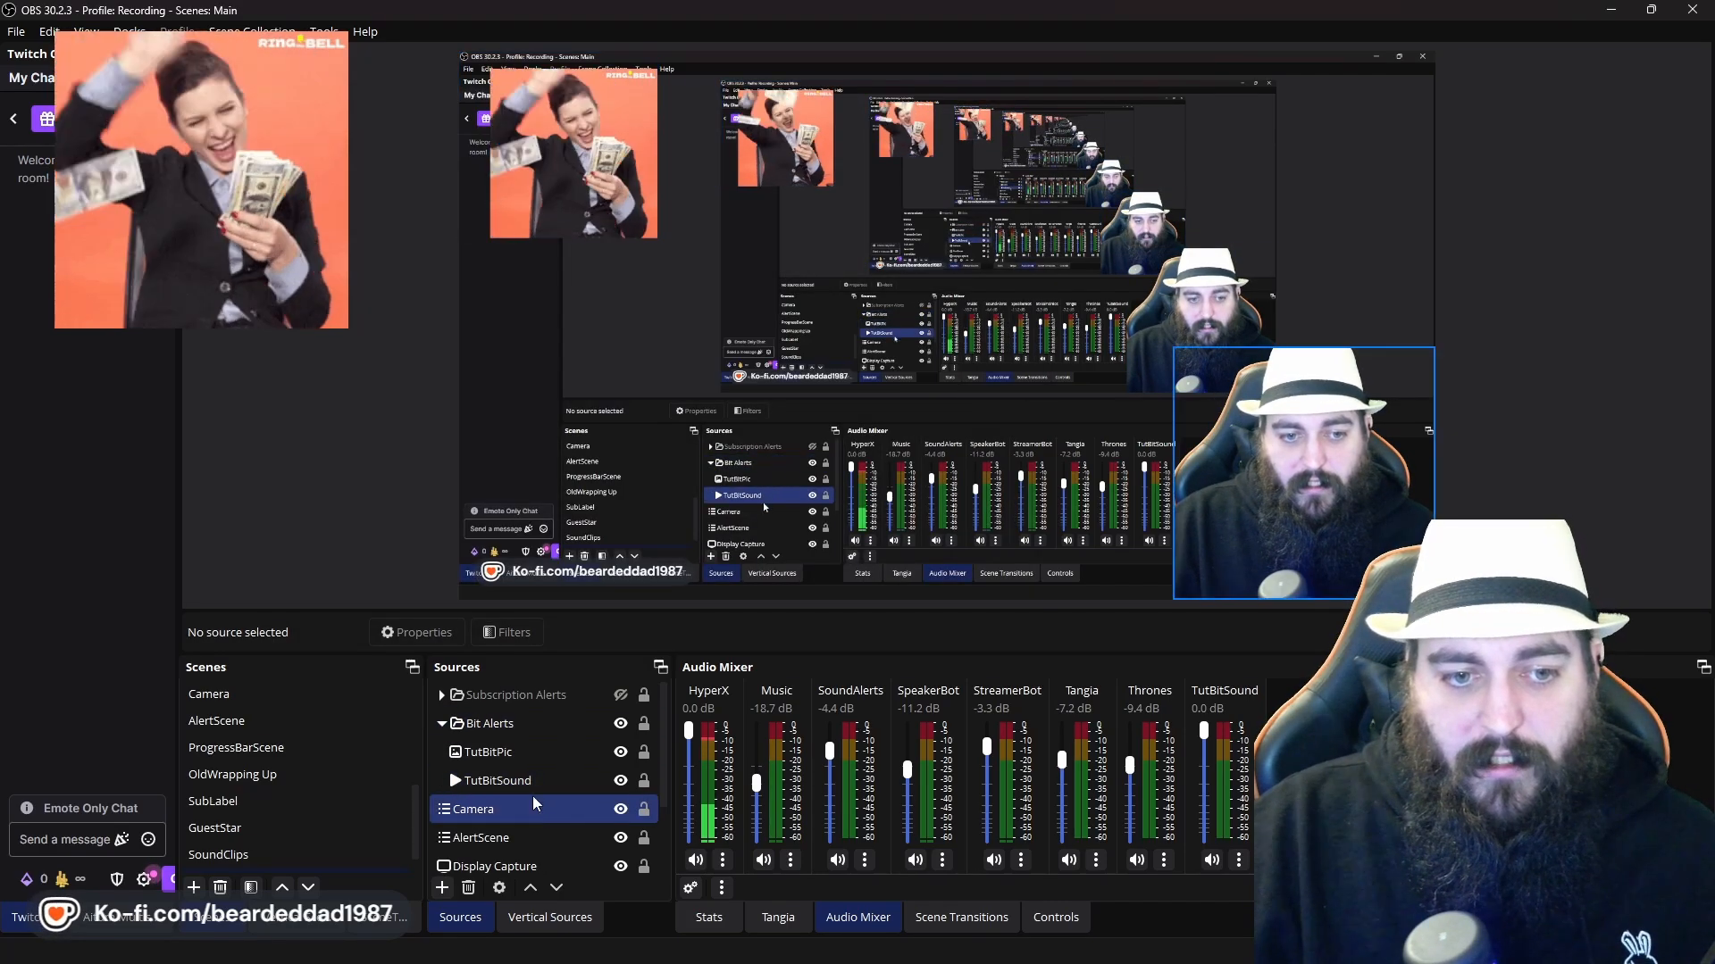
click(532, 784)
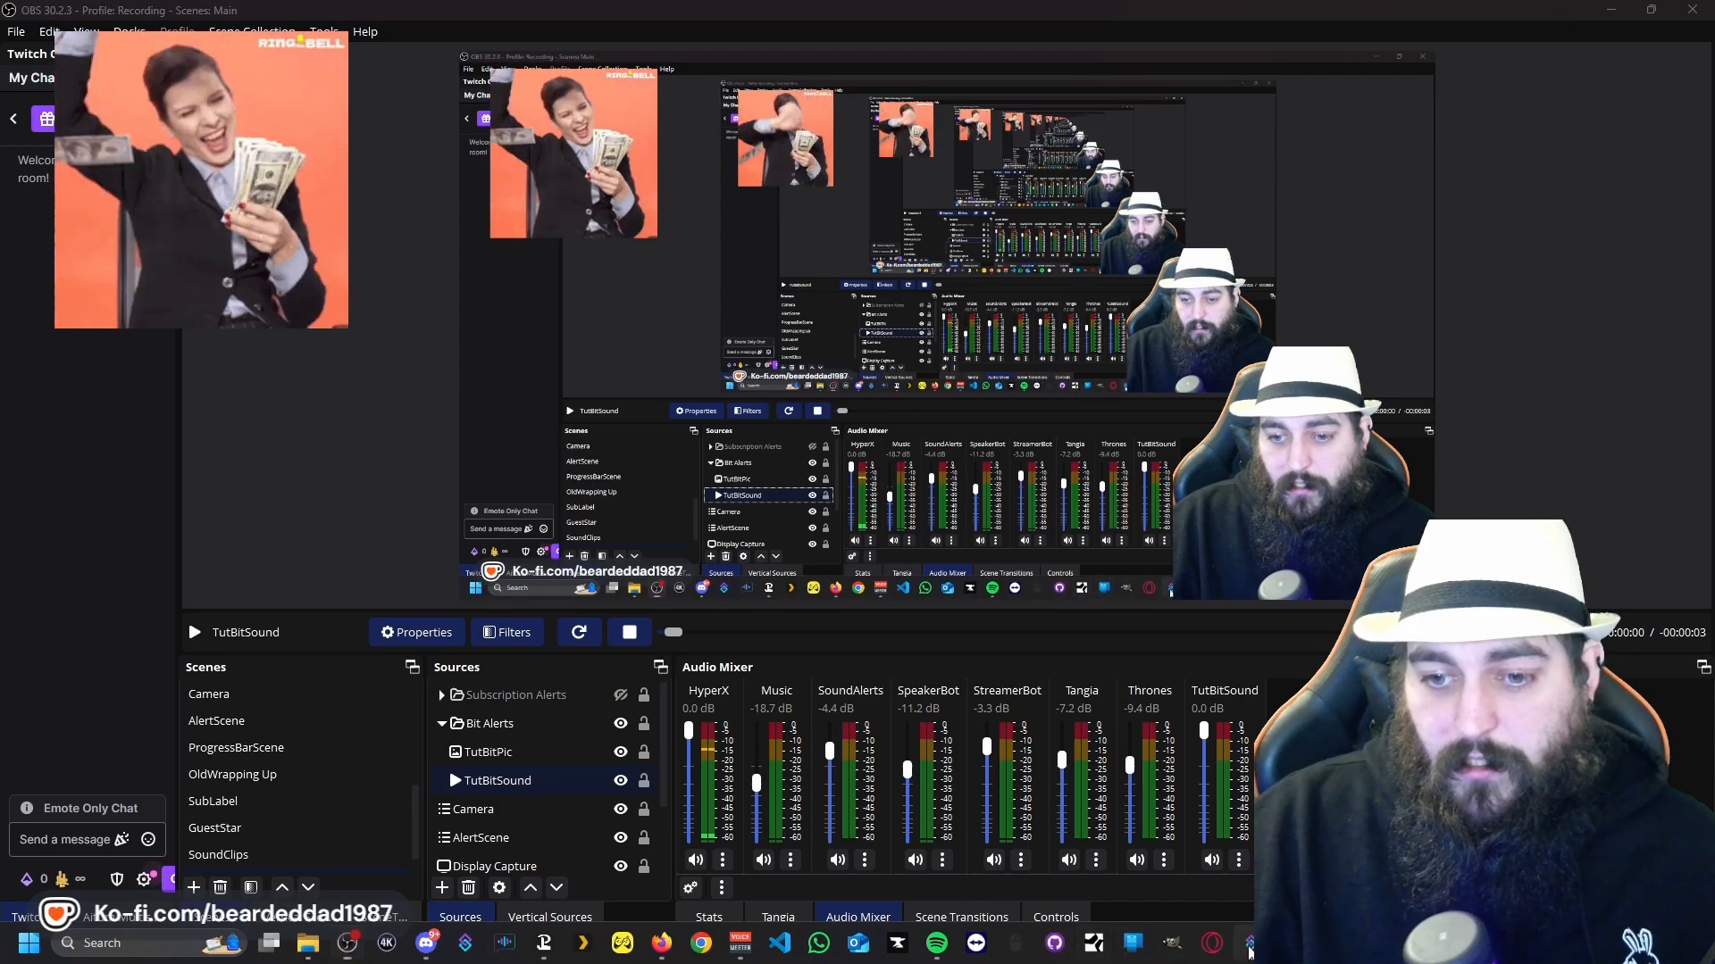
click(1249, 943)
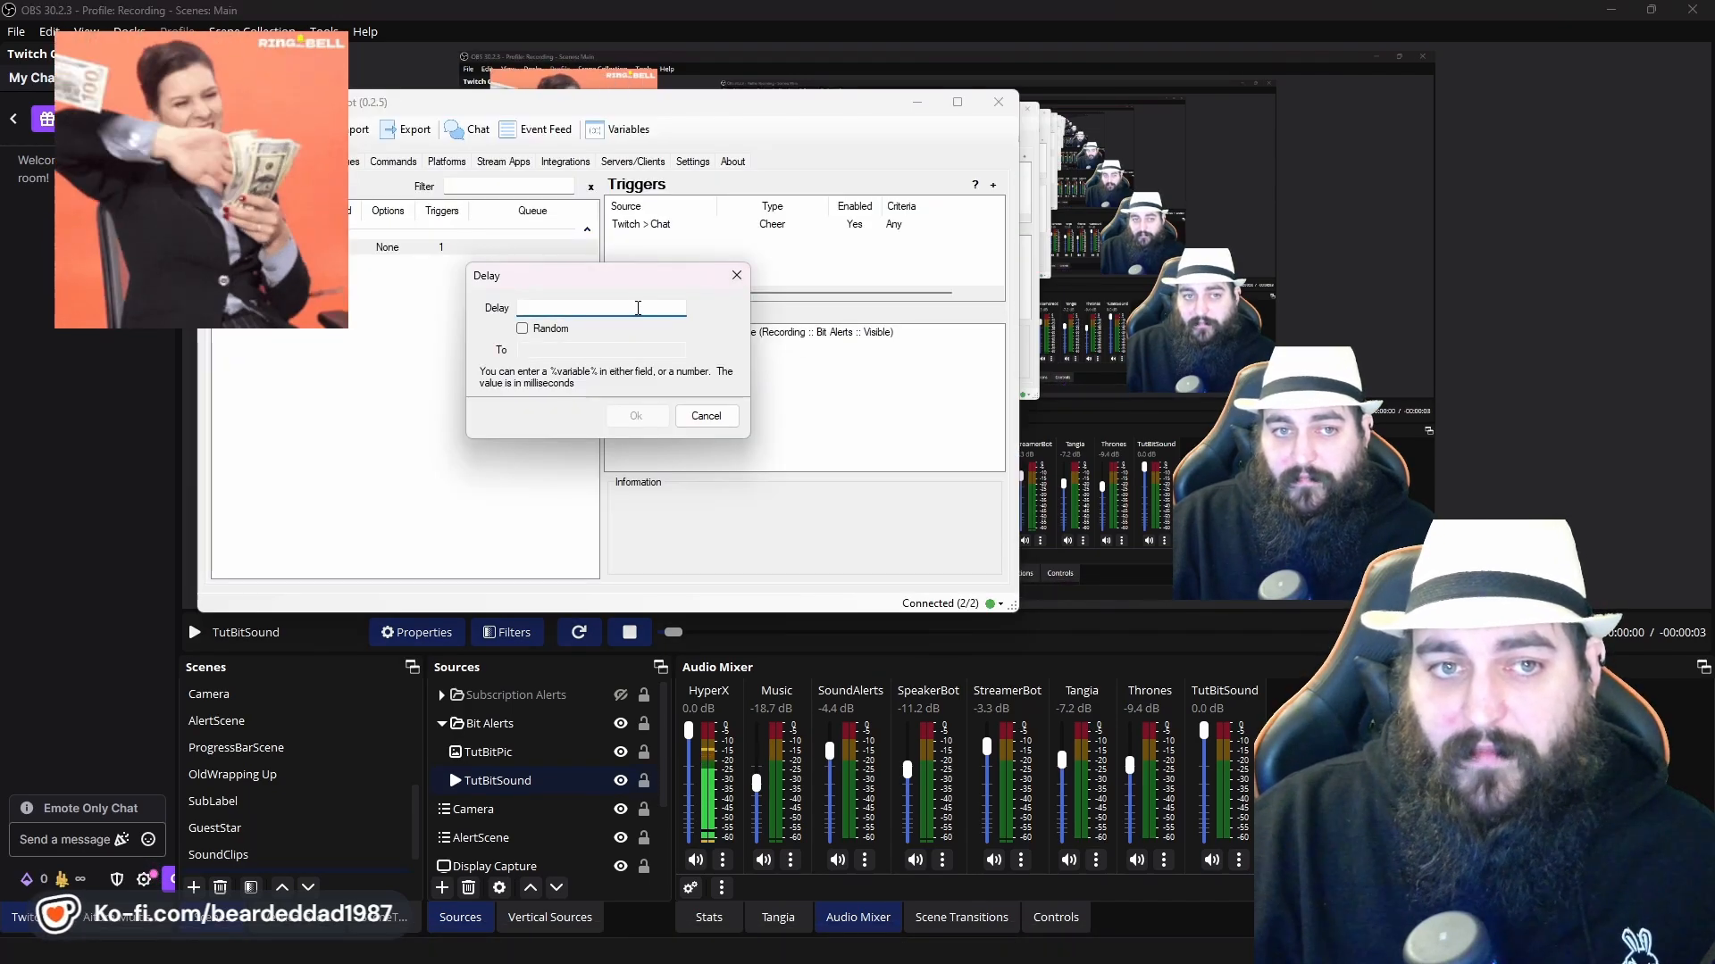
text(3000)
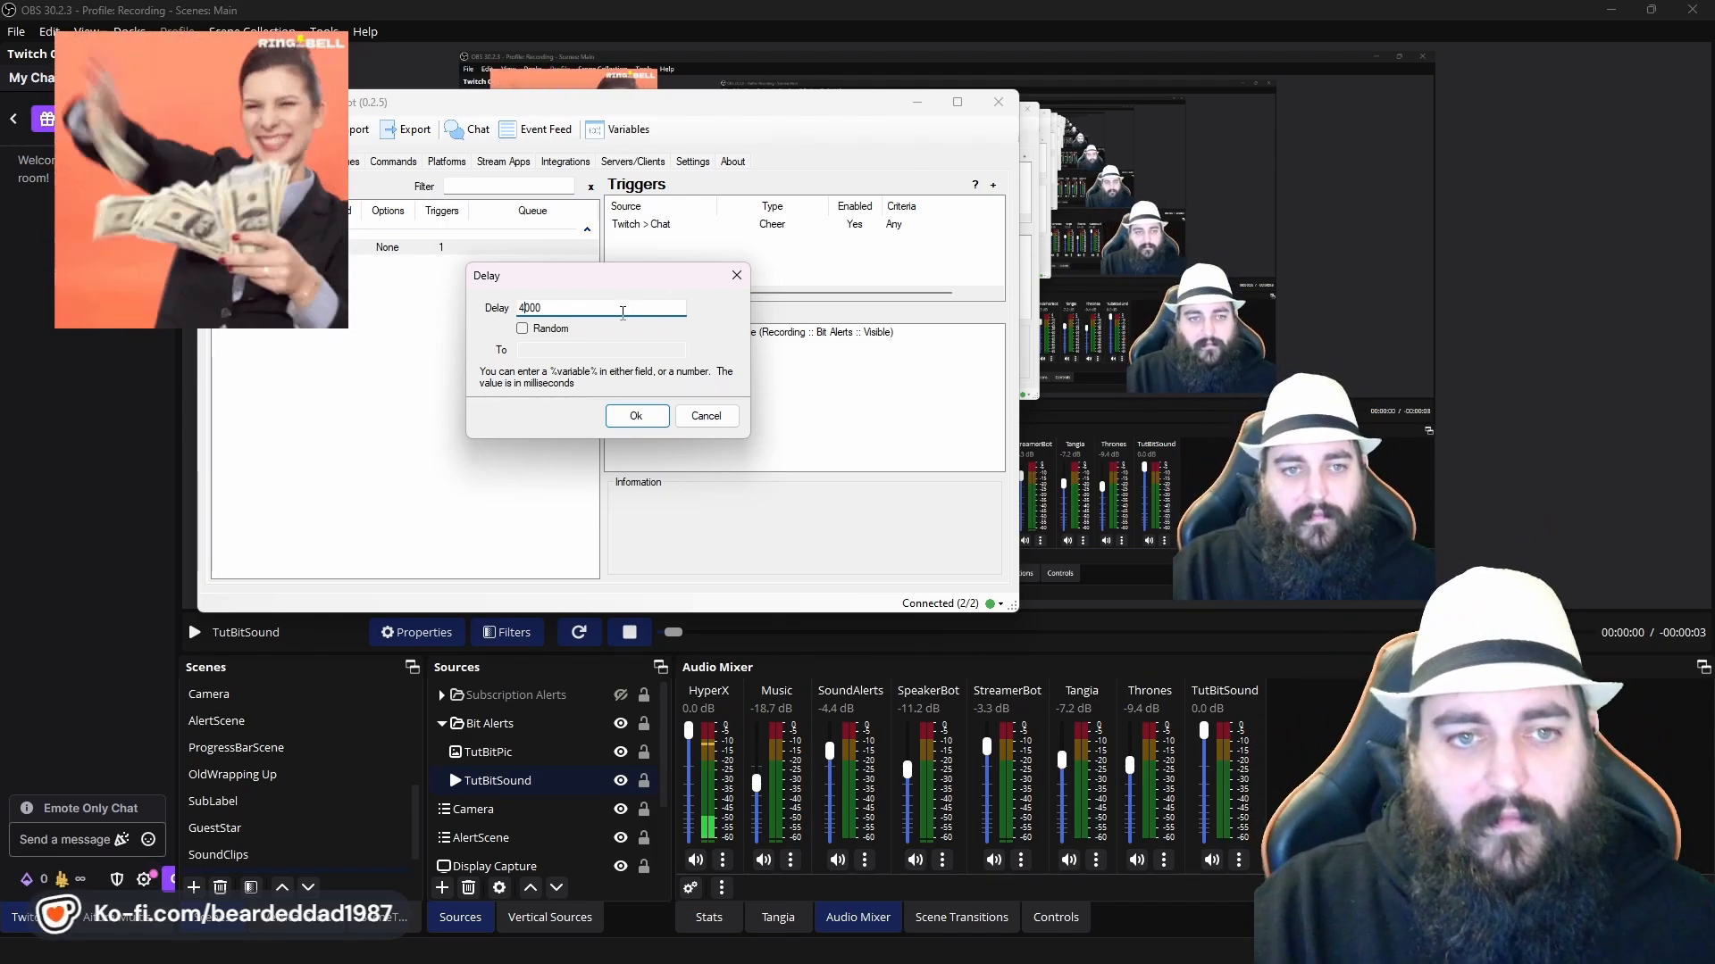
click(635, 416)
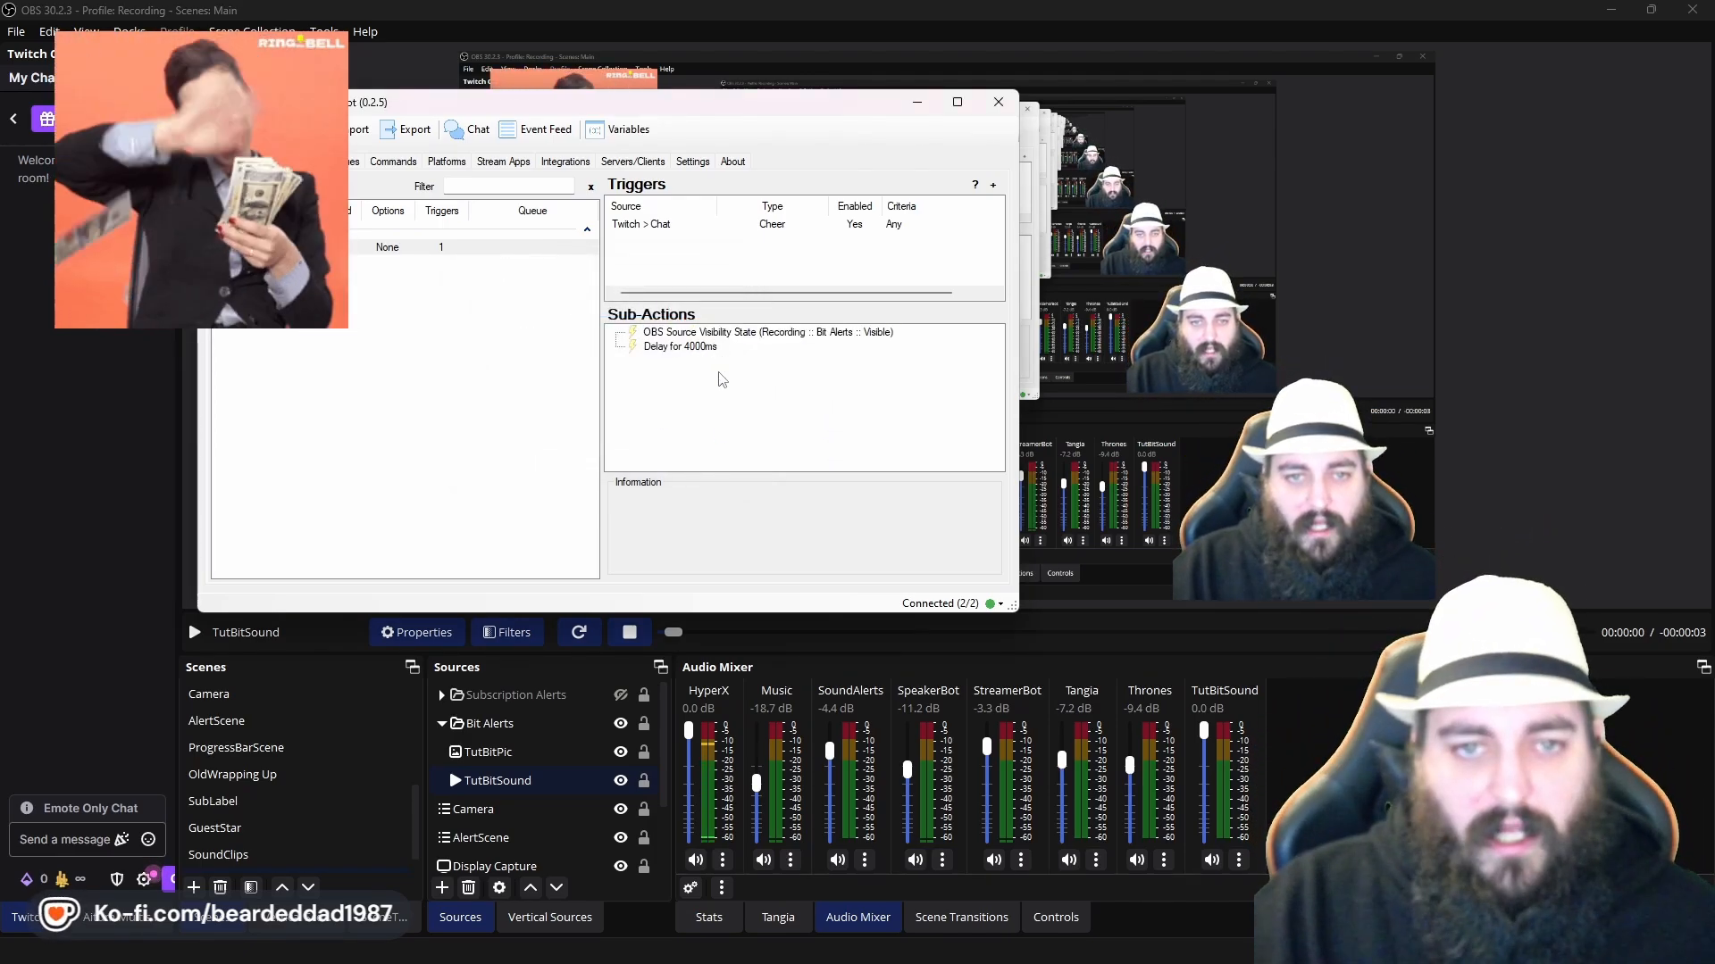
Duplicate the Bit Alerts source visibility sub-action and set the duplicate's state to Hidden
click(709, 334)
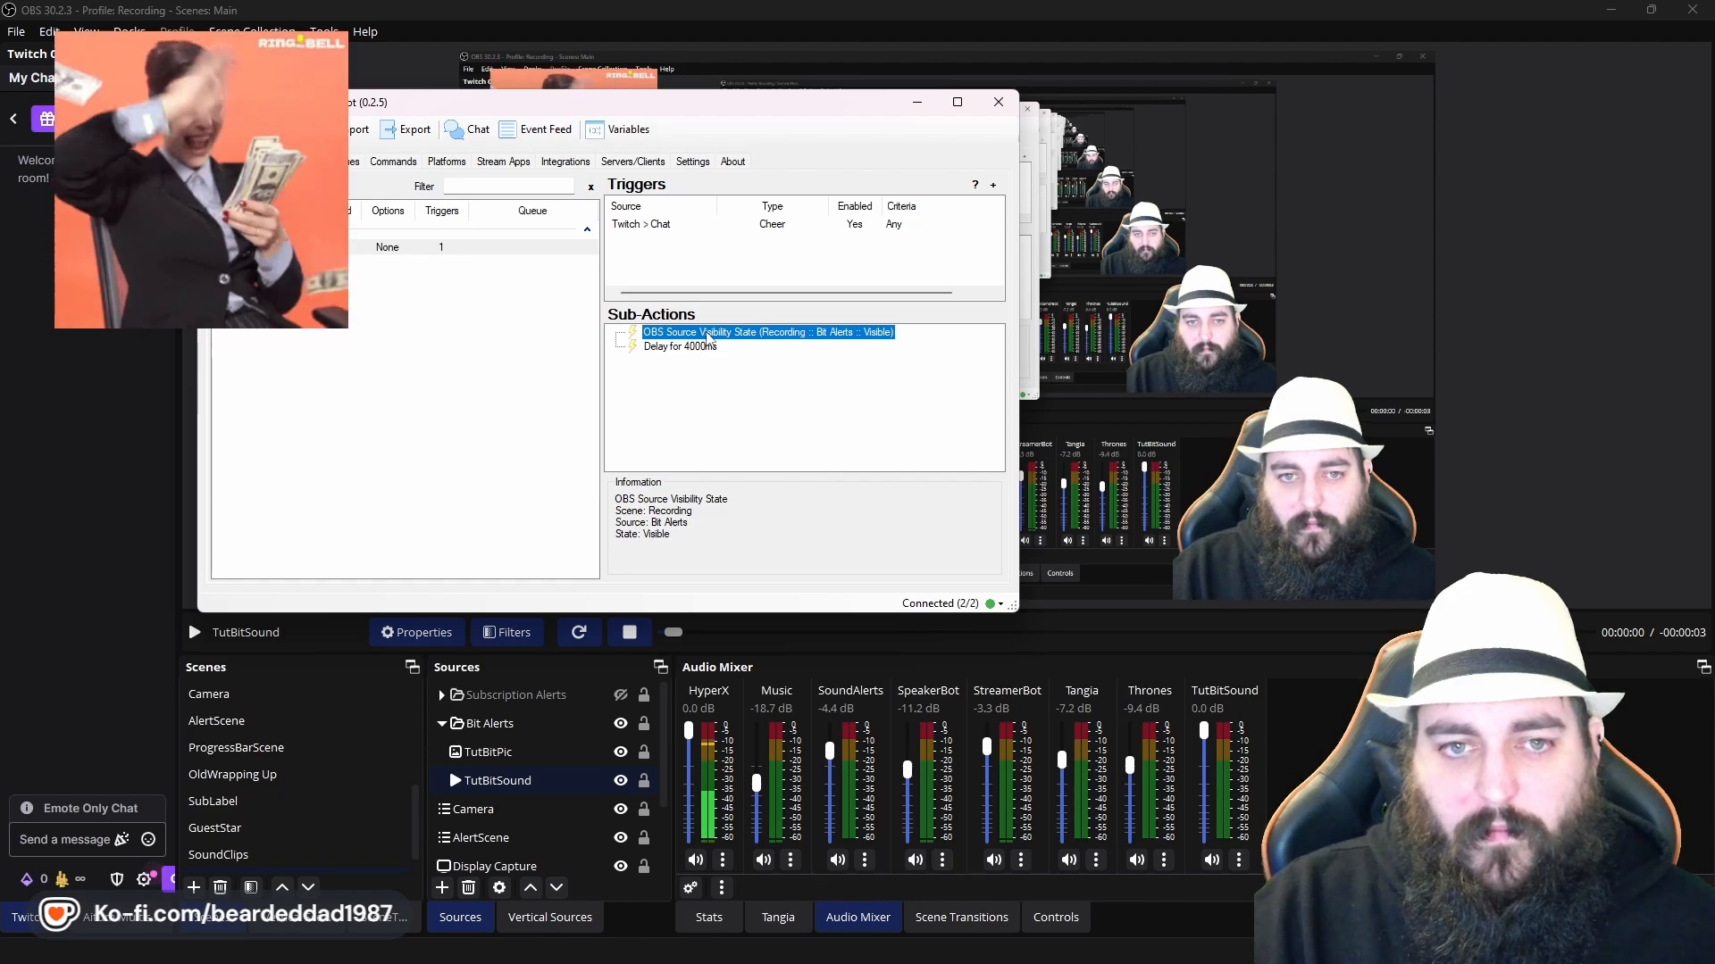
right_click(709, 337)
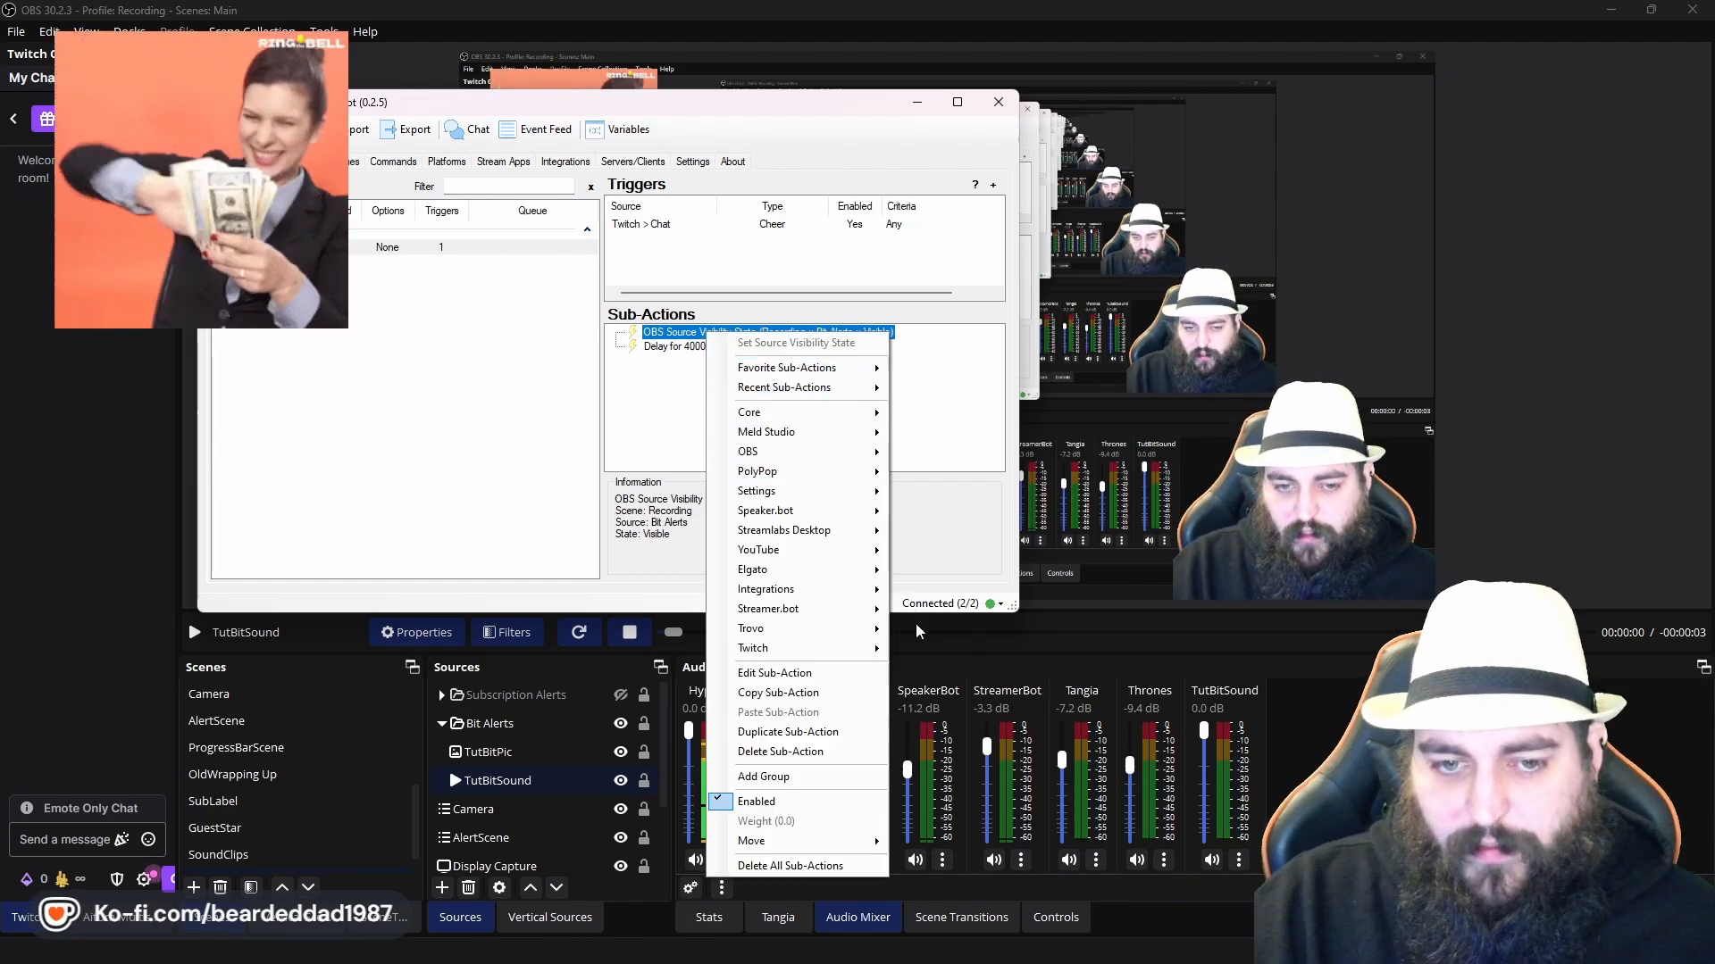
click(830, 734)
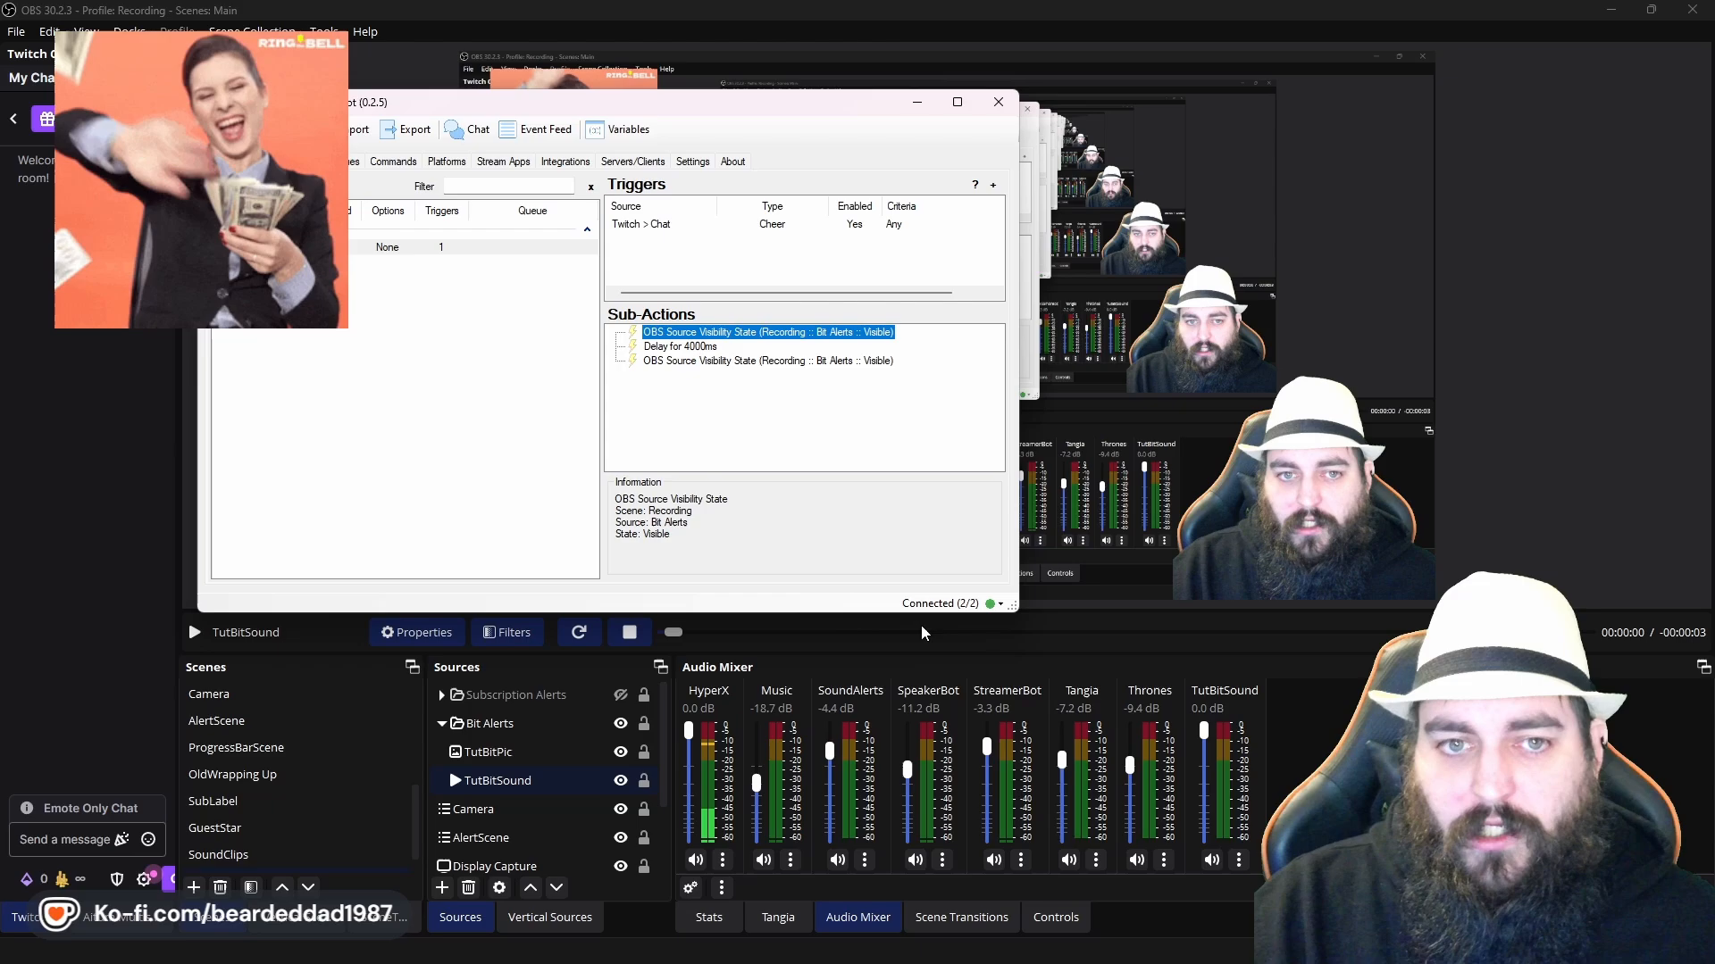
click(766, 361)
double_click(790, 363)
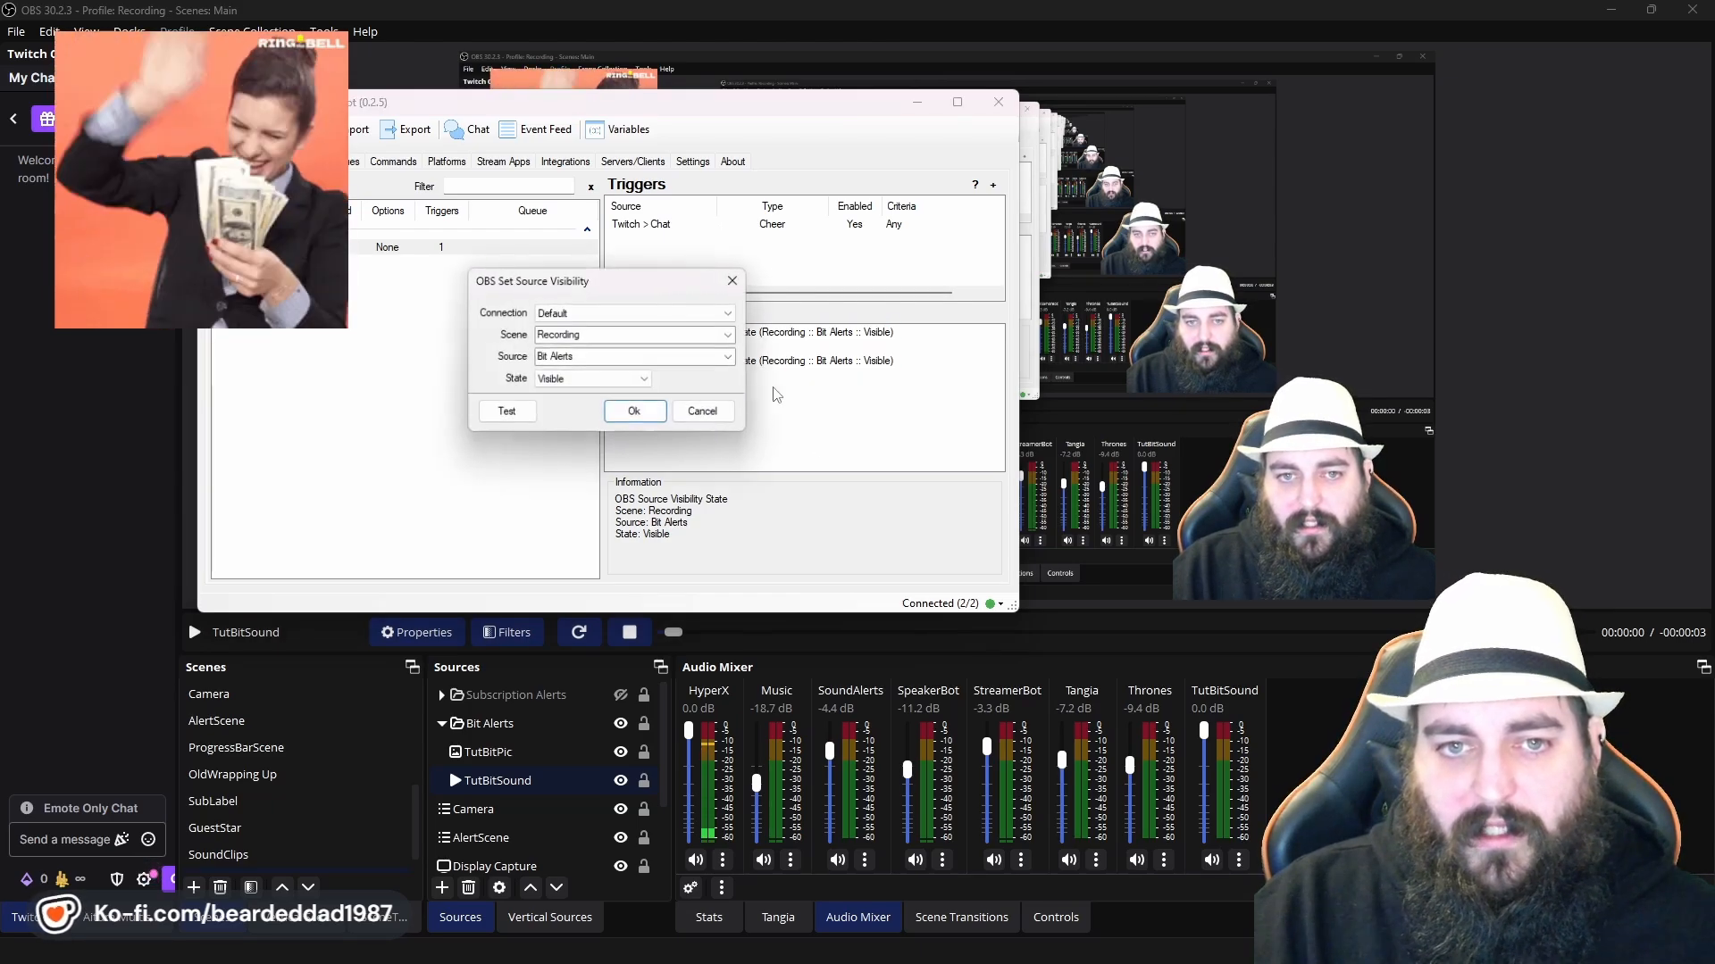
click(591, 380)
click(553, 408)
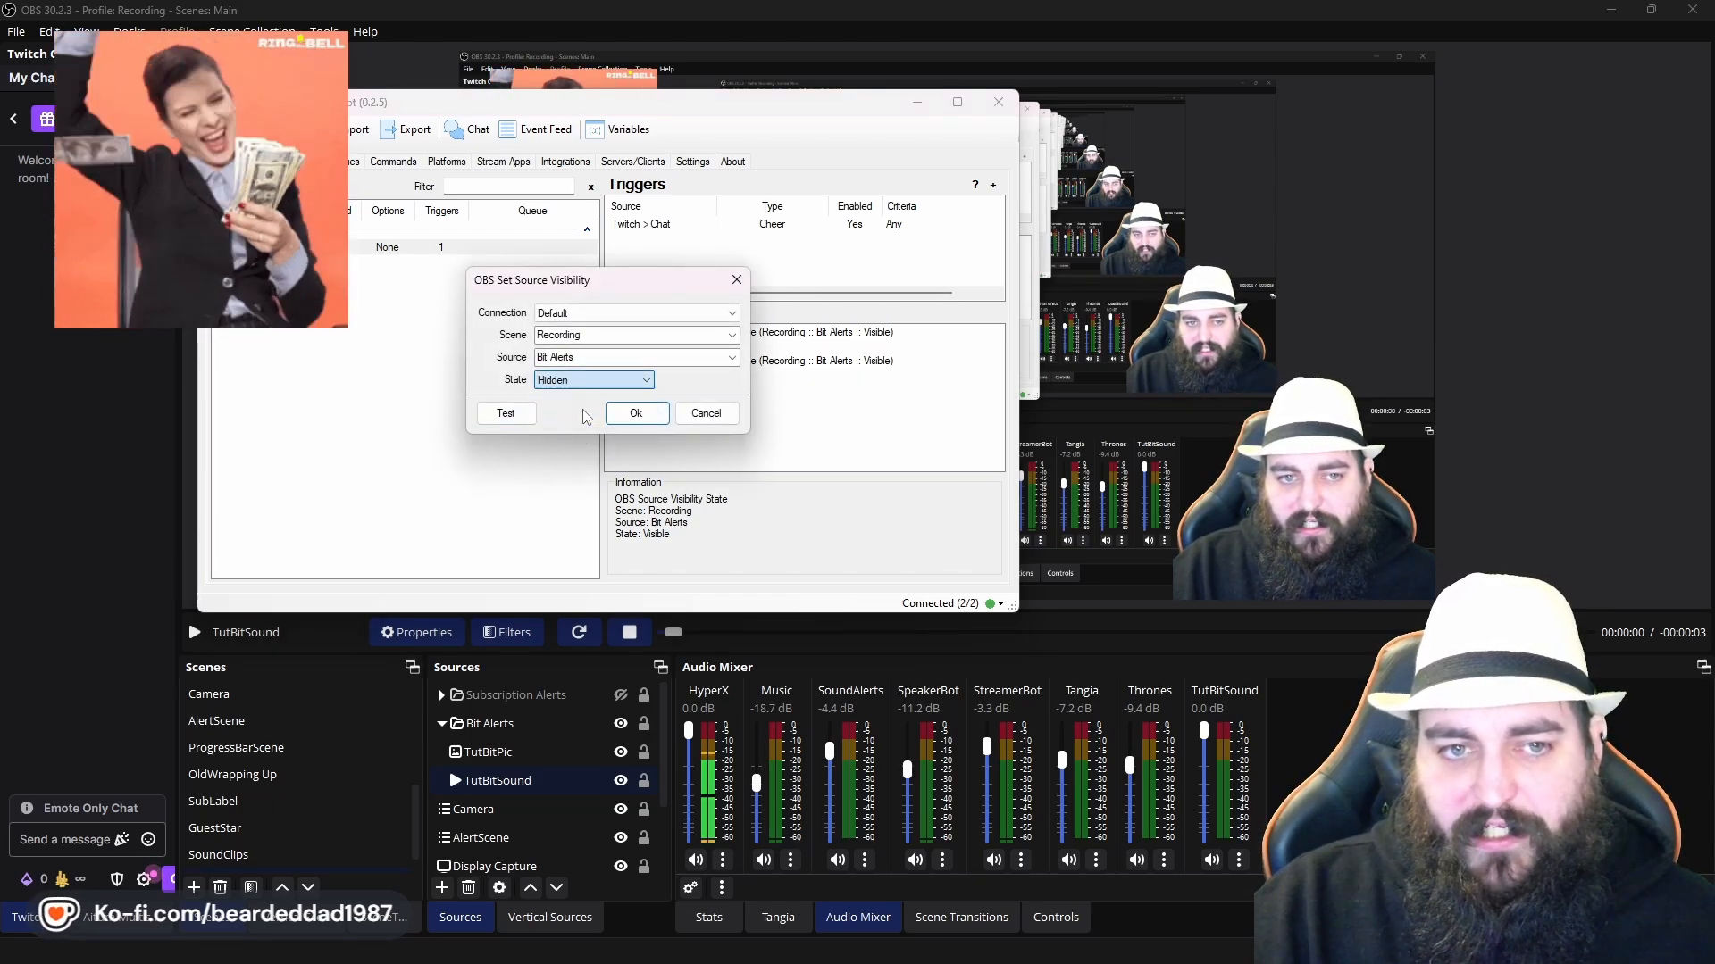
click(633, 416)
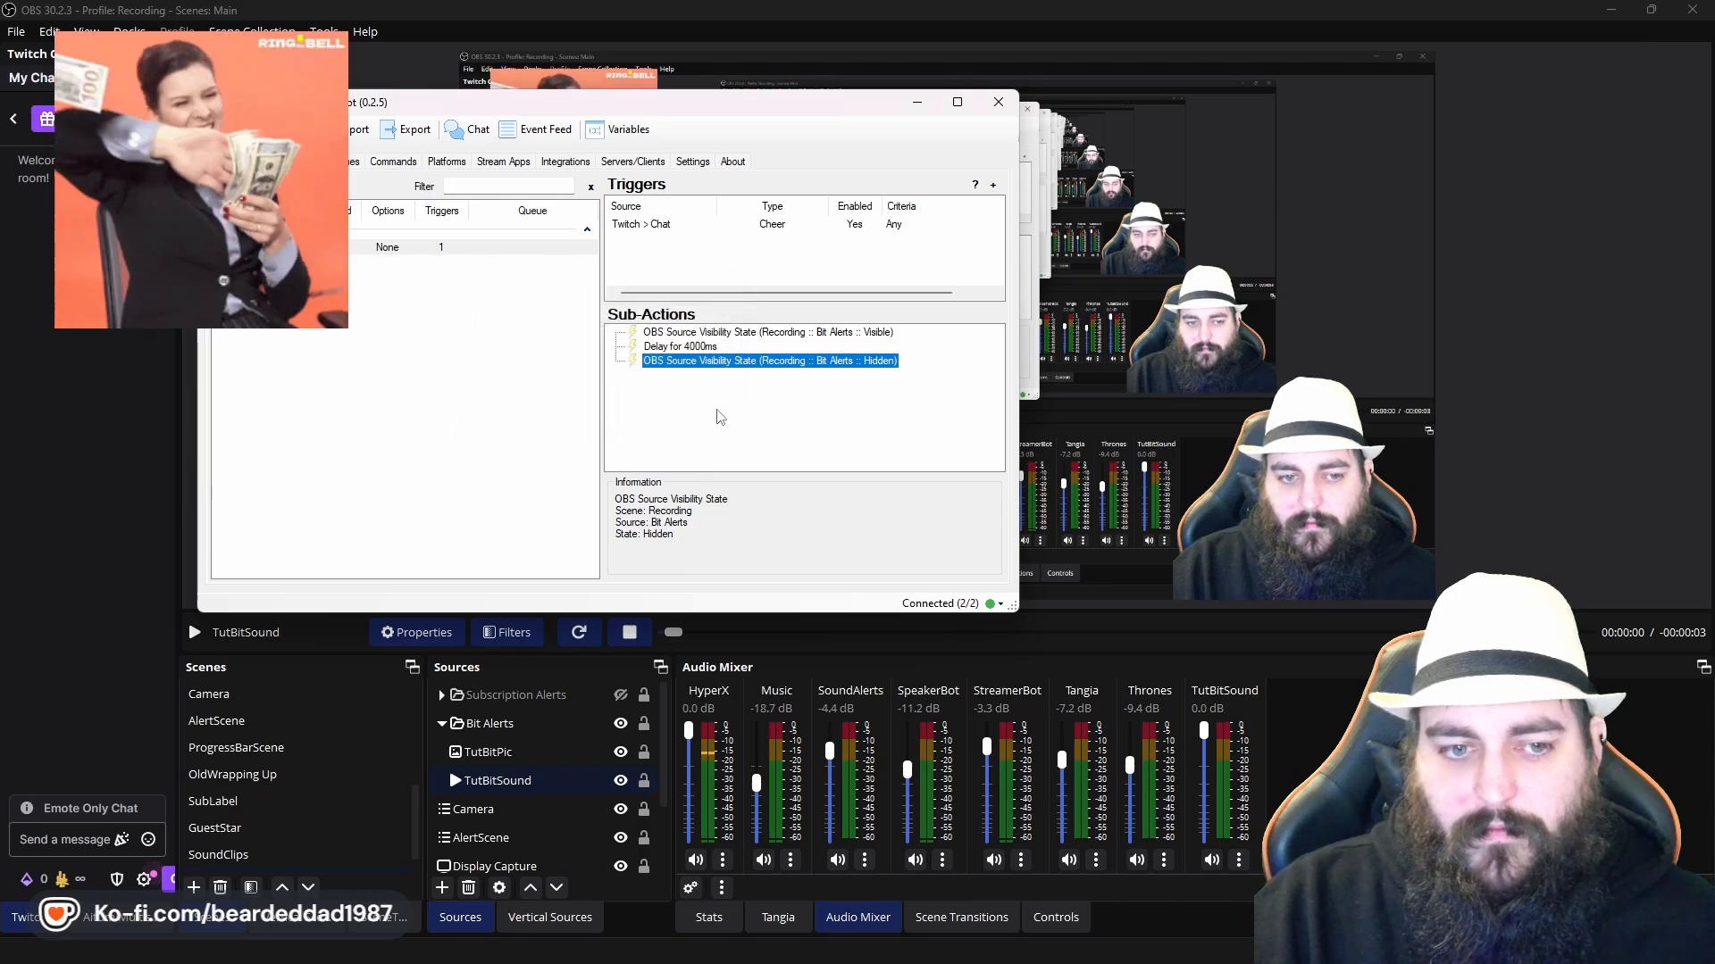
Test the Hidden visibility sub-action, confirm it, check the Bit Alerts group in OBS, and return to Streamer.bot
double_click(717, 360)
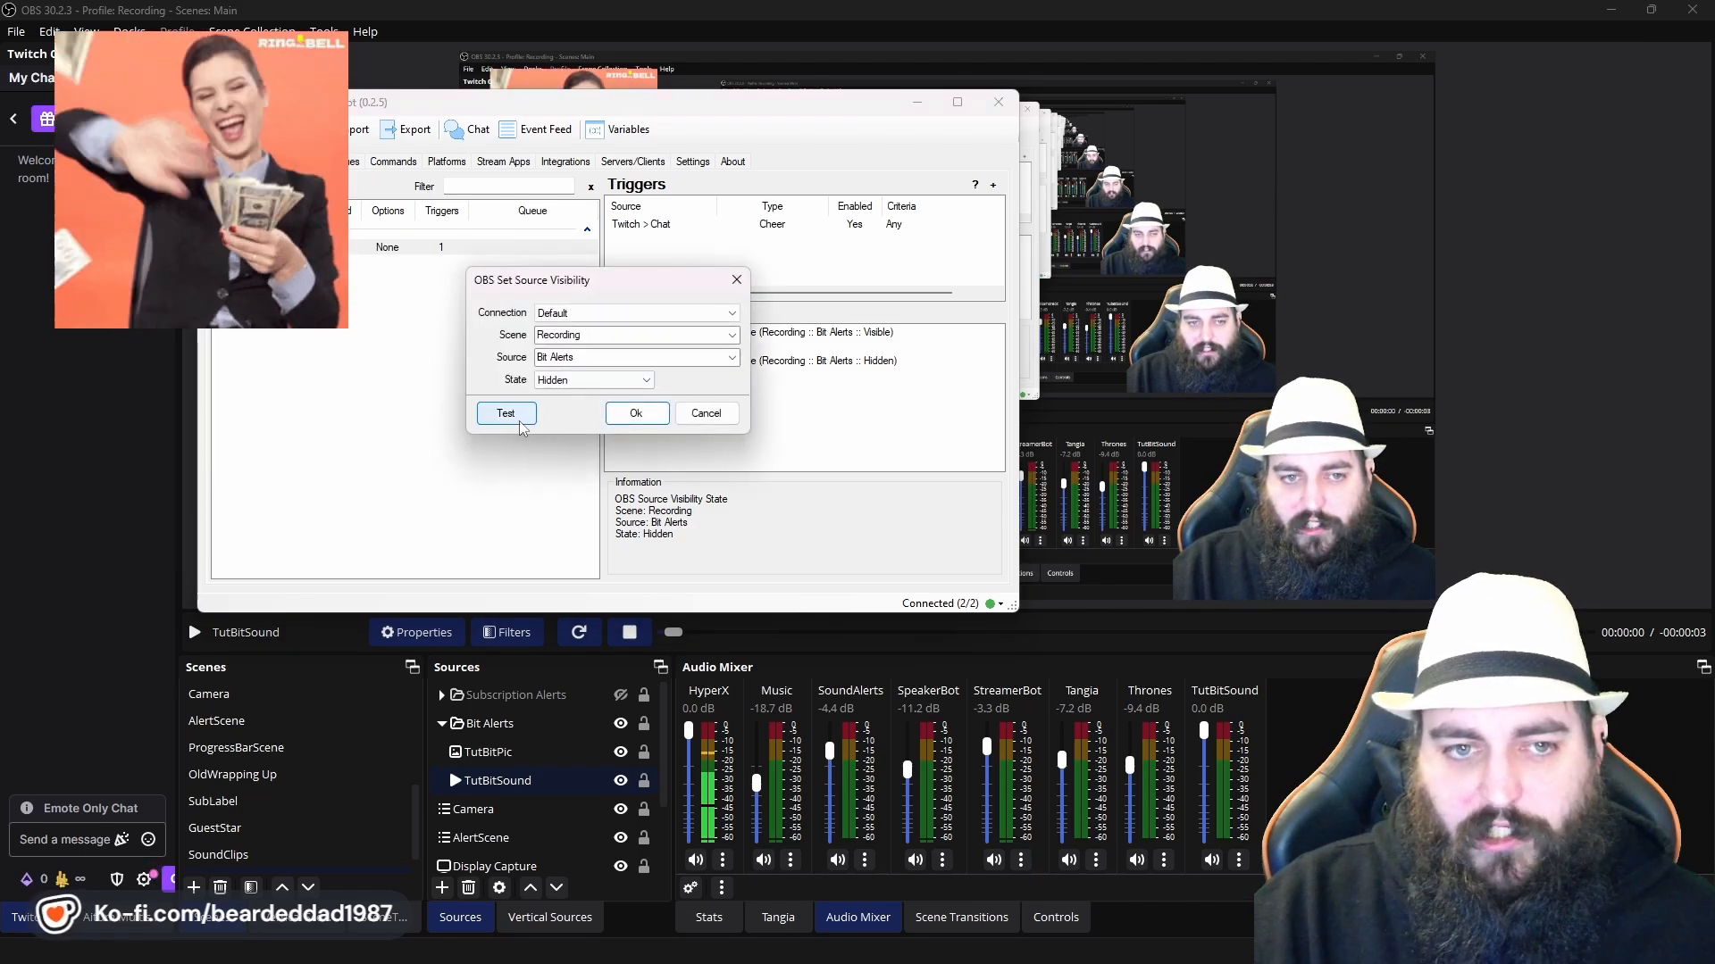
click(505, 412)
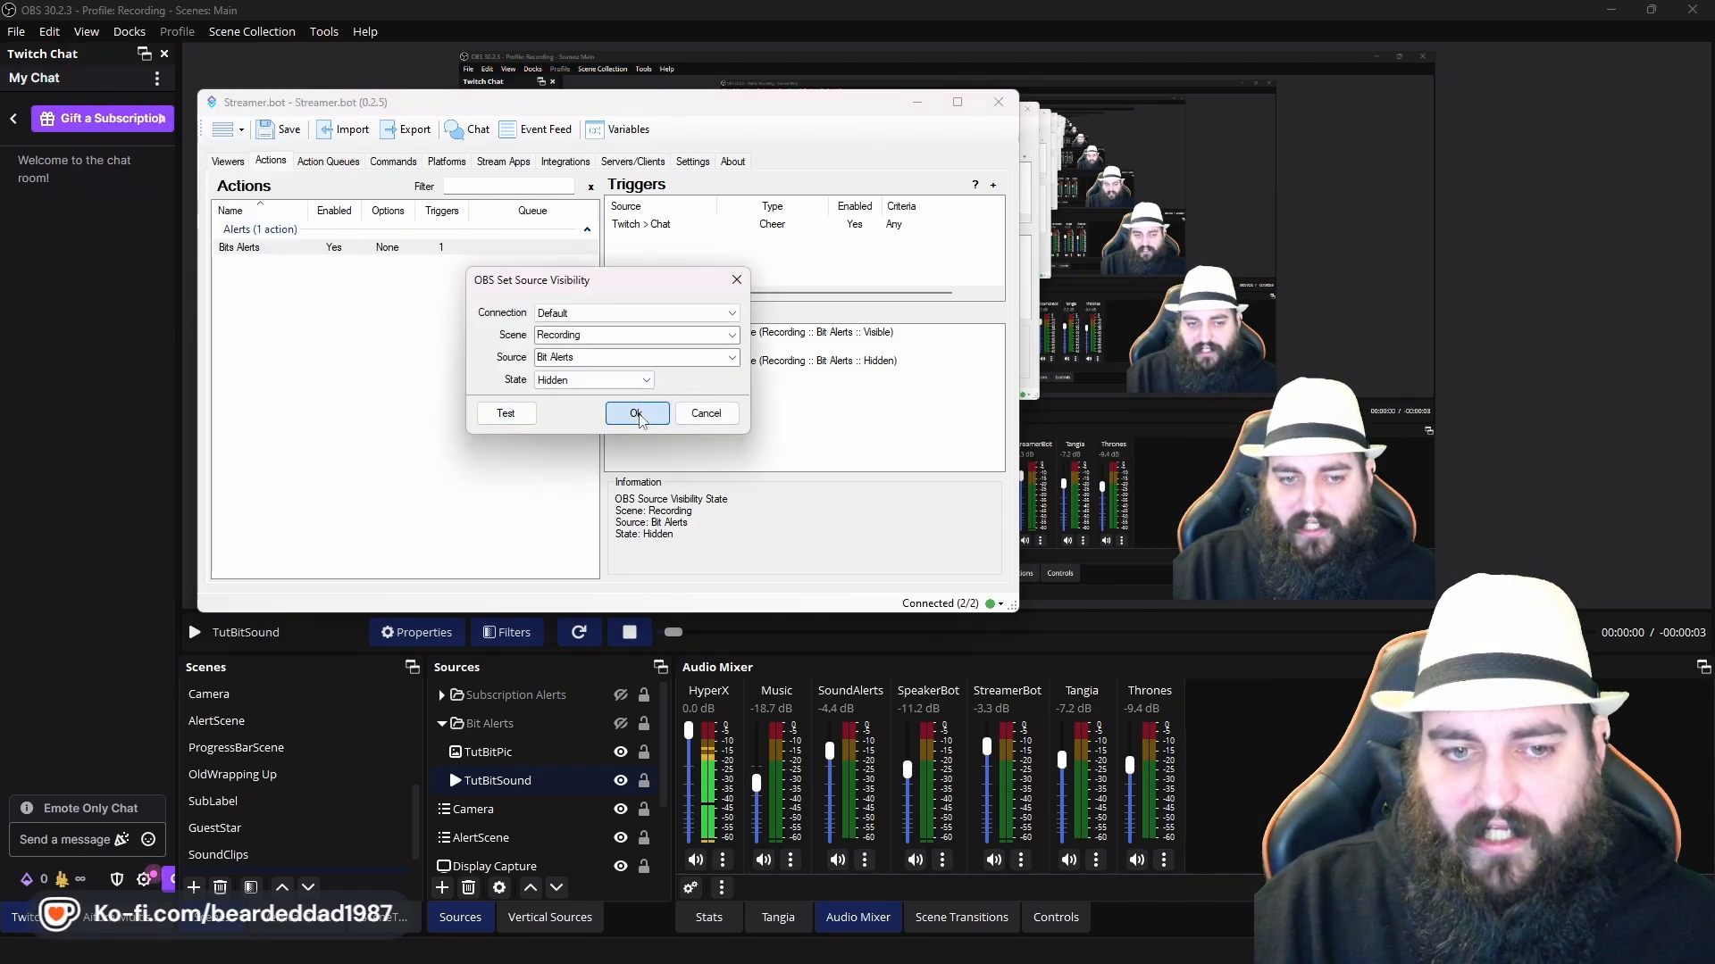
click(635, 414)
click(873, 806)
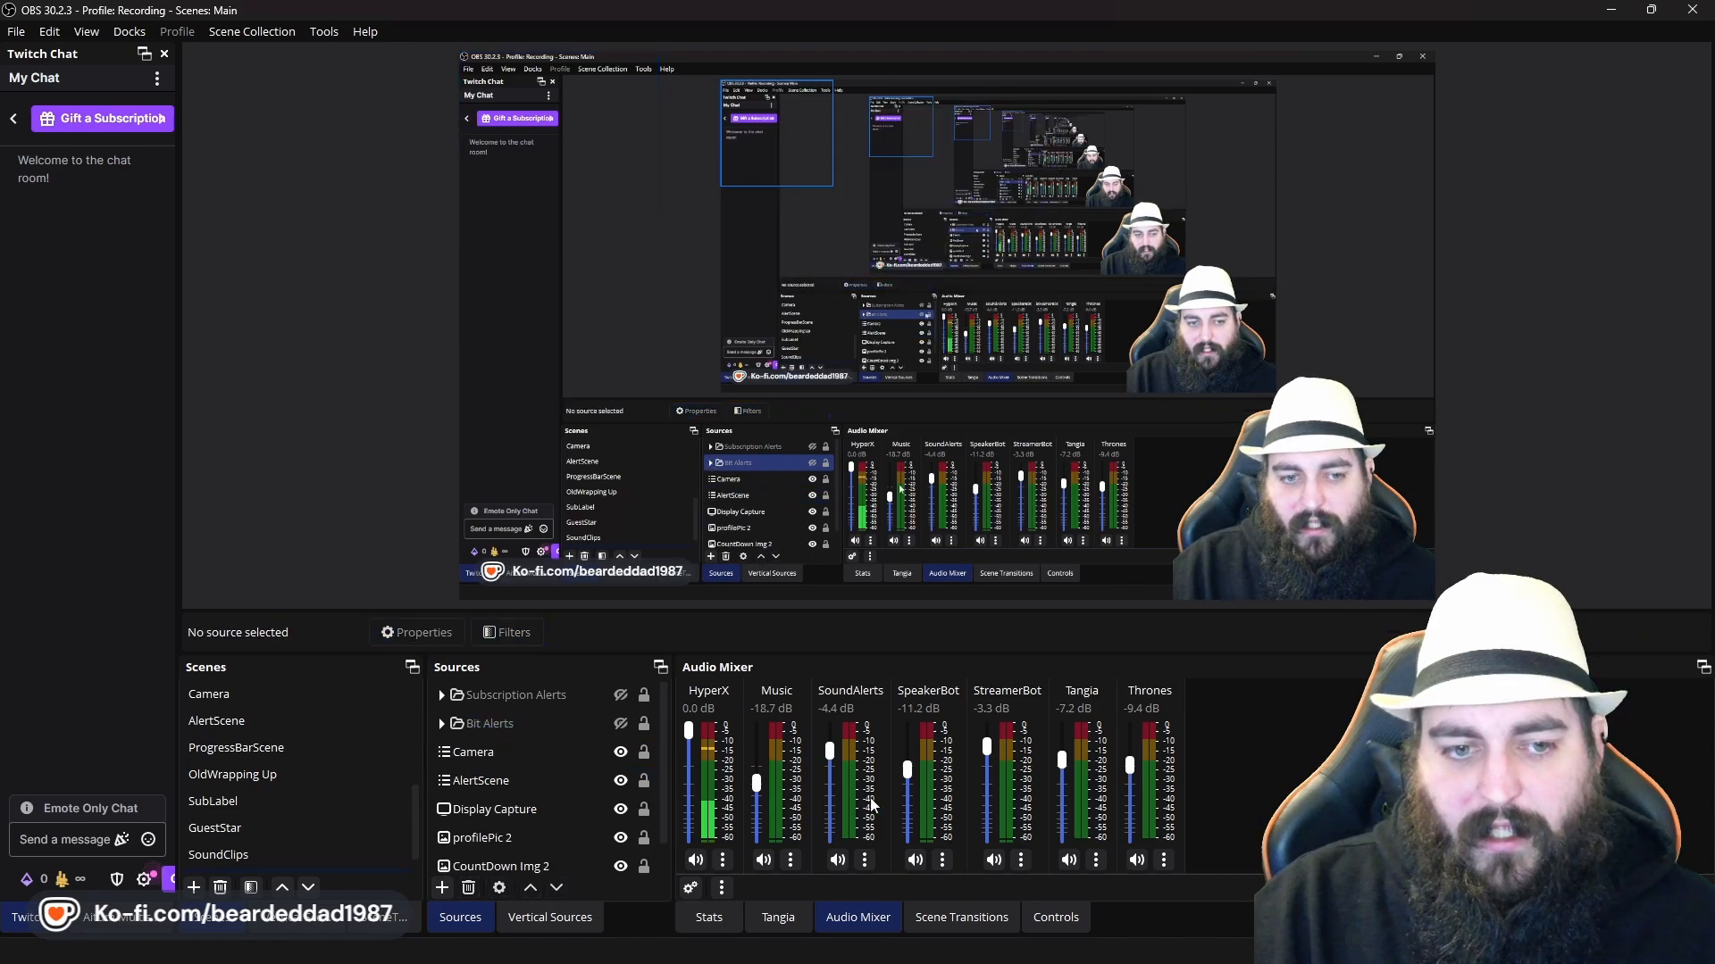
click(1245, 950)
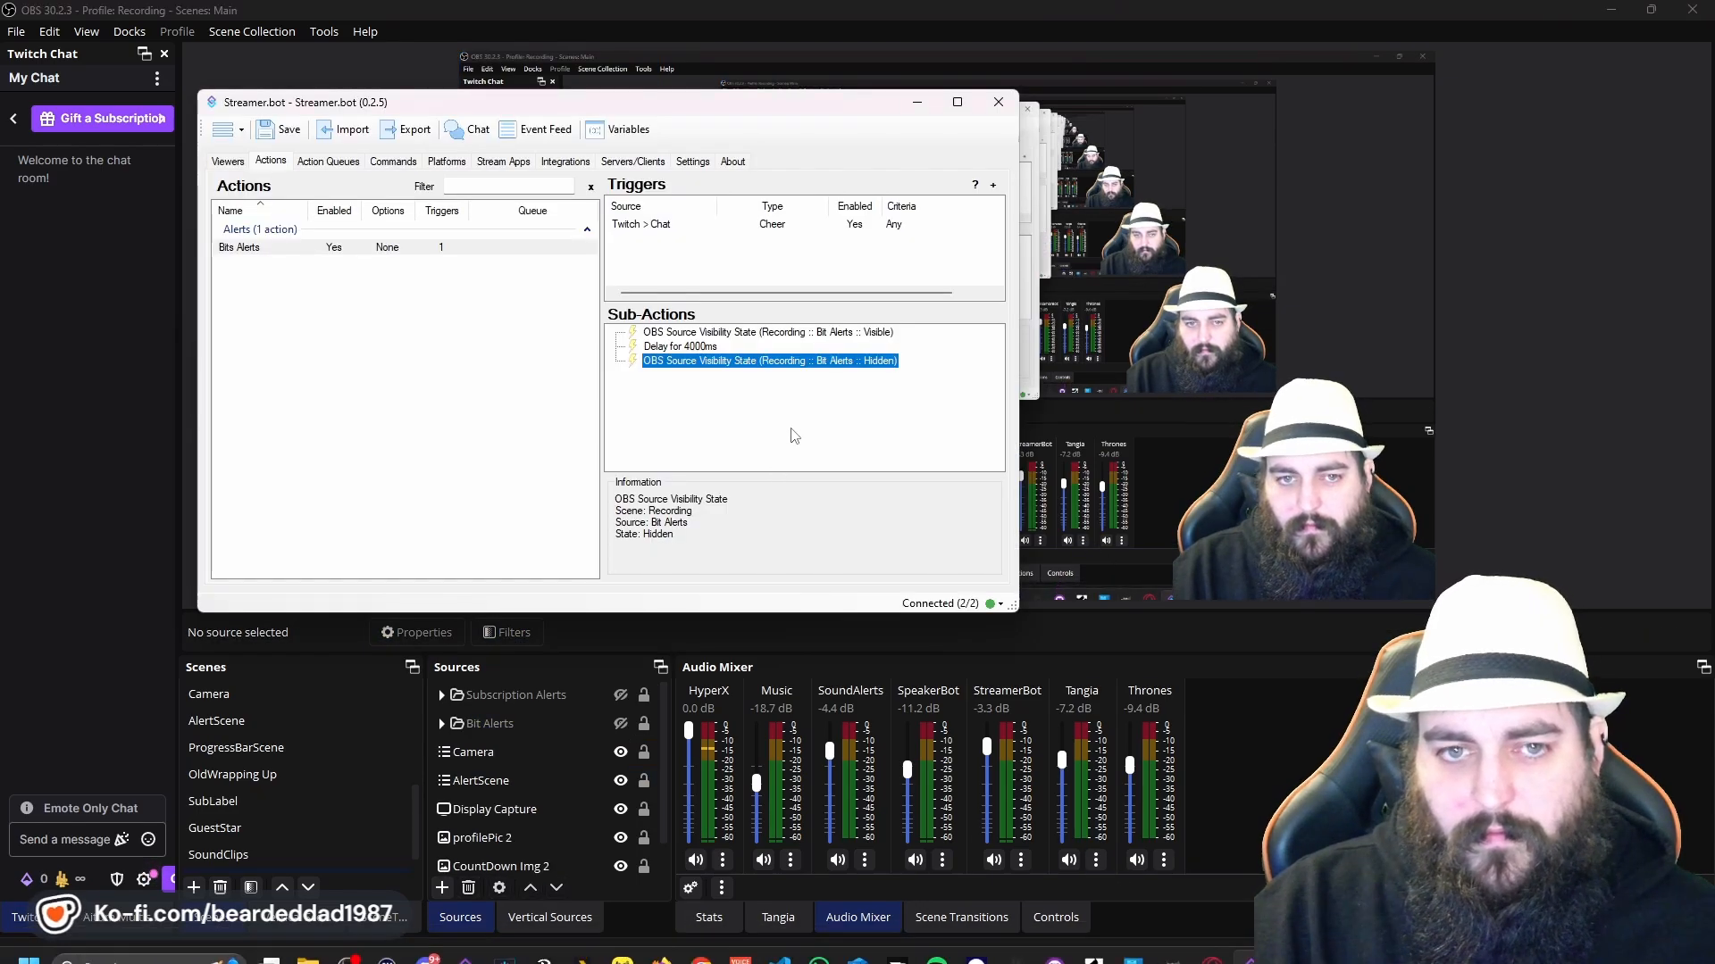
Run a test of the Twitch Cheer trigger on the Bits Alerts action
click(734, 407)
click(708, 223)
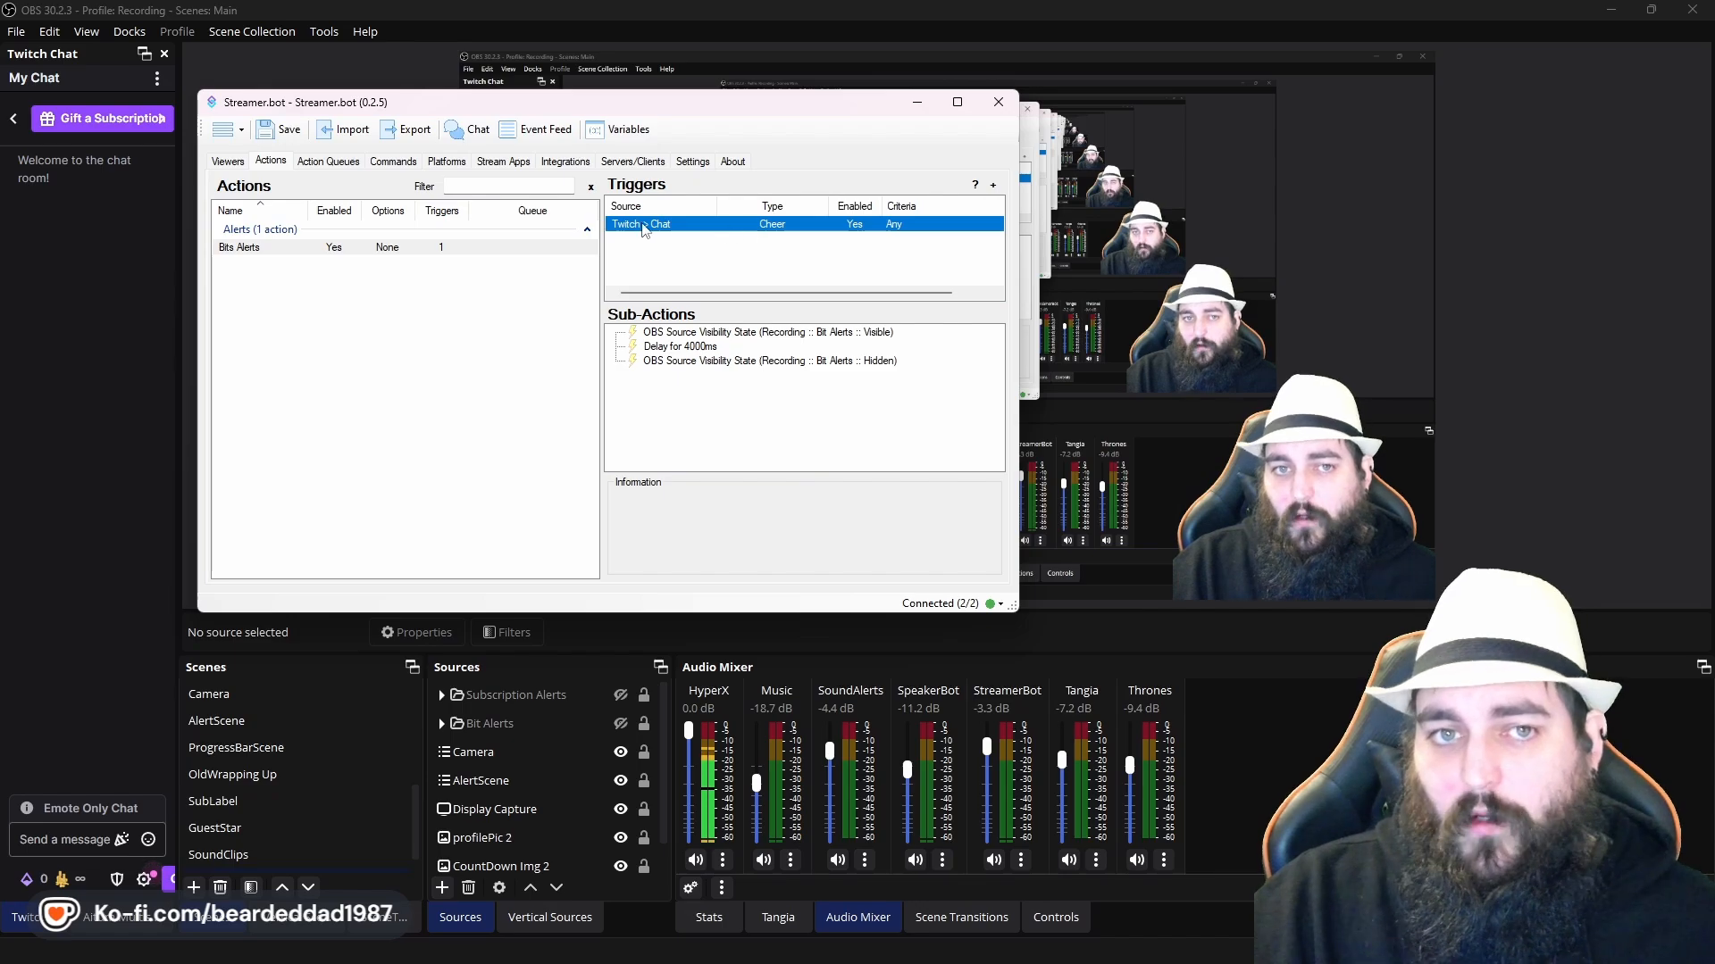
right_click(693, 229)
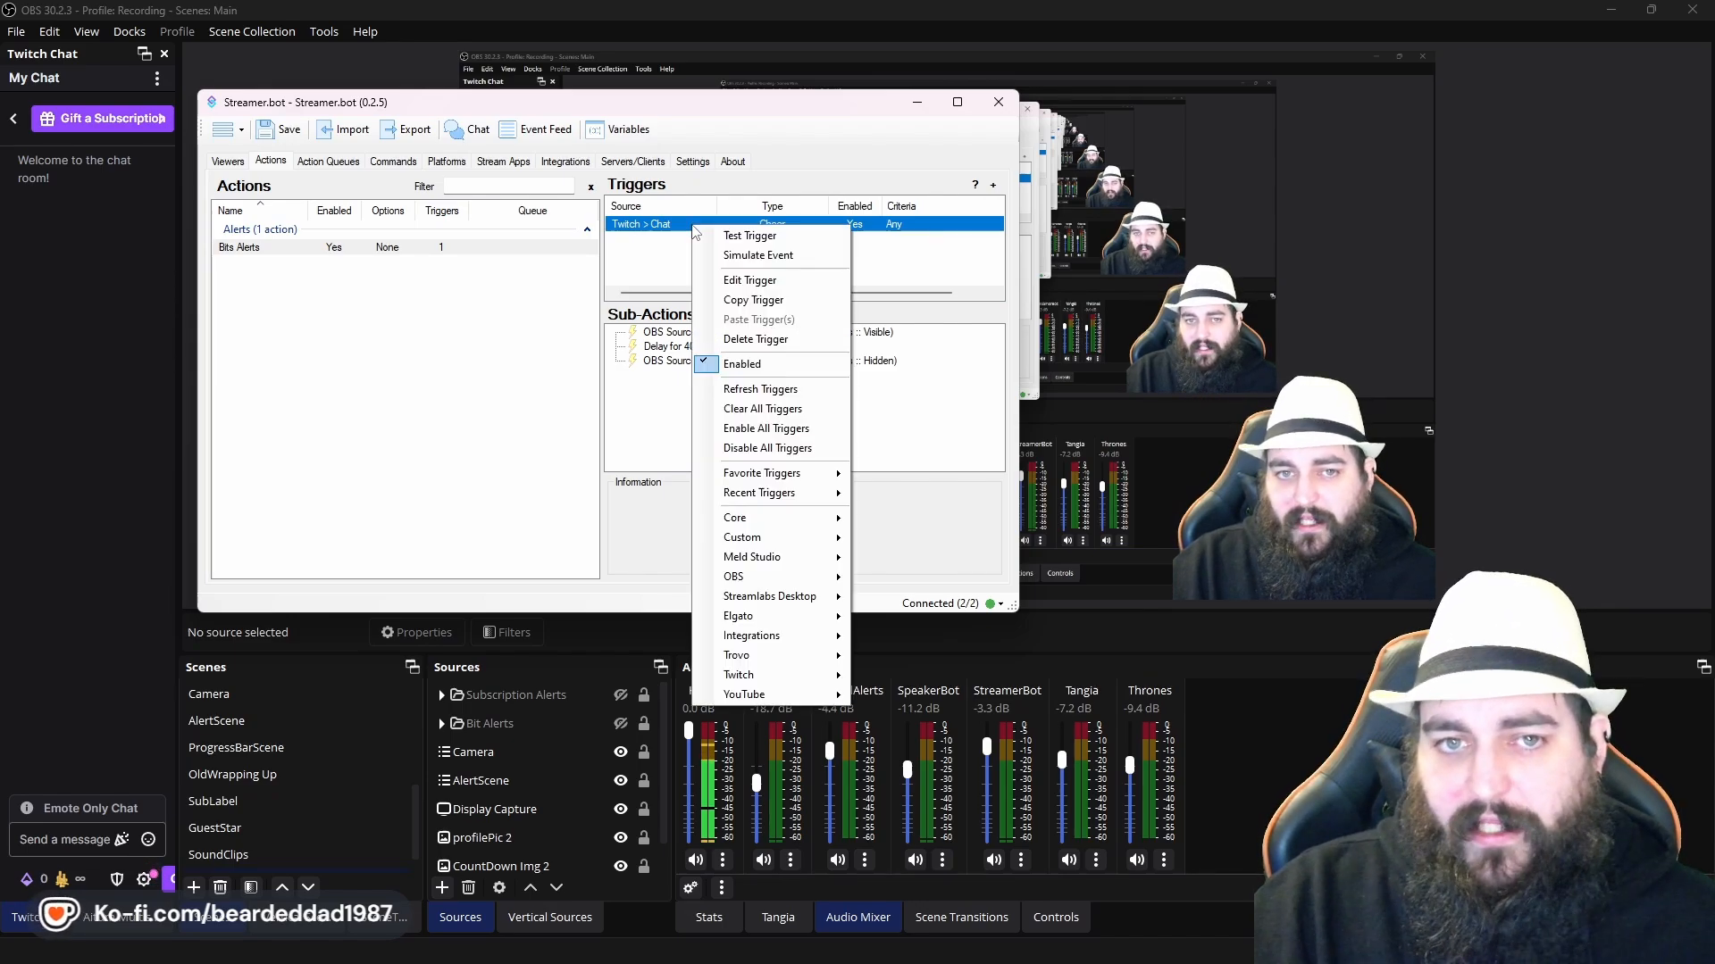
click(783, 241)
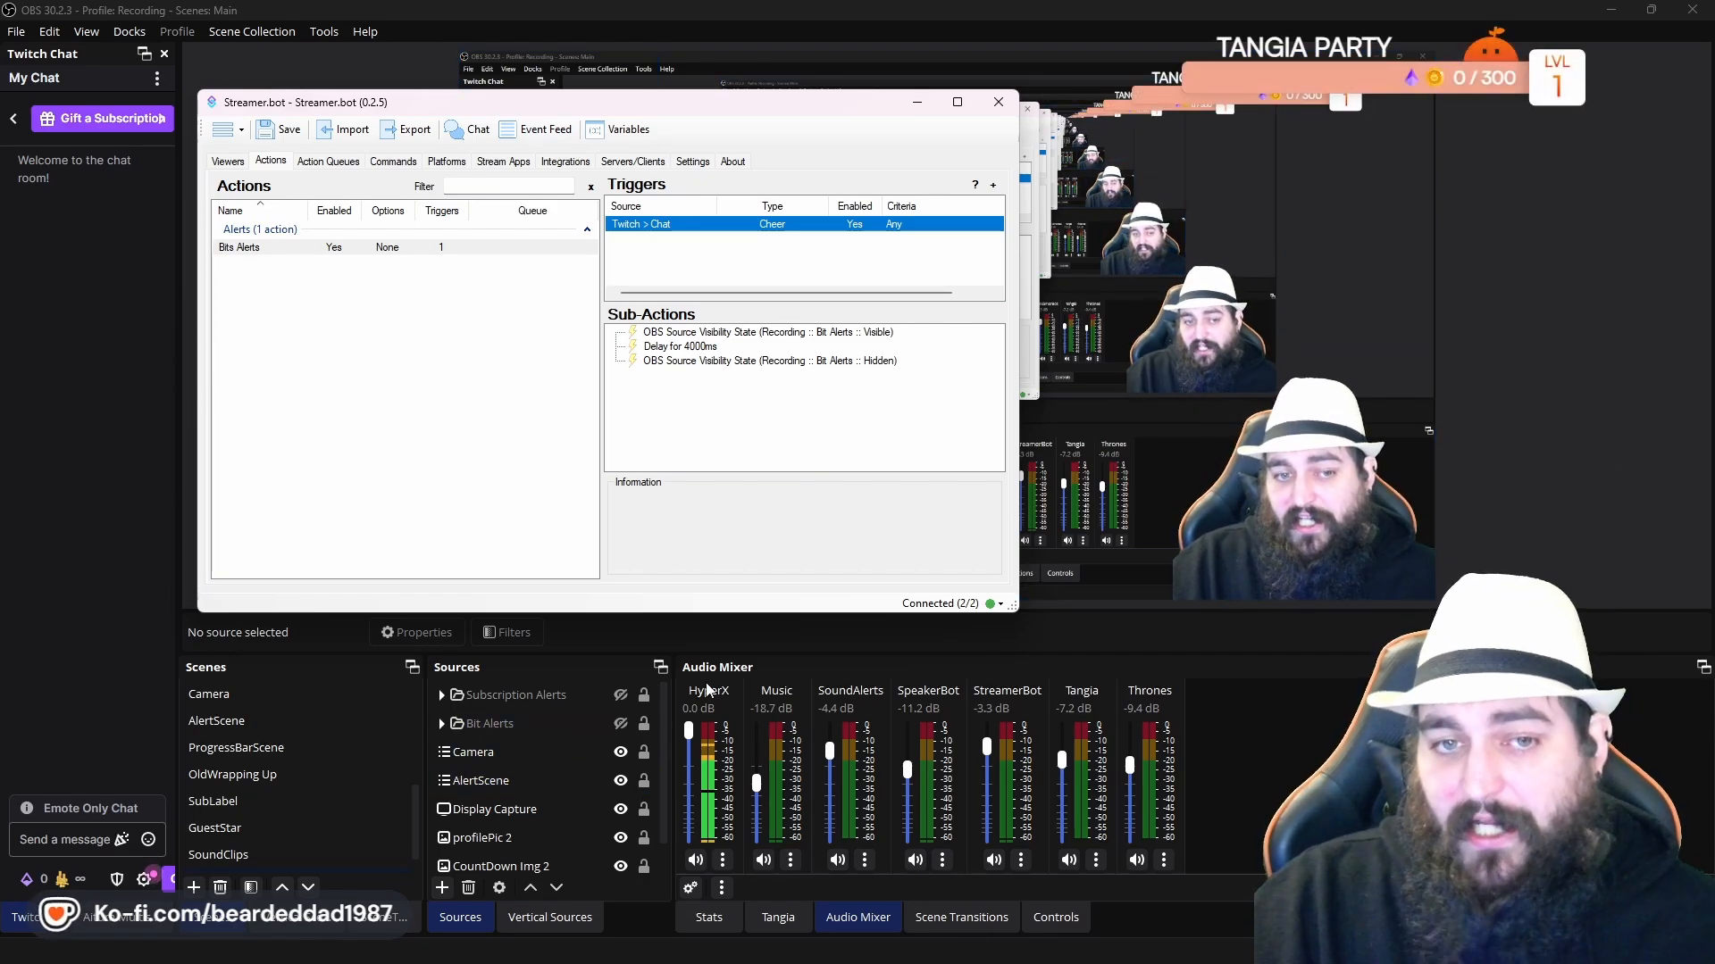
Add a new action named Sub Alert in the Alerts group
click(403, 249)
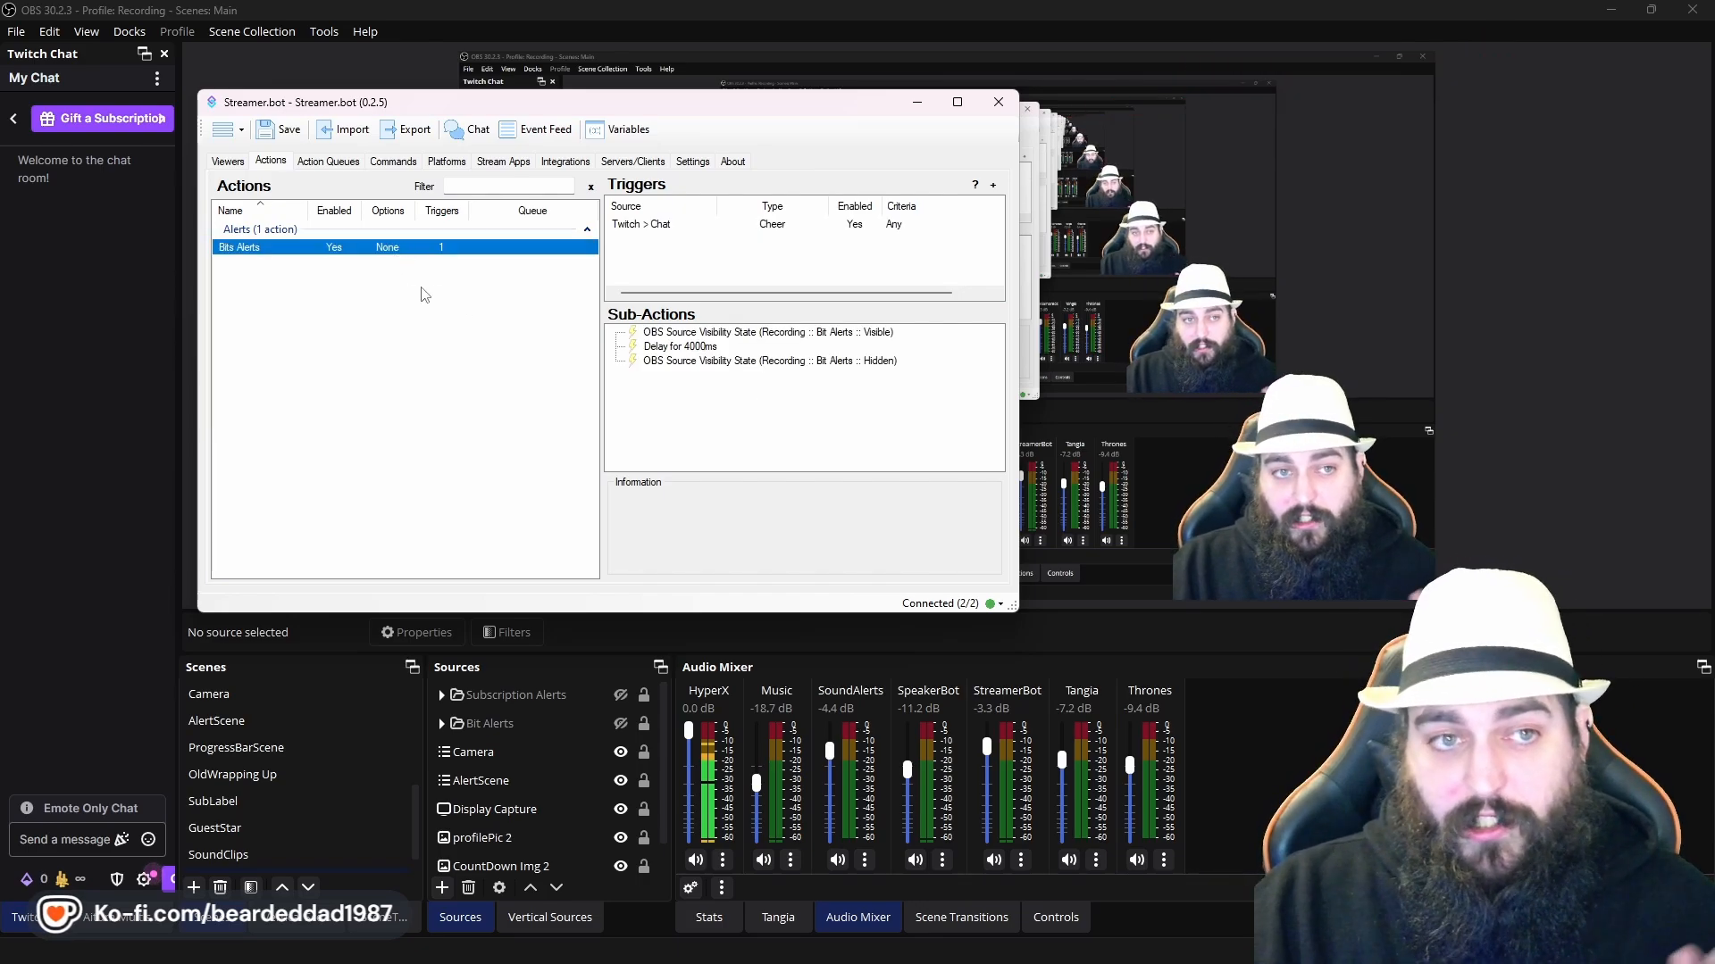
click(359, 315)
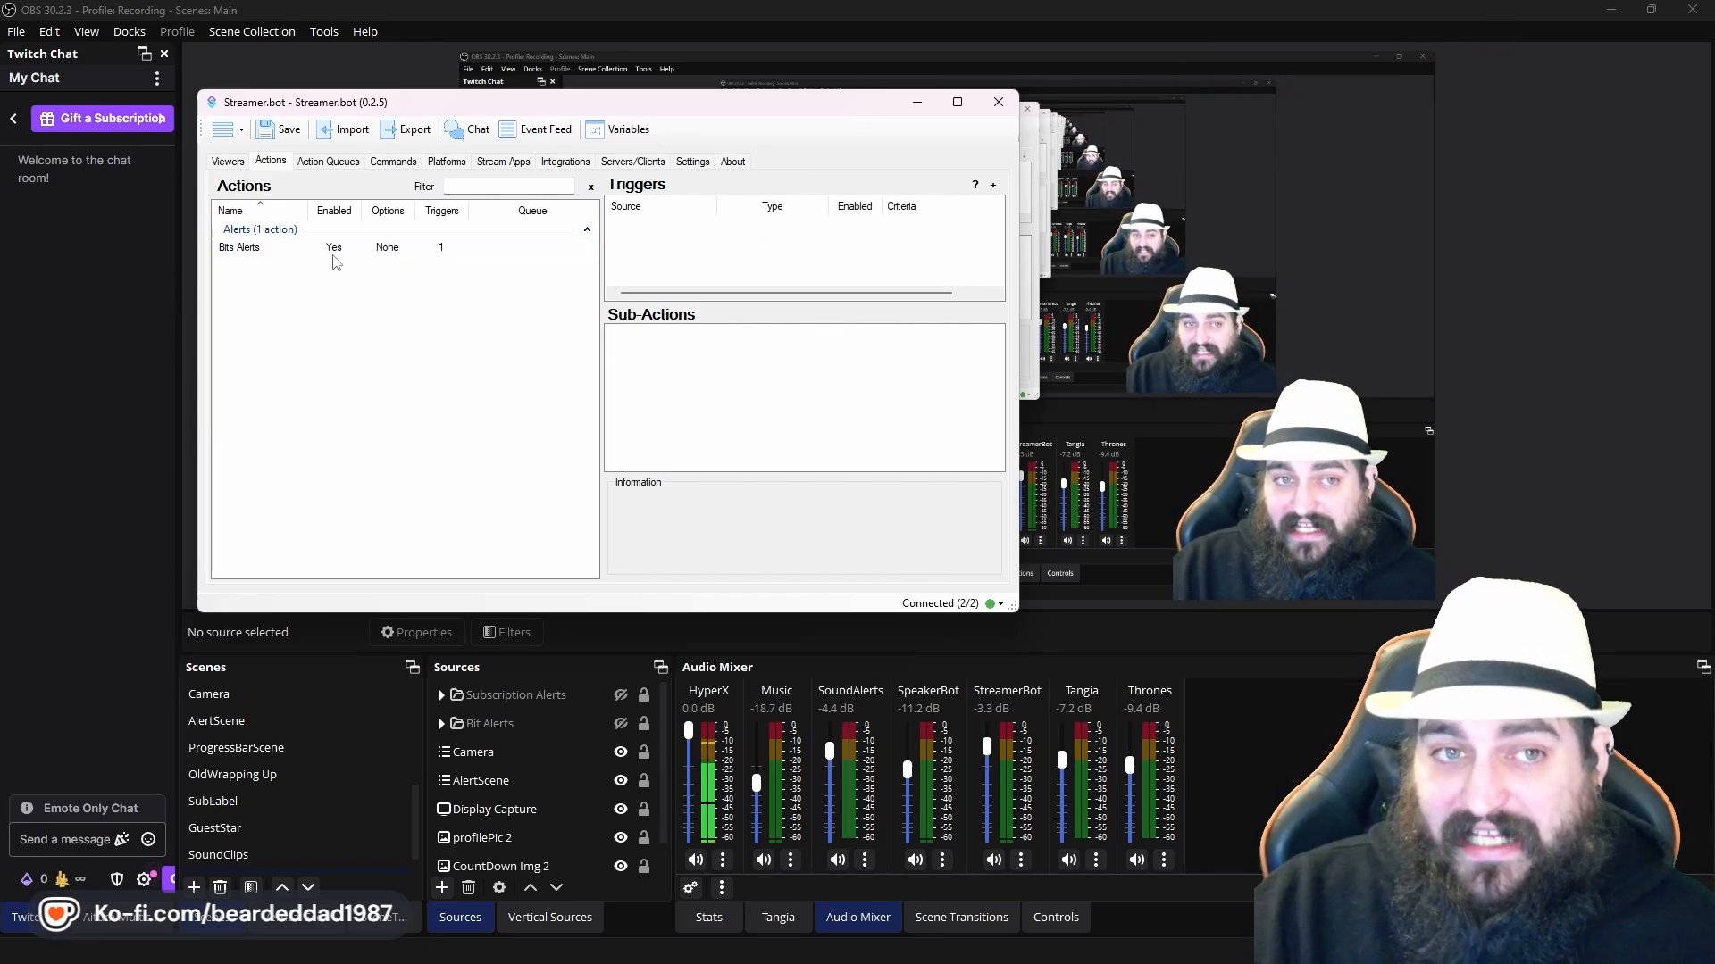
right_click(346, 283)
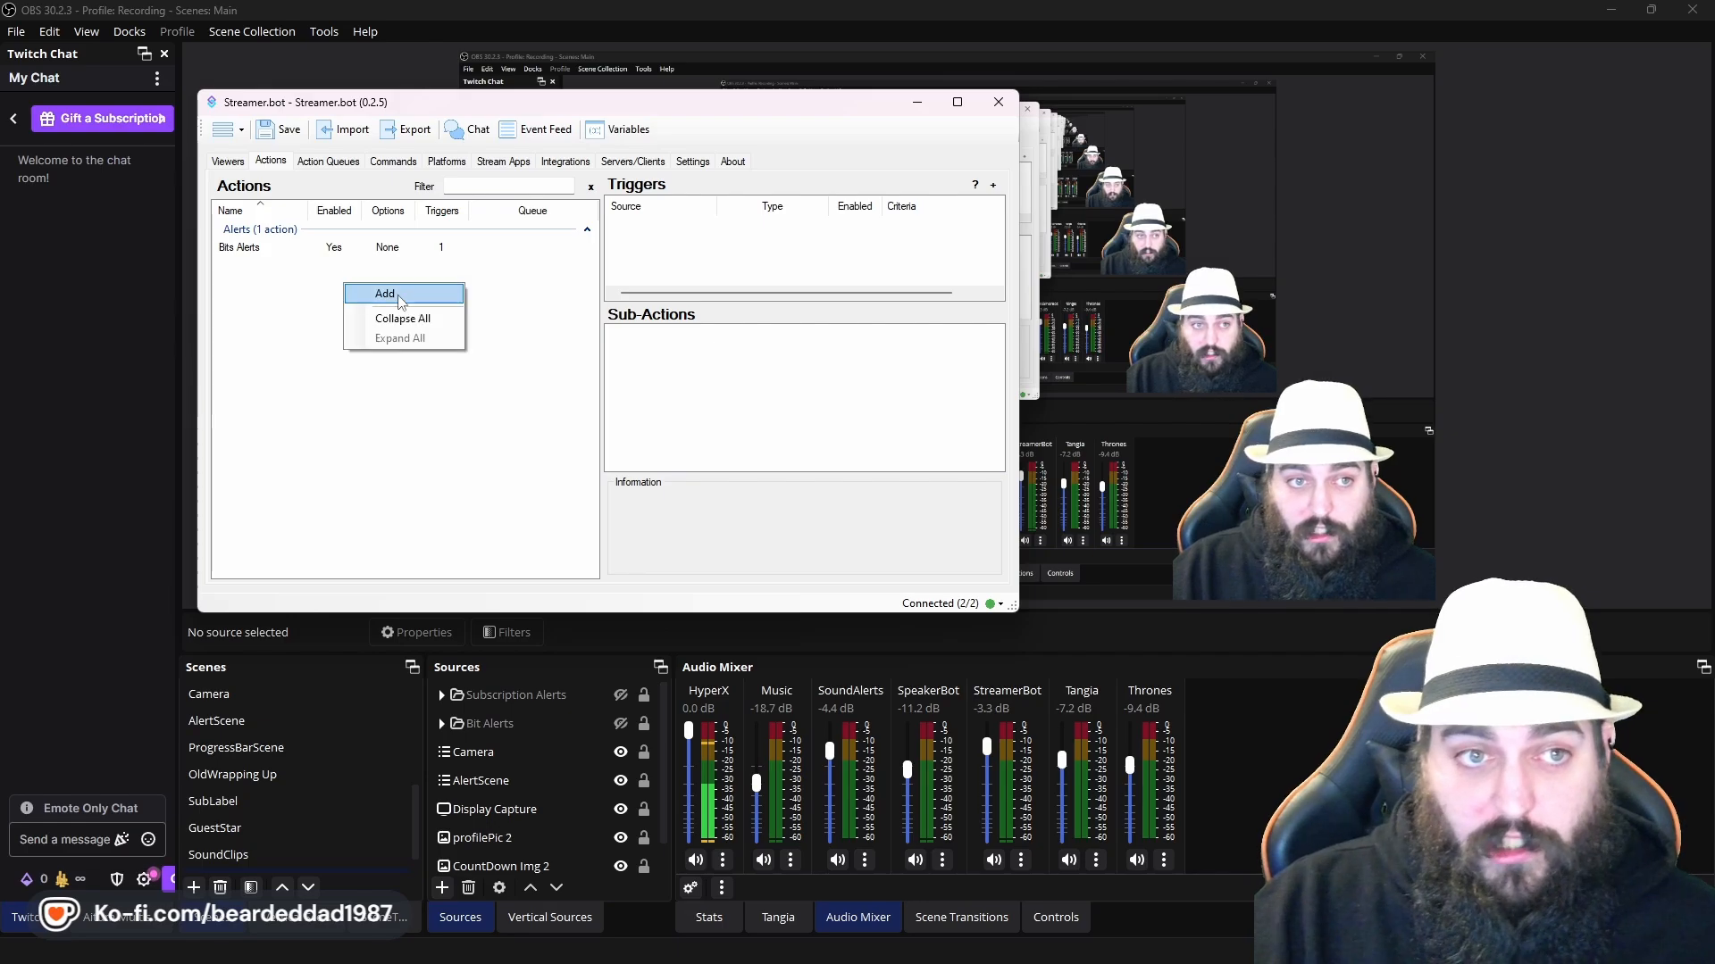
click(400, 295)
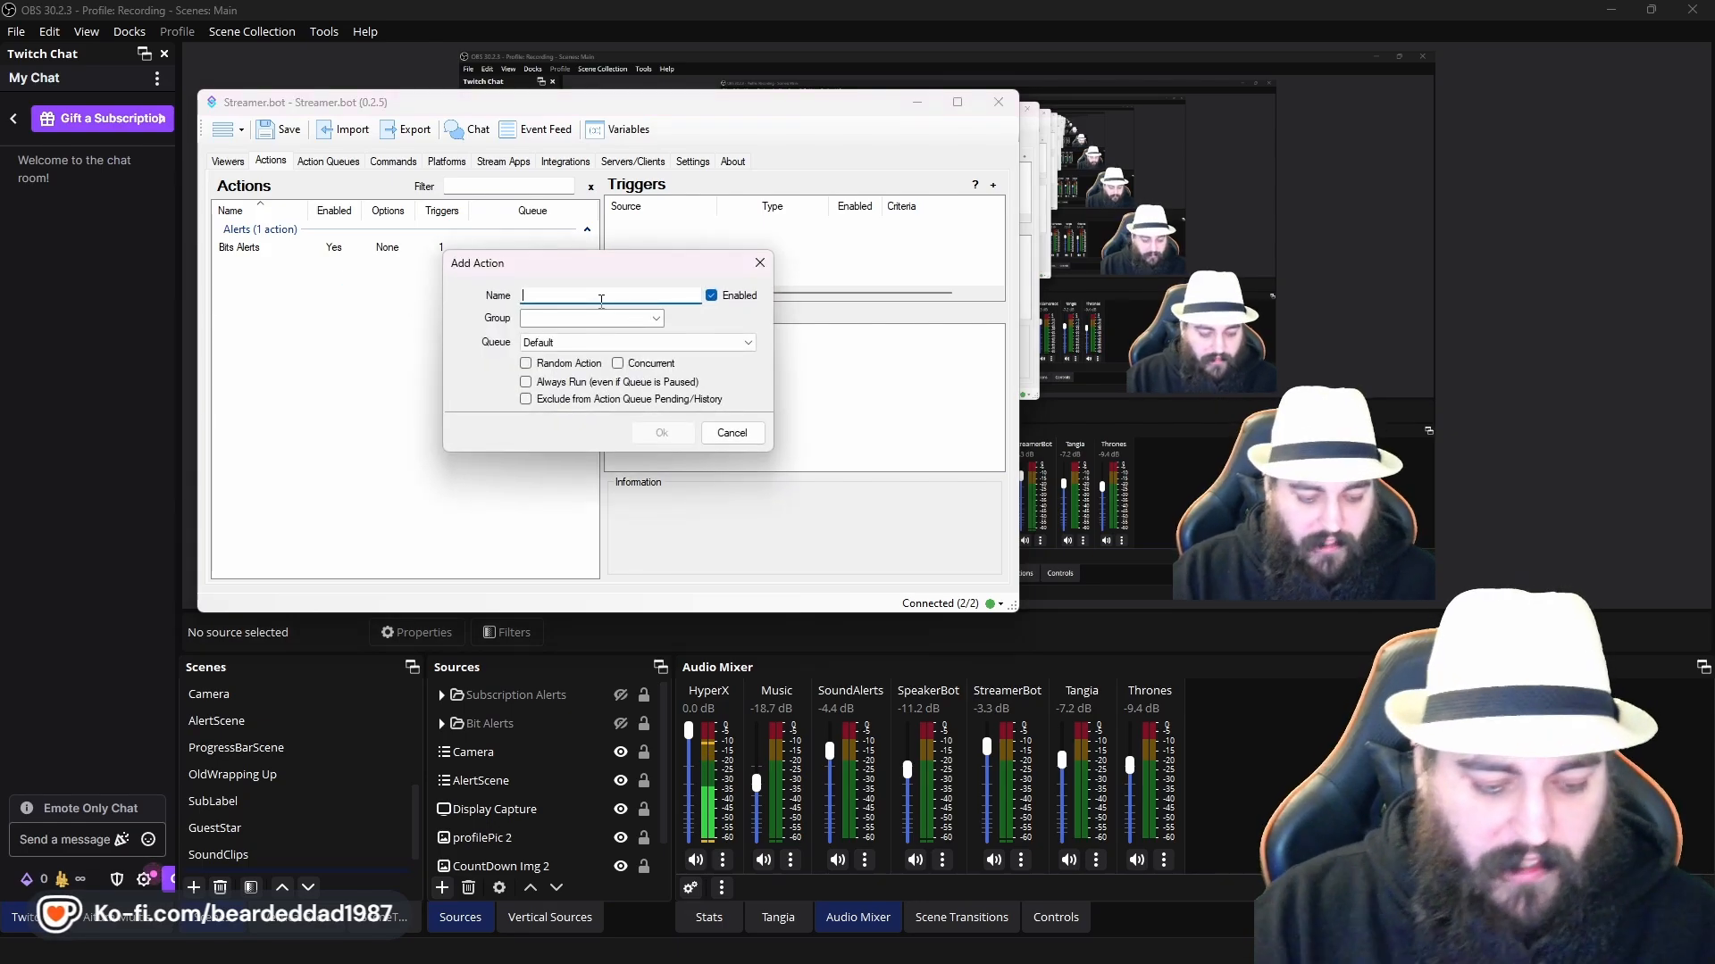
text(Sub)
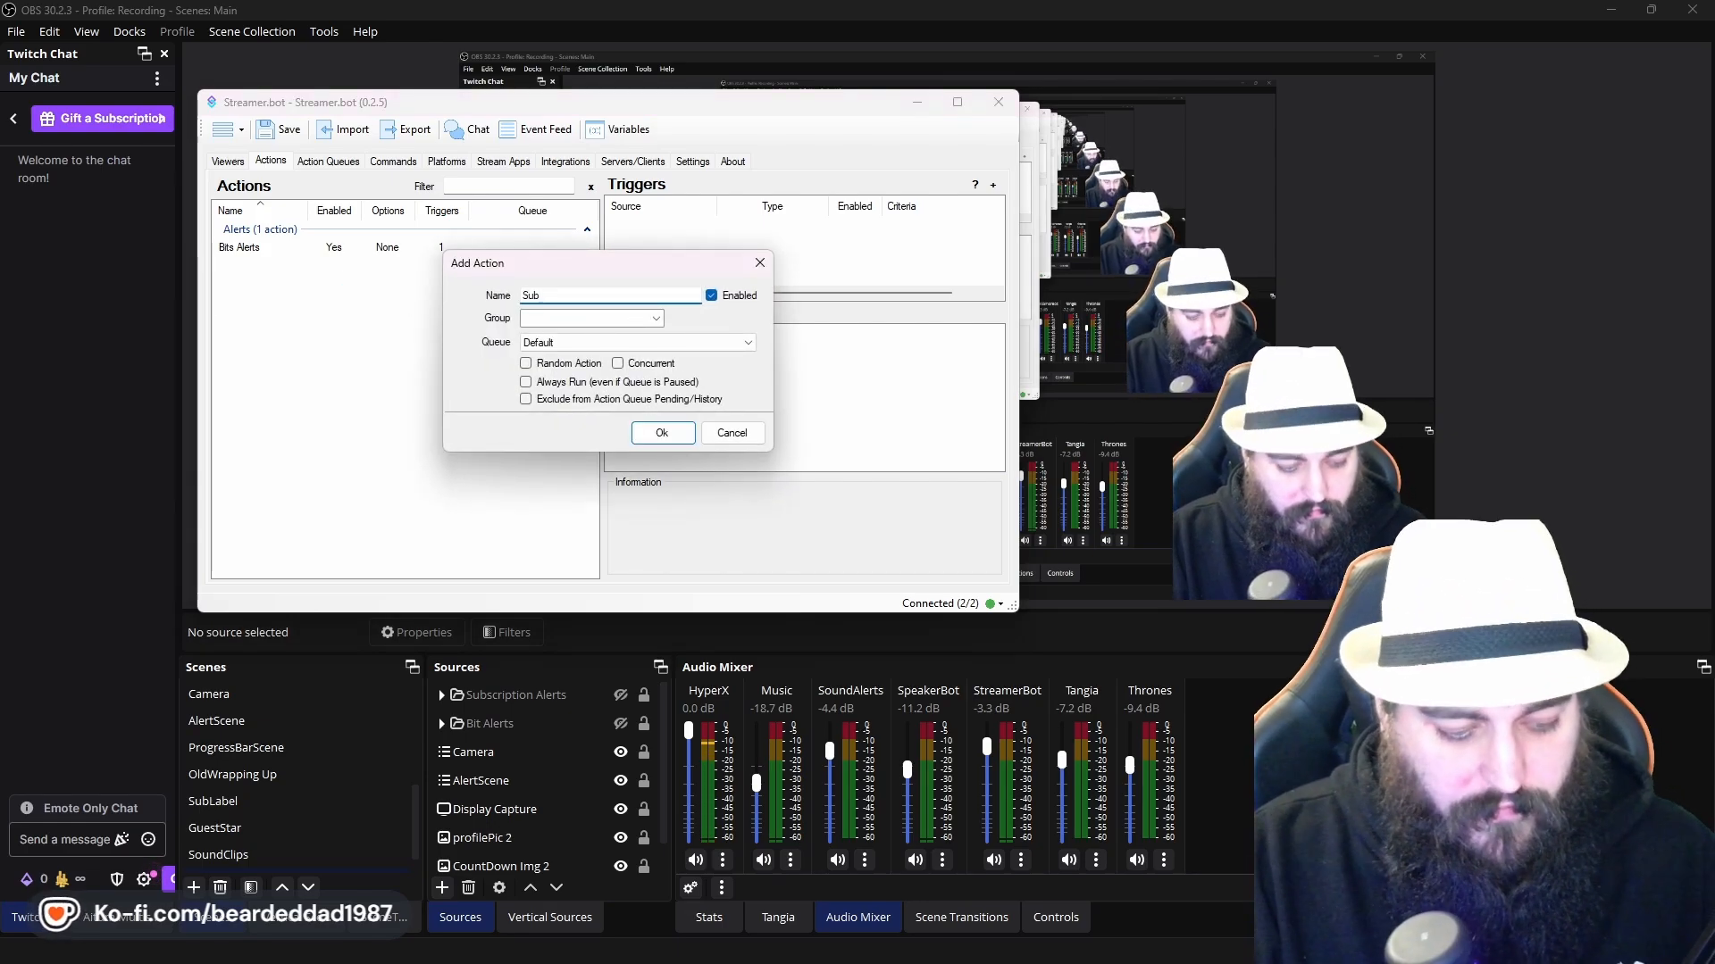
text( Alert)
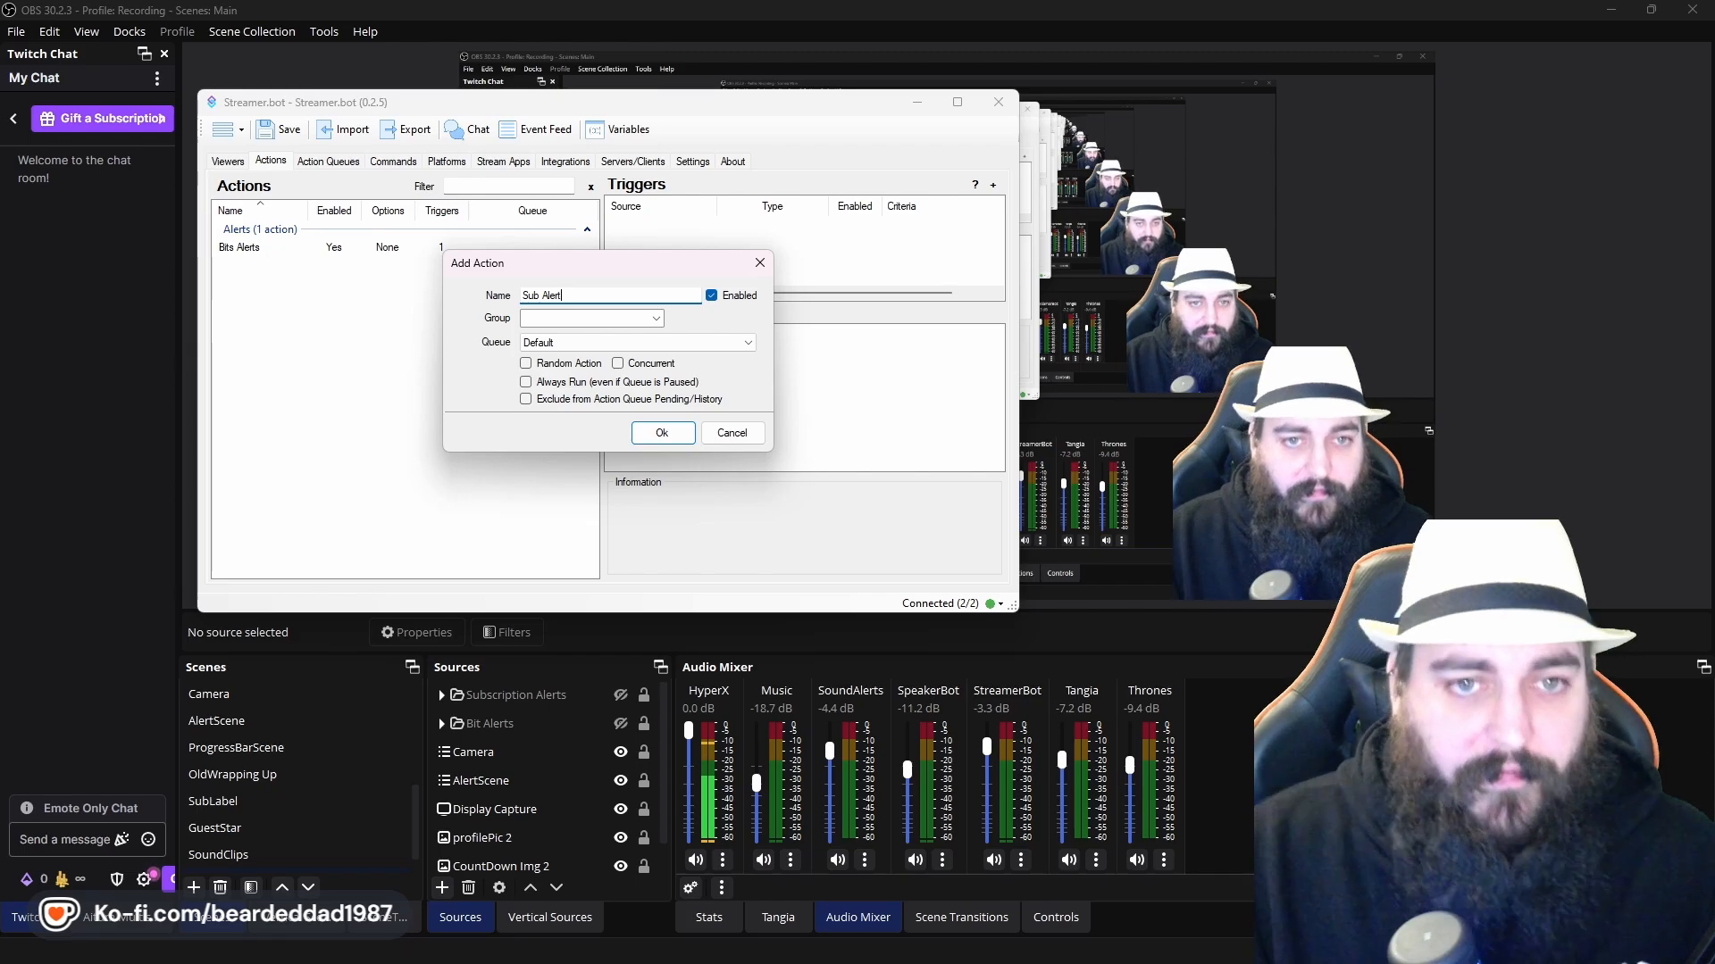
click(655, 319)
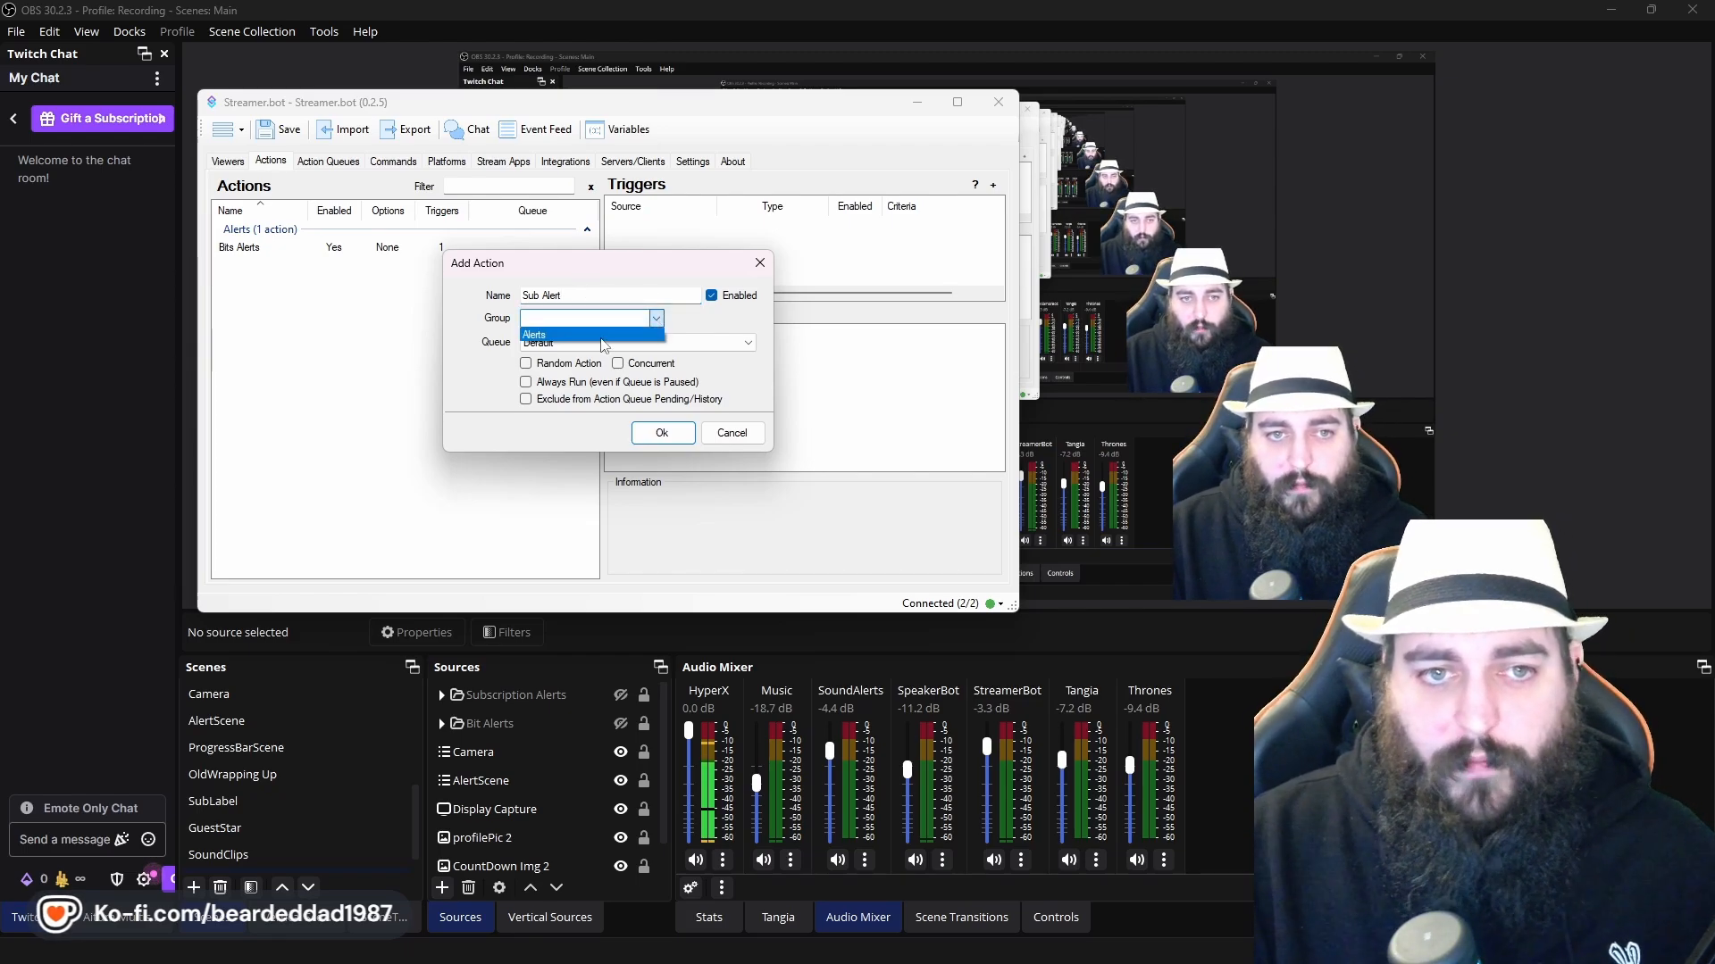
click(650, 335)
click(662, 433)
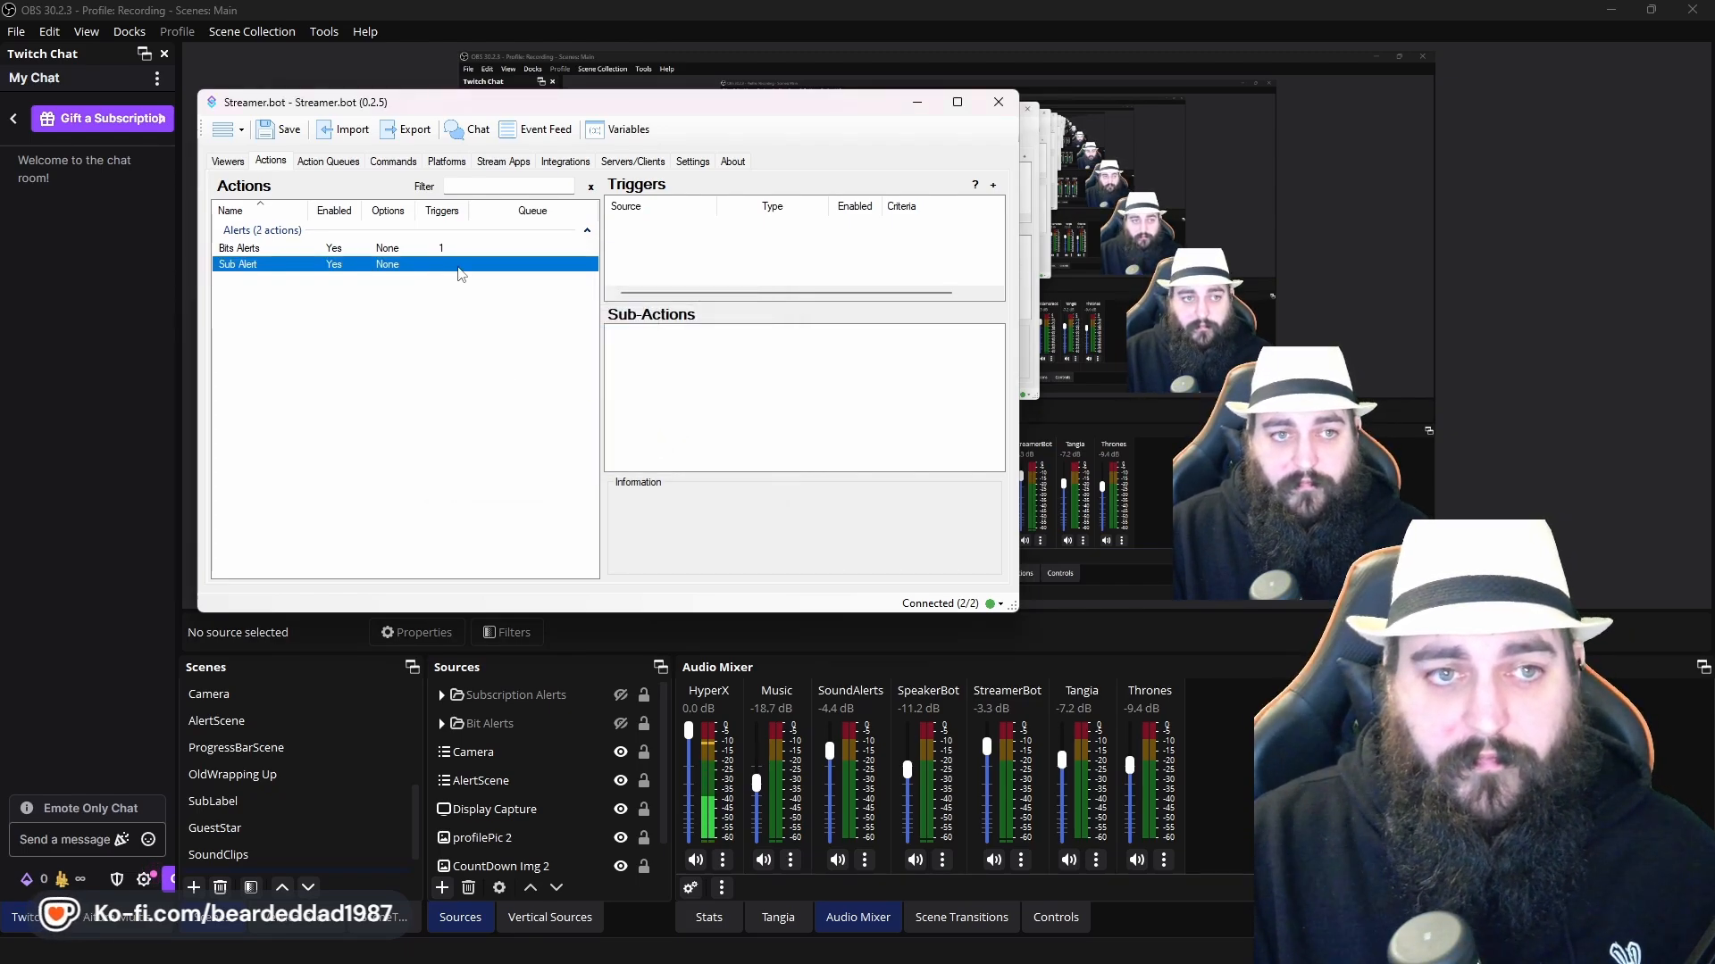
Create a Twitch Subscription trigger for the Sub Alert action
click(719, 239)
right_click(685, 240)
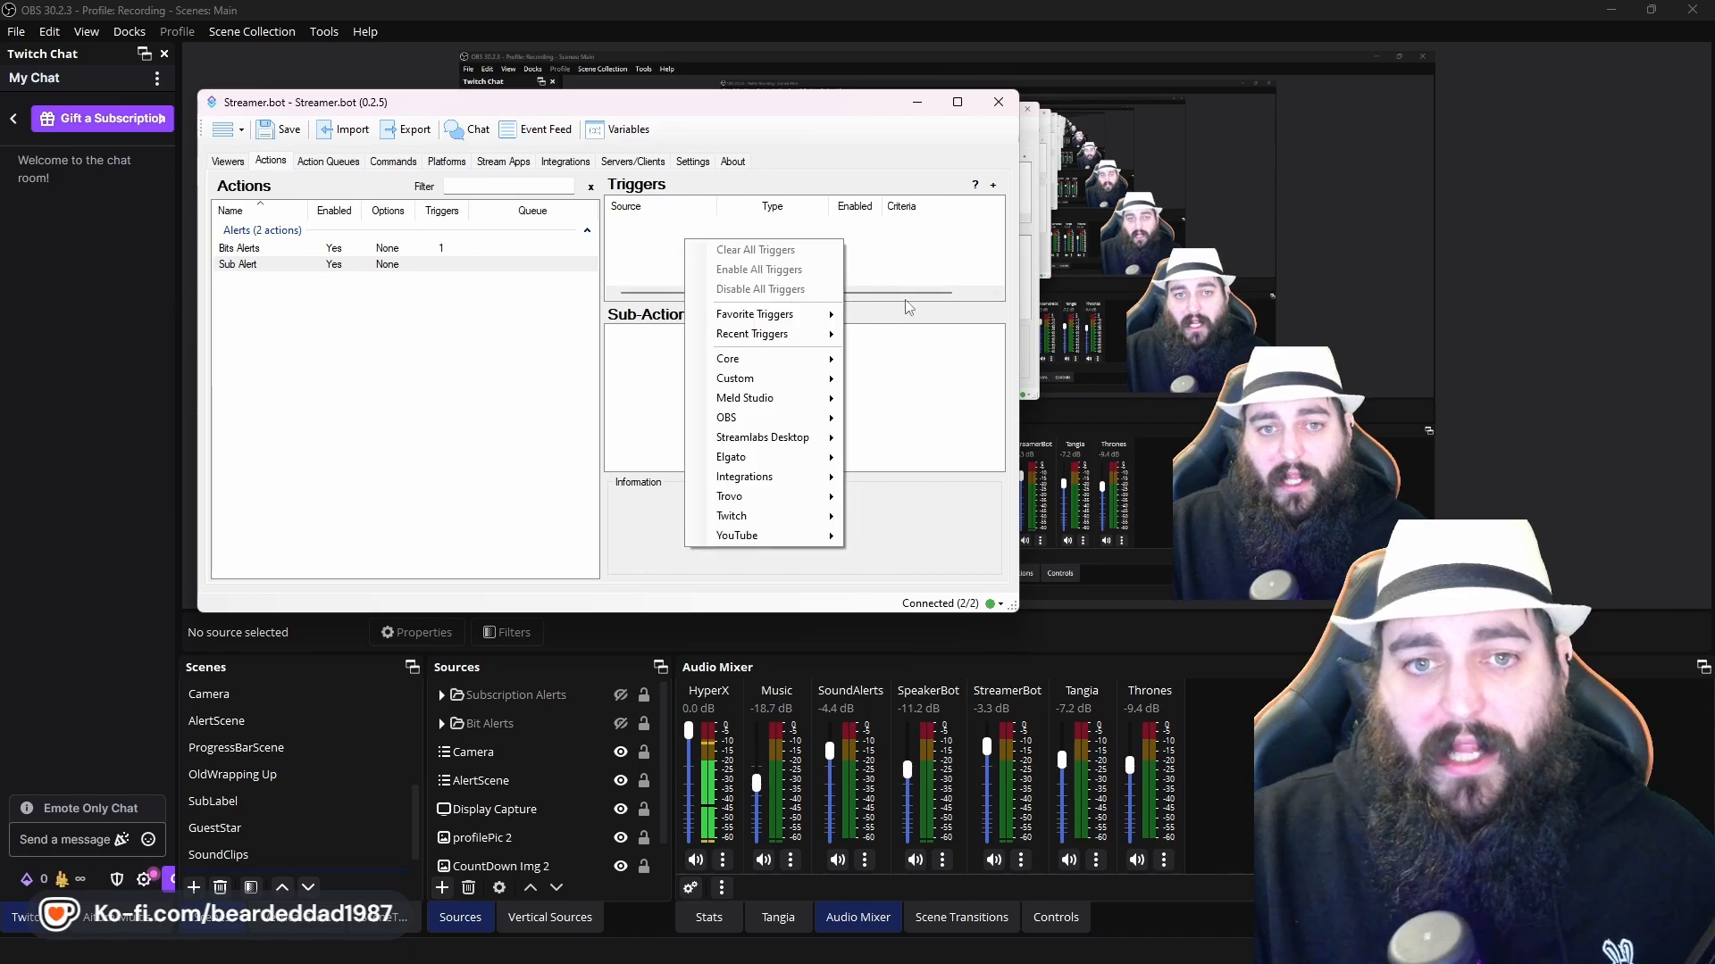
mouse_move(823, 367)
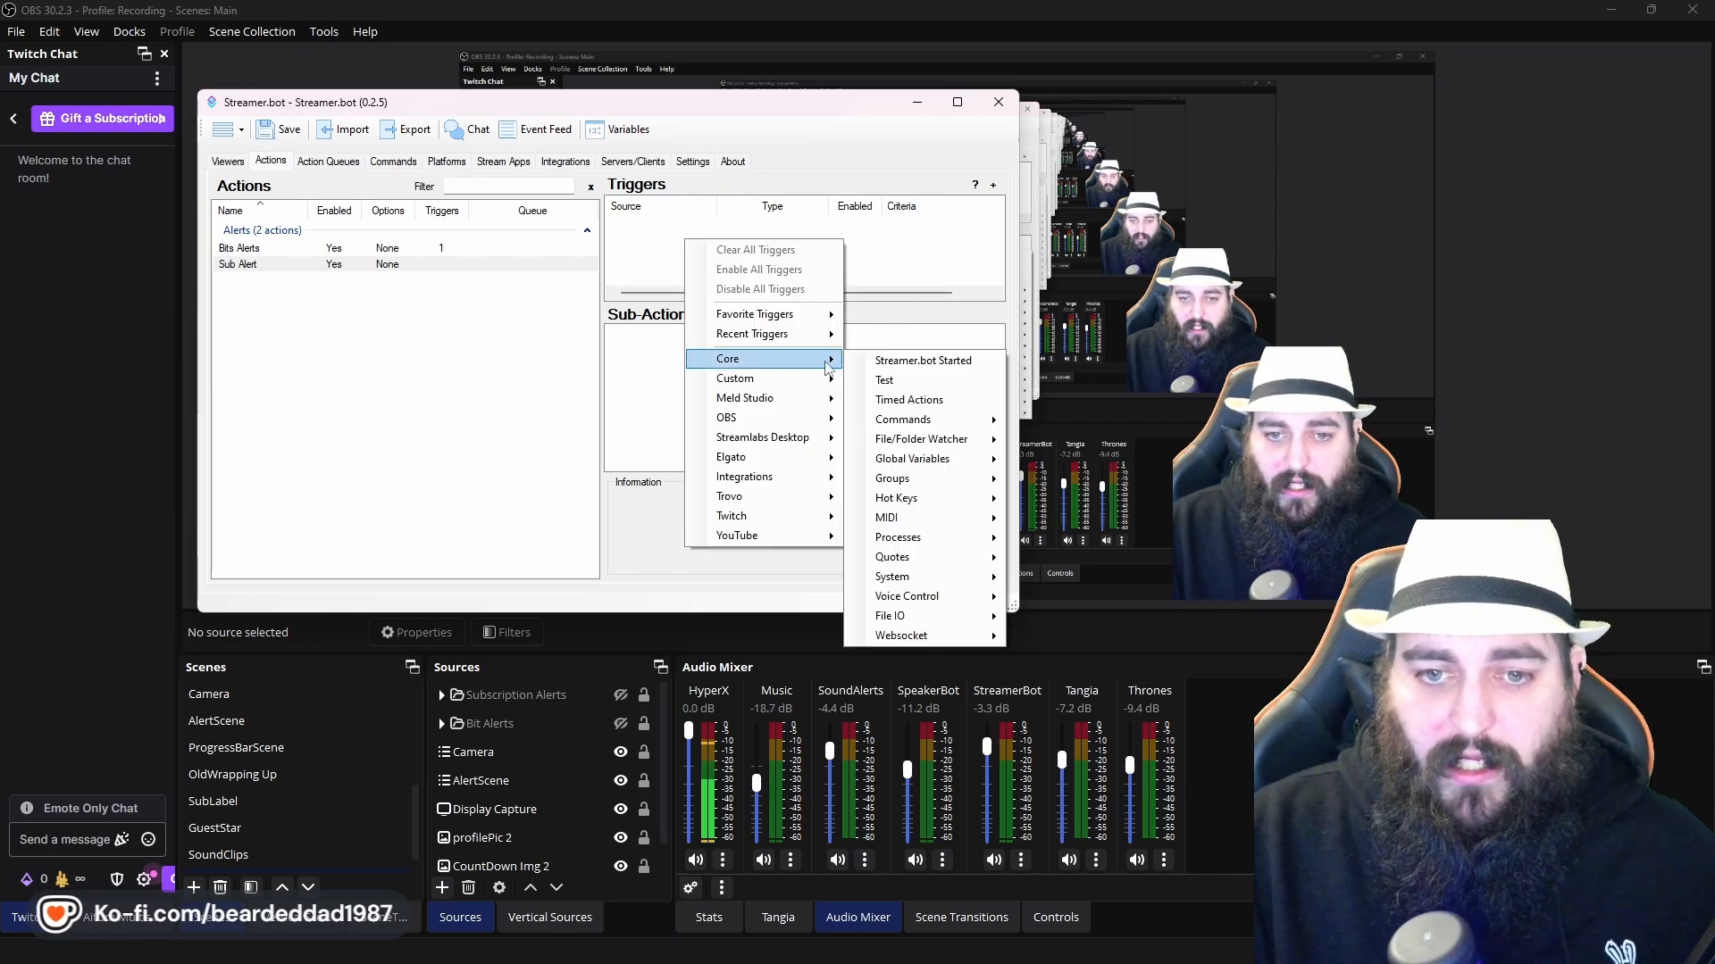
mouse_move(826, 516)
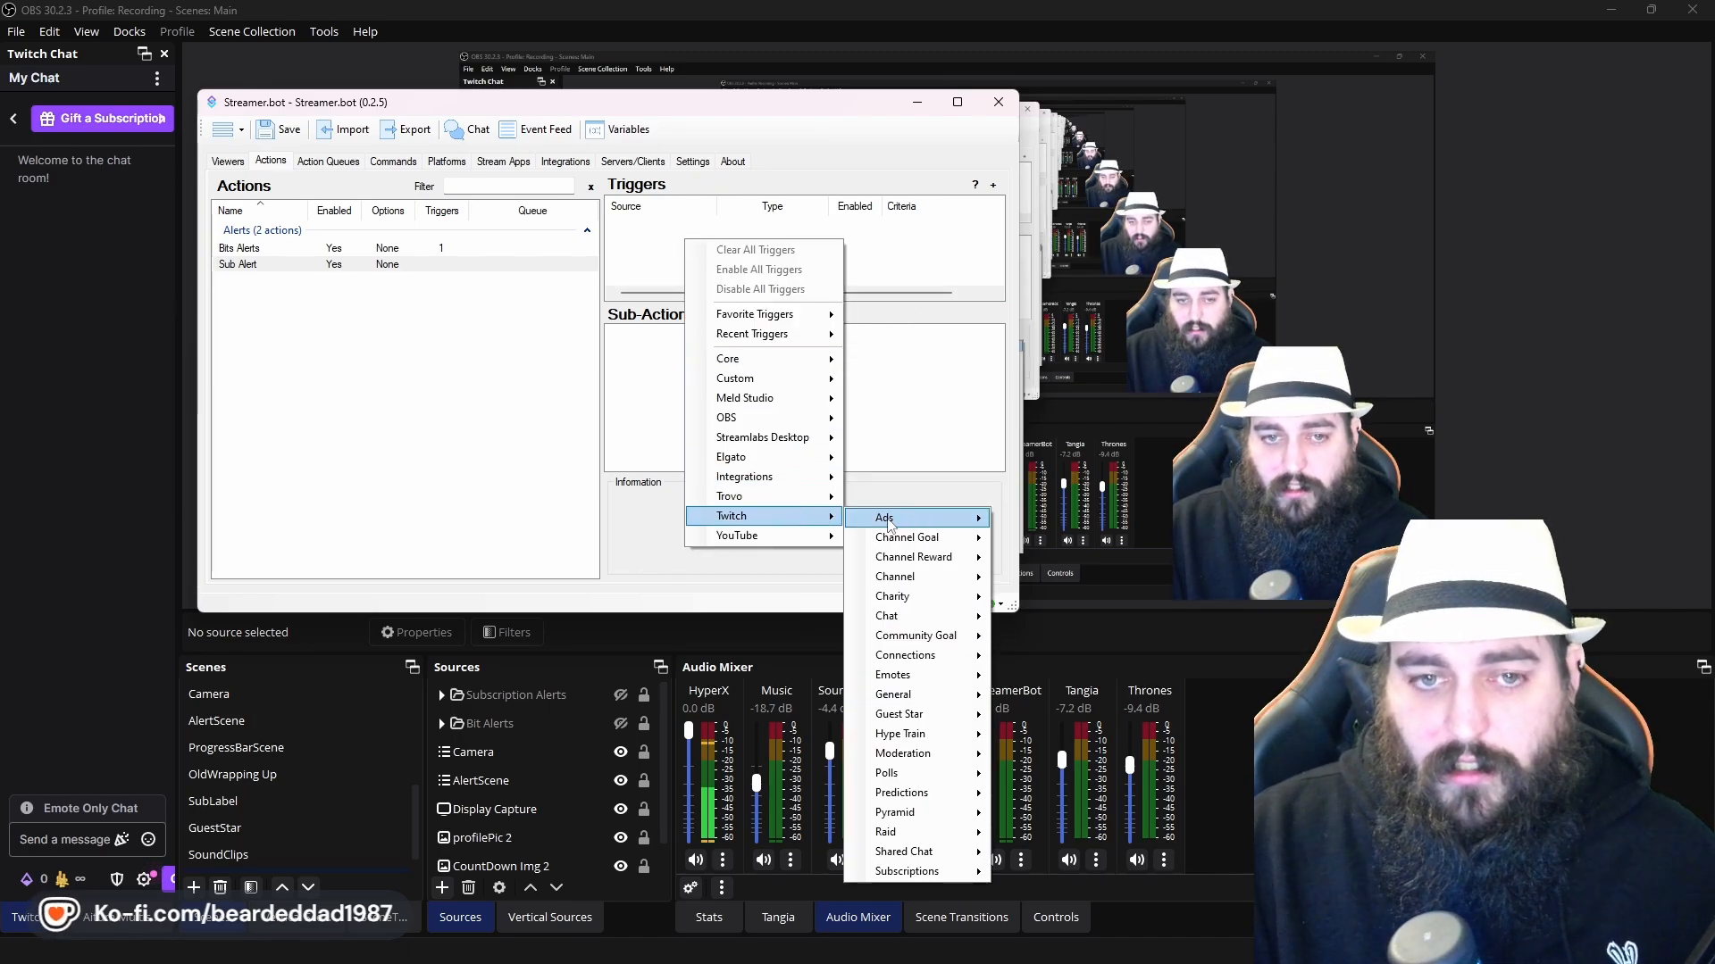
mouse_move(904, 875)
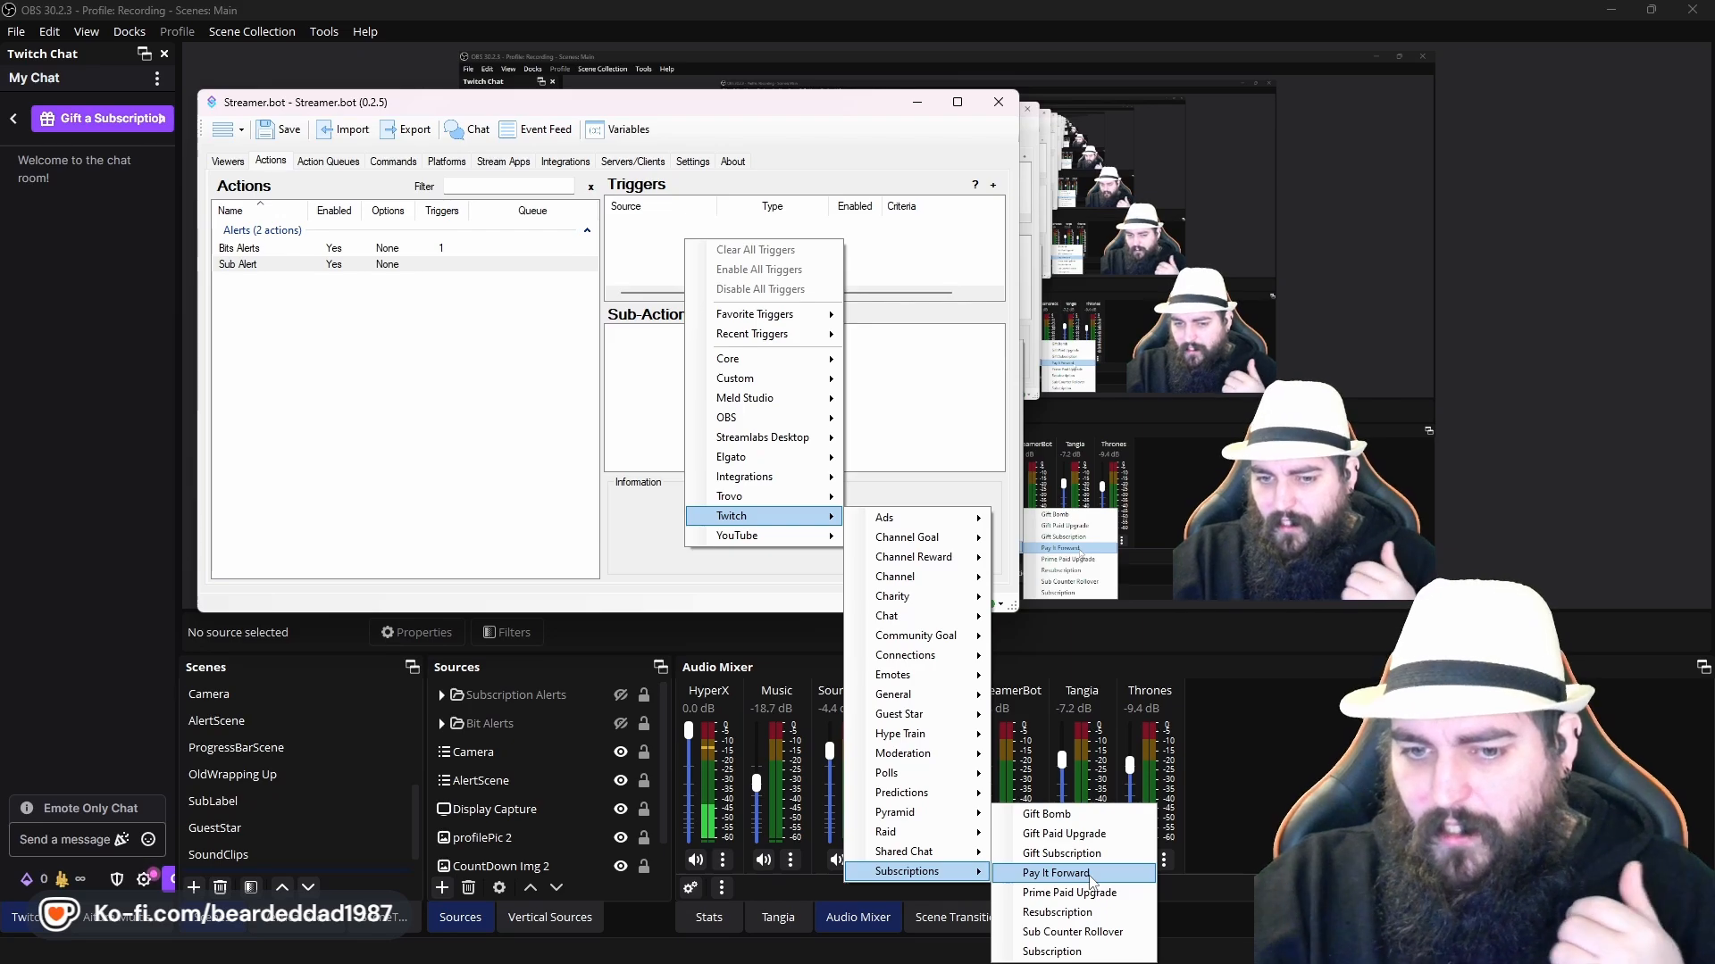
click(1105, 952)
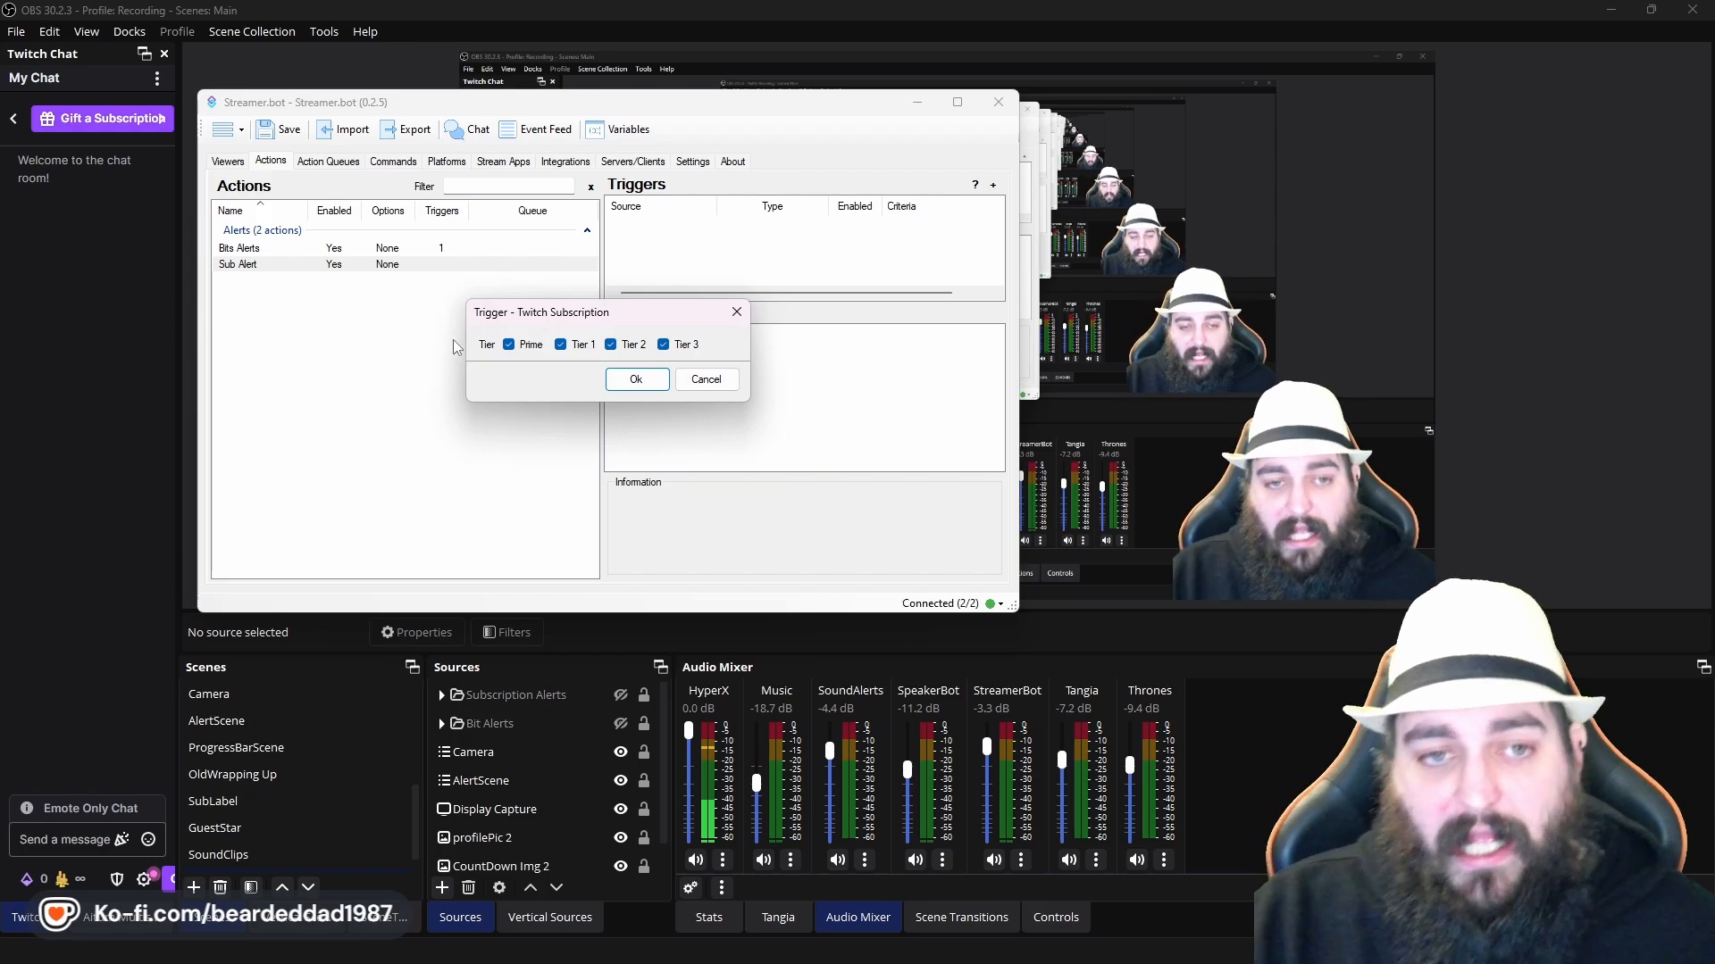
Try the trigger's tier options, then confirm it with Prime, Tier 1, Tier 2 and Tier 3 all enabled
click(509, 345)
click(561, 345)
click(610, 344)
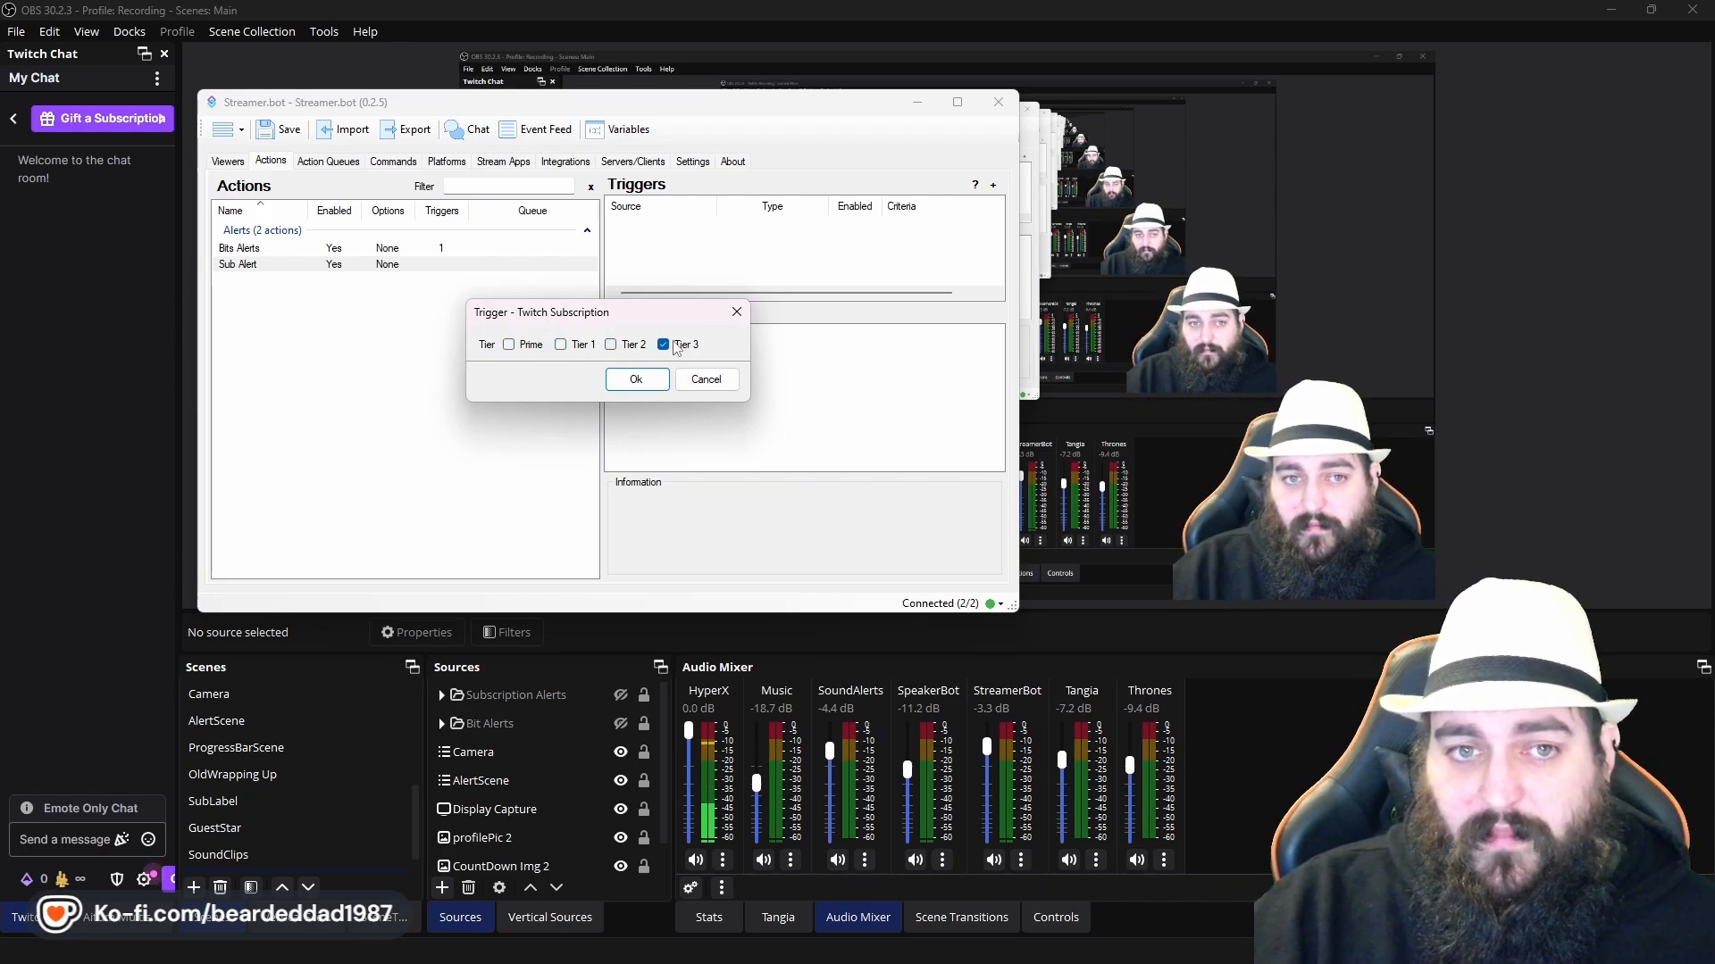
click(663, 345)
key(space)
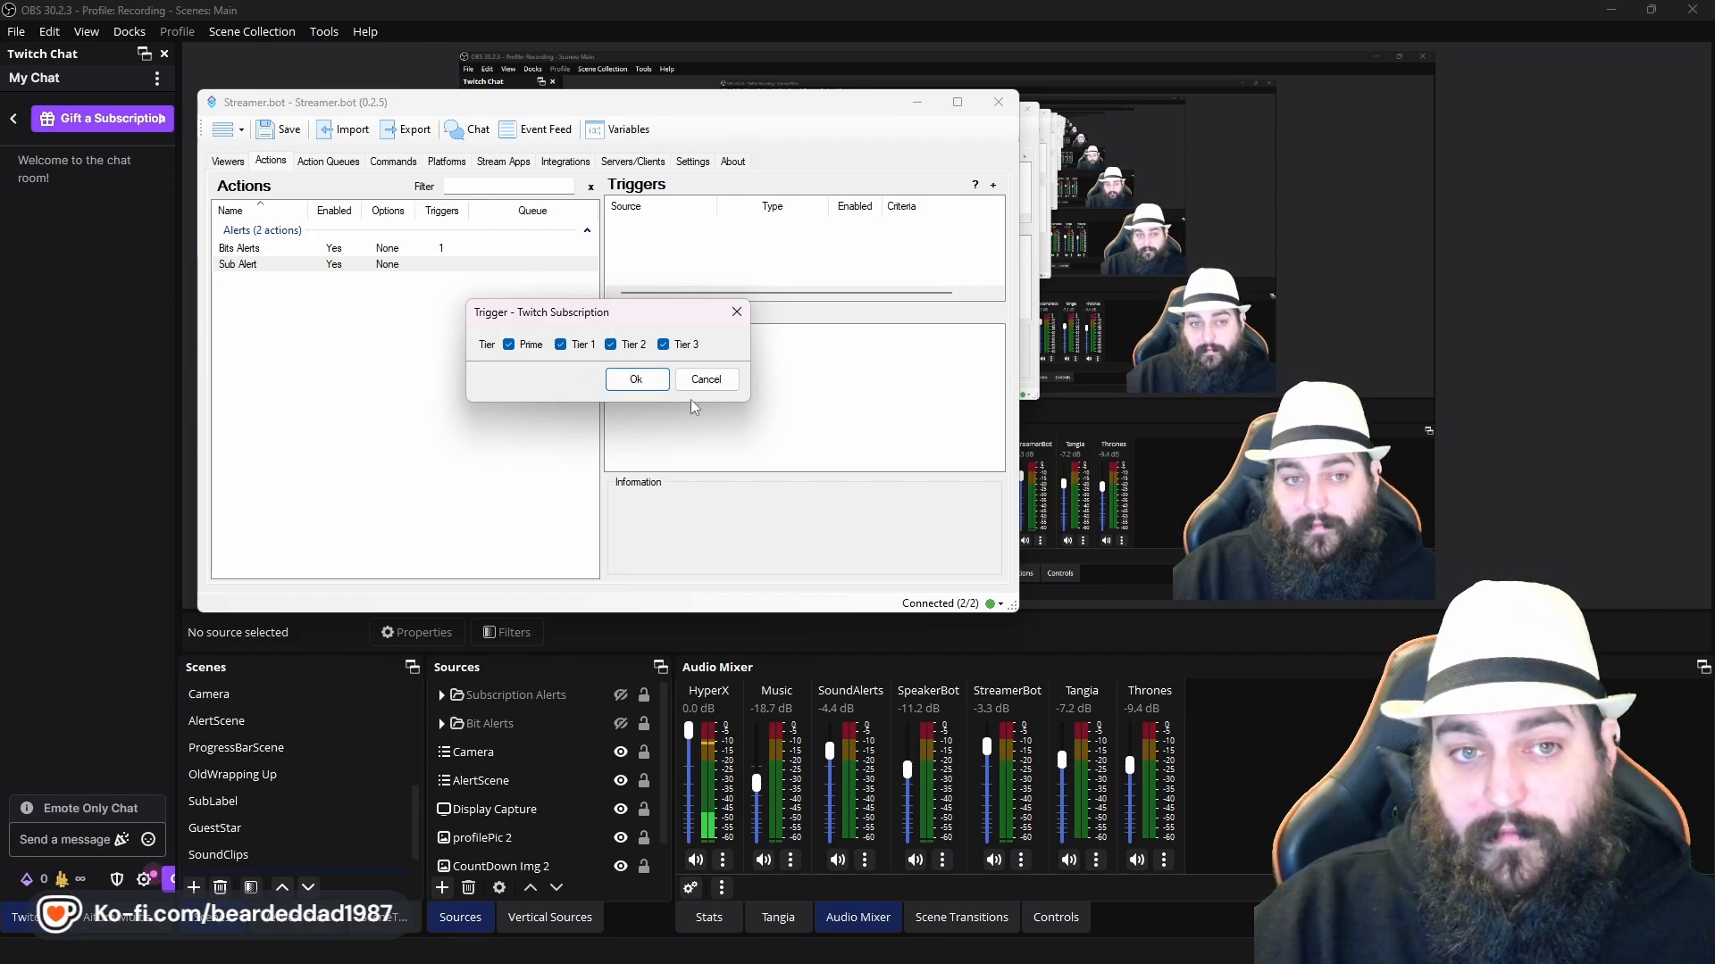
click(636, 384)
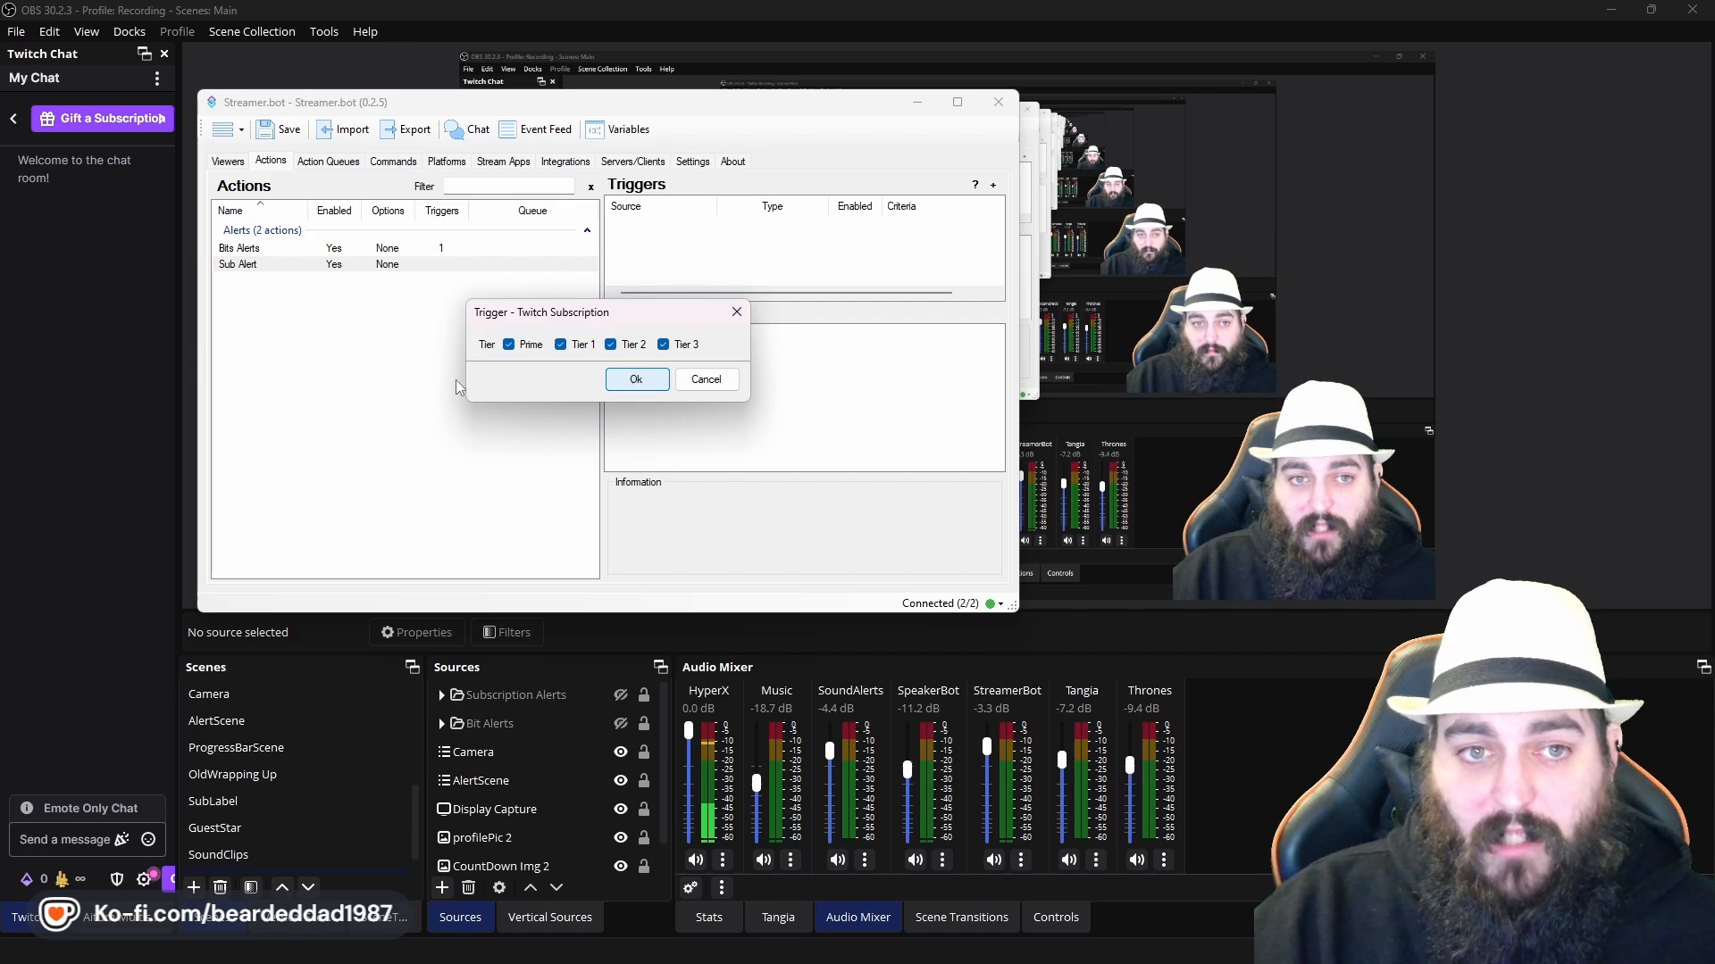
key(Return)
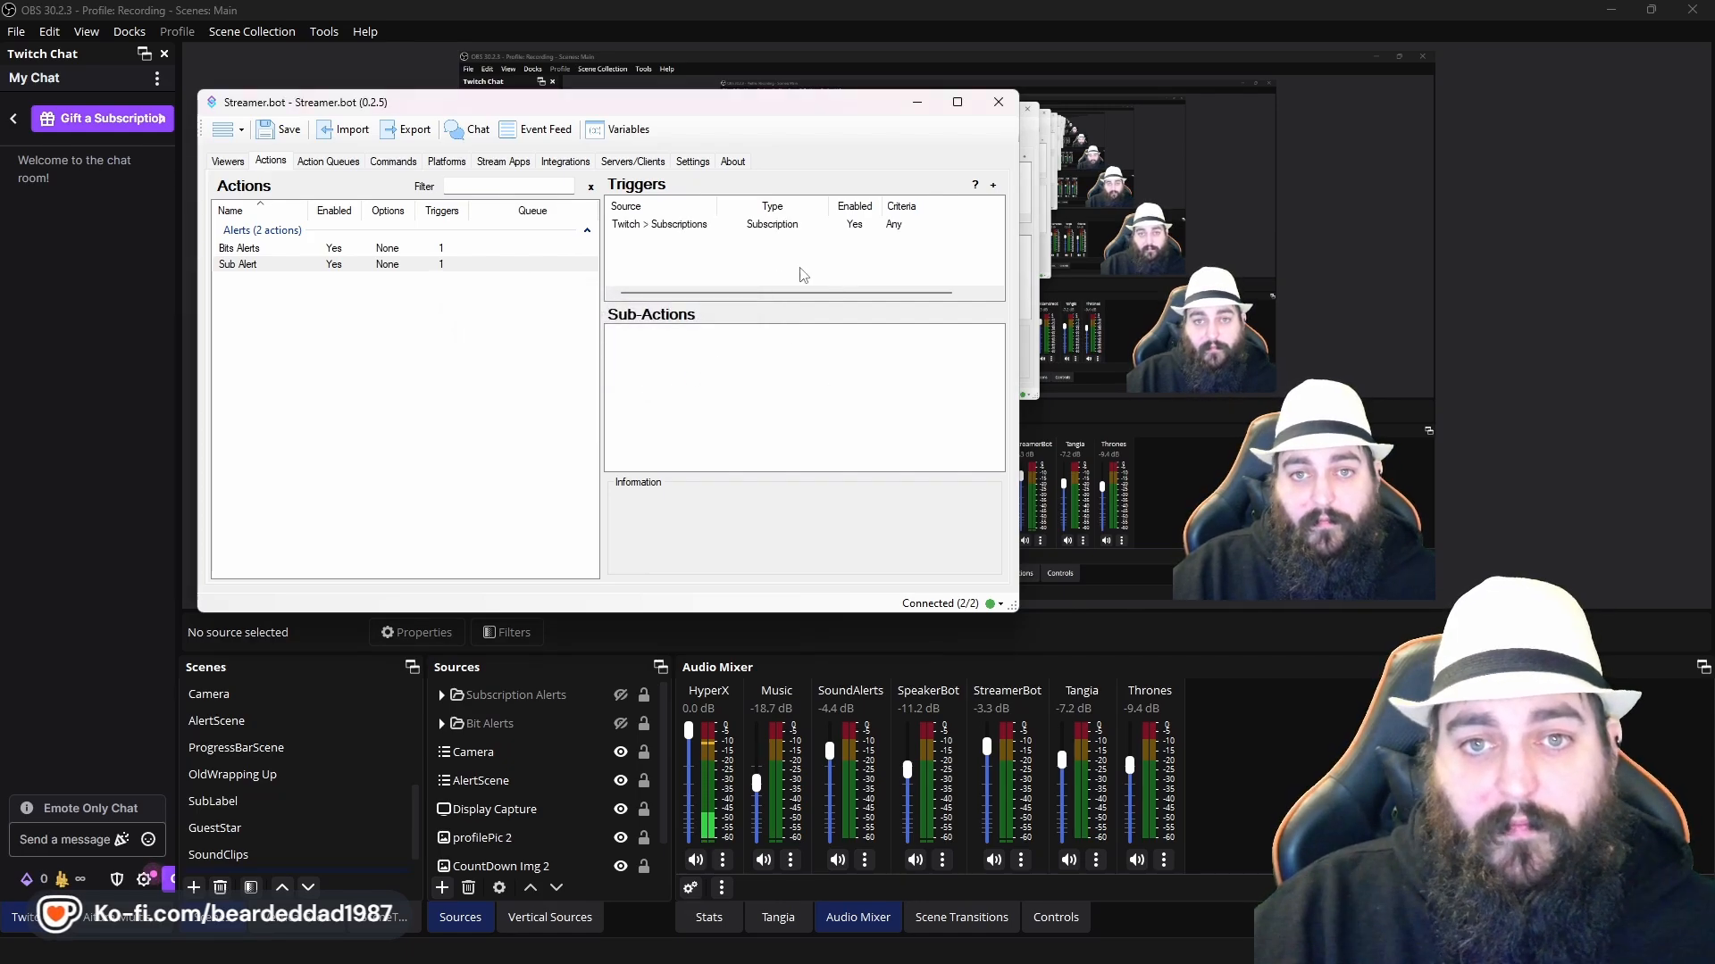
click(676, 227)
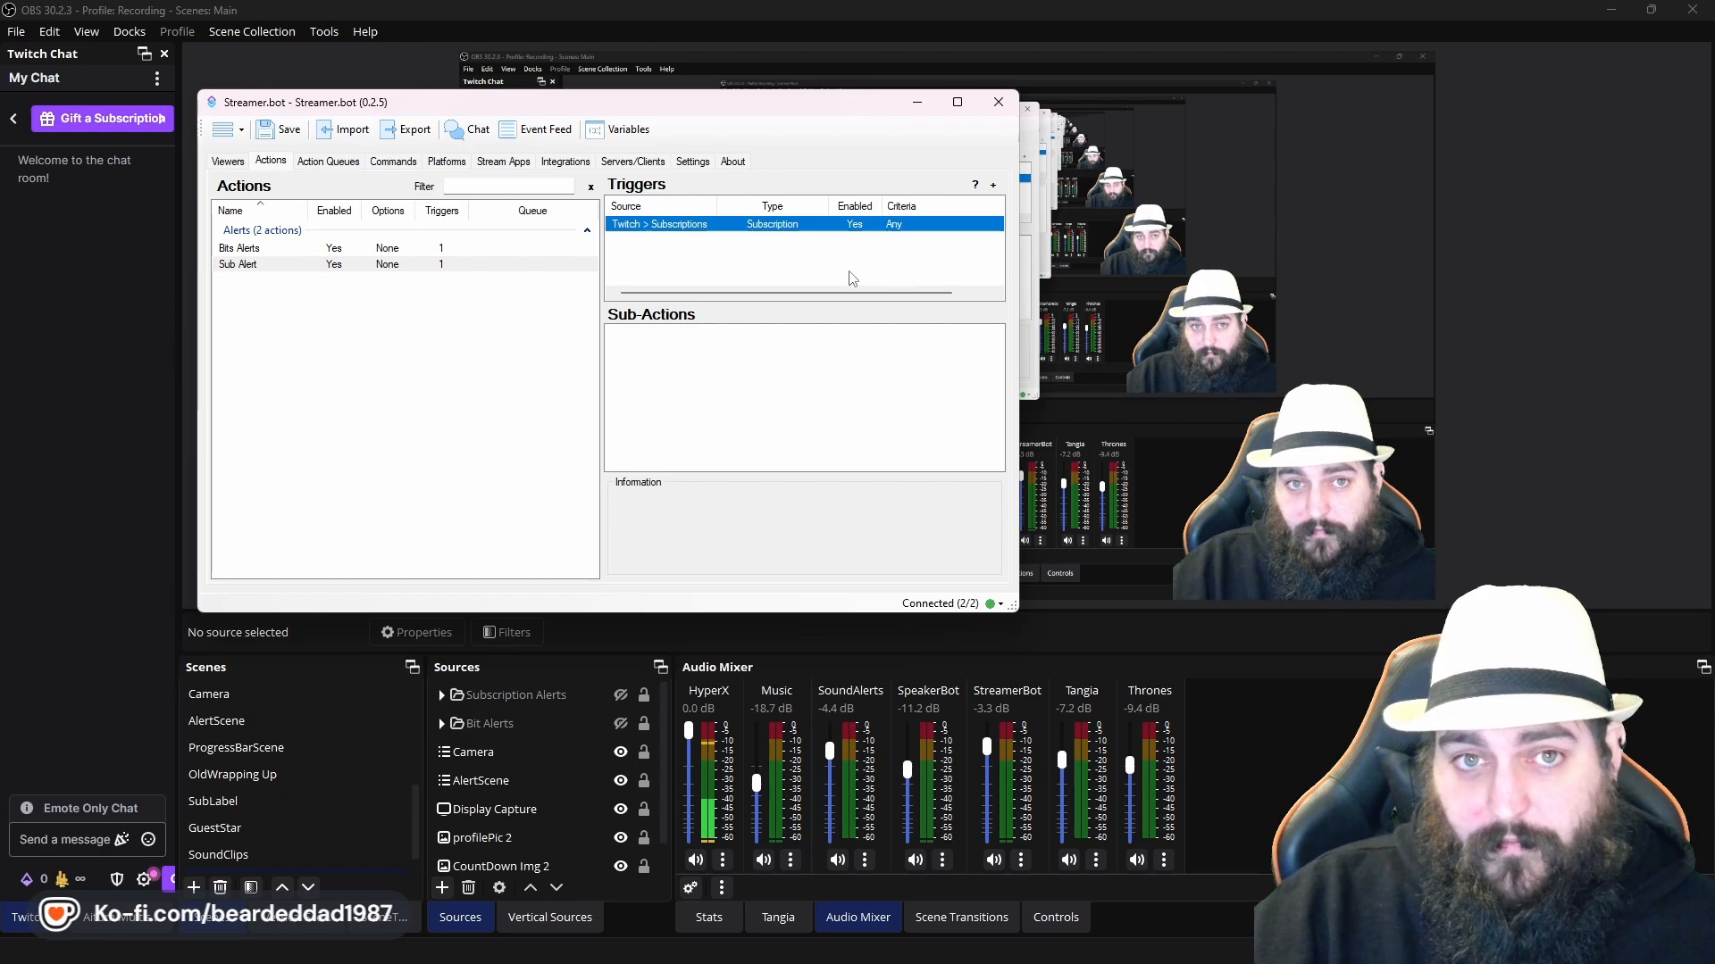
Examine the Gift Bombs option in the Twitch platform settings and return to the Sub Alert action
click(325, 265)
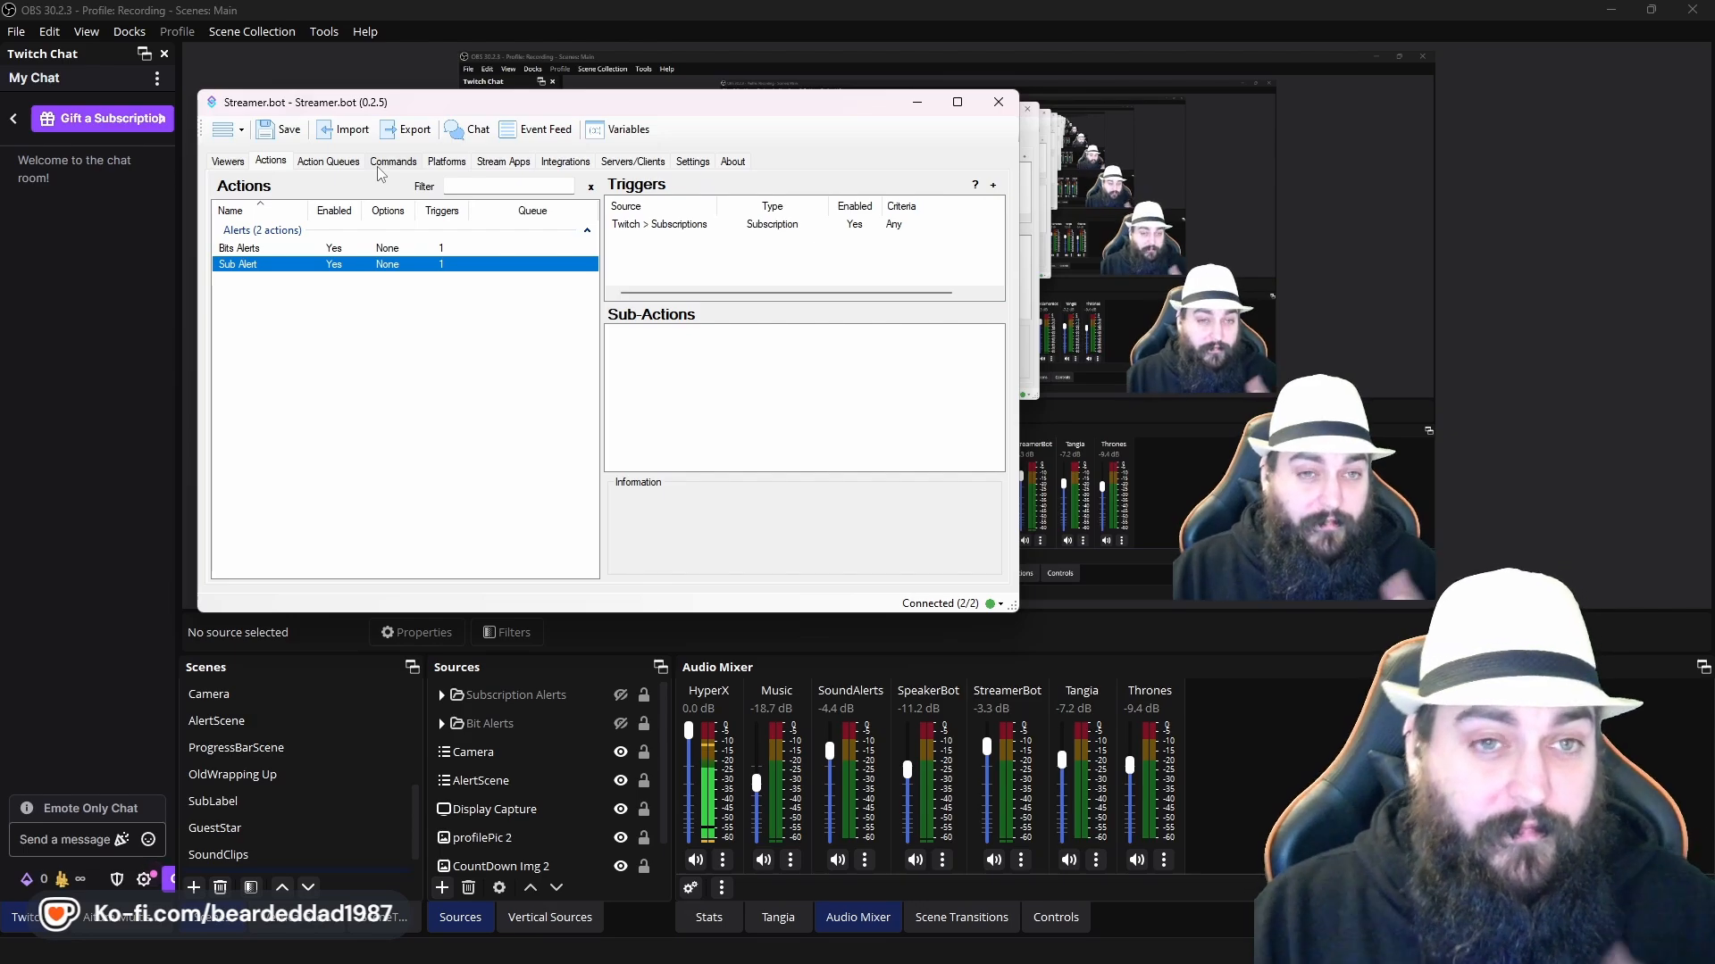
click(447, 164)
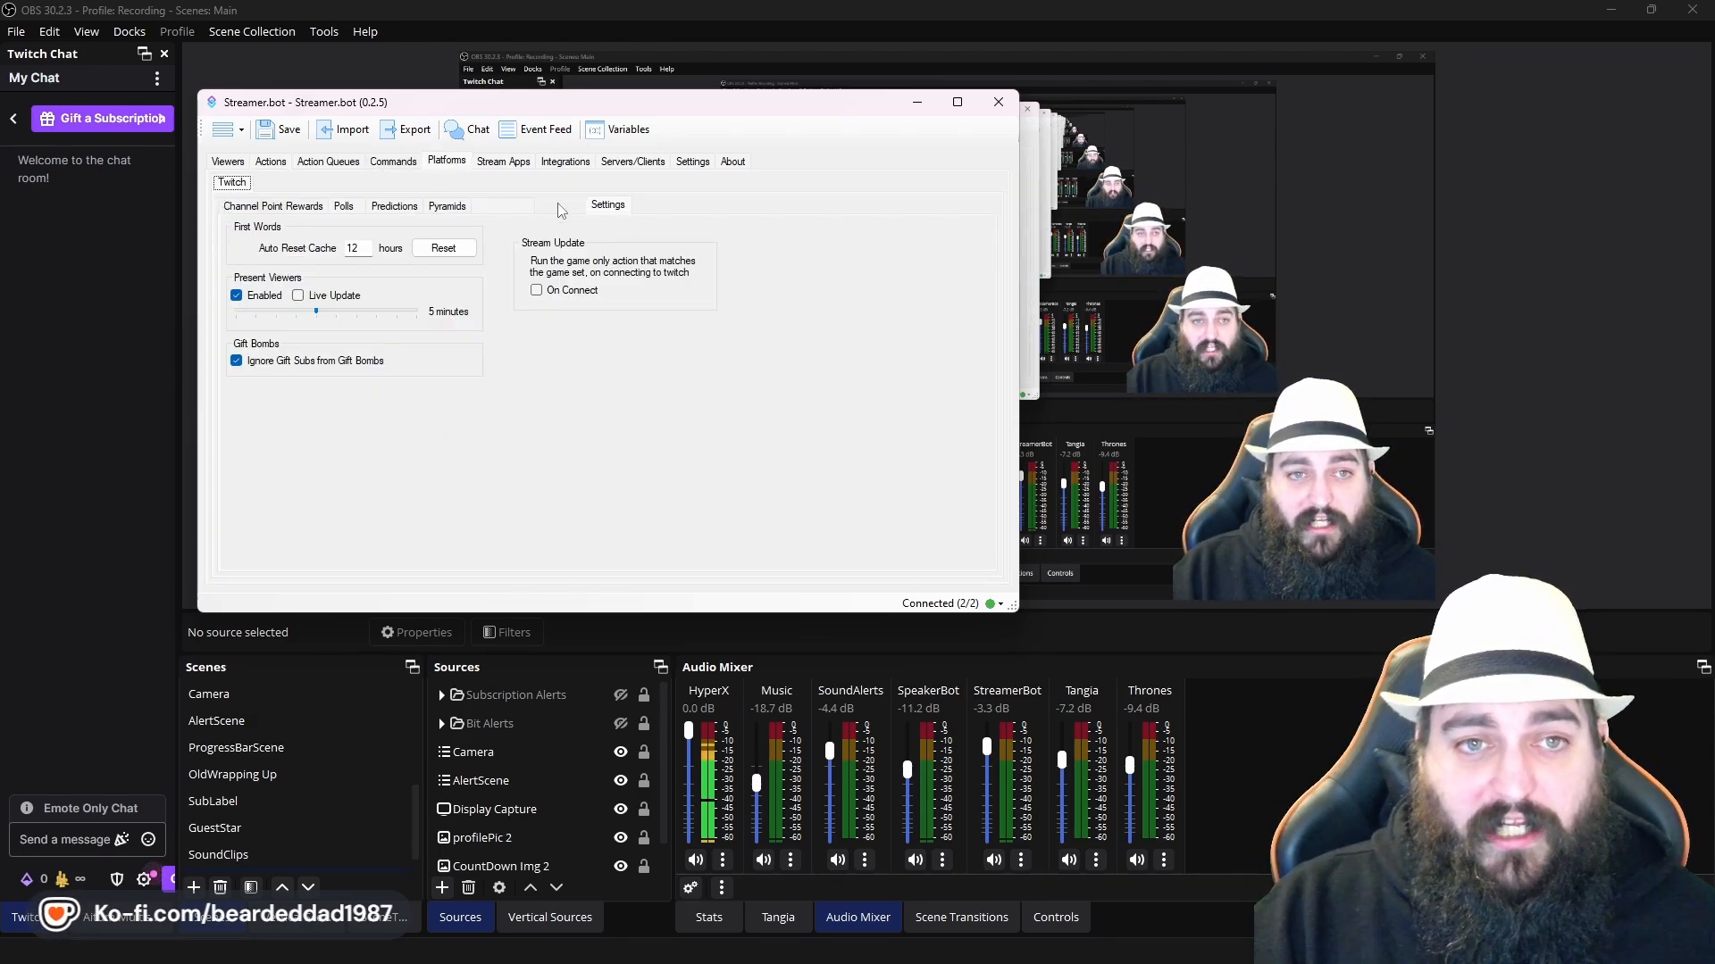
click(608, 205)
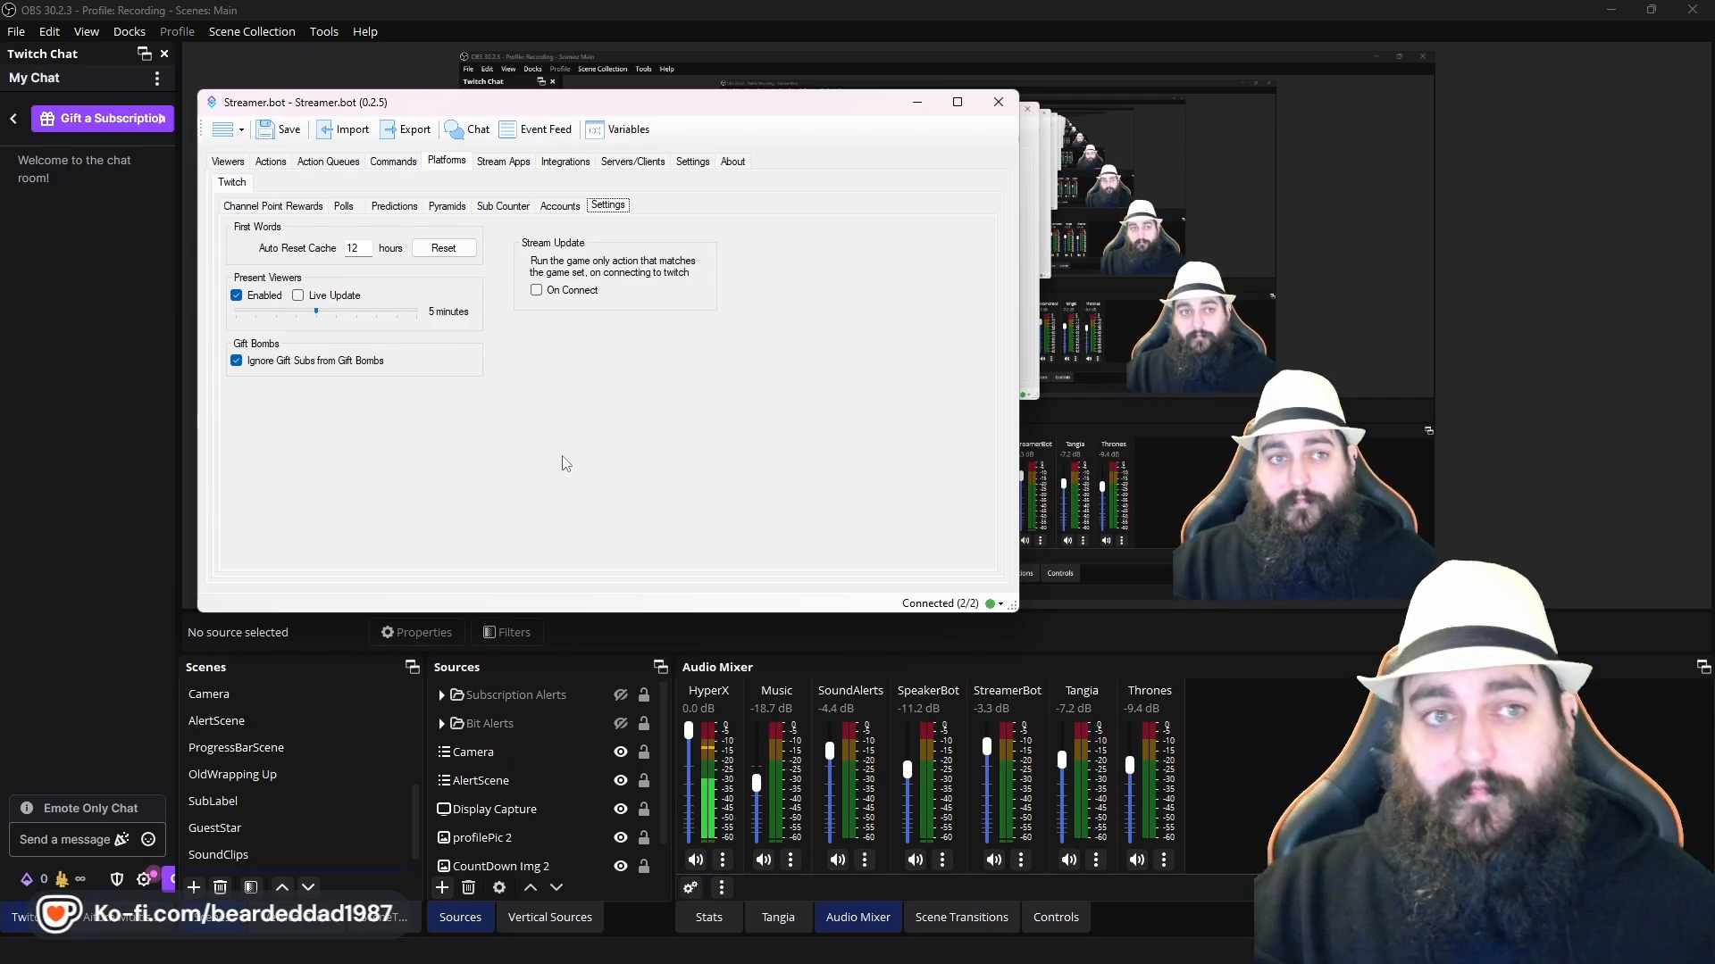
click(270, 161)
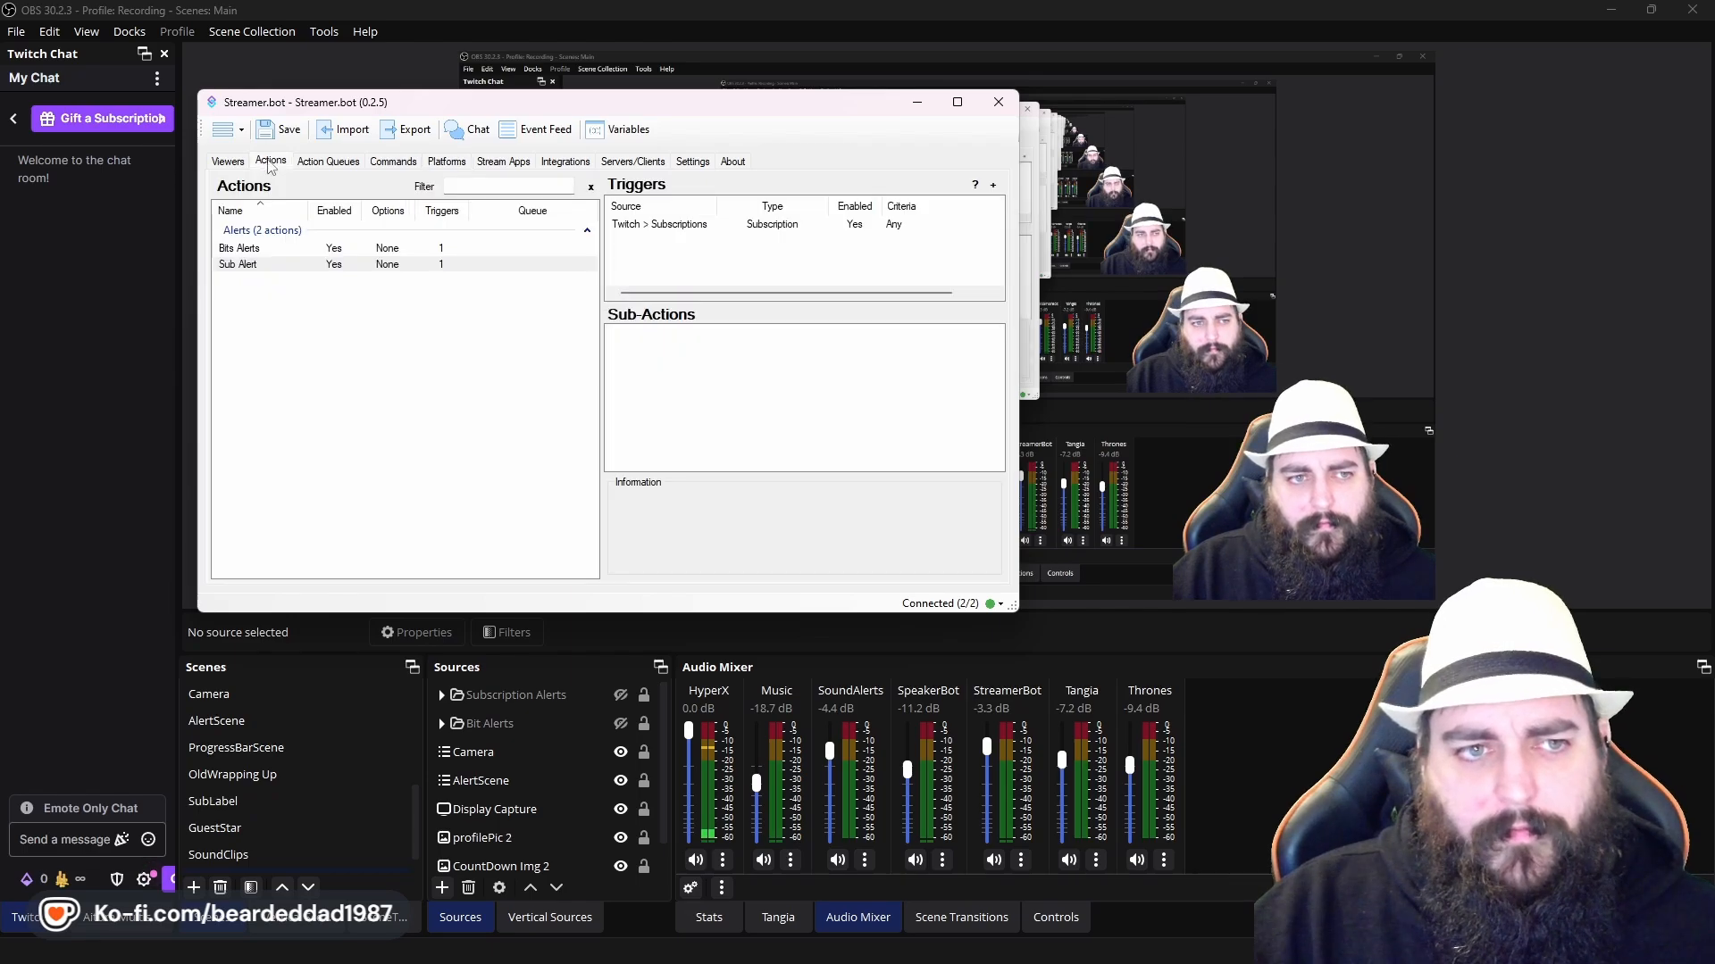
click(352, 414)
click(471, 264)
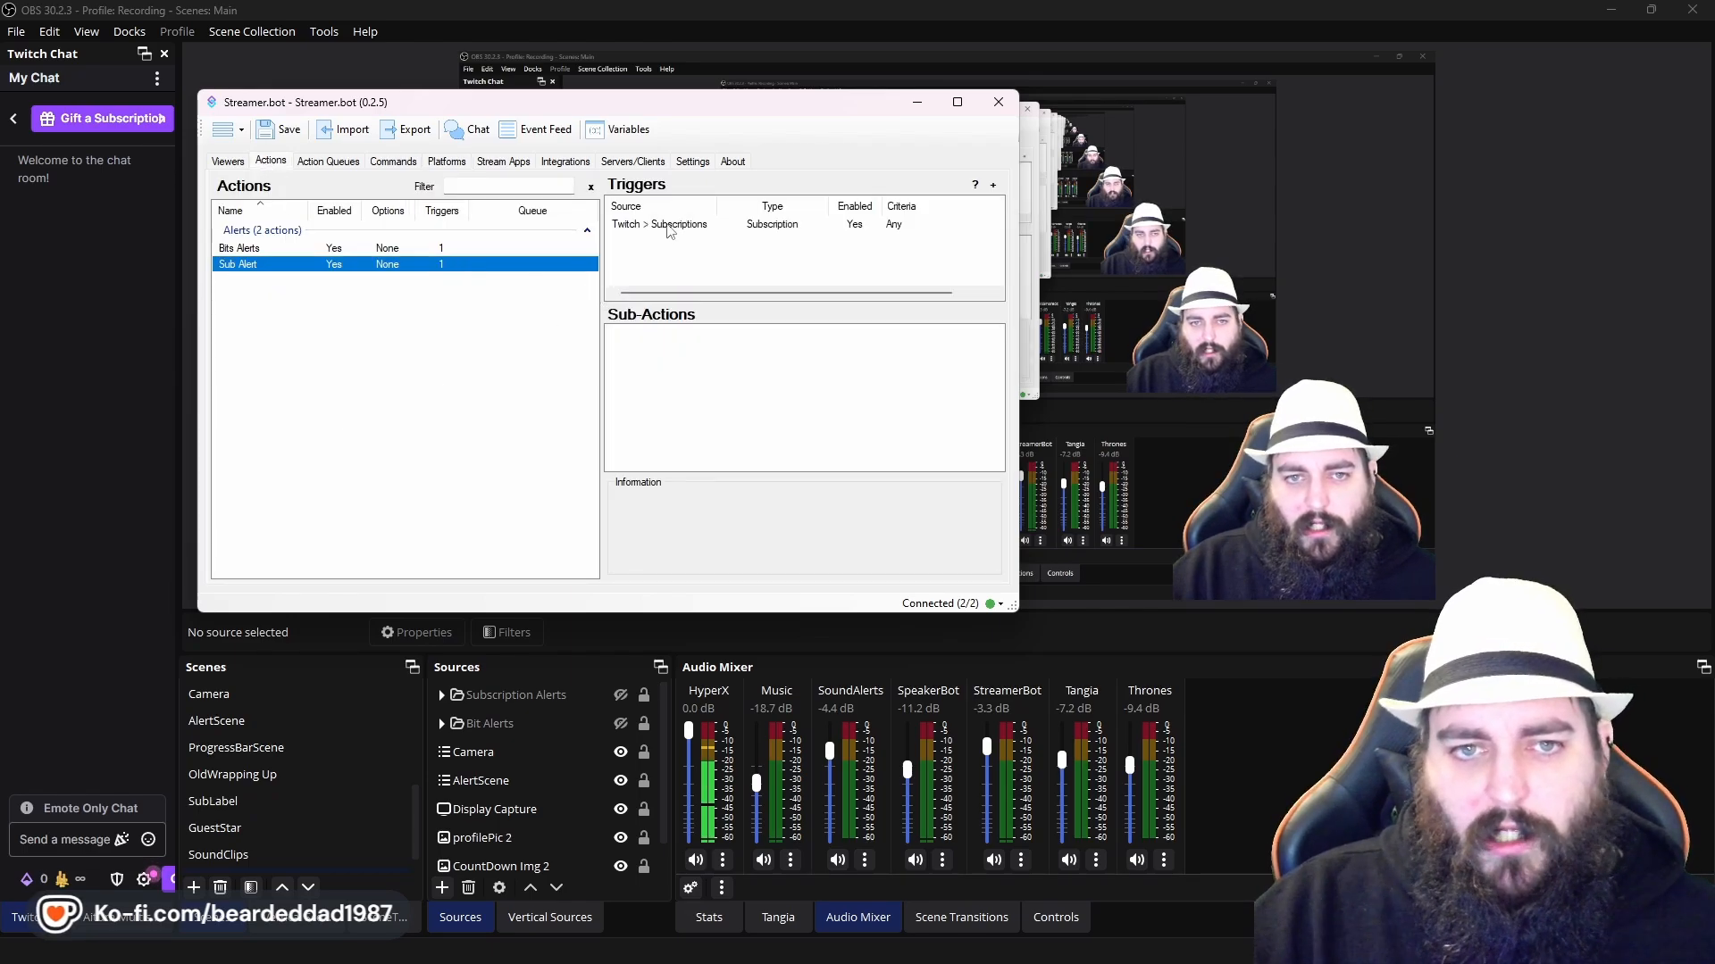
click(684, 225)
click(718, 361)
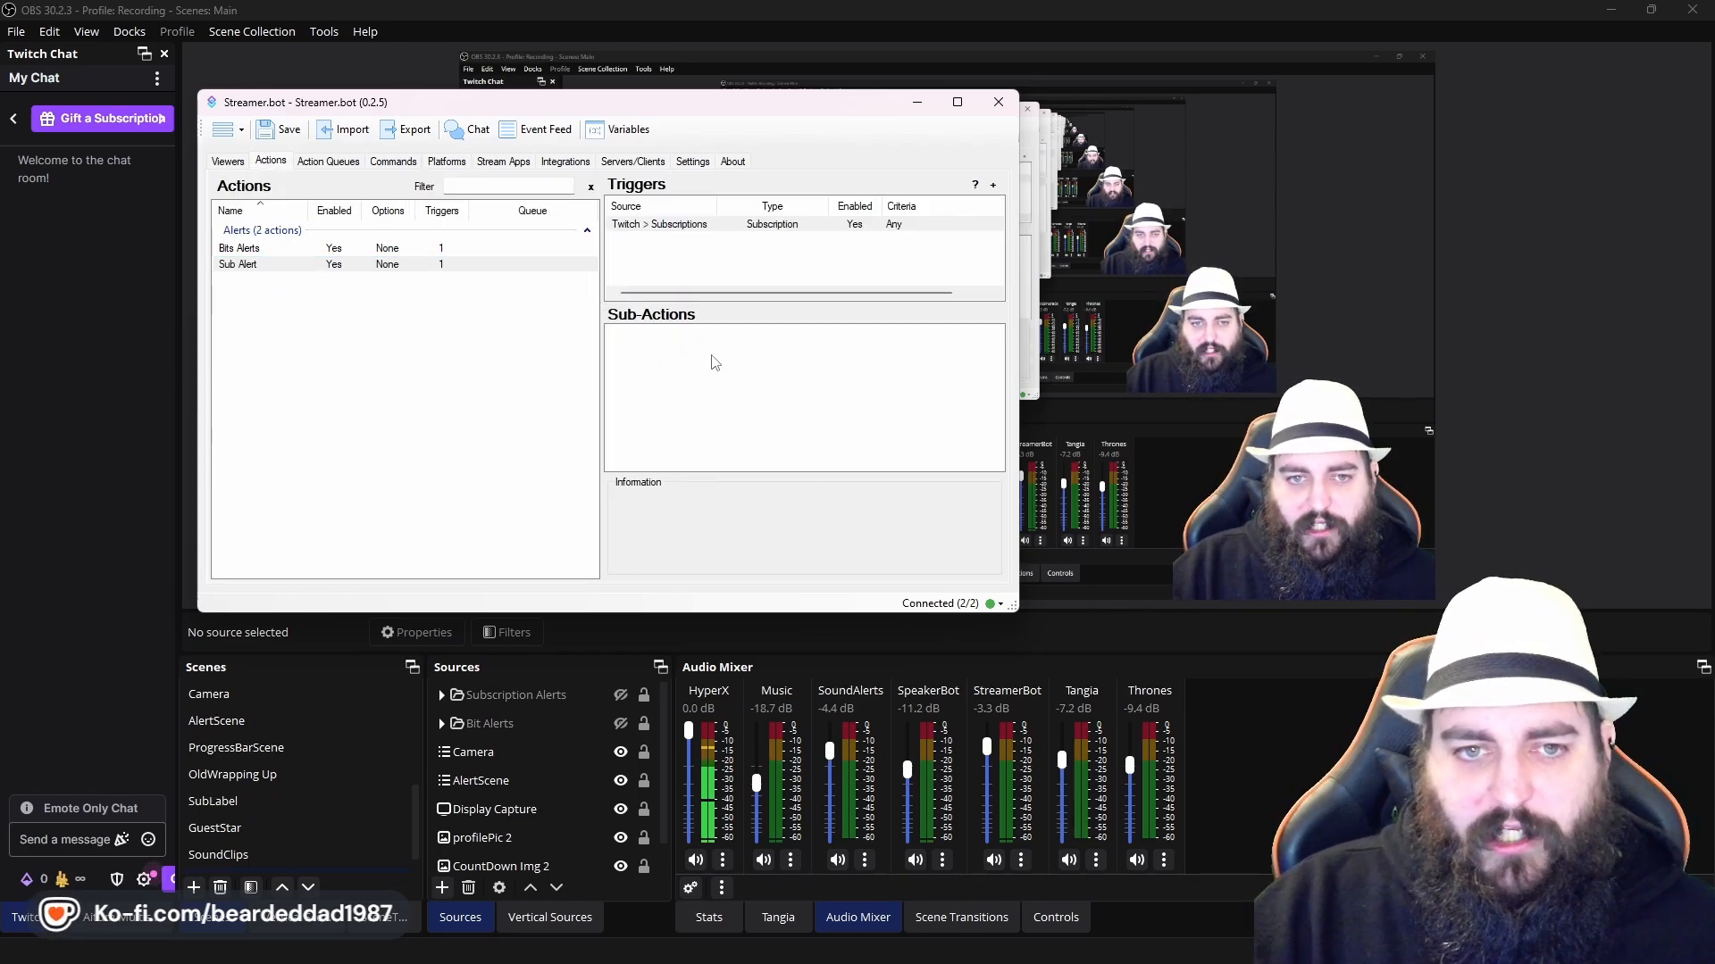
right_click(695, 350)
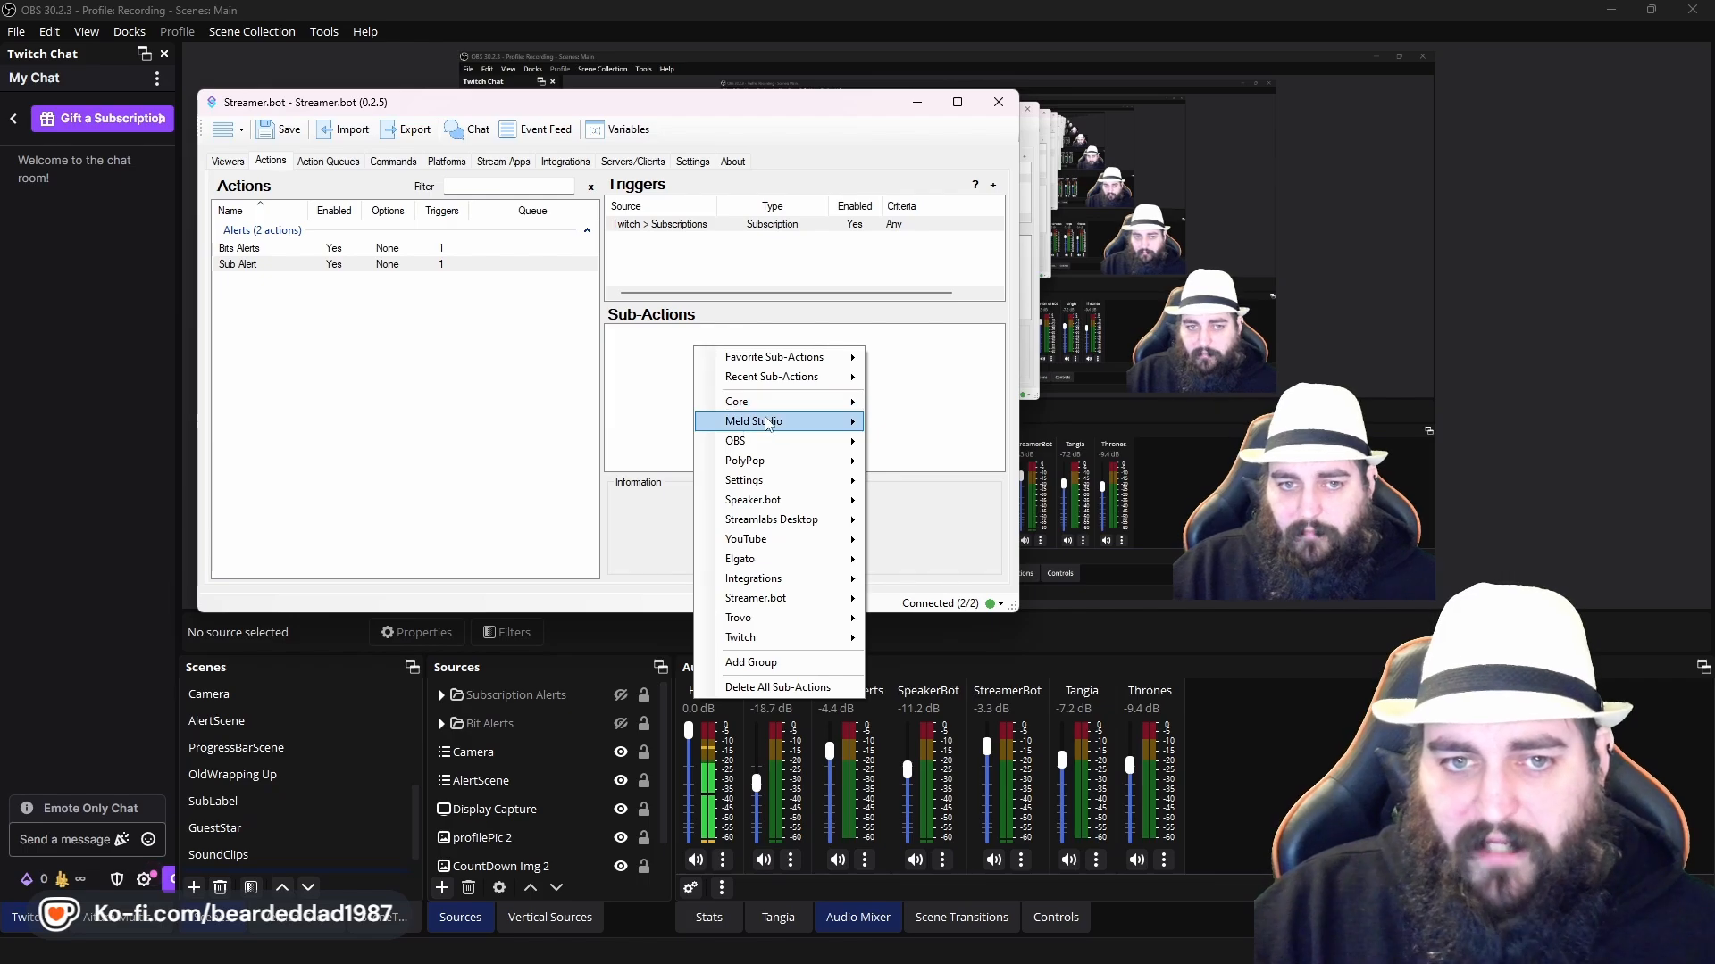
mouse_move(757, 638)
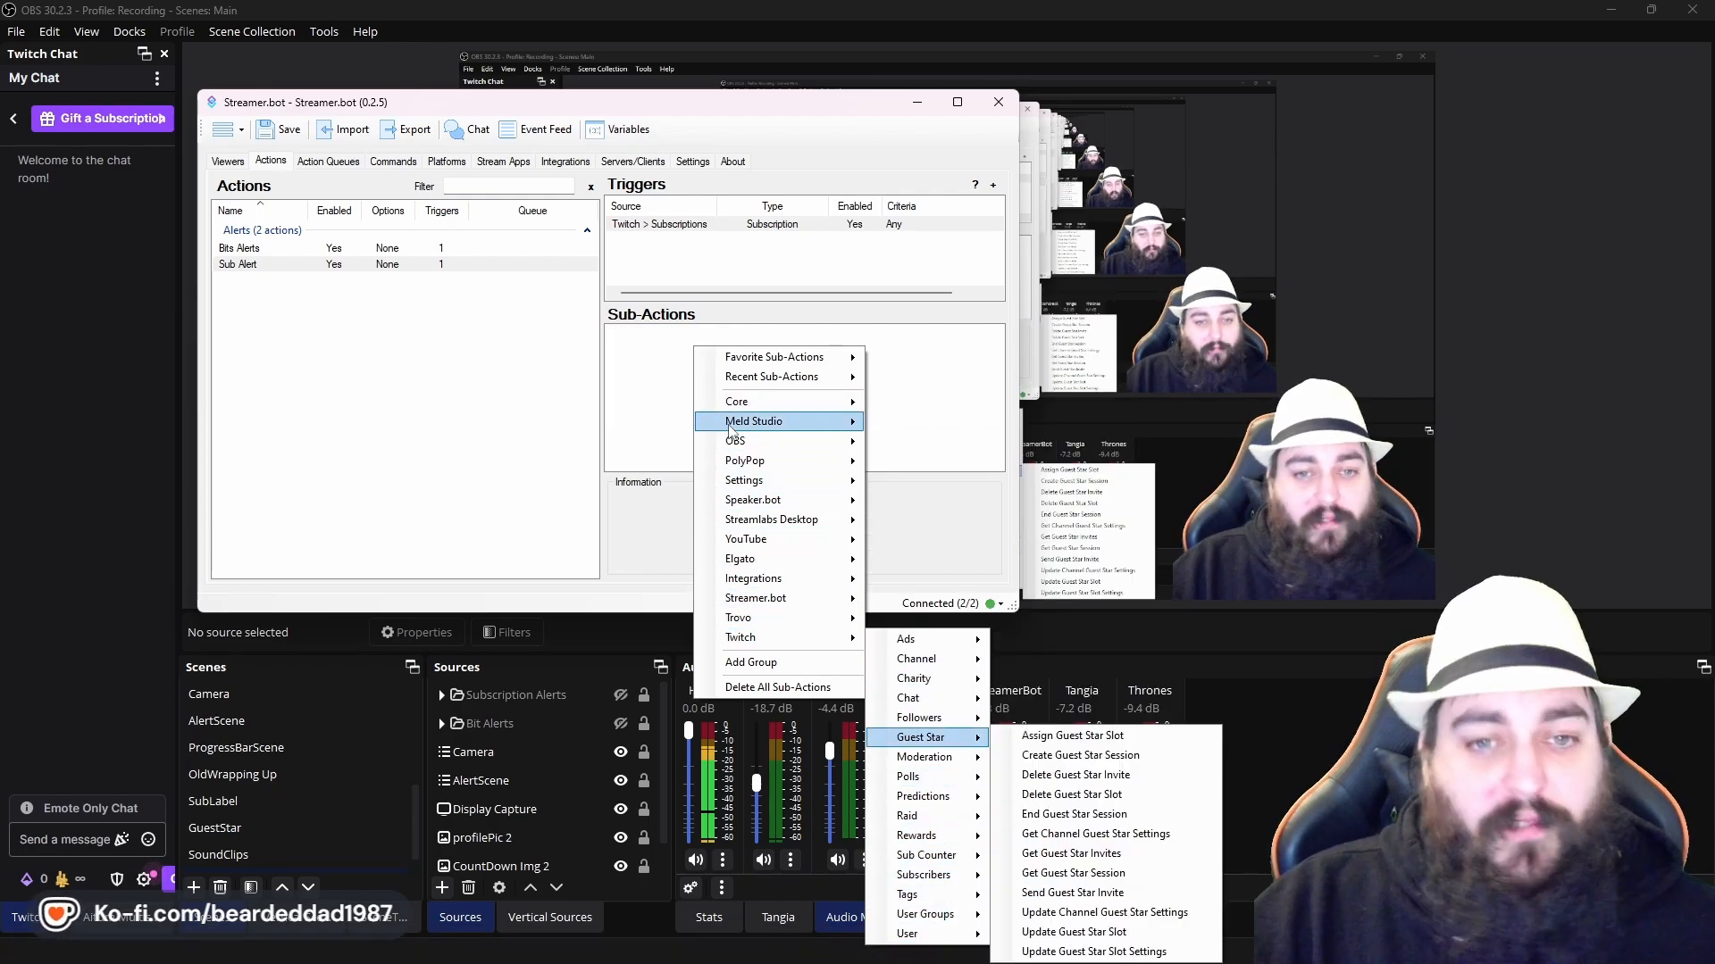
click(705, 337)
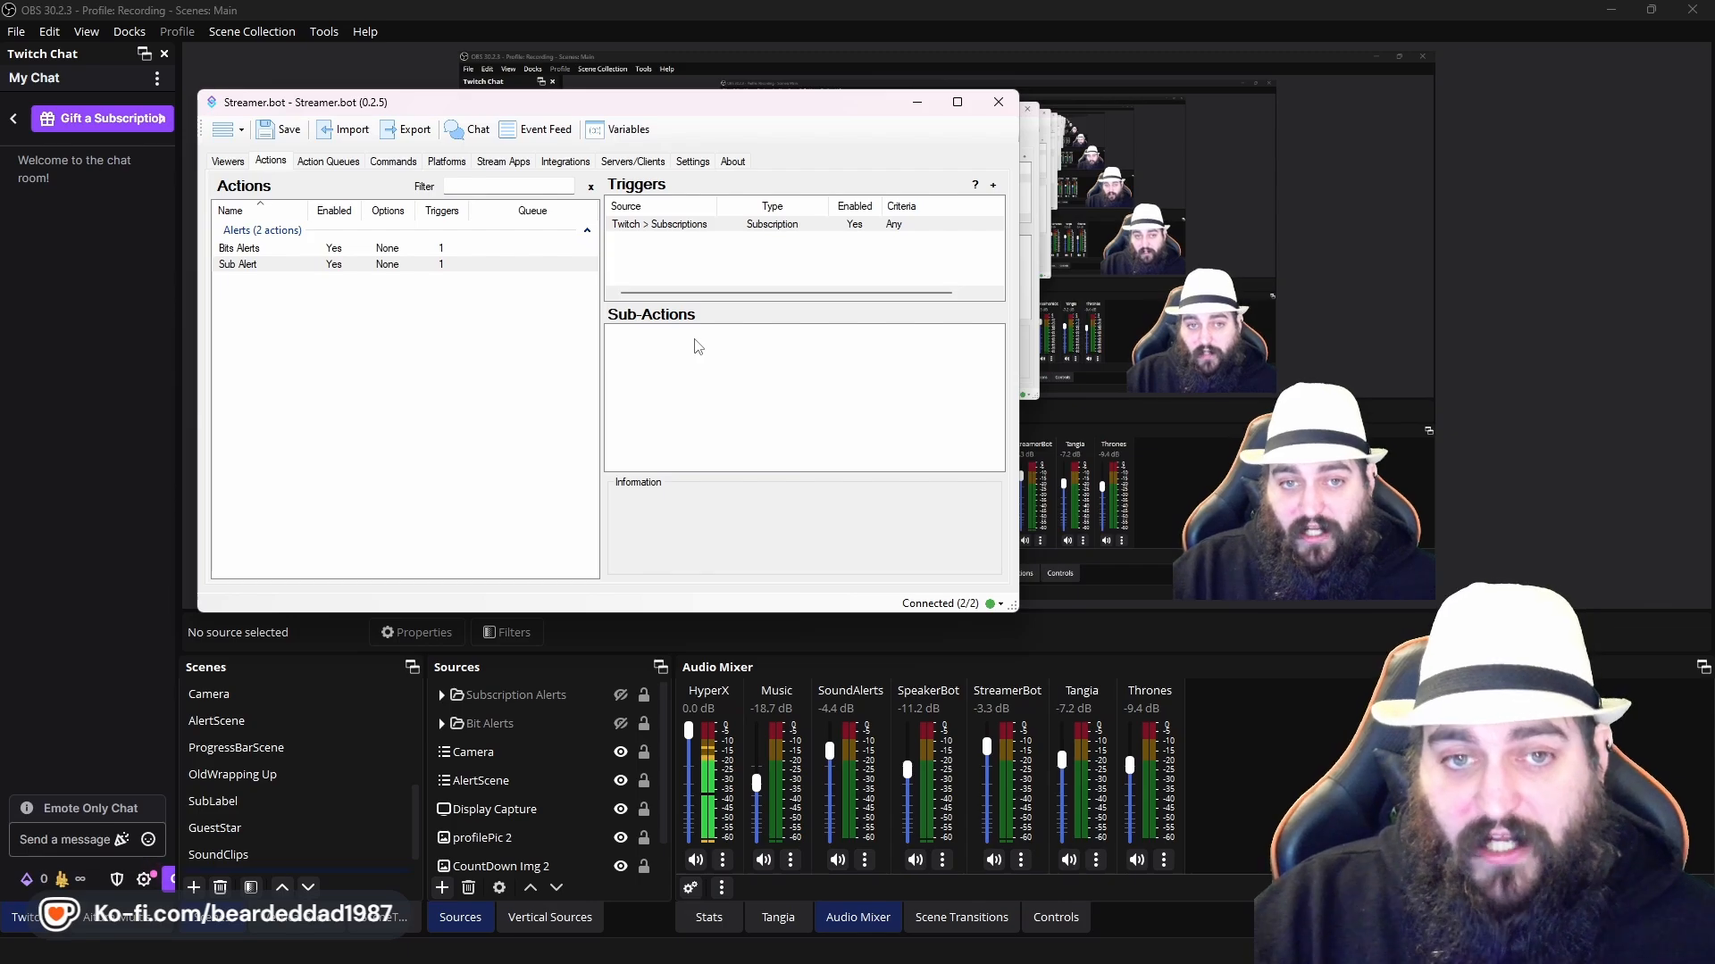
Add an OBS Set Source Visibility State sub-action to Sub Alert that makes Subscription Alerts in the Recording scene Visible
right_click(698, 347)
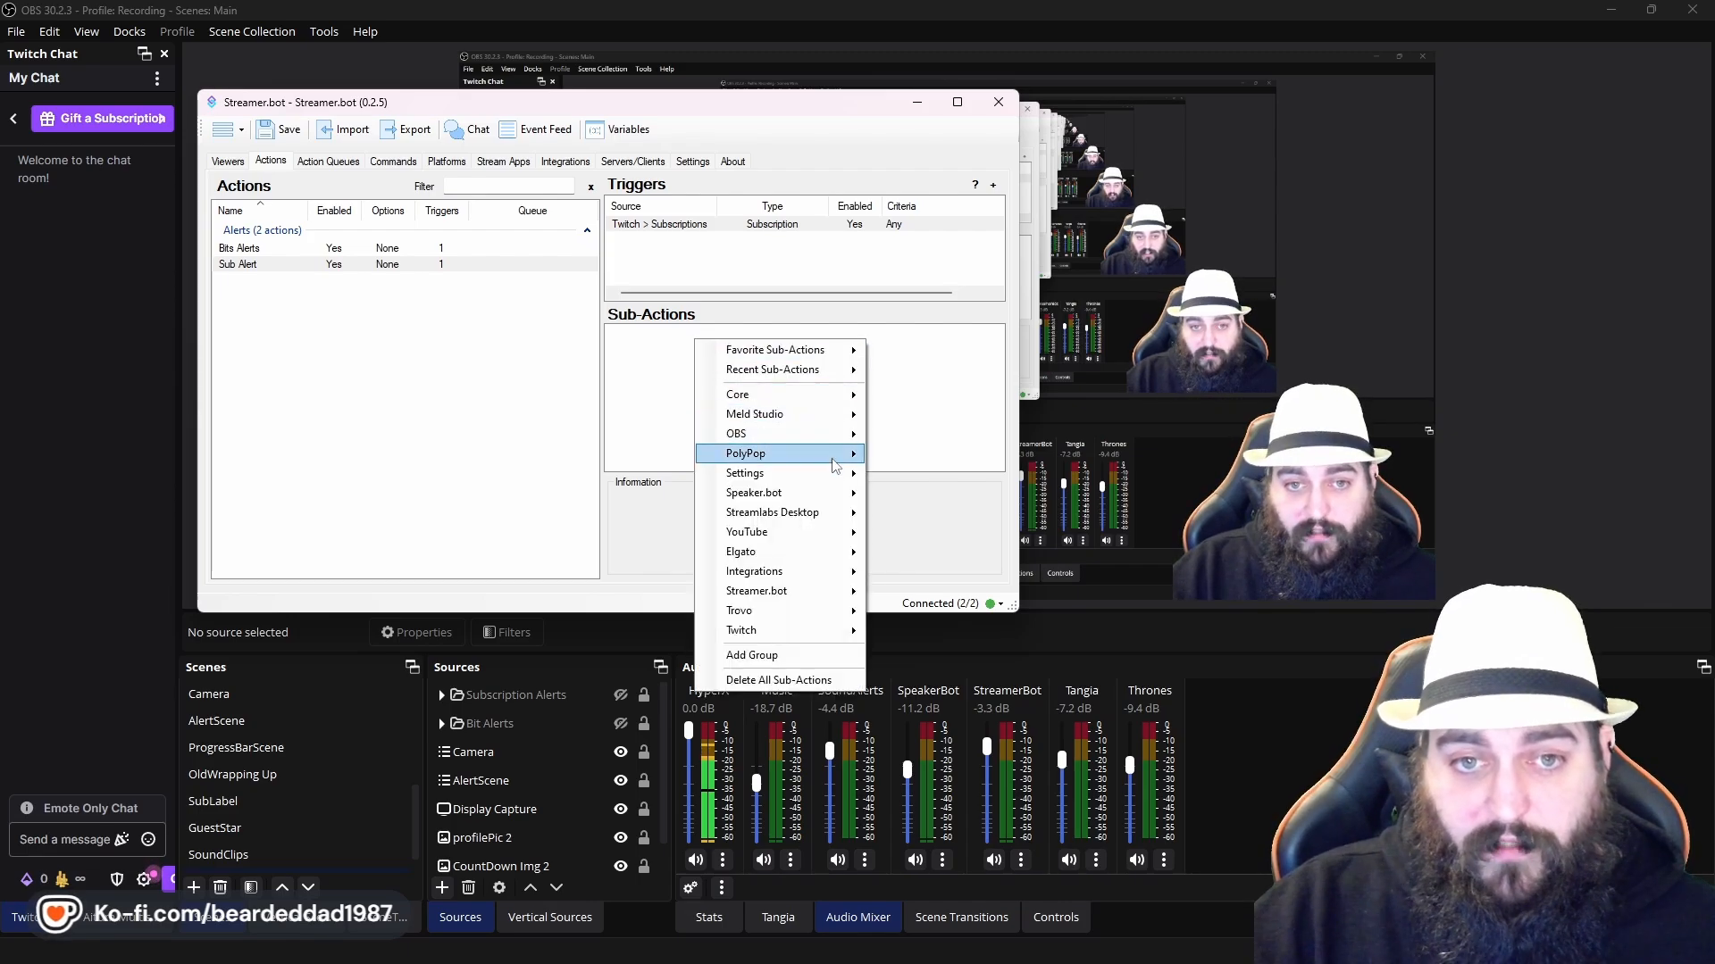
mouse_move(777, 434)
mouse_move(920, 670)
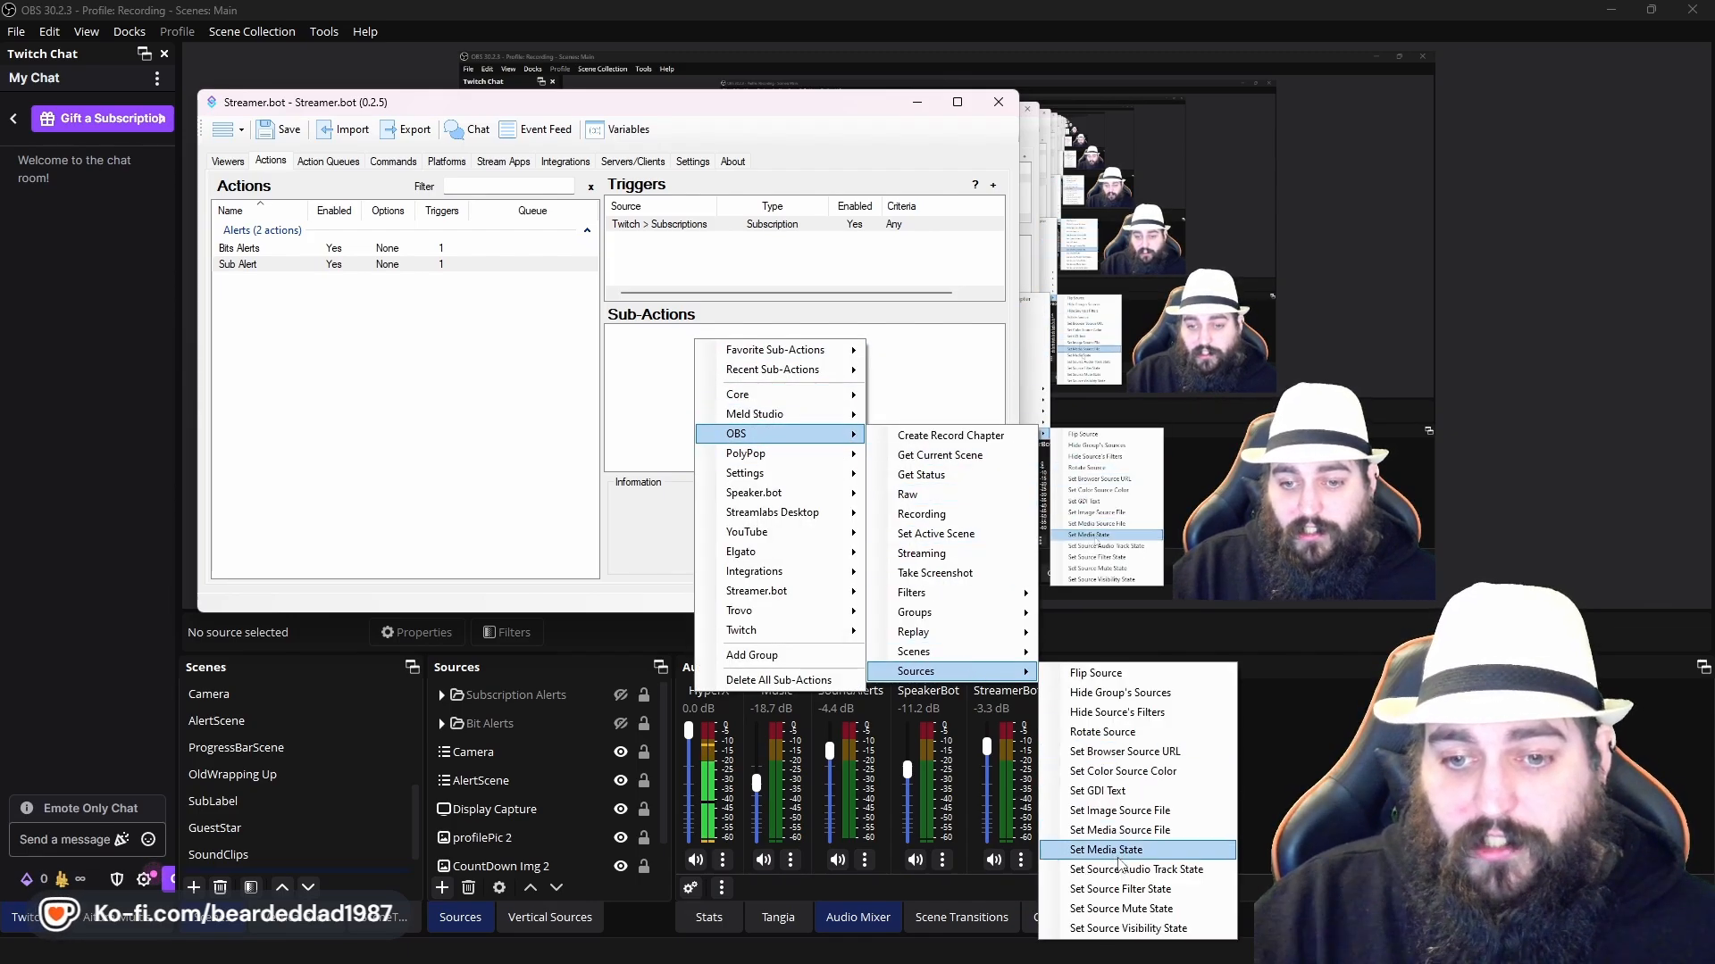
click(1116, 923)
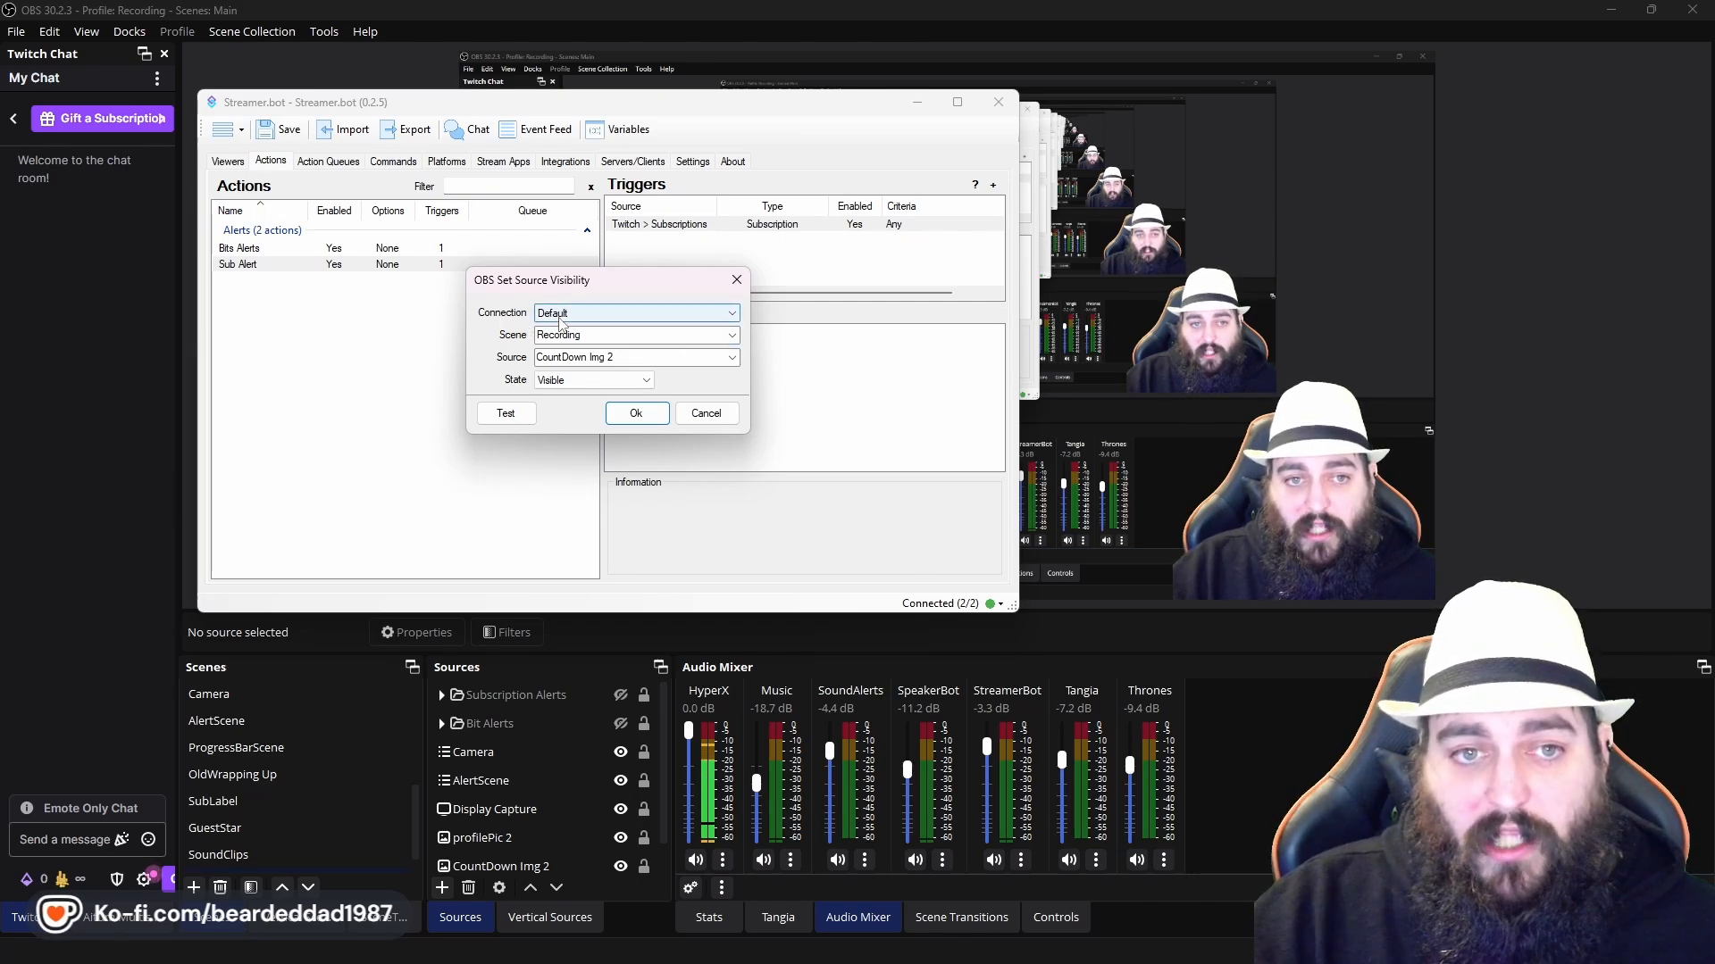
click(732, 359)
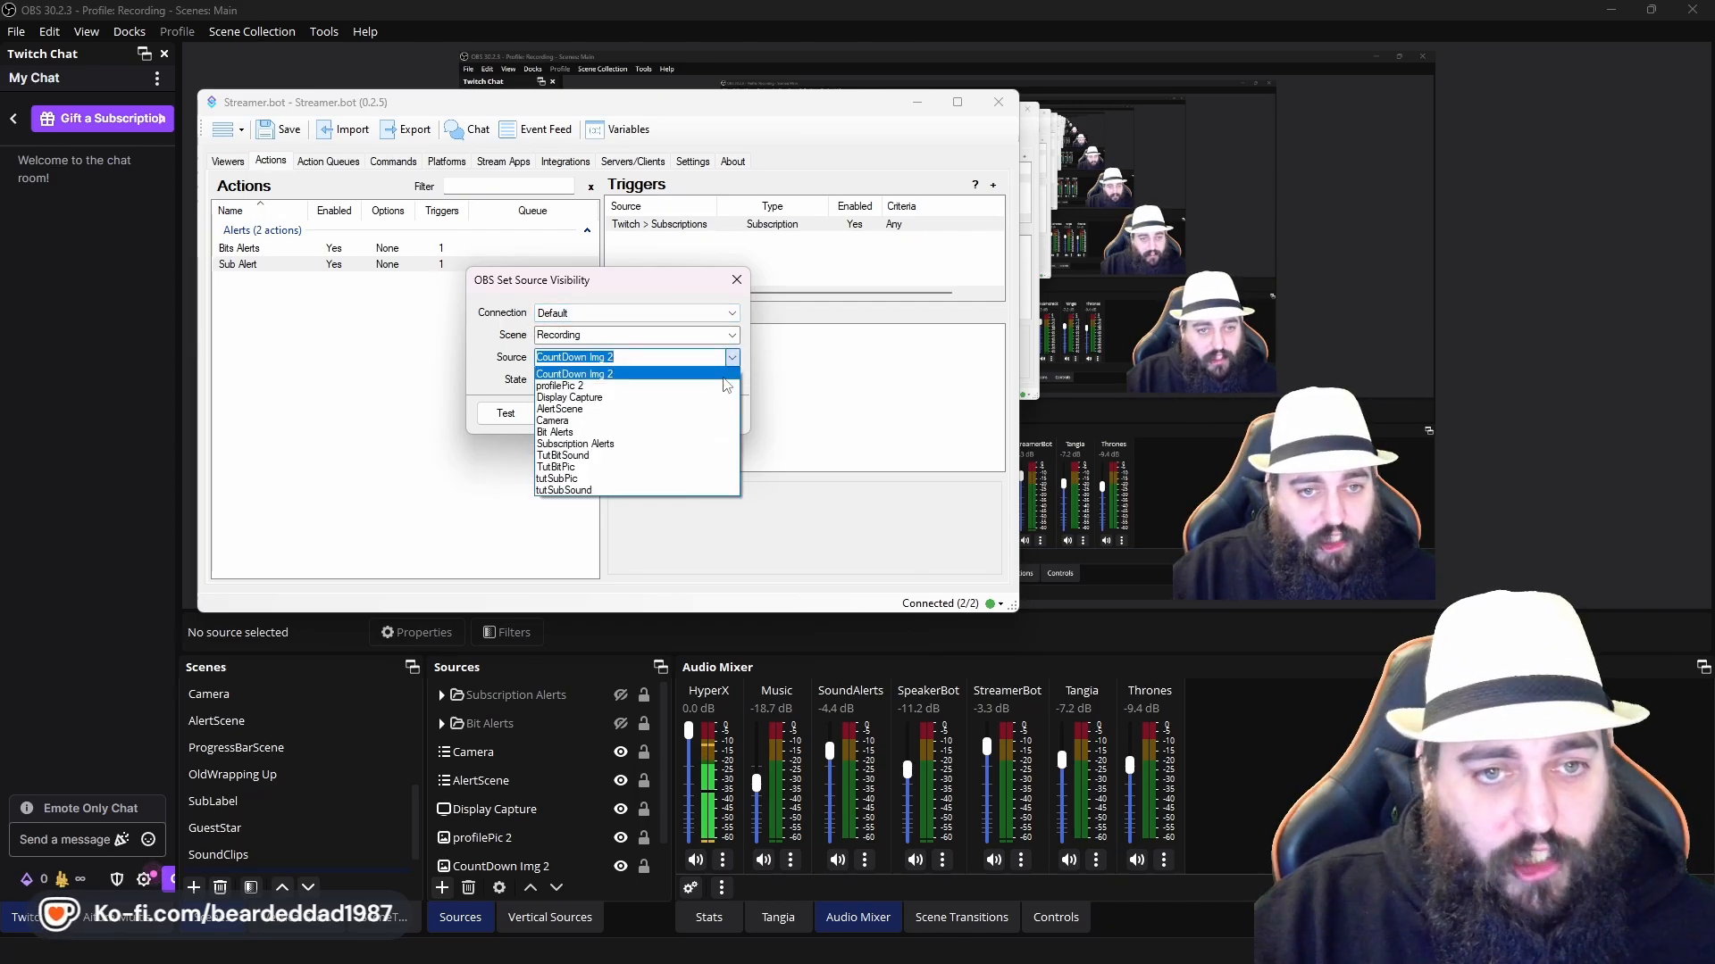
click(644, 446)
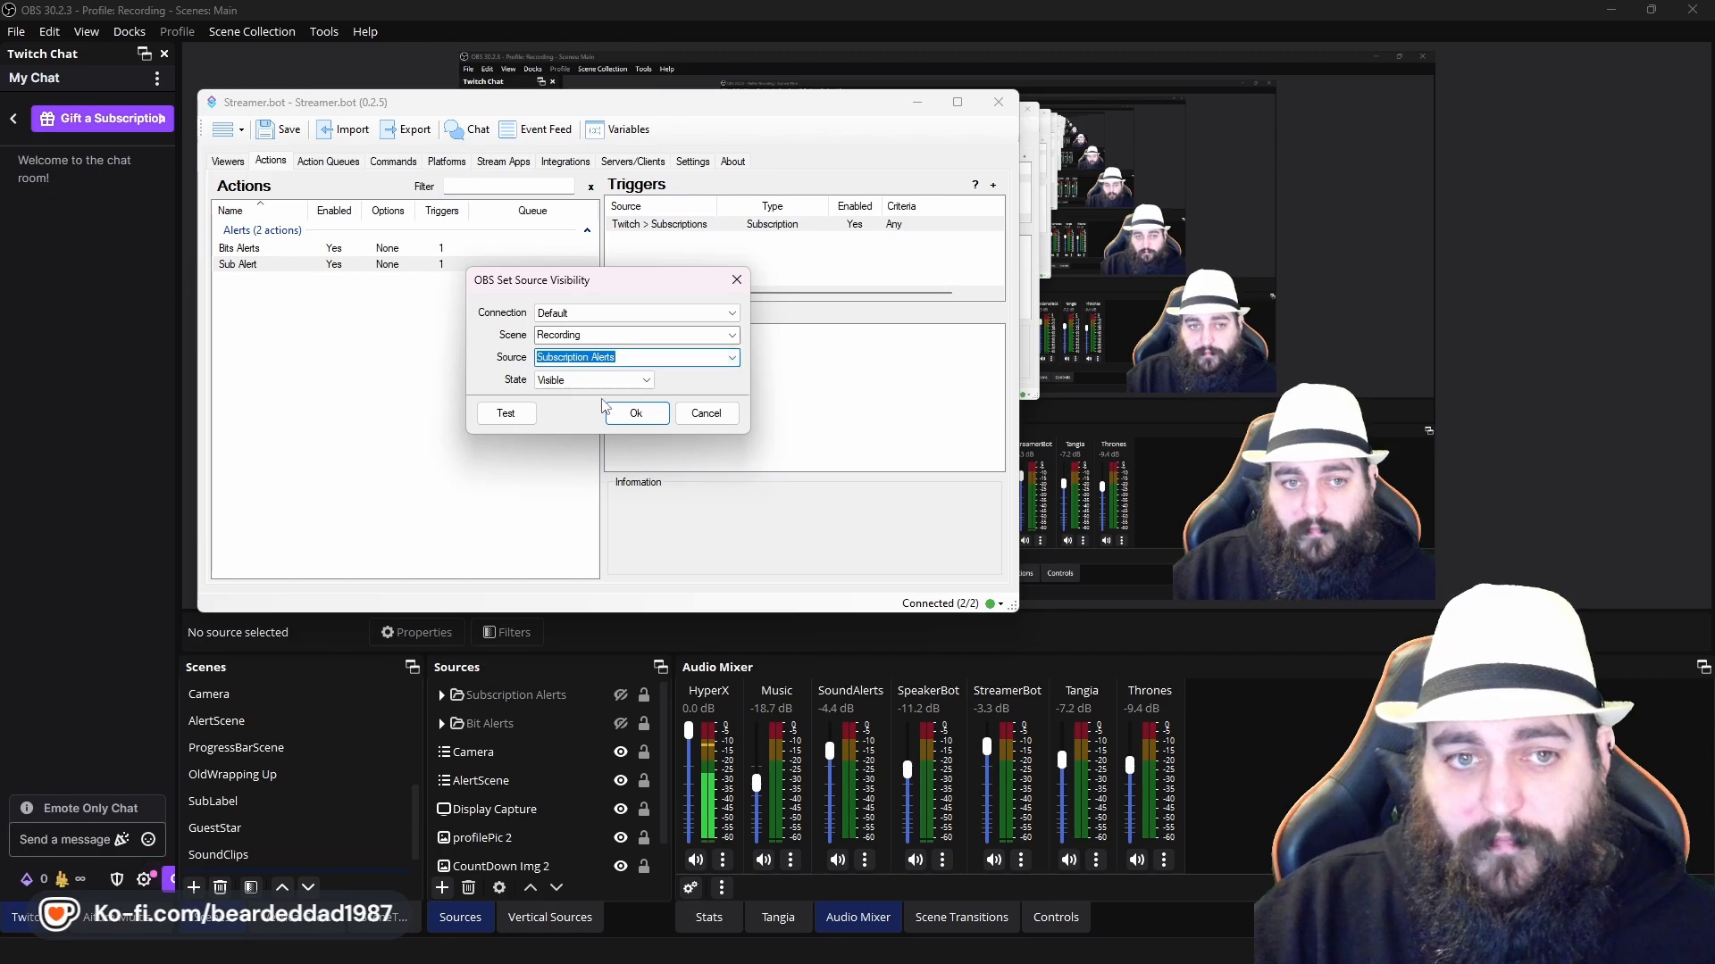
click(636, 414)
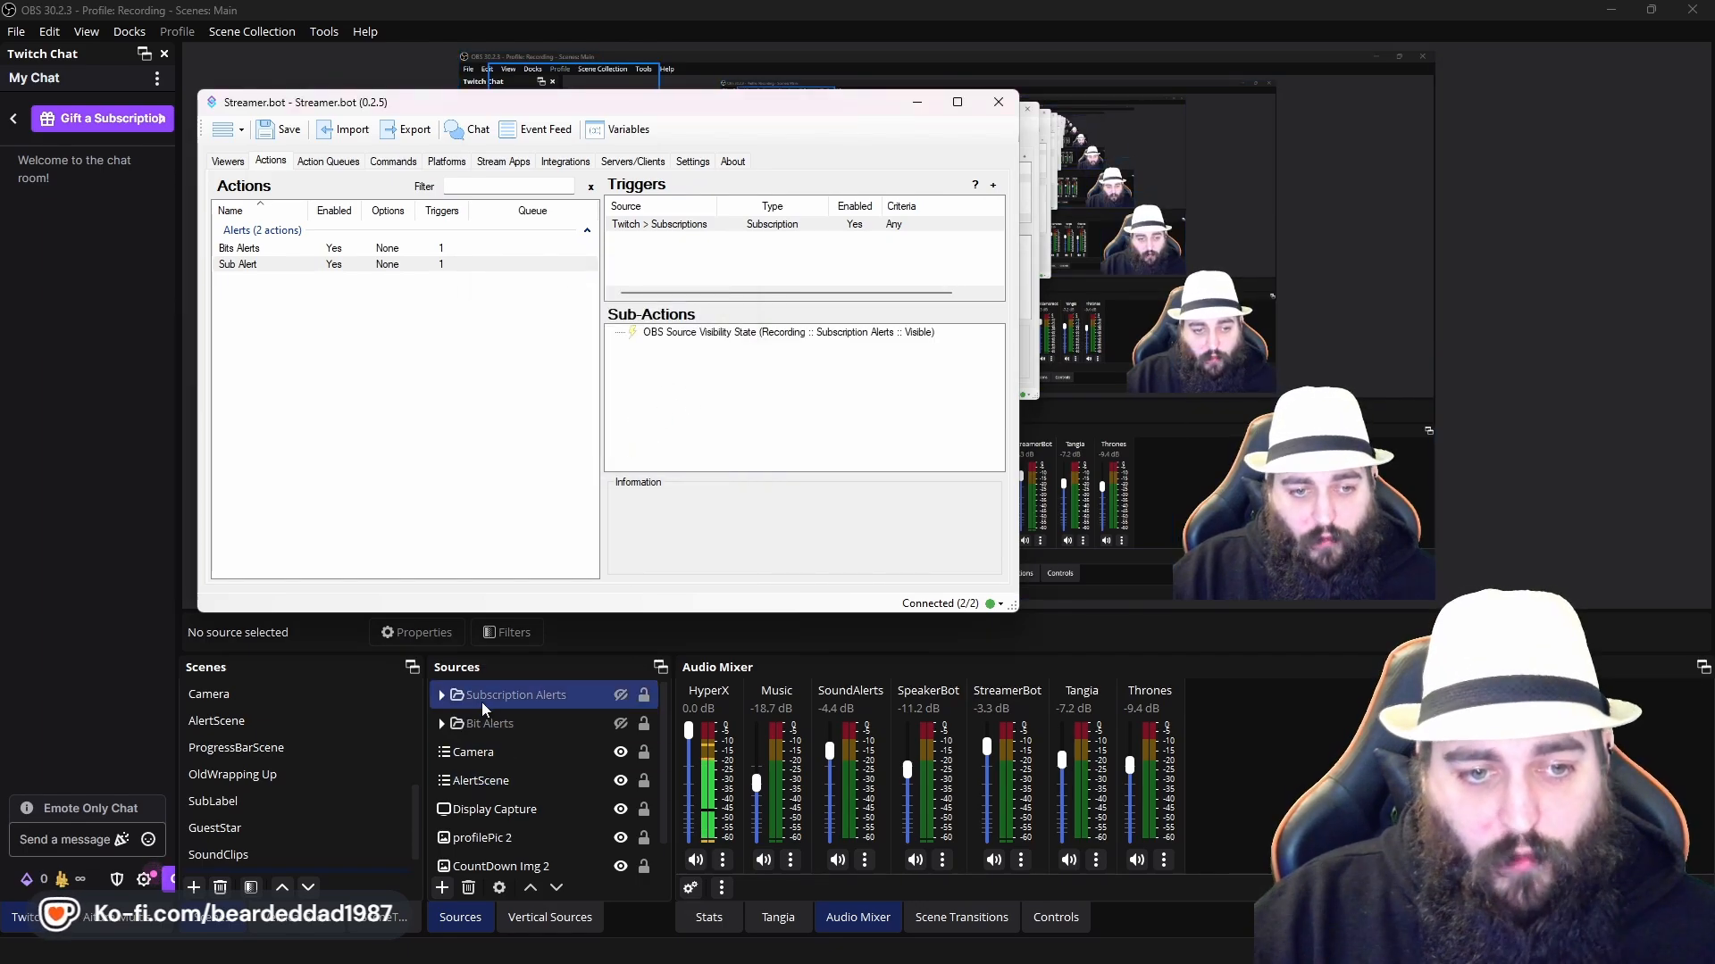
Check the length of the tutSubSound media in the Subscription Alerts group in OBS and return to Streamer.bot
click(440, 694)
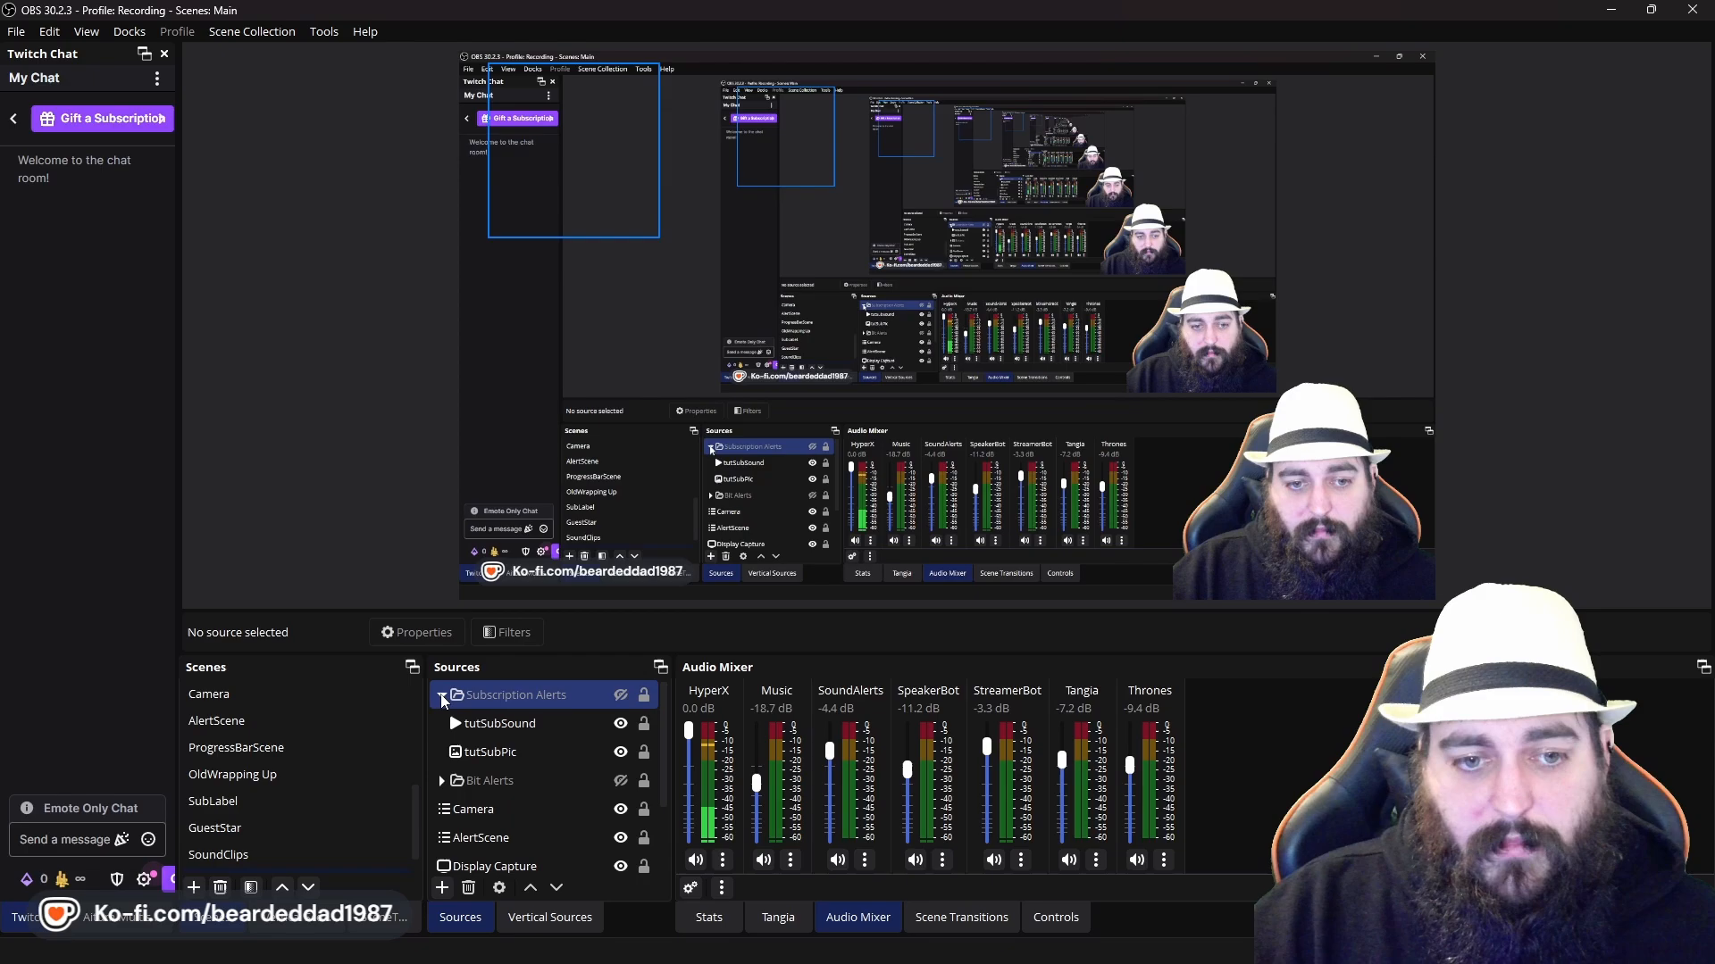
click(515, 727)
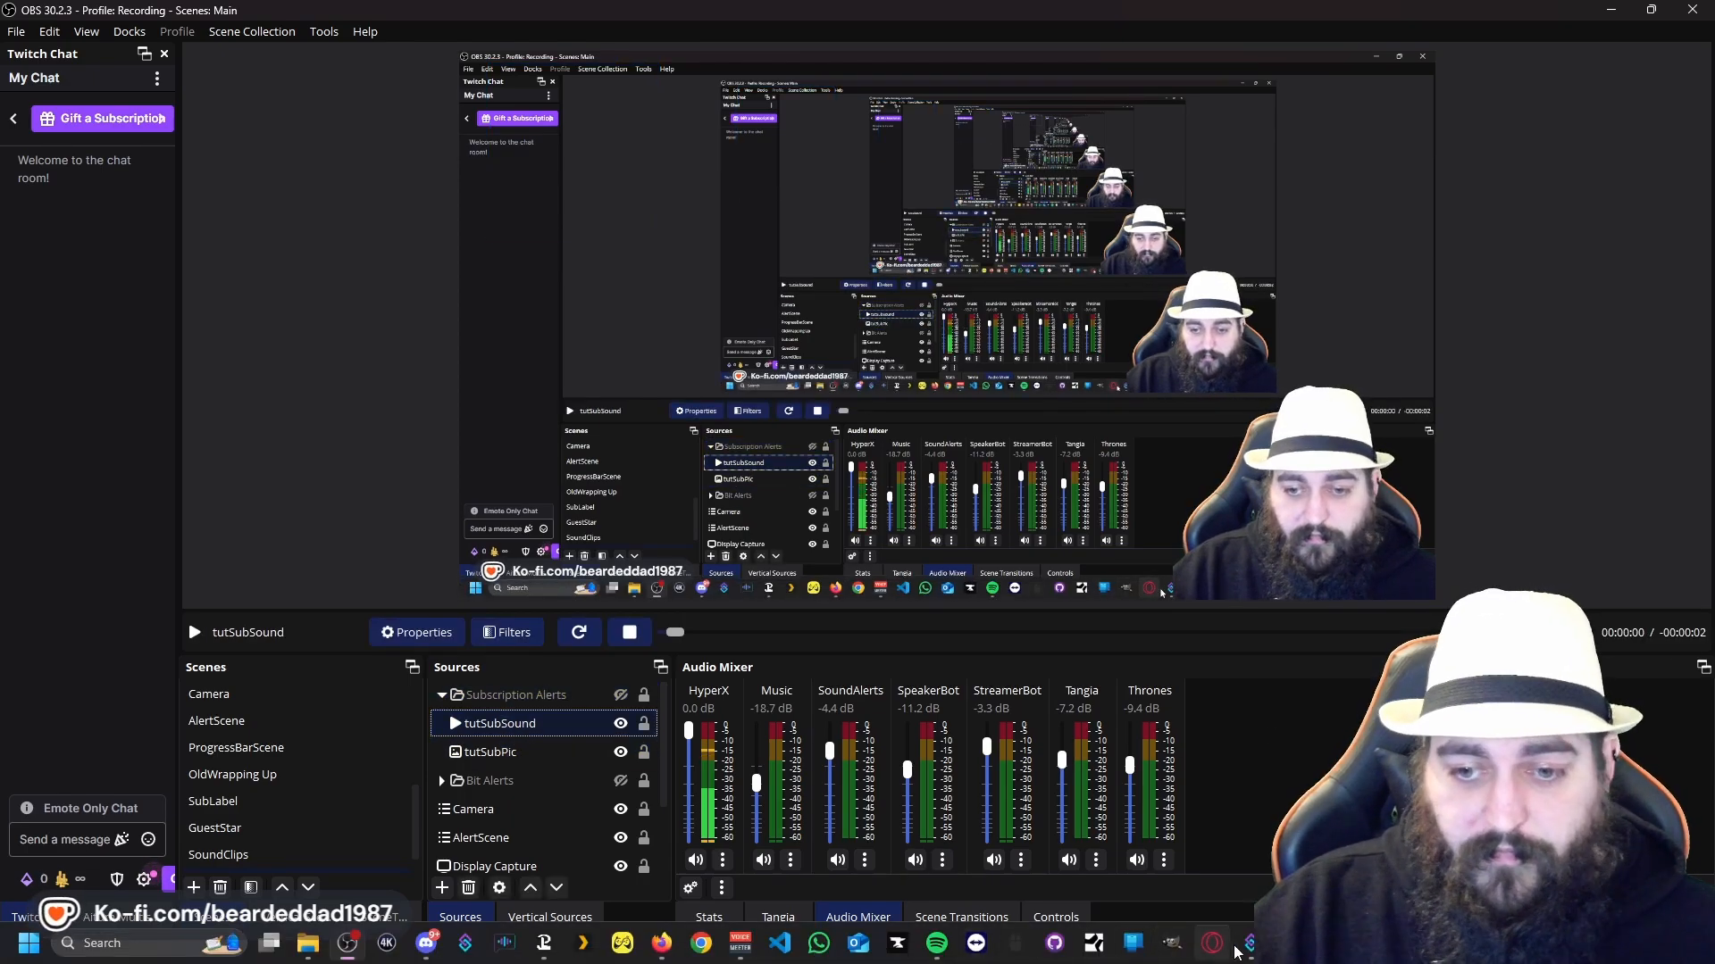
click(1248, 952)
Add a 3000 ms Delay sub-action to the Sub Alert action
right_click(683, 386)
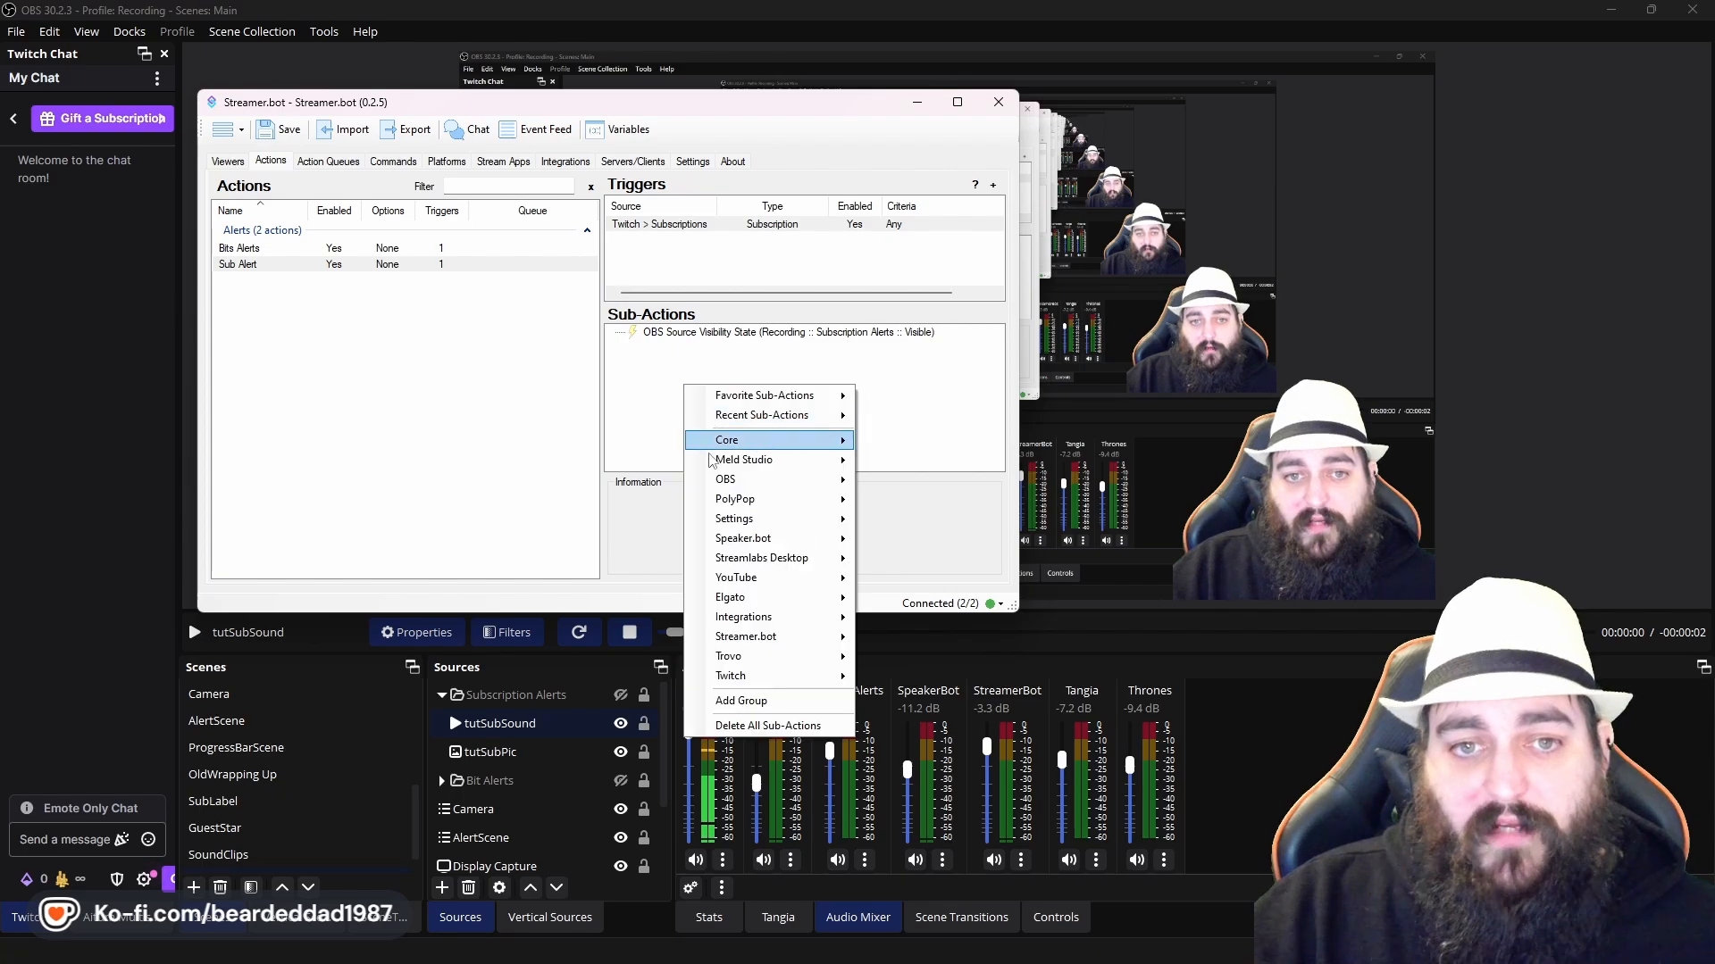
mouse_move(727, 451)
click(911, 440)
text(3)
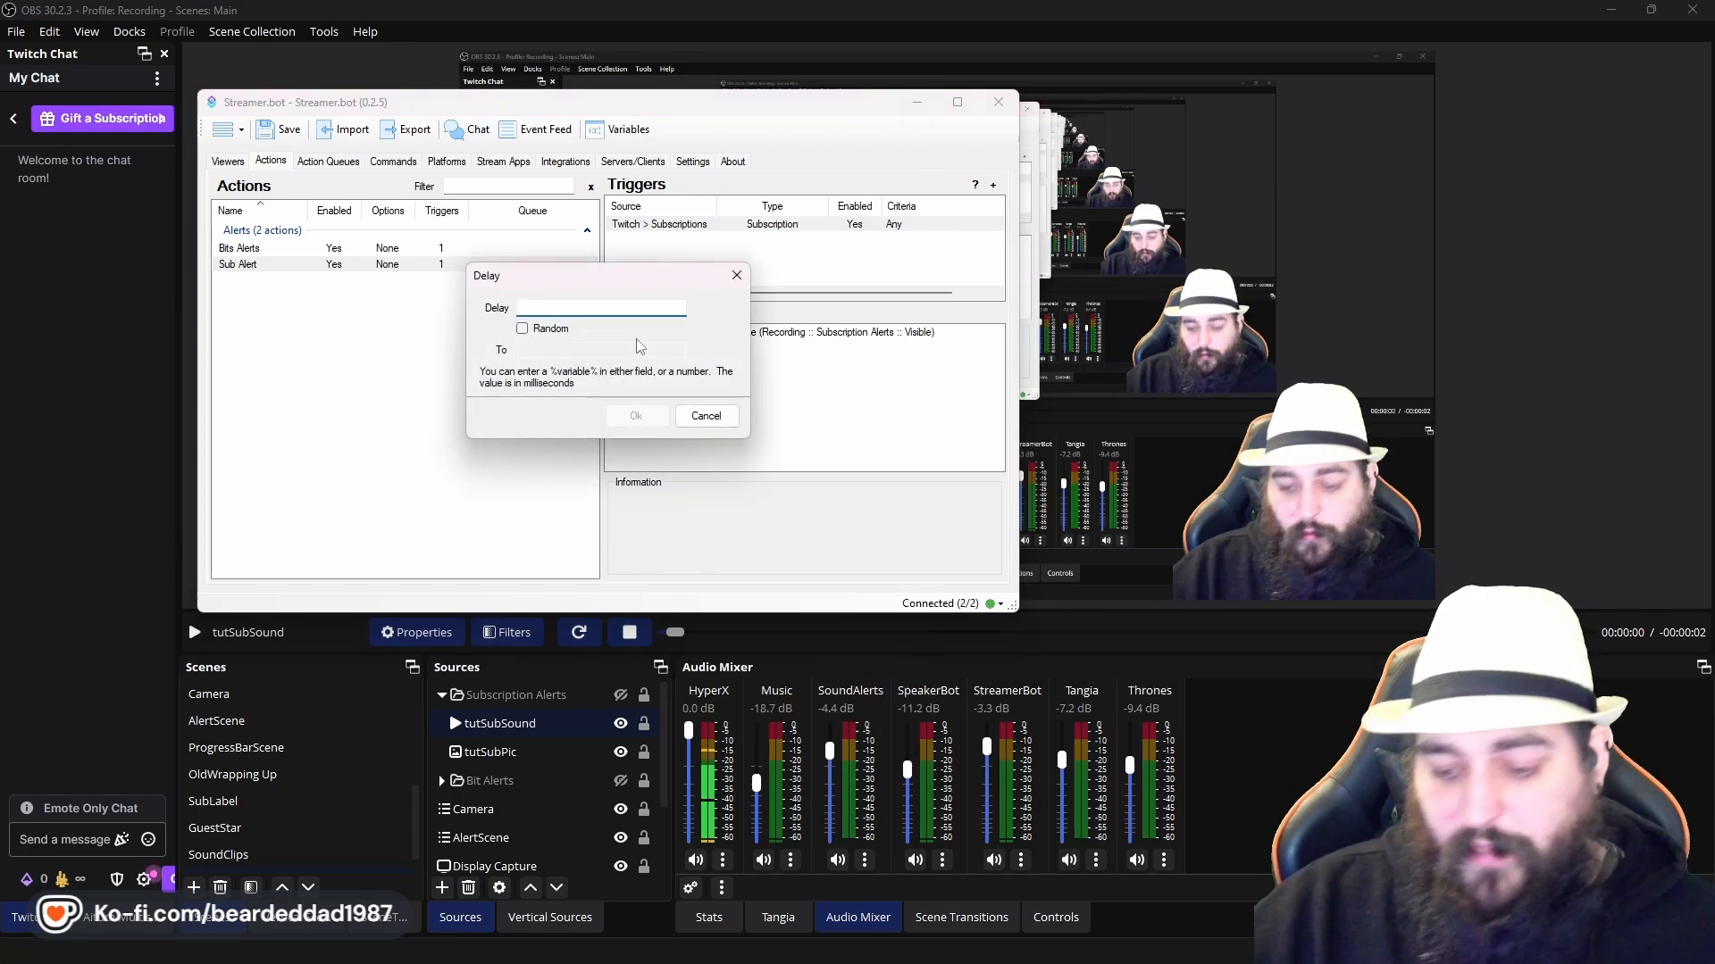
text(000)
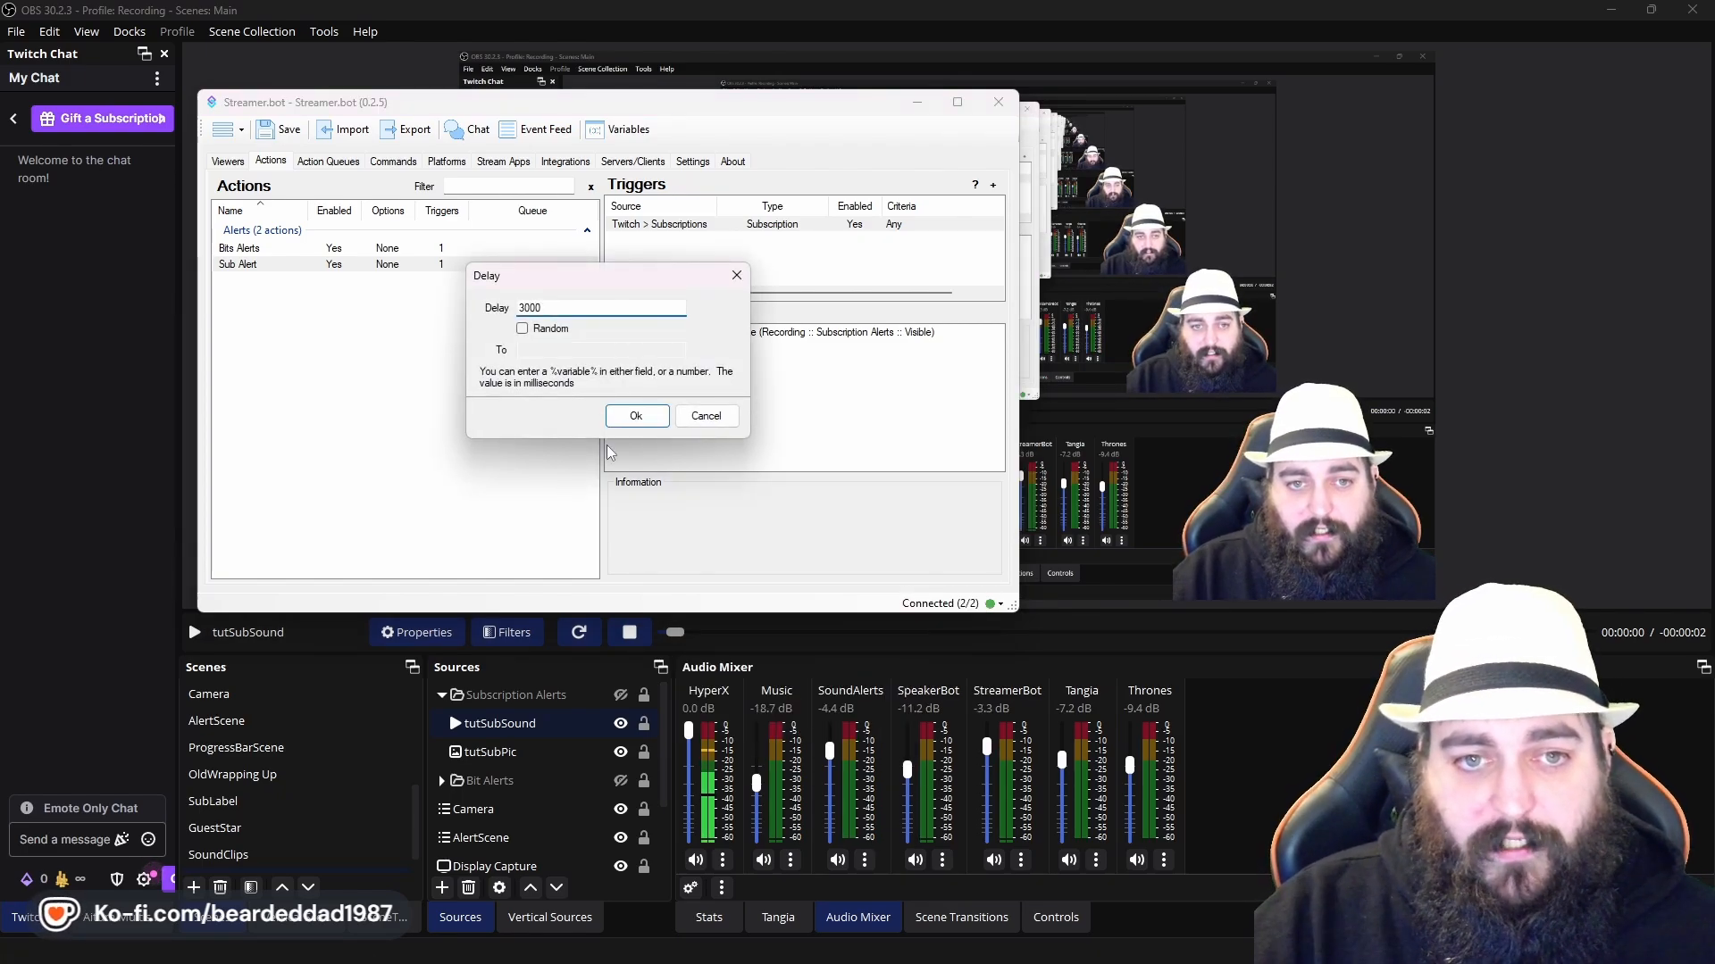
click(633, 417)
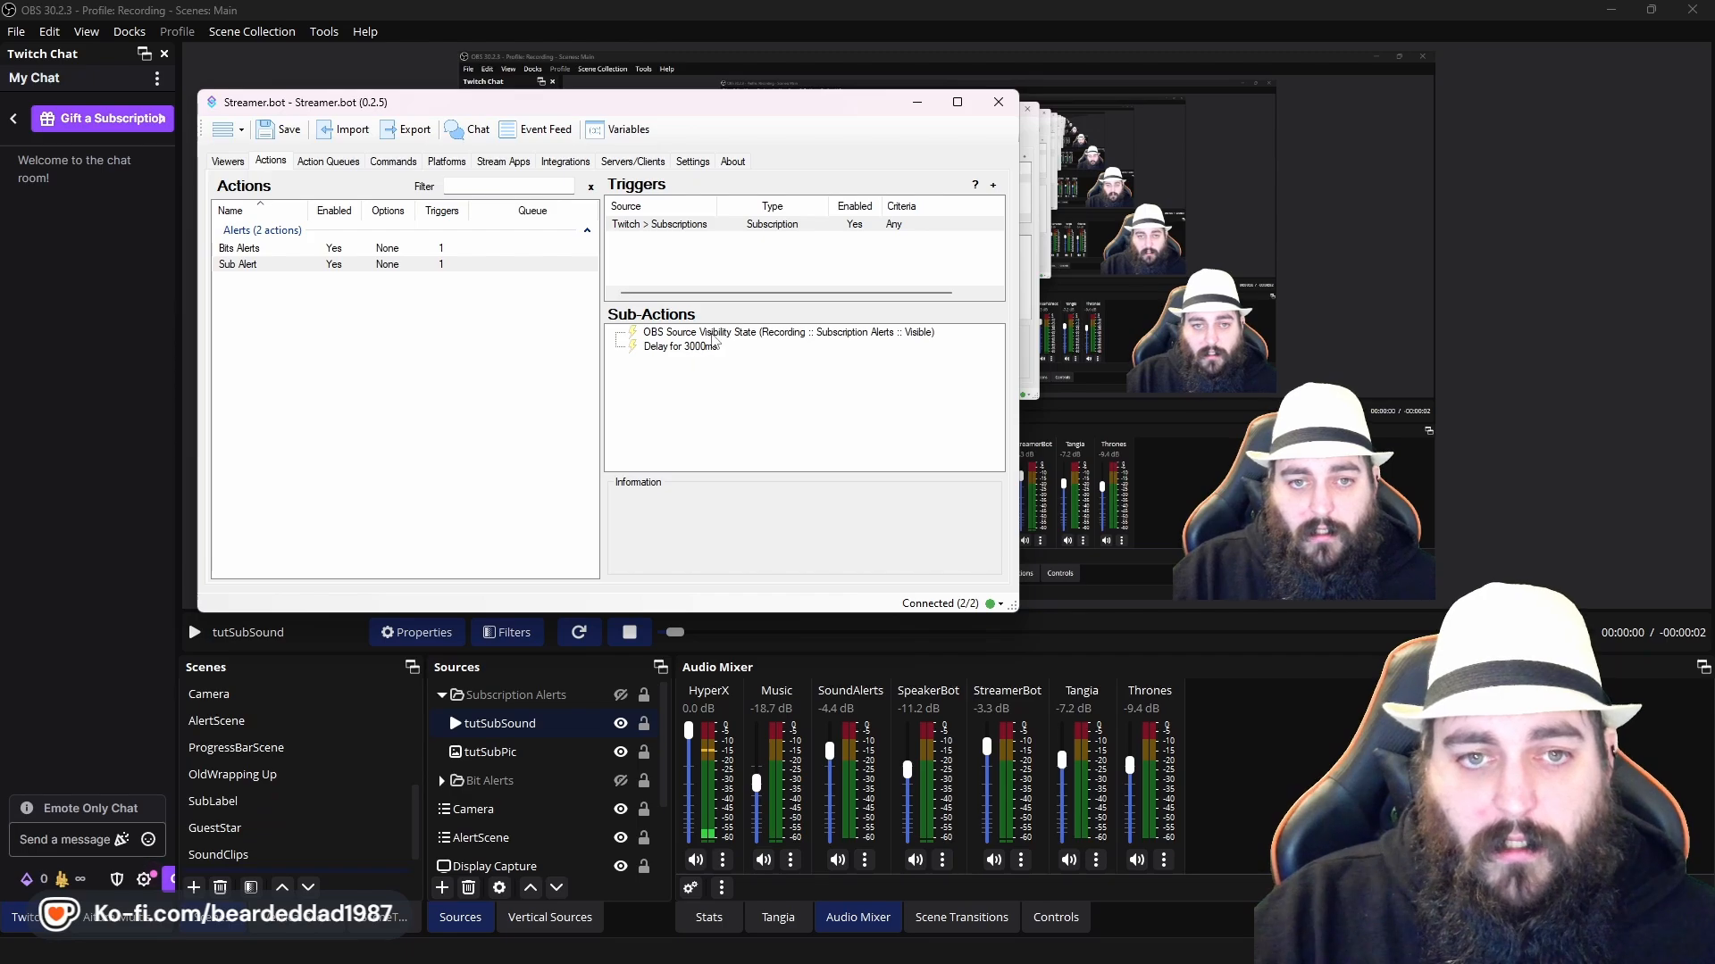
Duplicate the Subscription Alerts source visibility sub-action and set the duplicate's state to Hidden
right_click(714, 337)
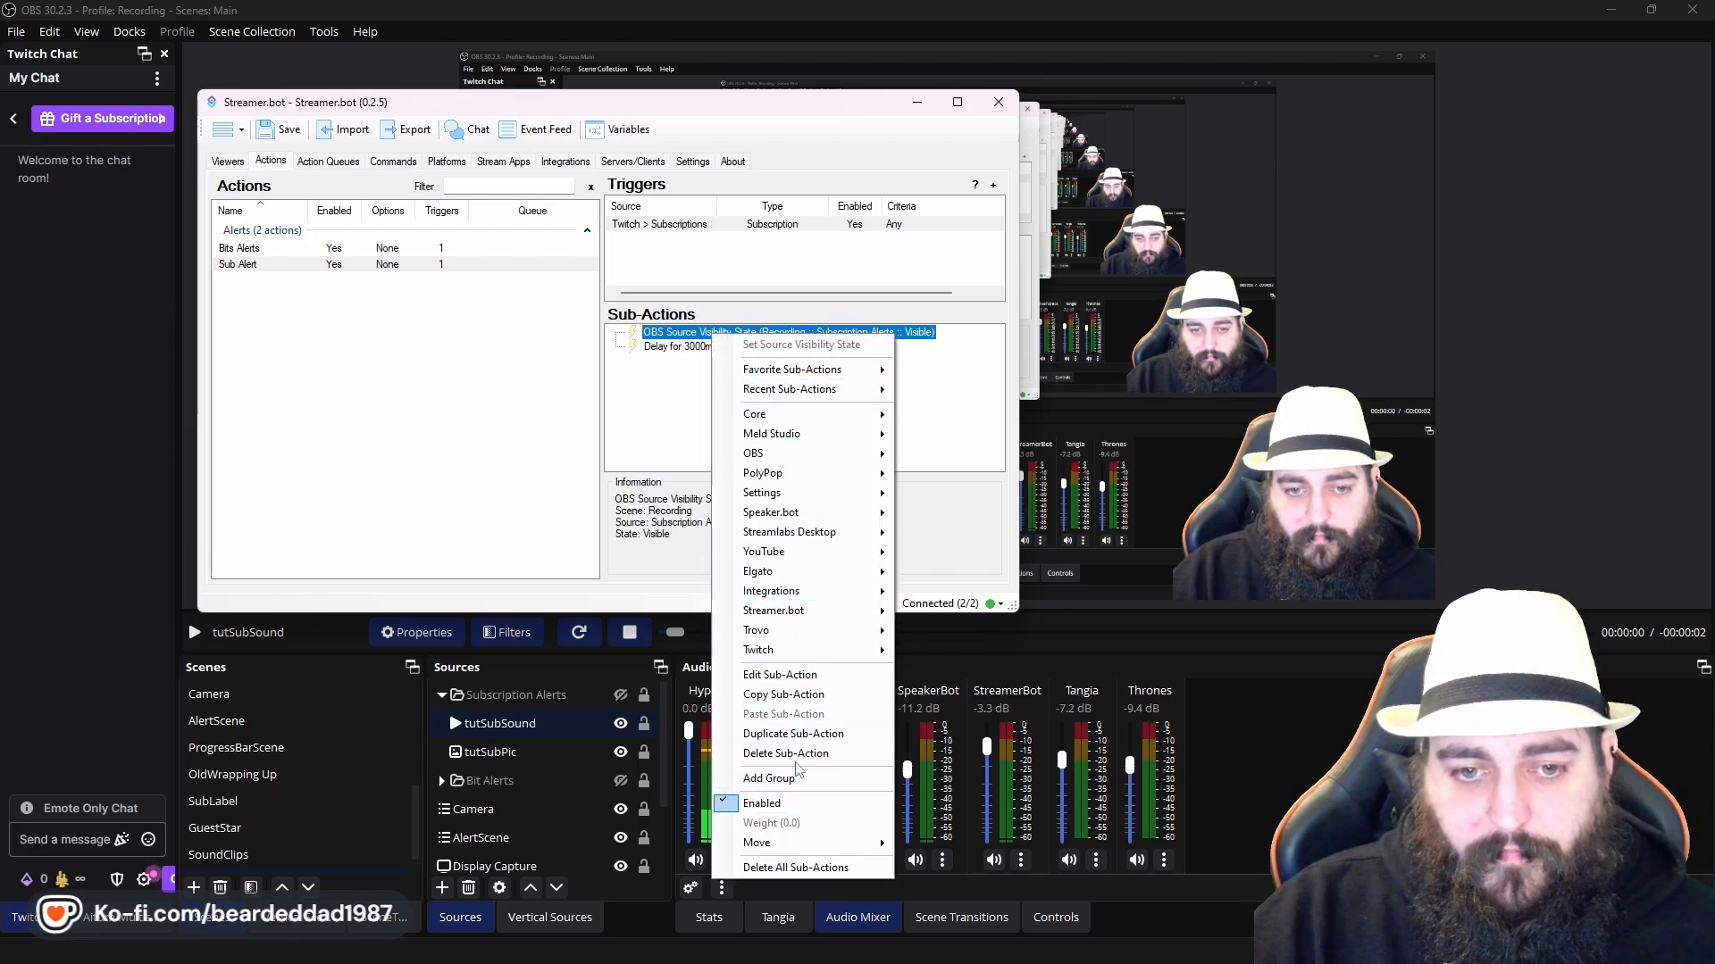
click(791, 733)
double_click(748, 365)
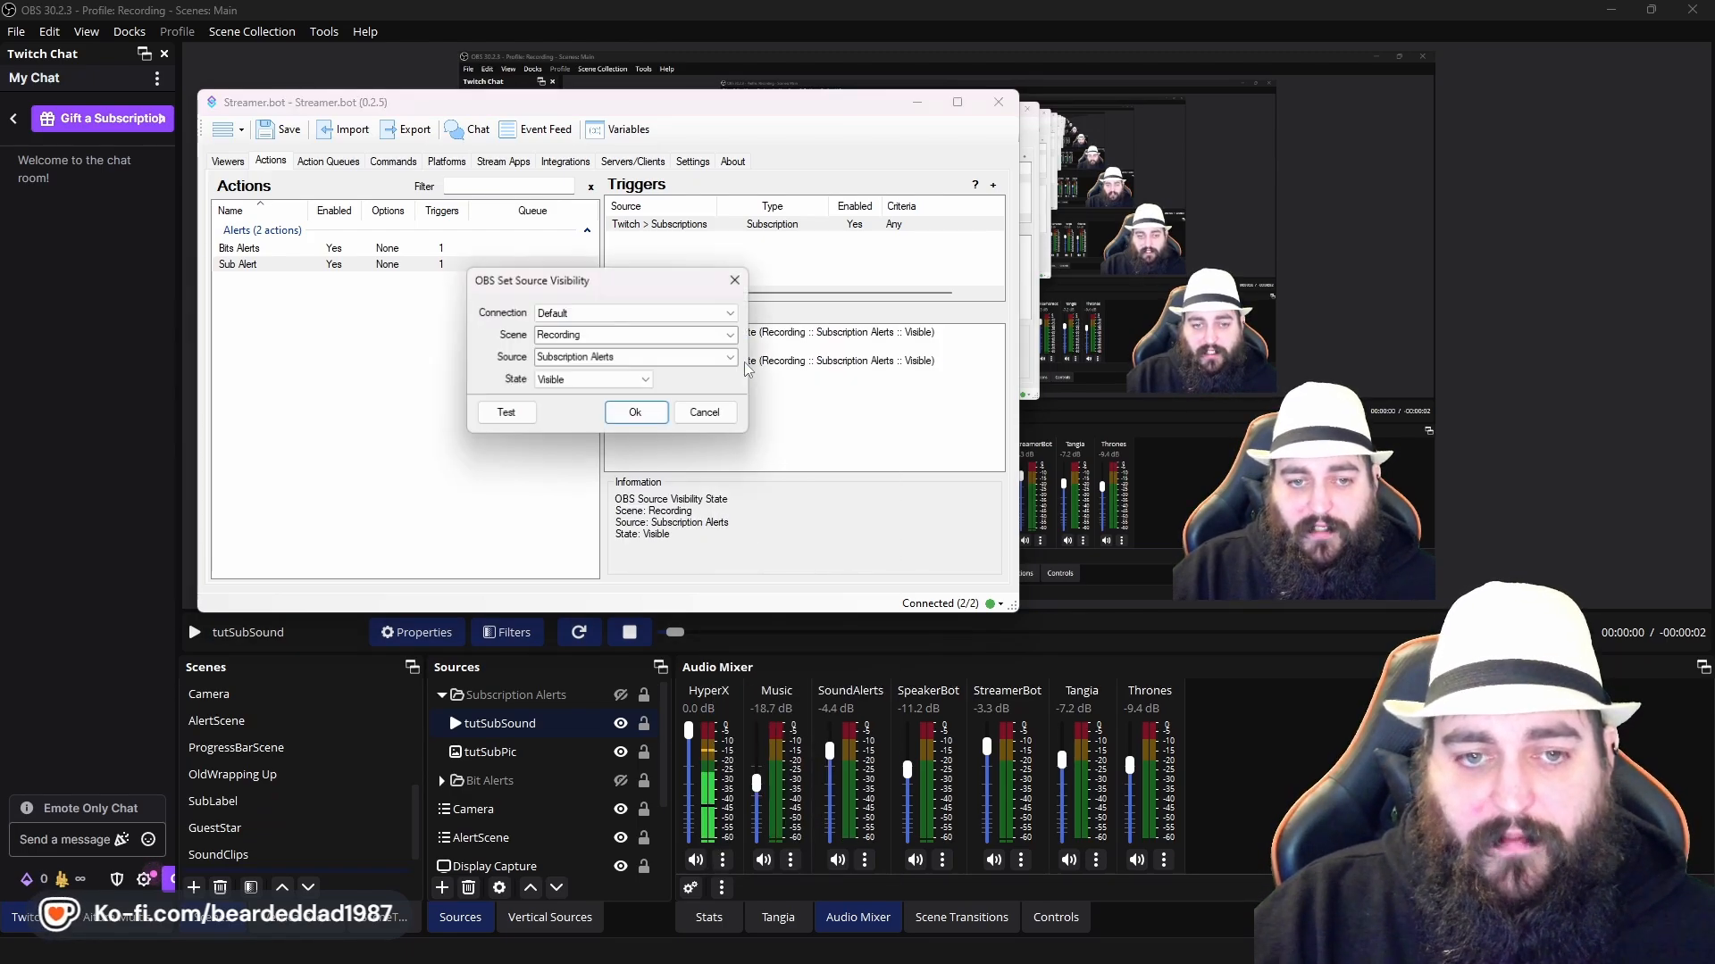
click(568, 381)
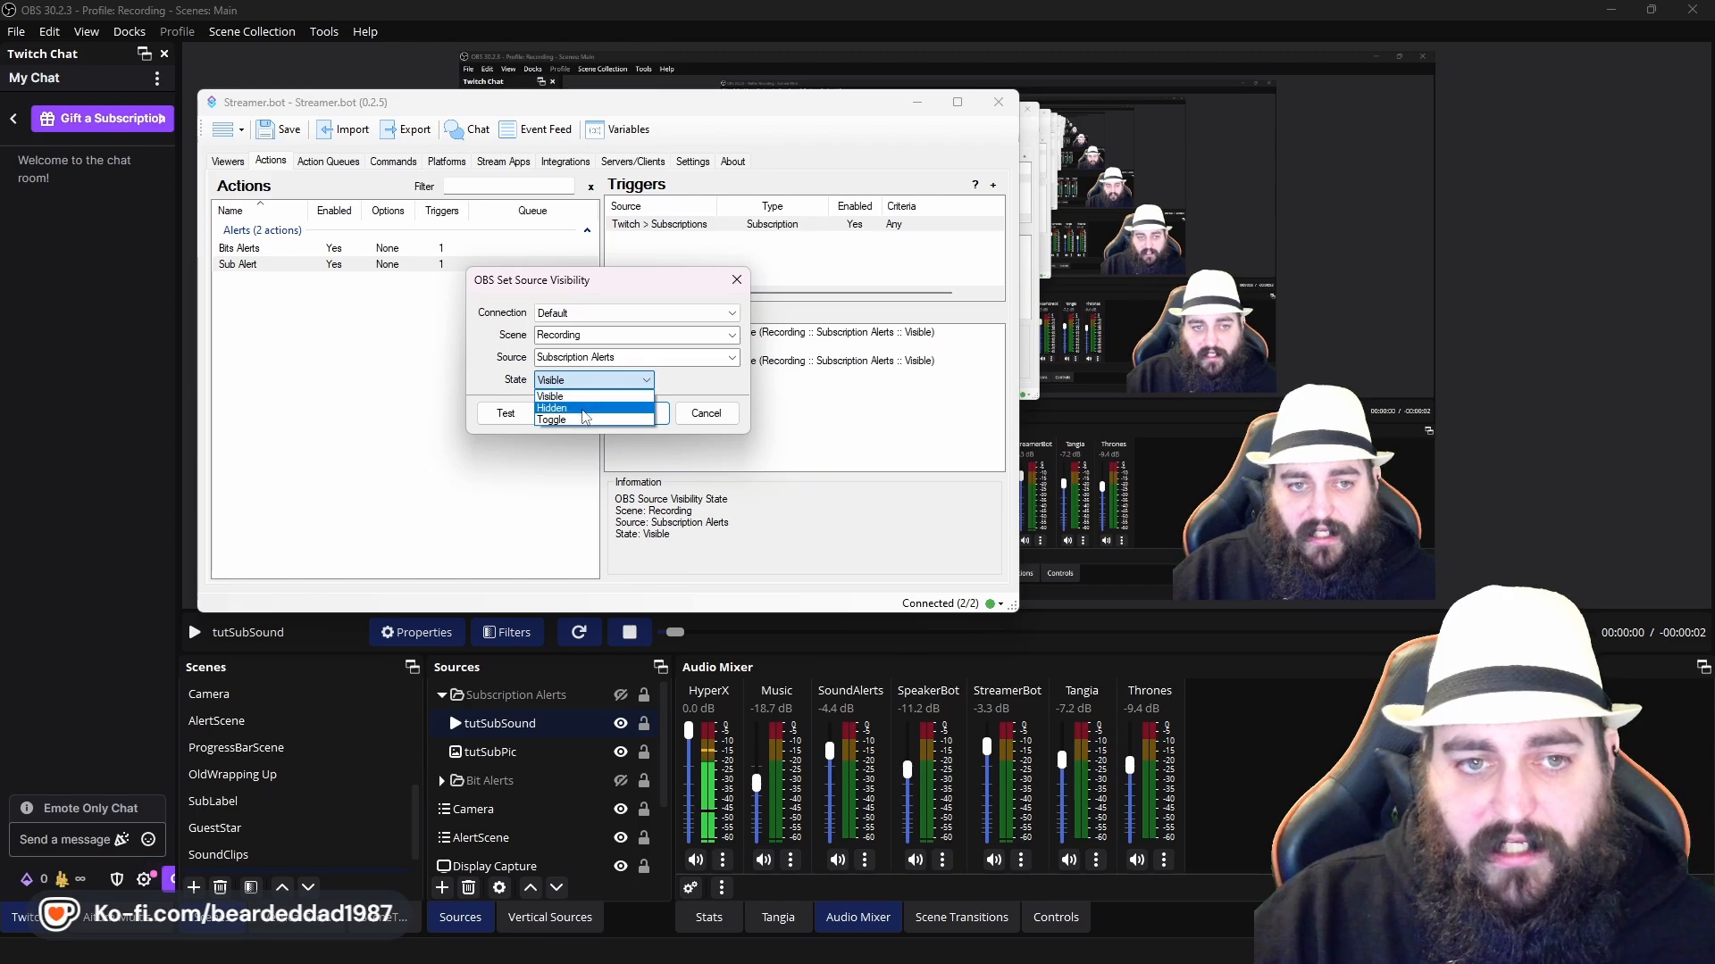
click(590, 407)
click(616, 413)
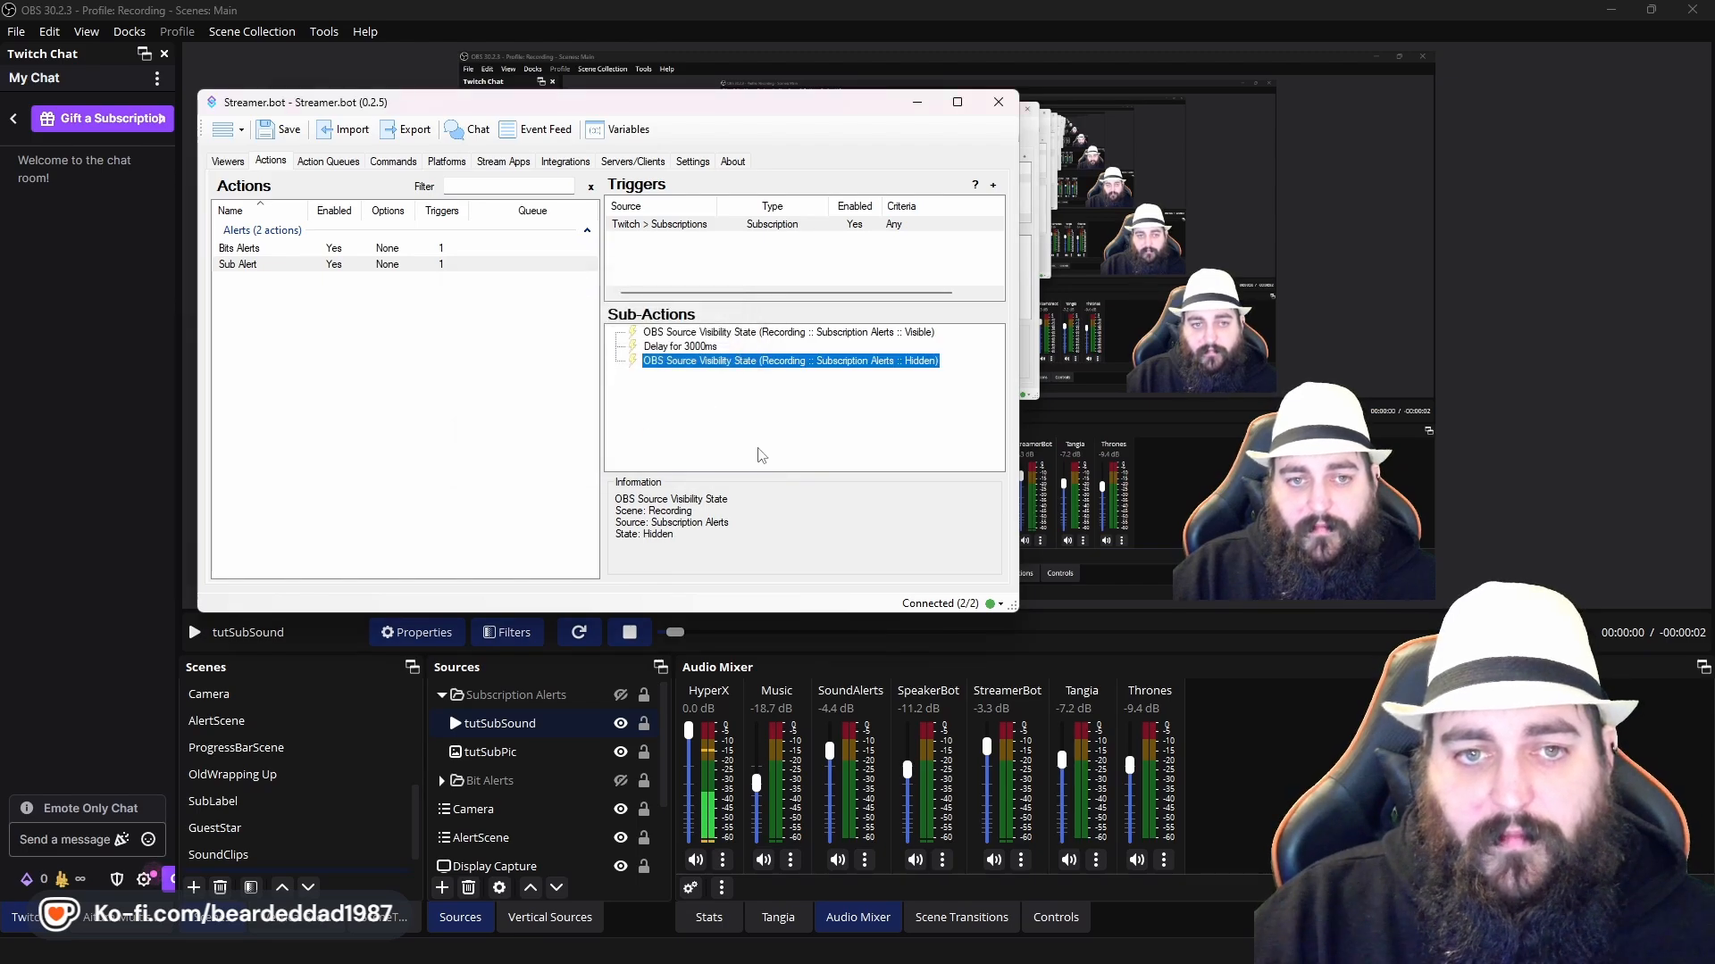
Move the Streamer.bot window away from the alert area of the OBS preview and test Sub Alert's Twitch Subscription trigger
click(743, 225)
right_click(741, 227)
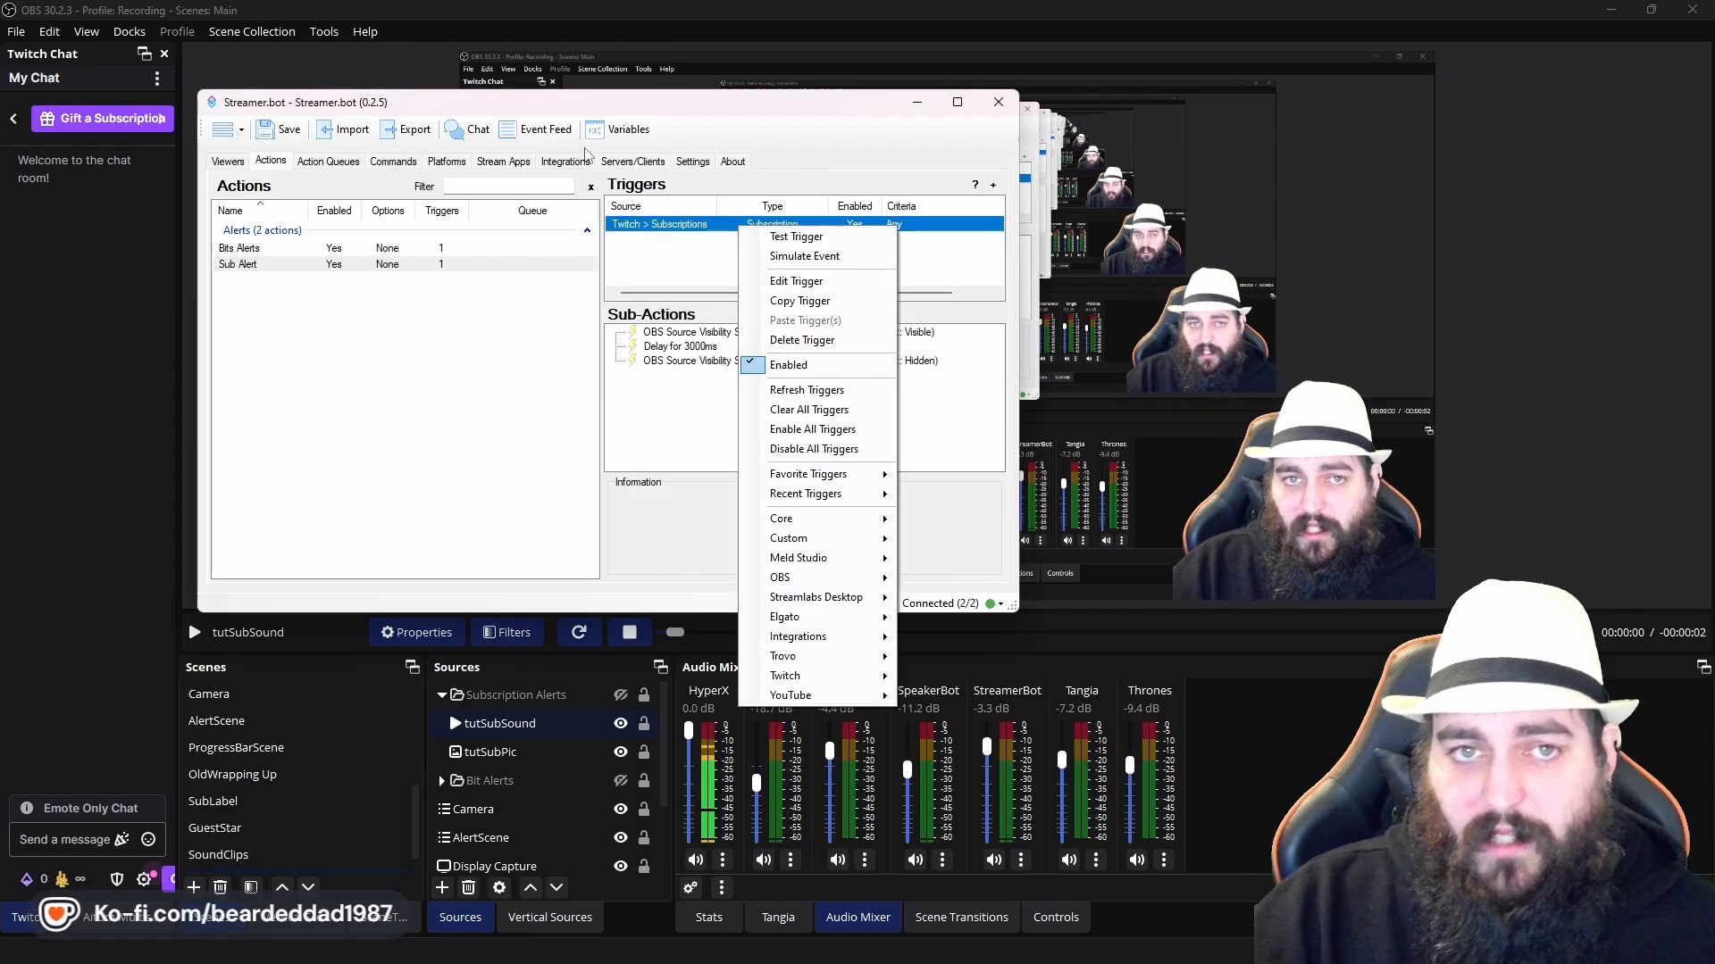
click(589, 118)
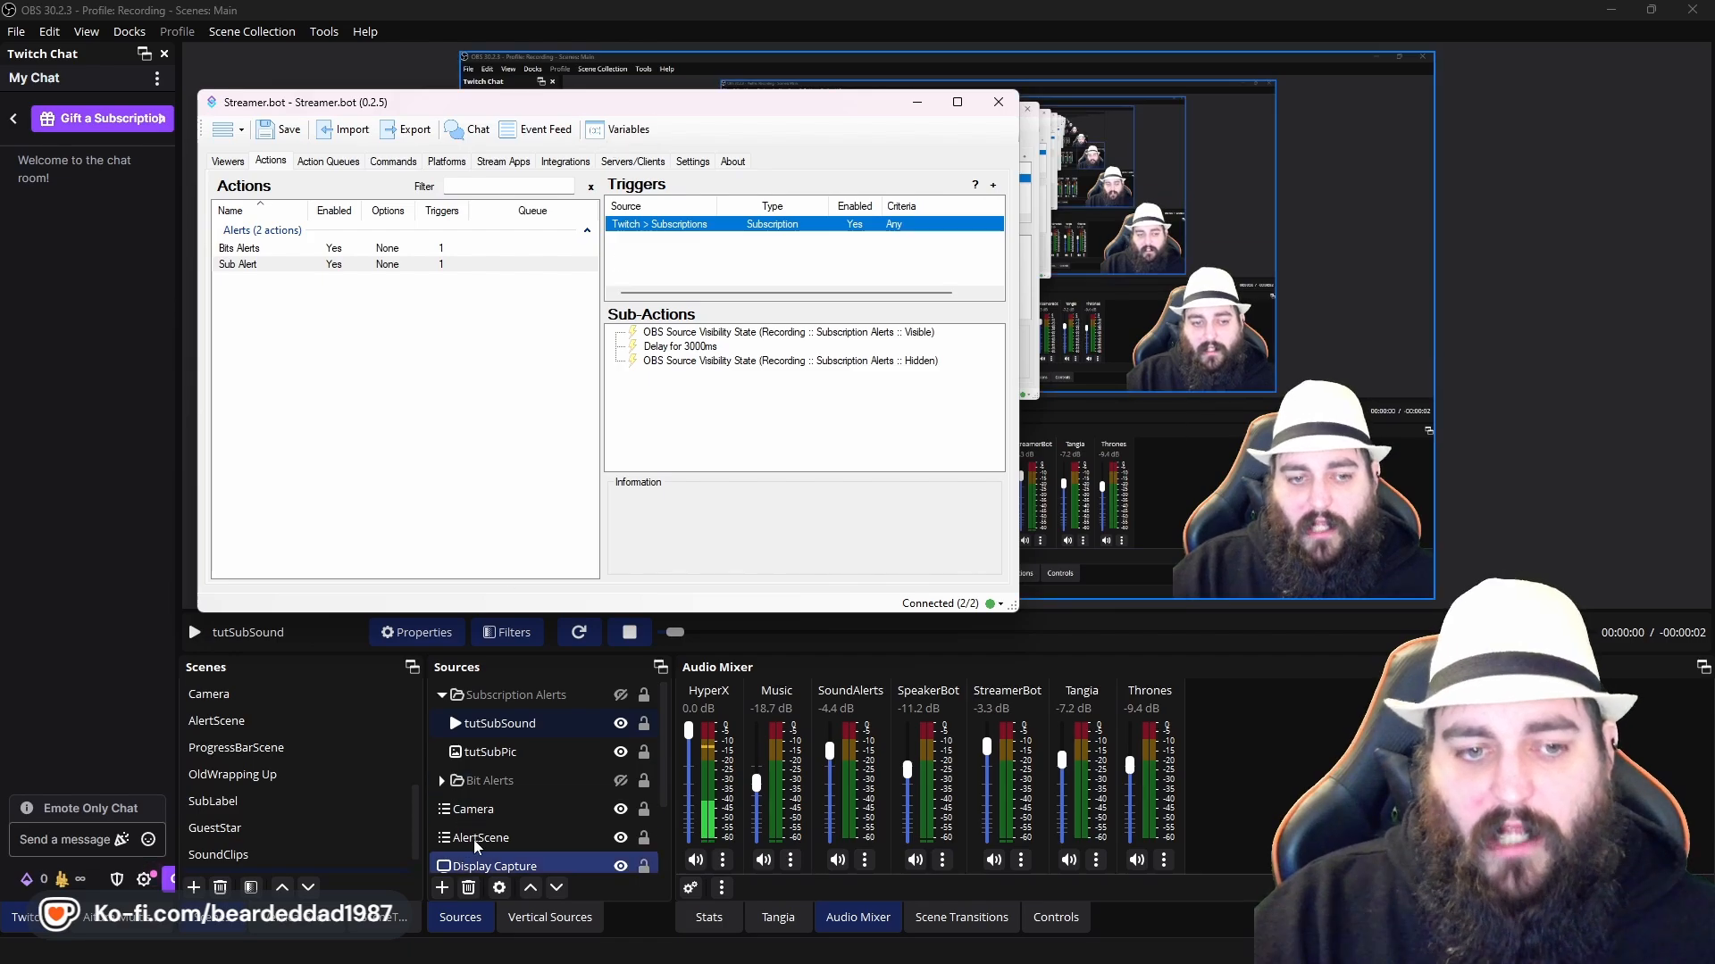
drag(378, 102, 994, 219)
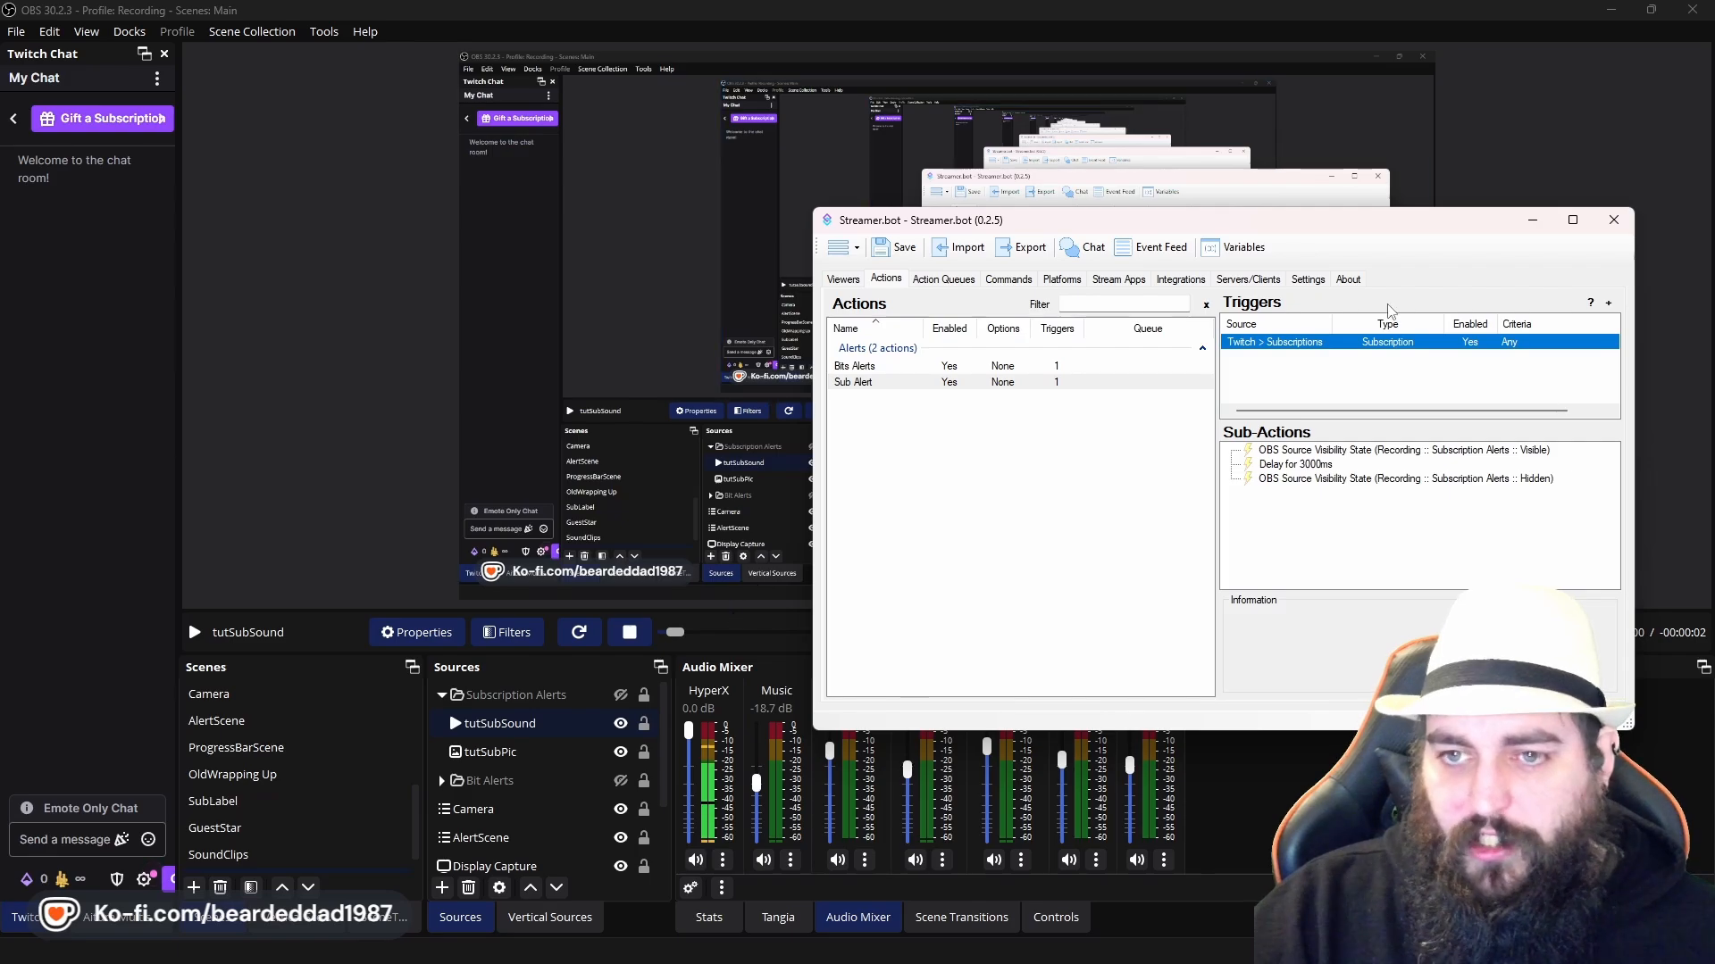
right_click(1413, 338)
click(1414, 351)
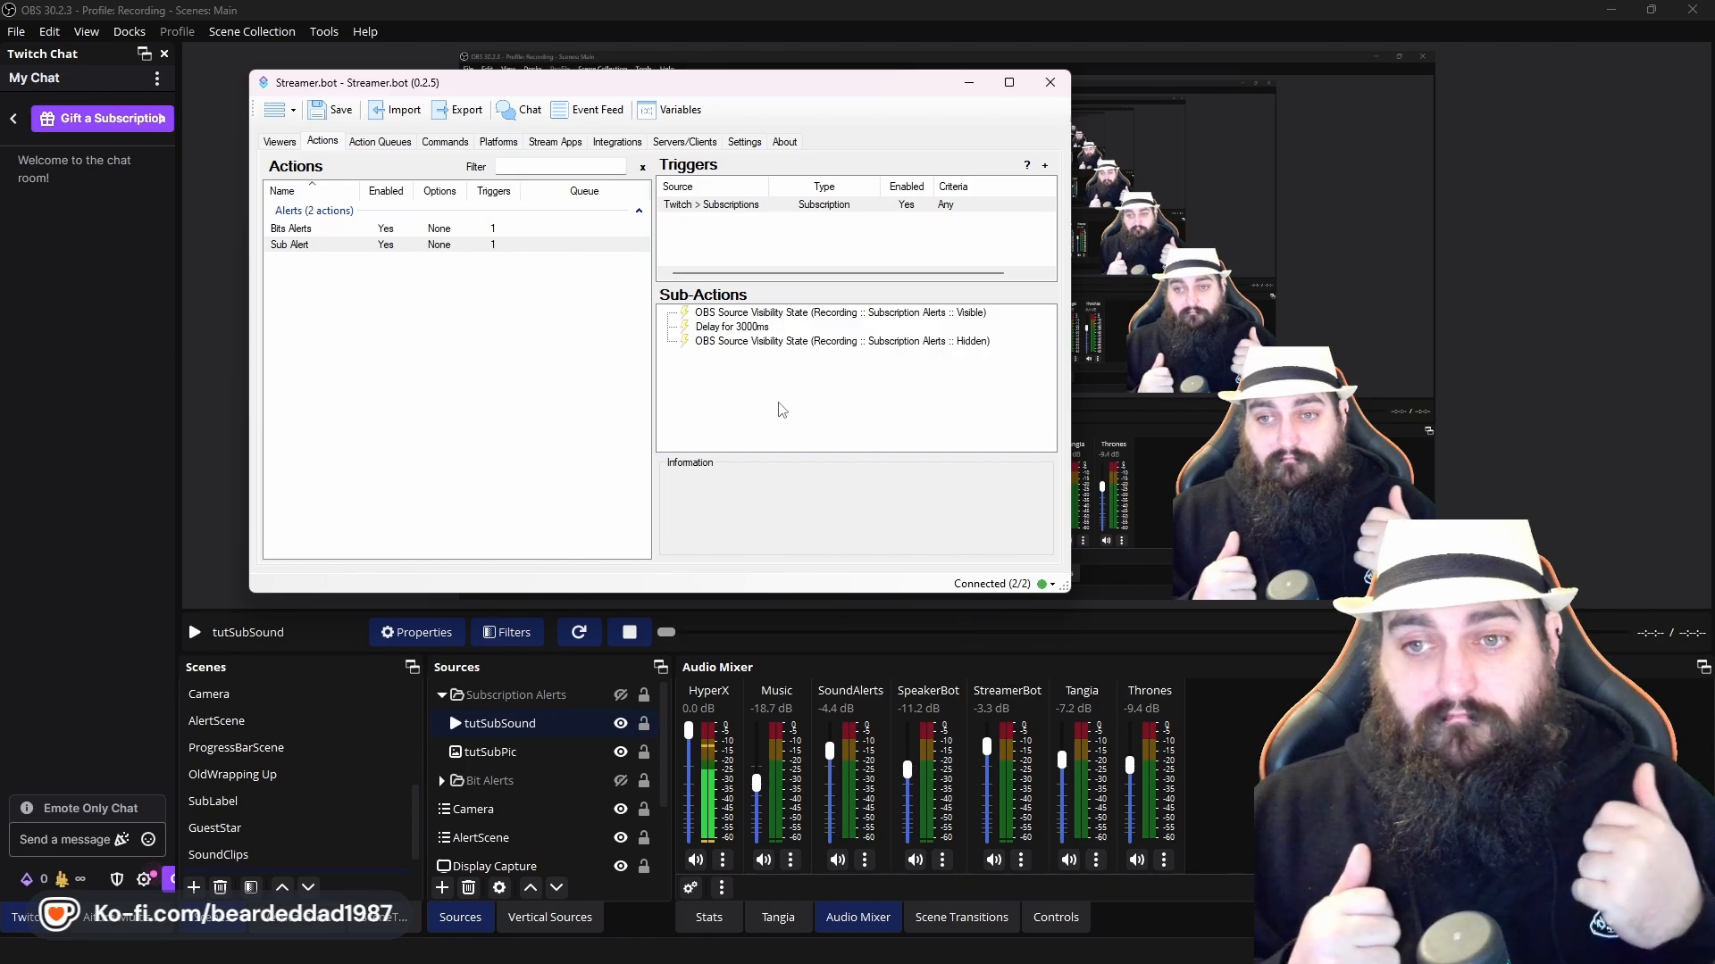
Examine the trigger categories available for Sub Alert under Twitch and Integrations, such as Raid, Polls, Channel Reward and CrowdControl, without adding one
right_click(801, 252)
mouse_move(913, 547)
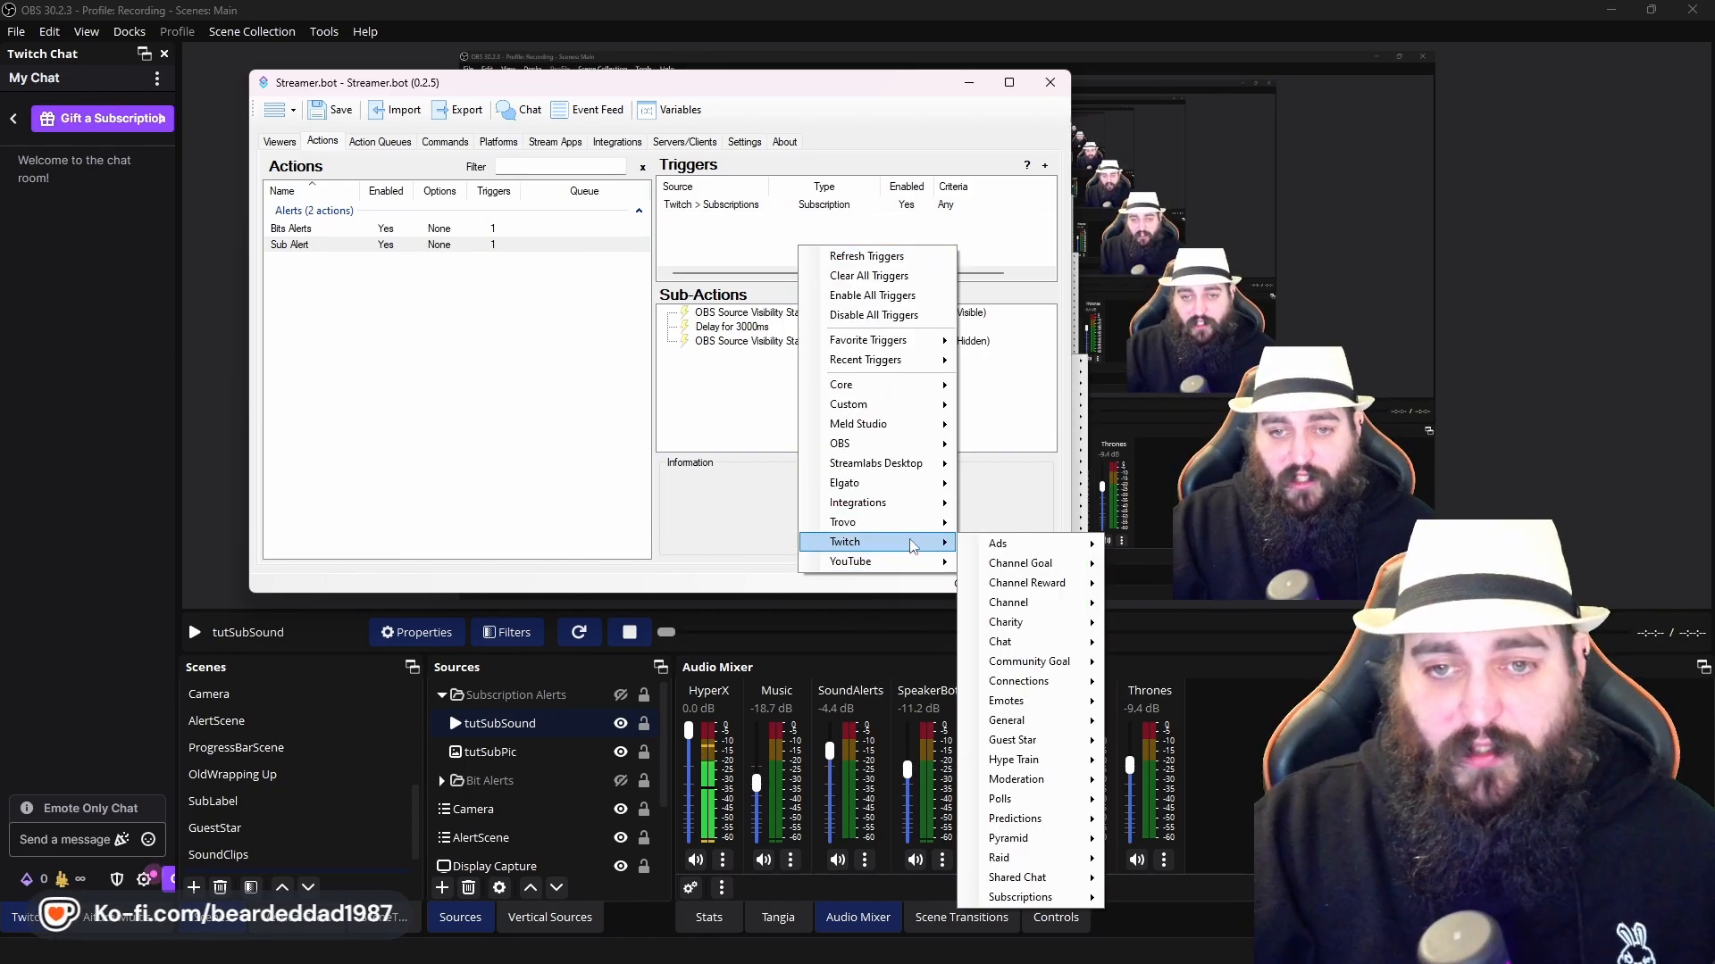
mouse_move(1020, 902)
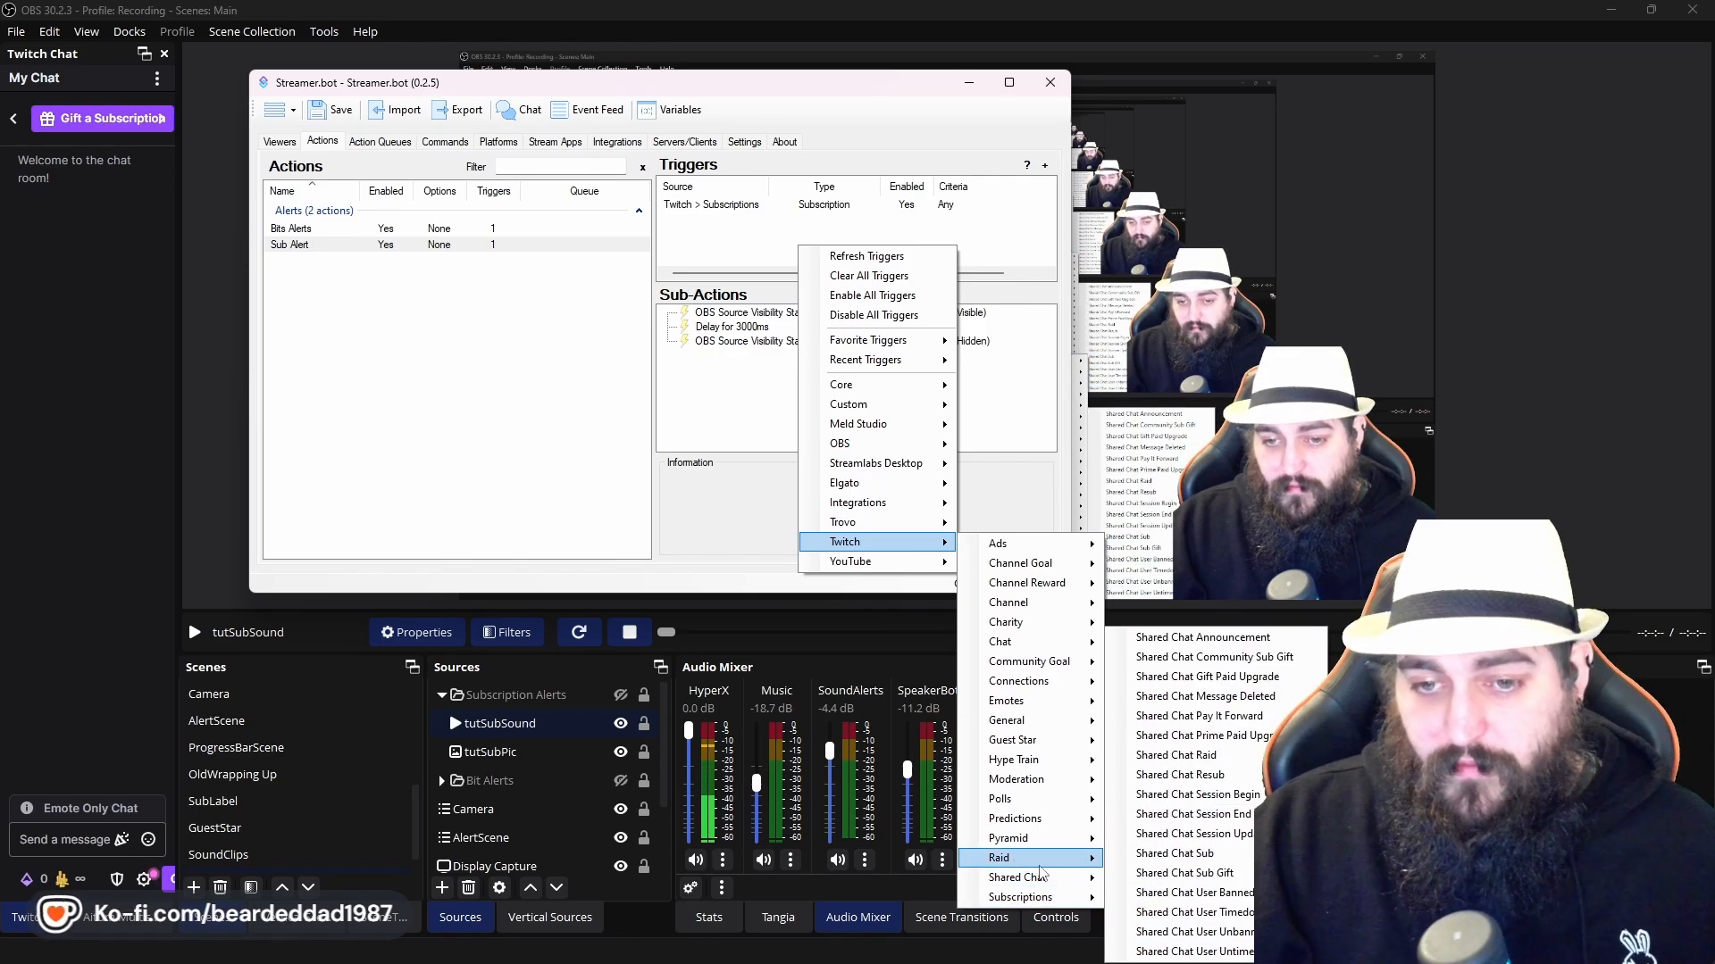
mouse_move(1039, 864)
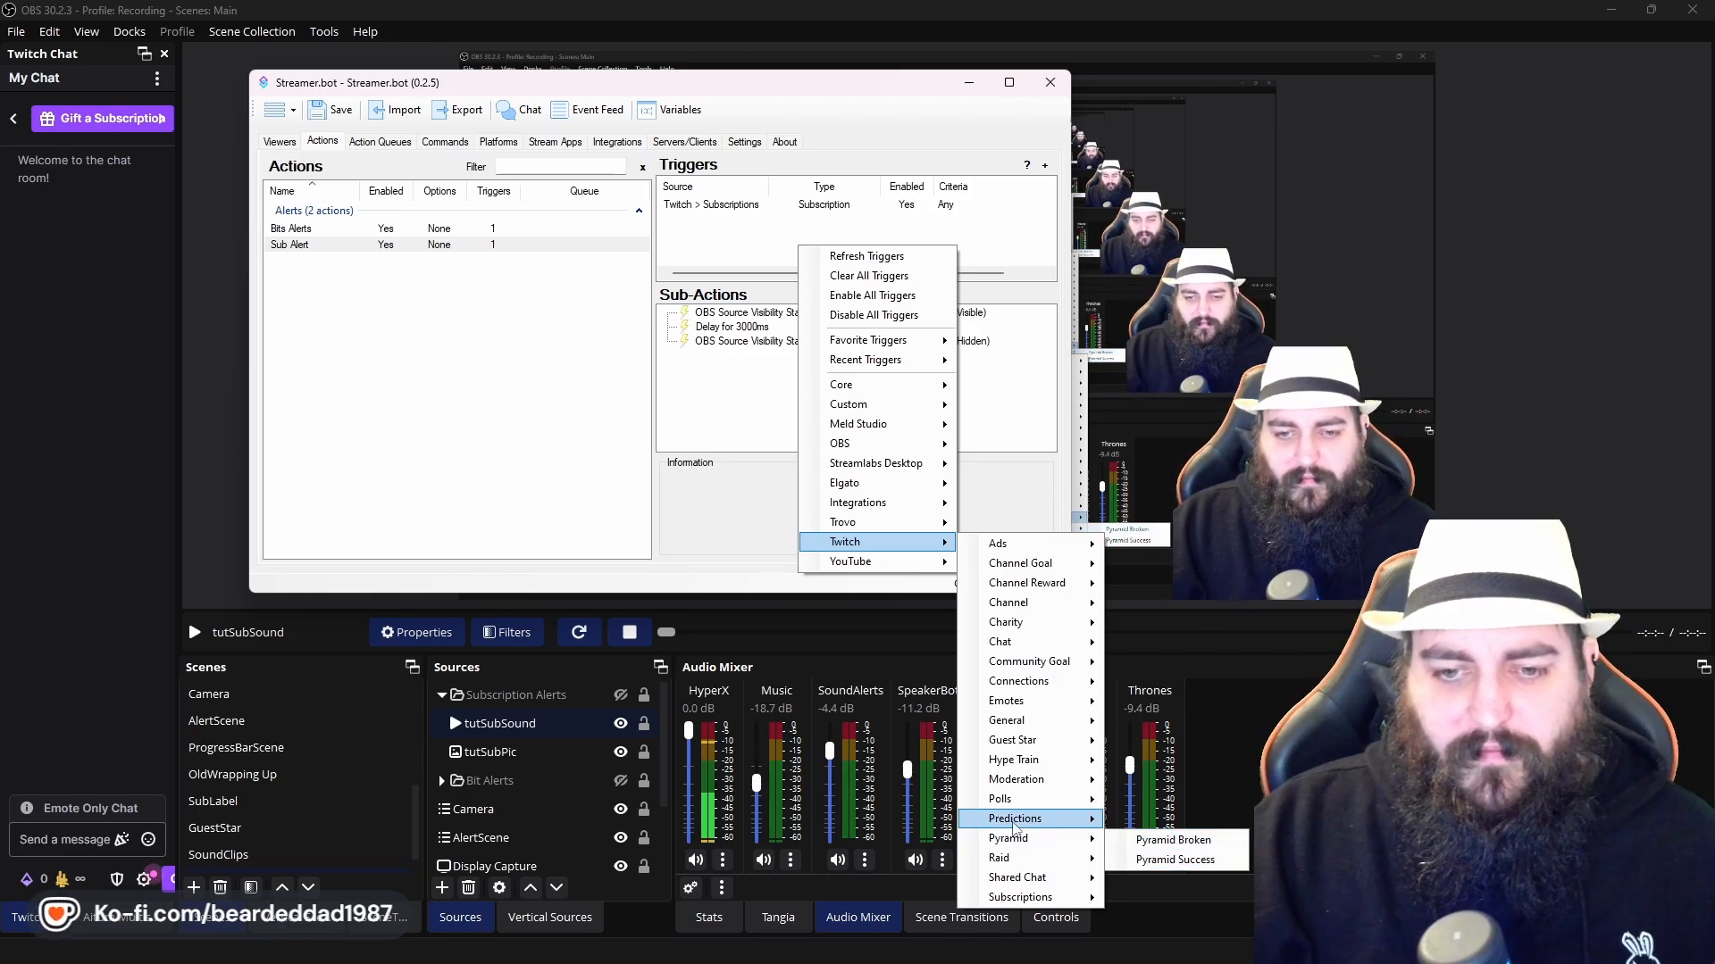
mouse_move(1016, 804)
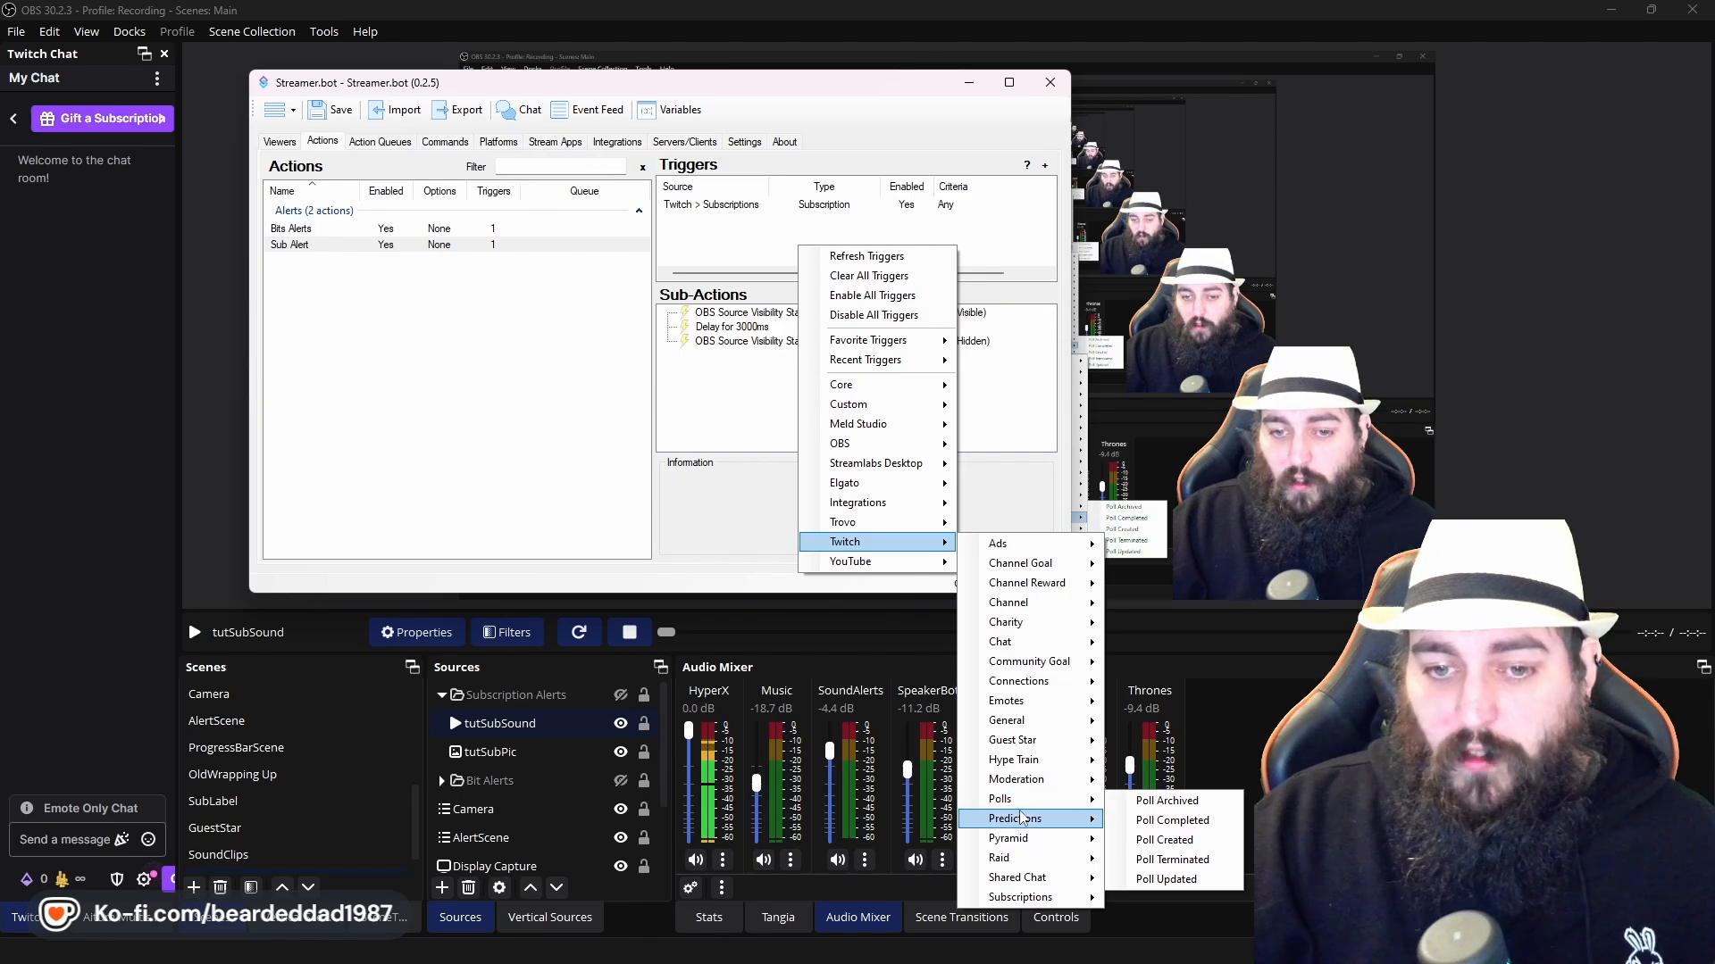
mouse_move(1036, 766)
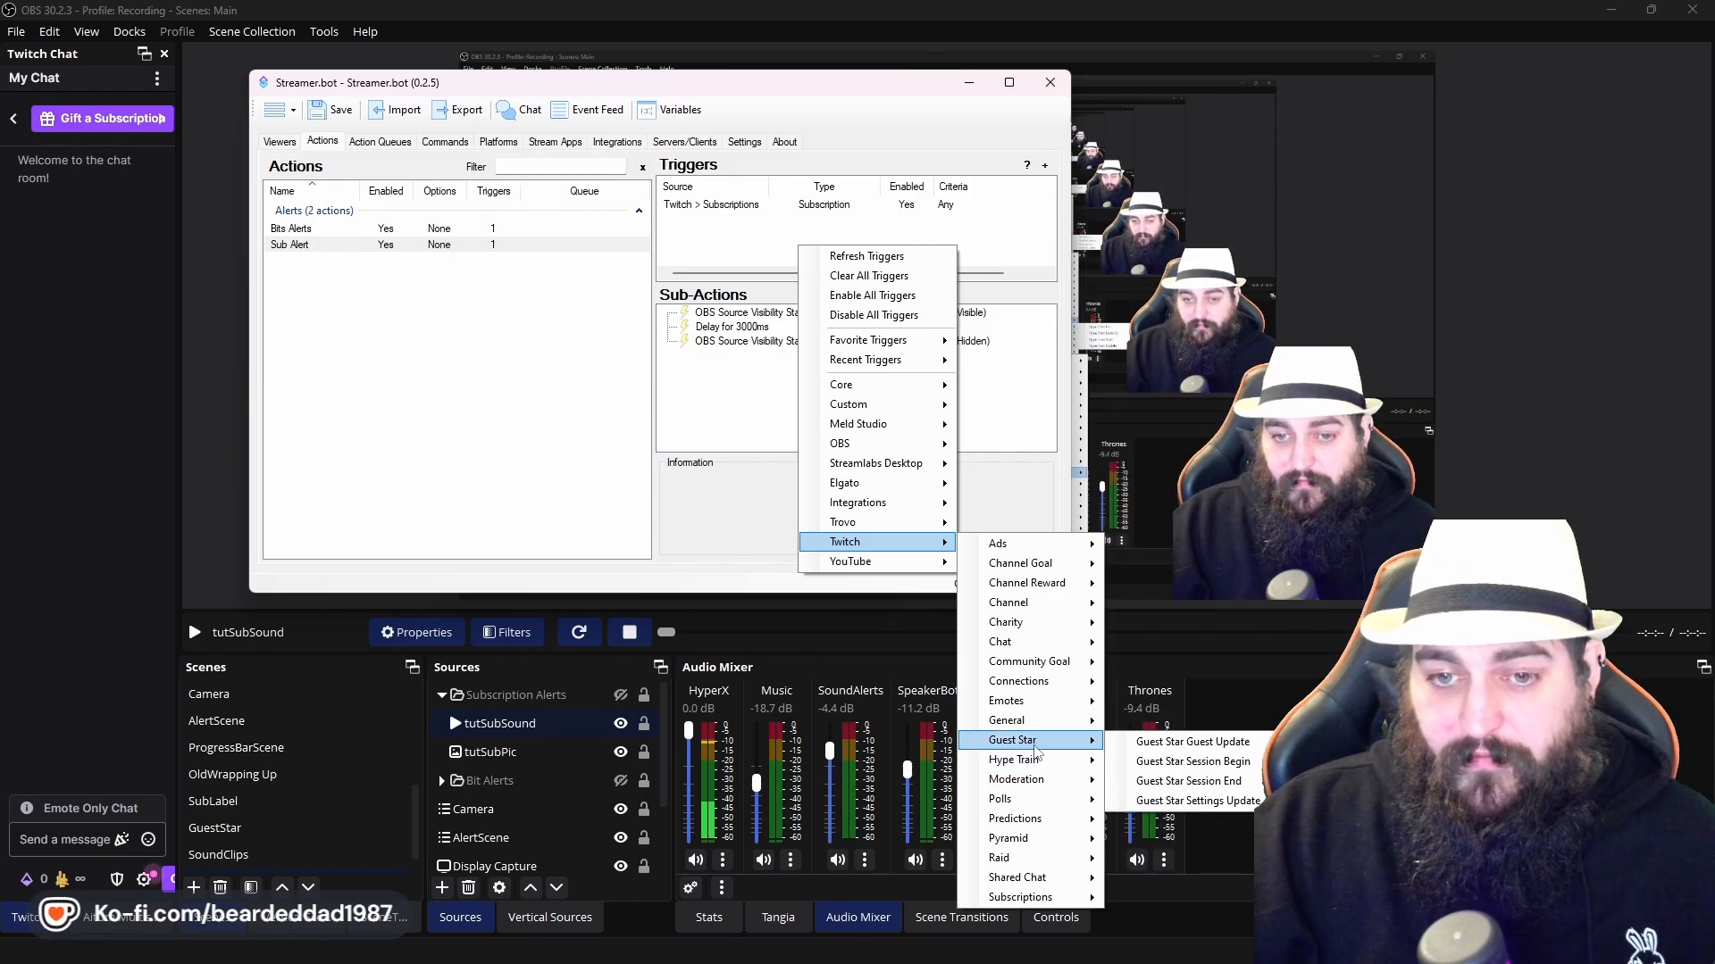
mouse_move(1036, 730)
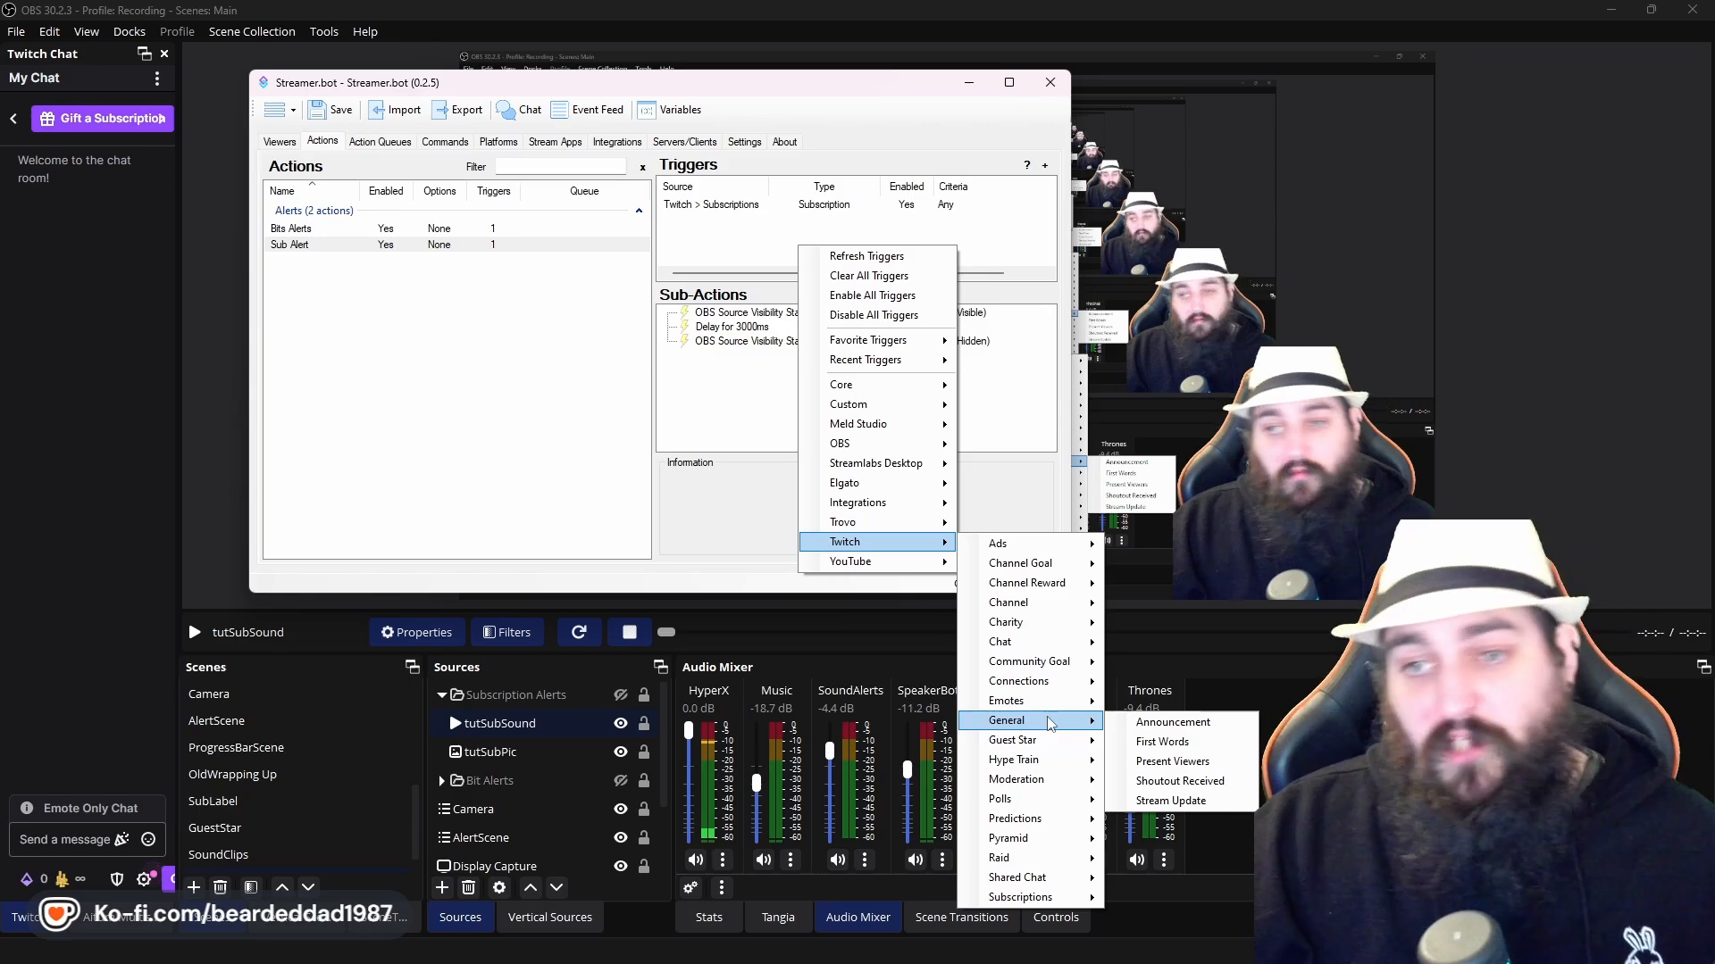
mouse_move(1054, 686)
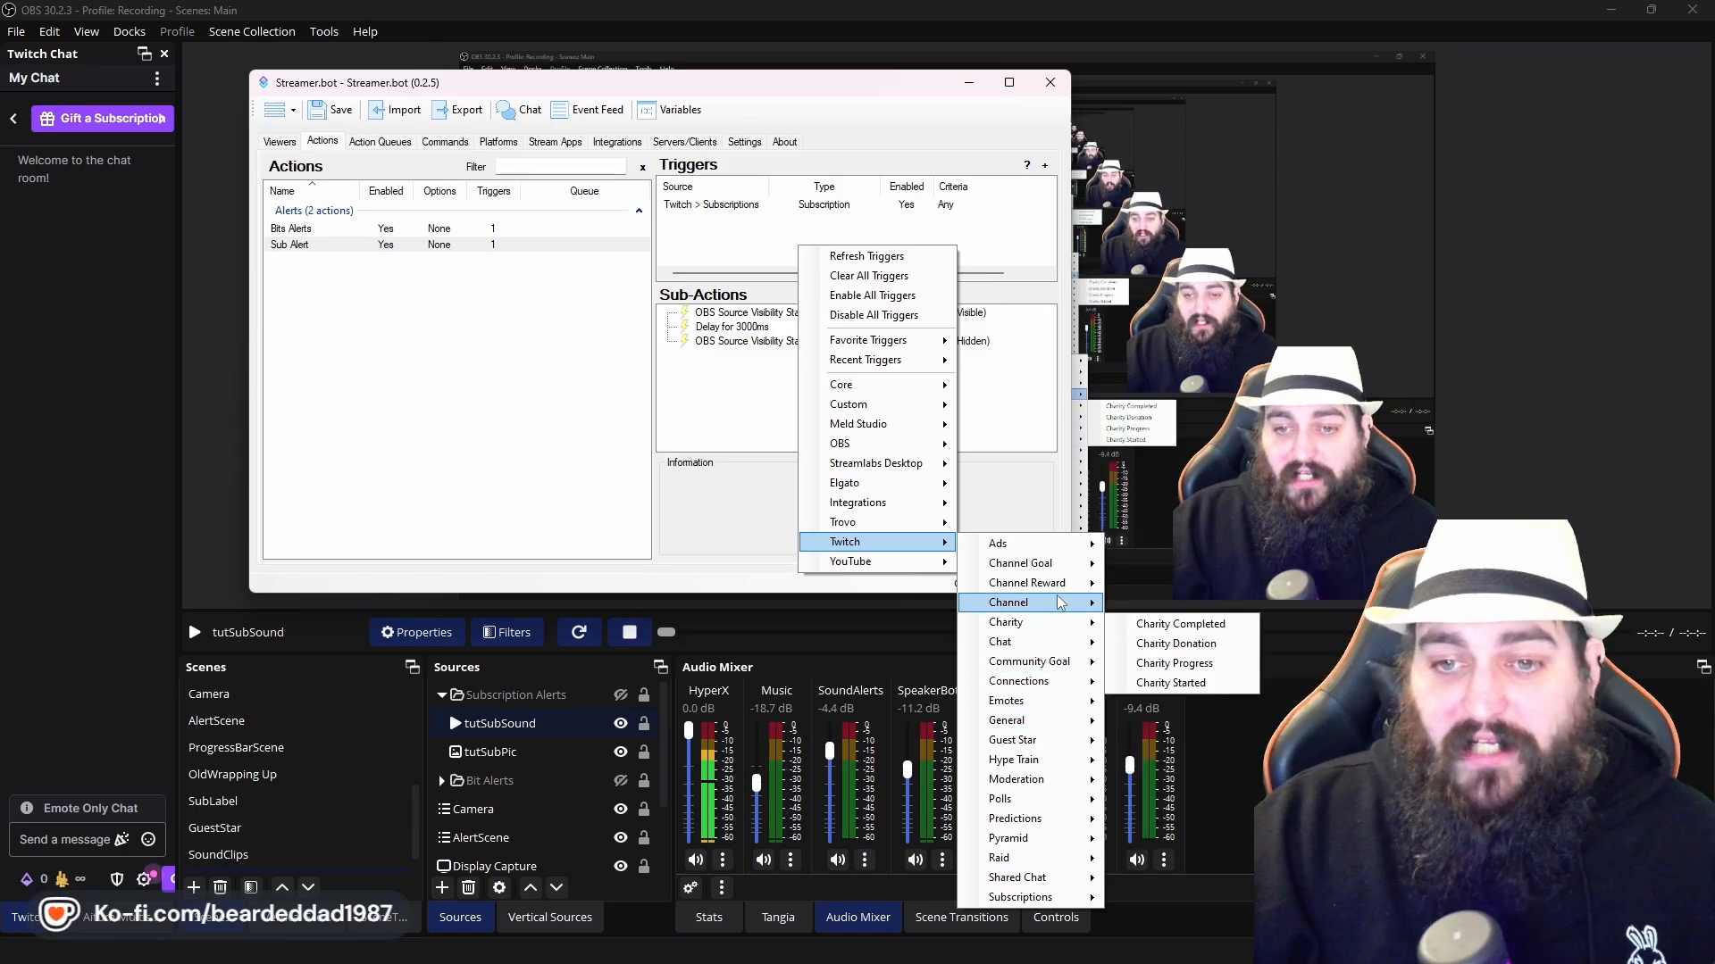
mouse_move(1062, 586)
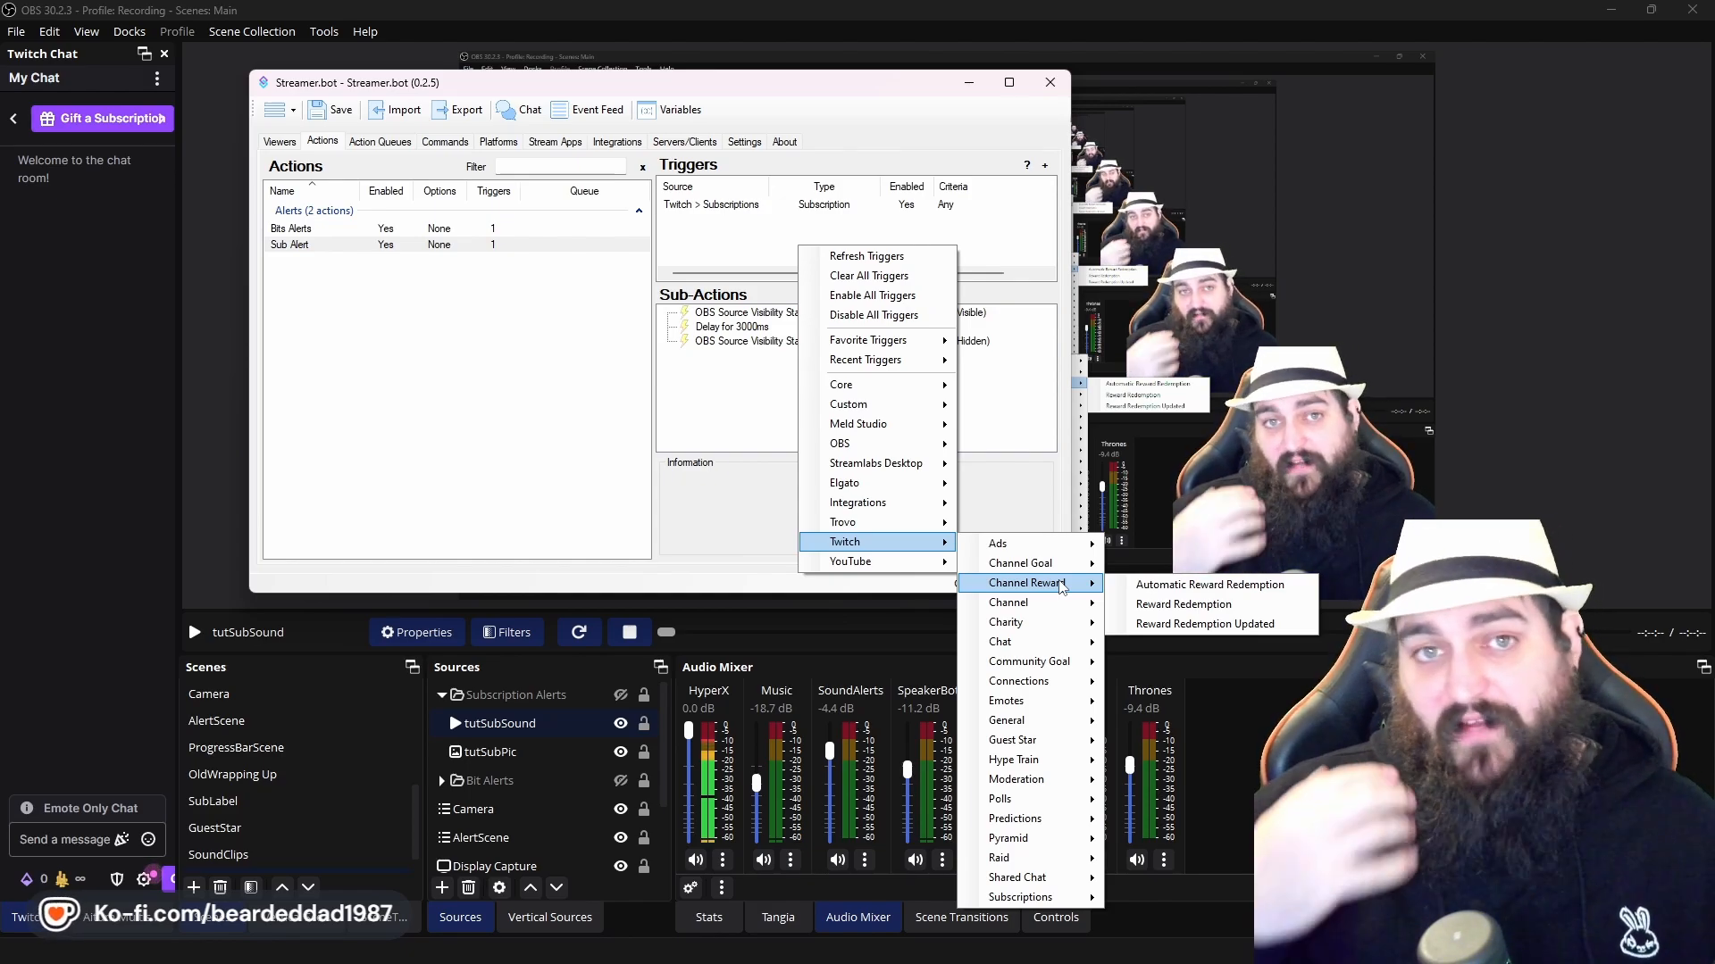
mouse_move(919, 503)
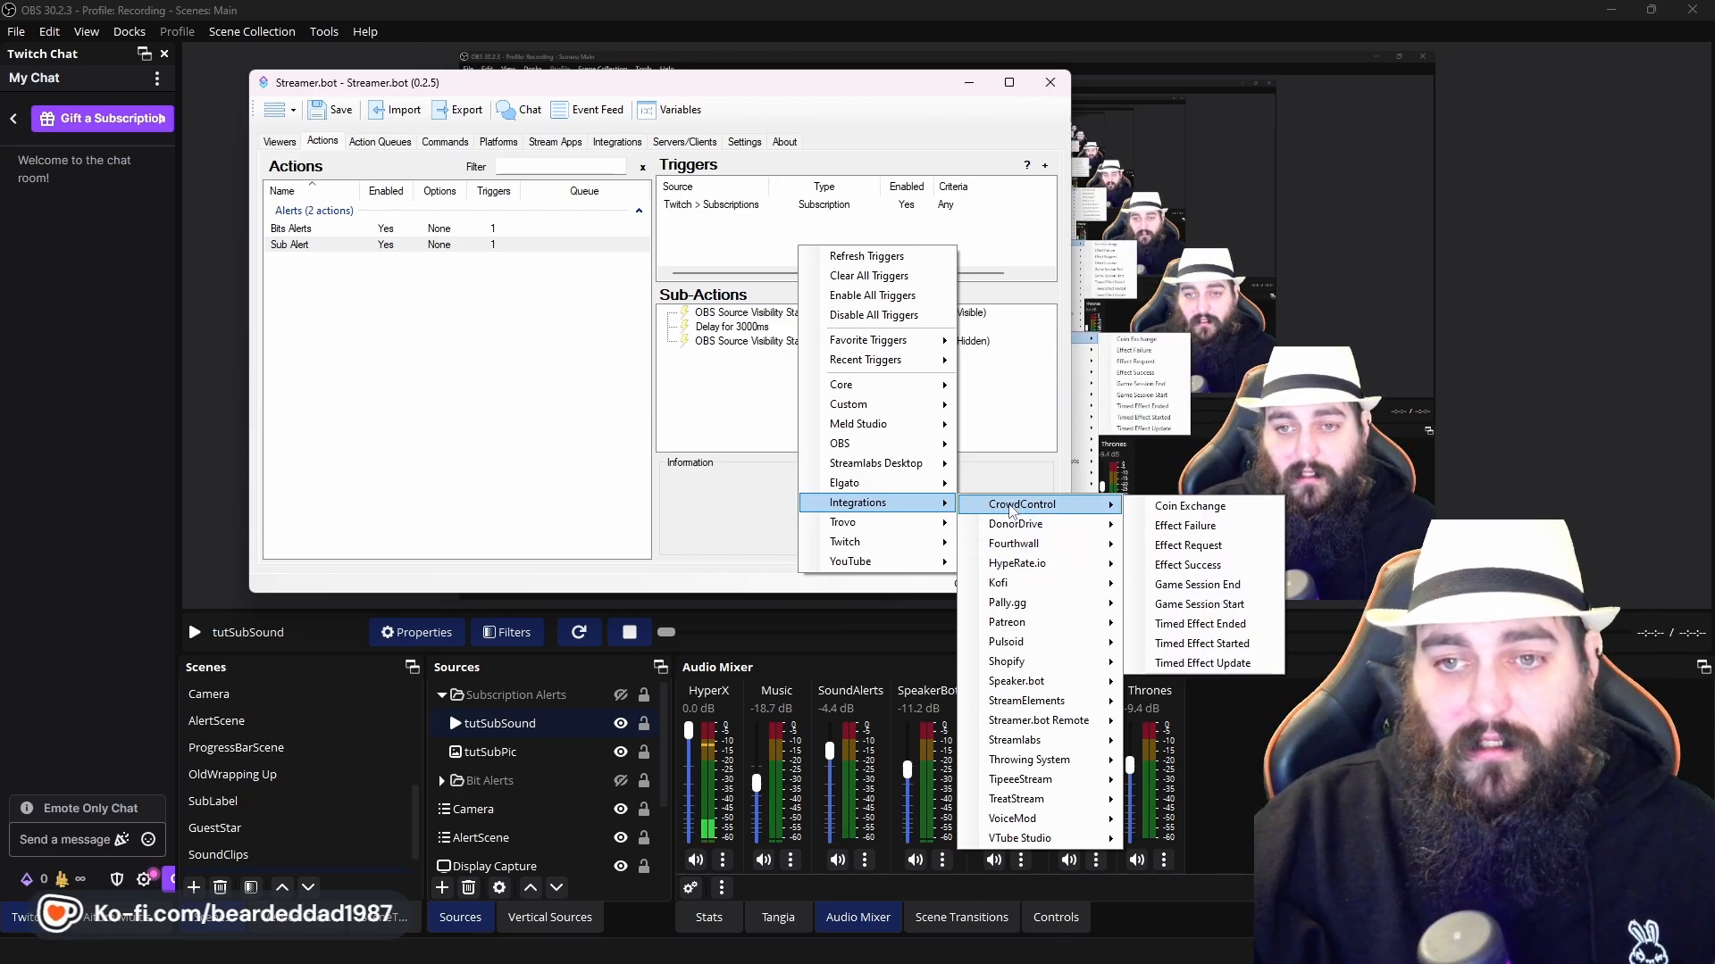
click(768, 528)
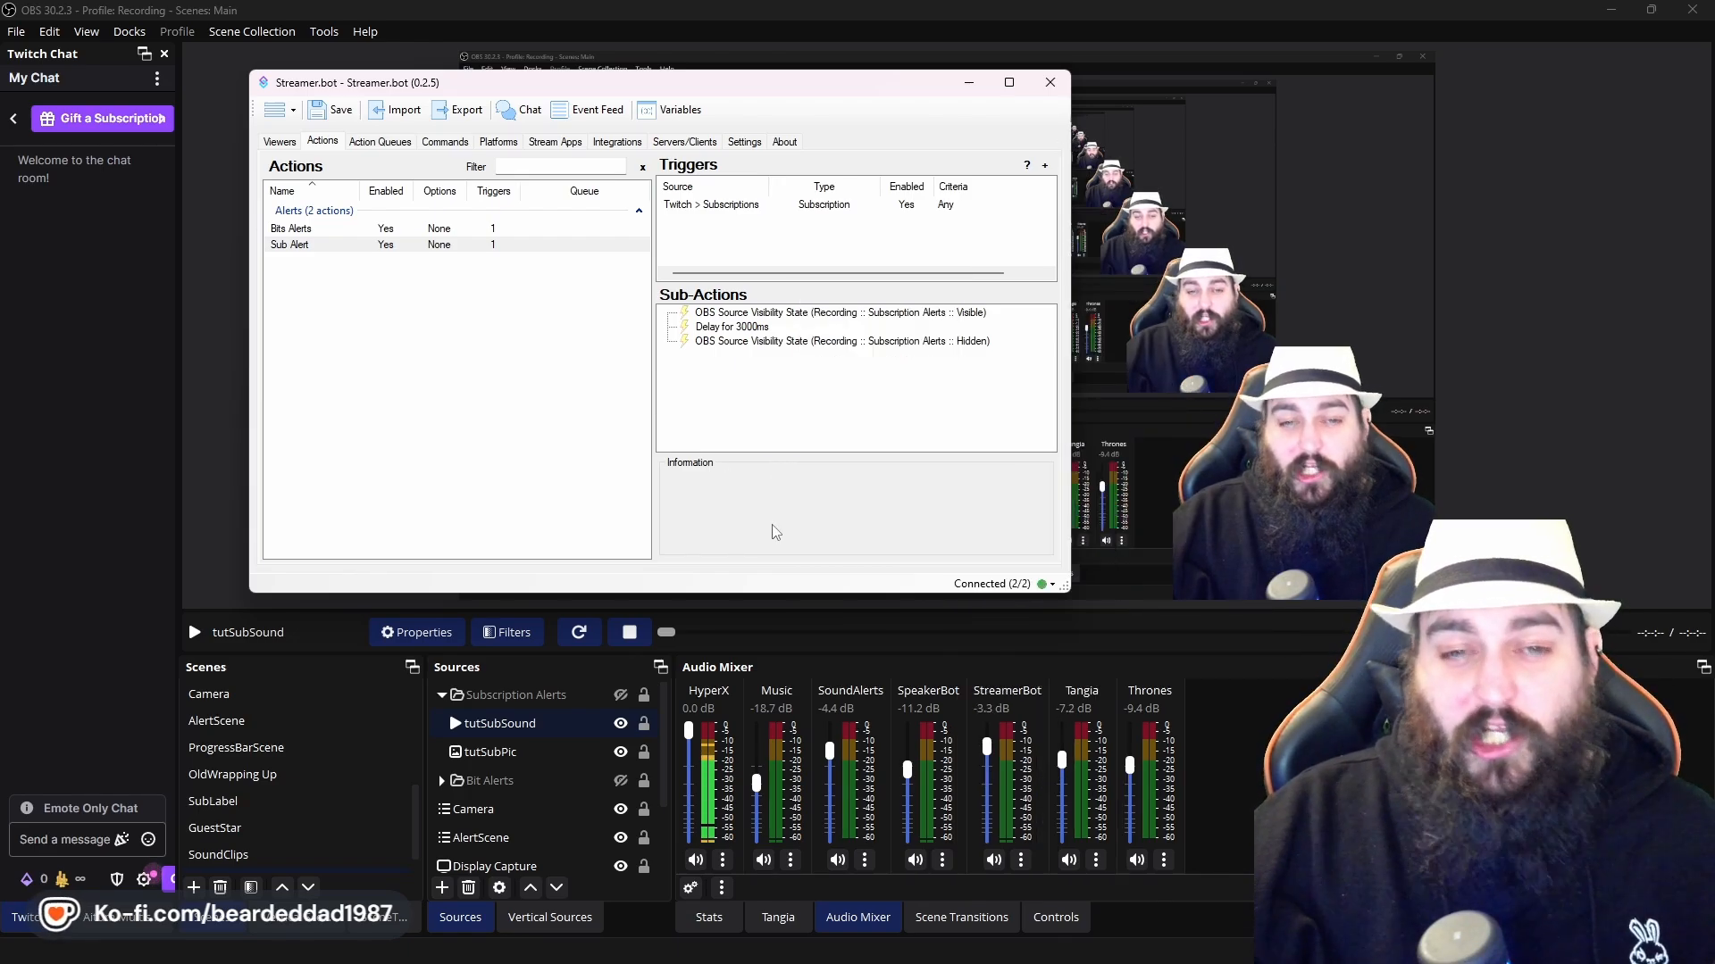